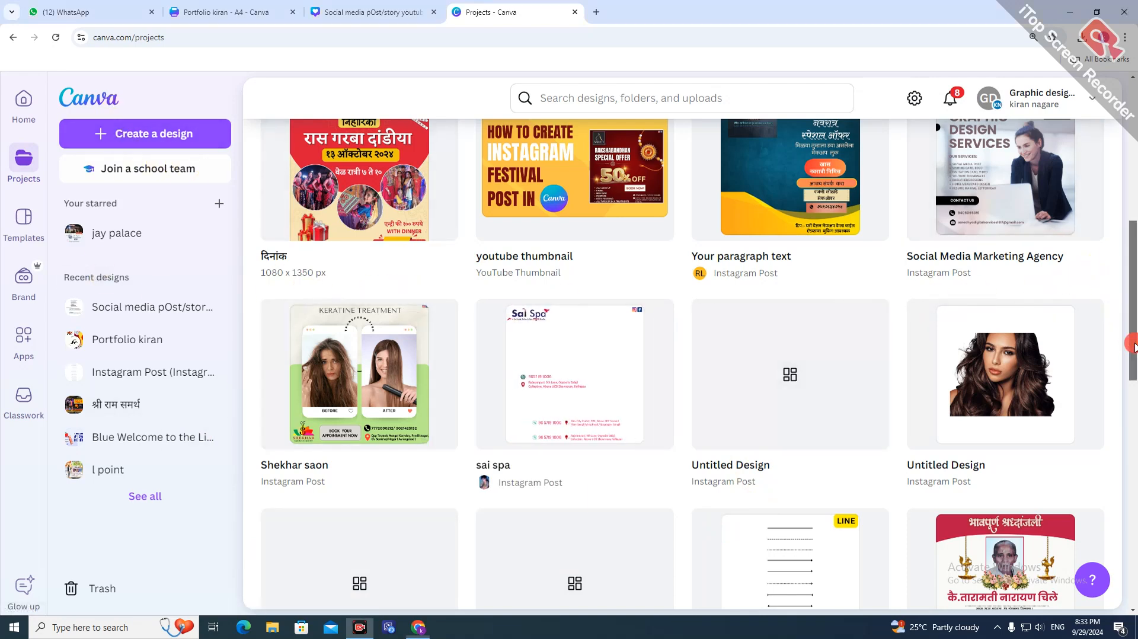
# - Start creating a new design and search the available design types for "portfolio"
pyautogui.scroll(2, 1134, 329)
pyautogui.moveTo(1134, 319); pyautogui.dragTo(1130, 209)
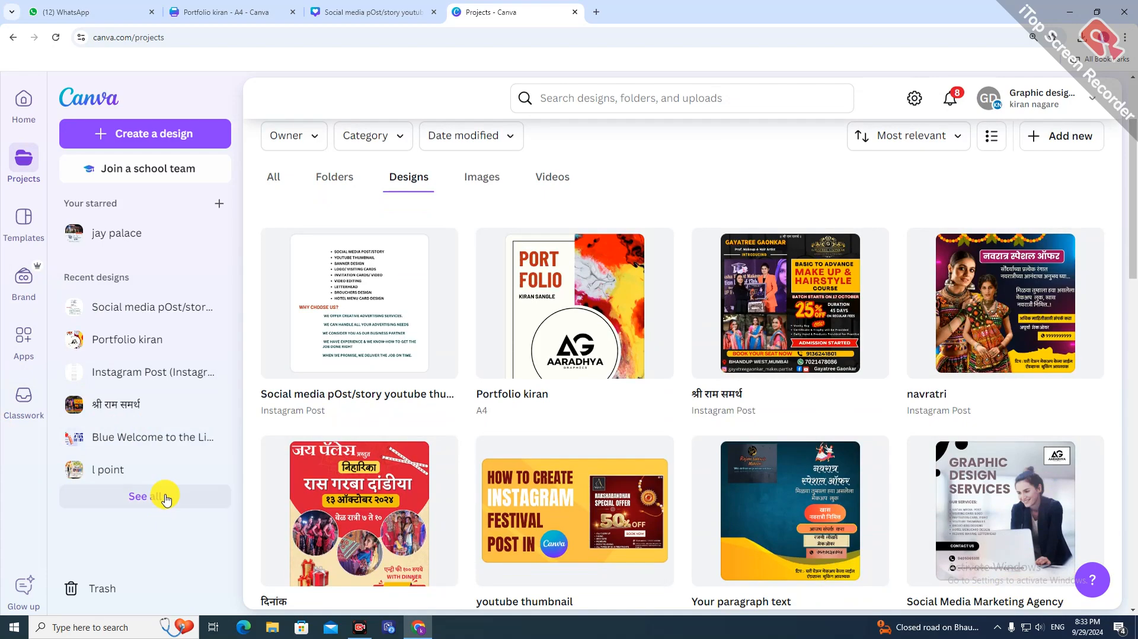
pyautogui.scroll(2, 118, 320)
pyautogui.hotkey('ctrl', '+')
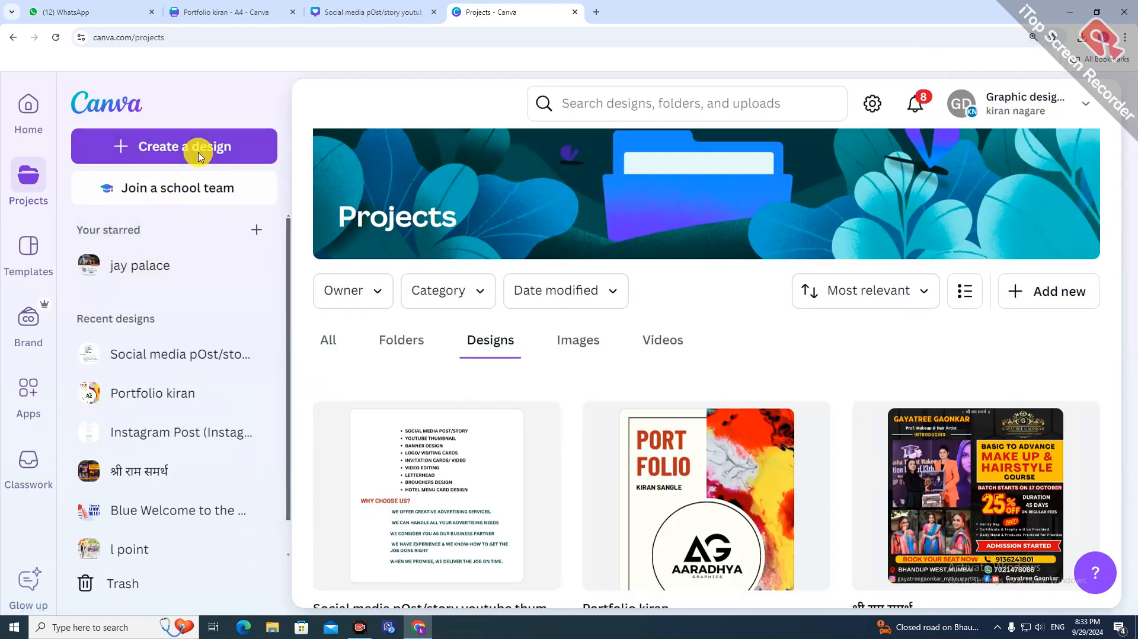
pyautogui.click(199, 155)
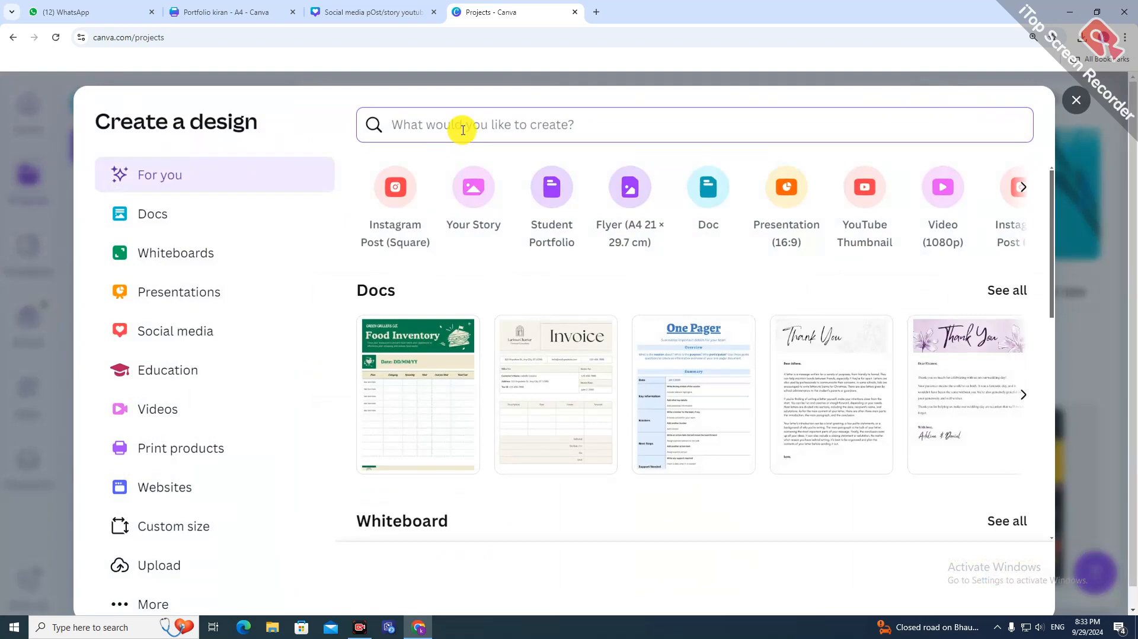
pyautogui.write('port')
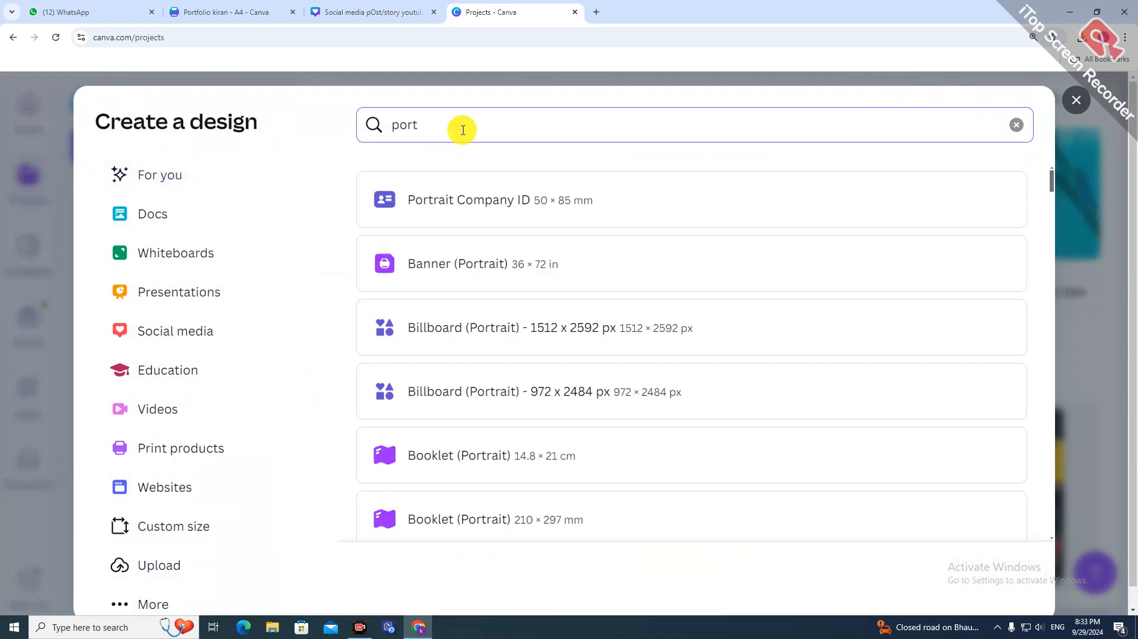
pyautogui.write('folio')
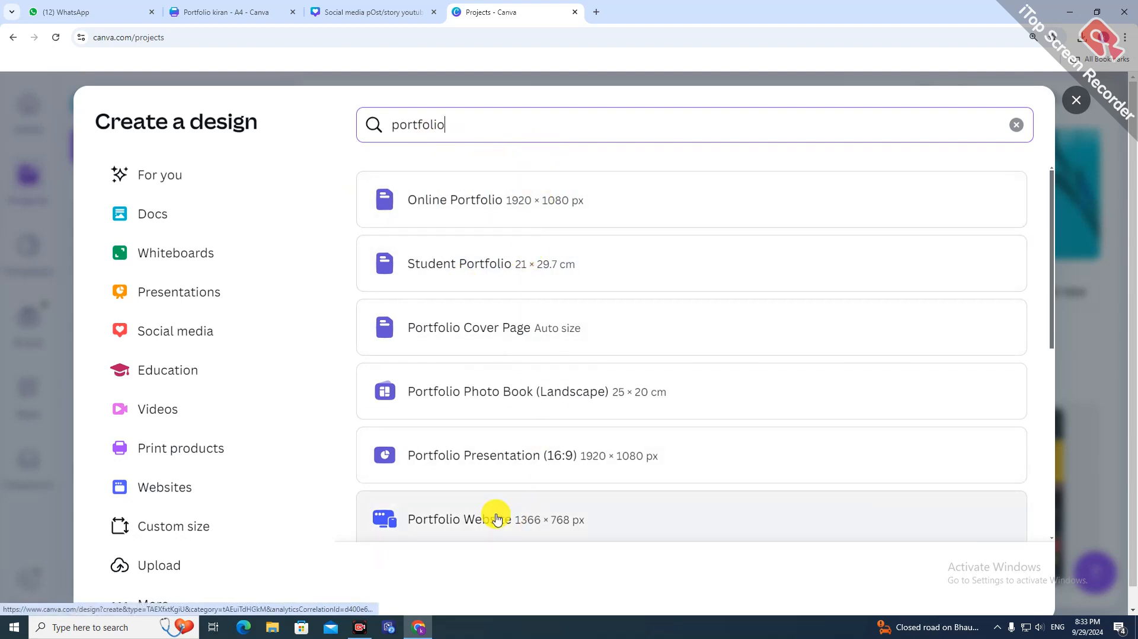
# - Search the design types for "graphic designer portfolio" and create a Graphic Designer Student Portfolio design, 21 × 29.7 cm
pyautogui.moveTo(456, 129); pyautogui.dragTo(348, 133)
pyautogui.write('gr')
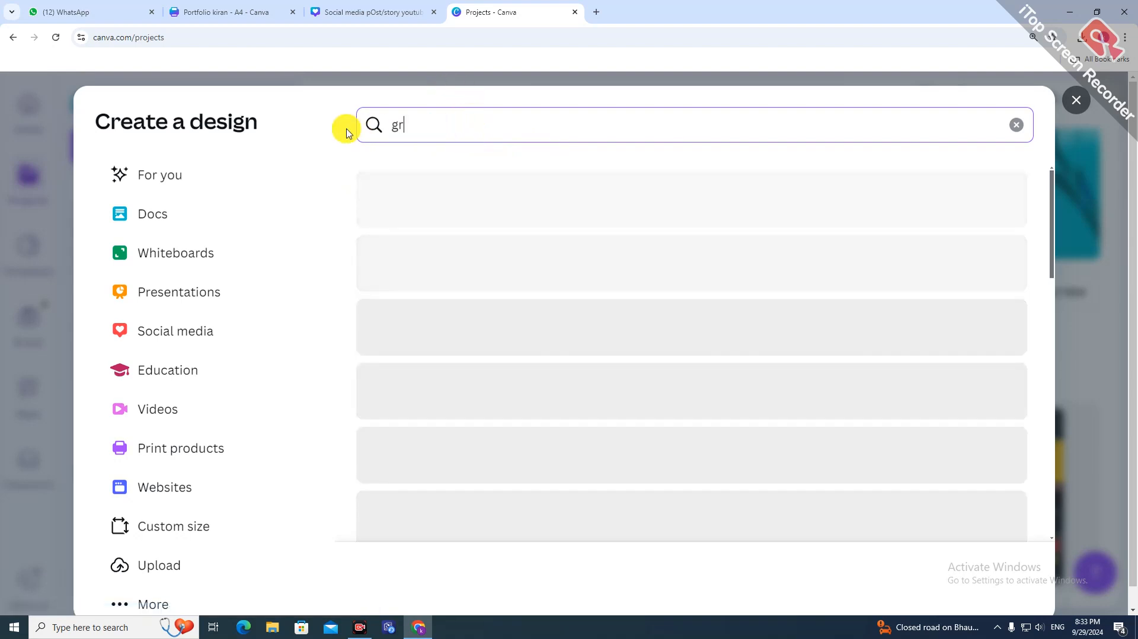
pyautogui.write('aphic ')
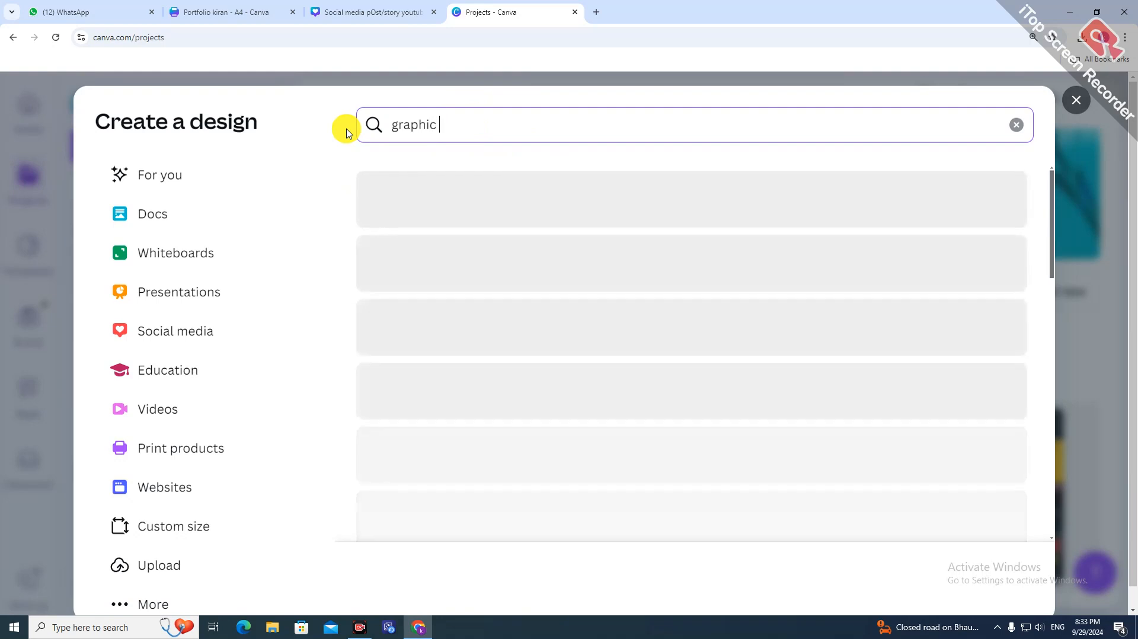
pyautogui.write('designe')
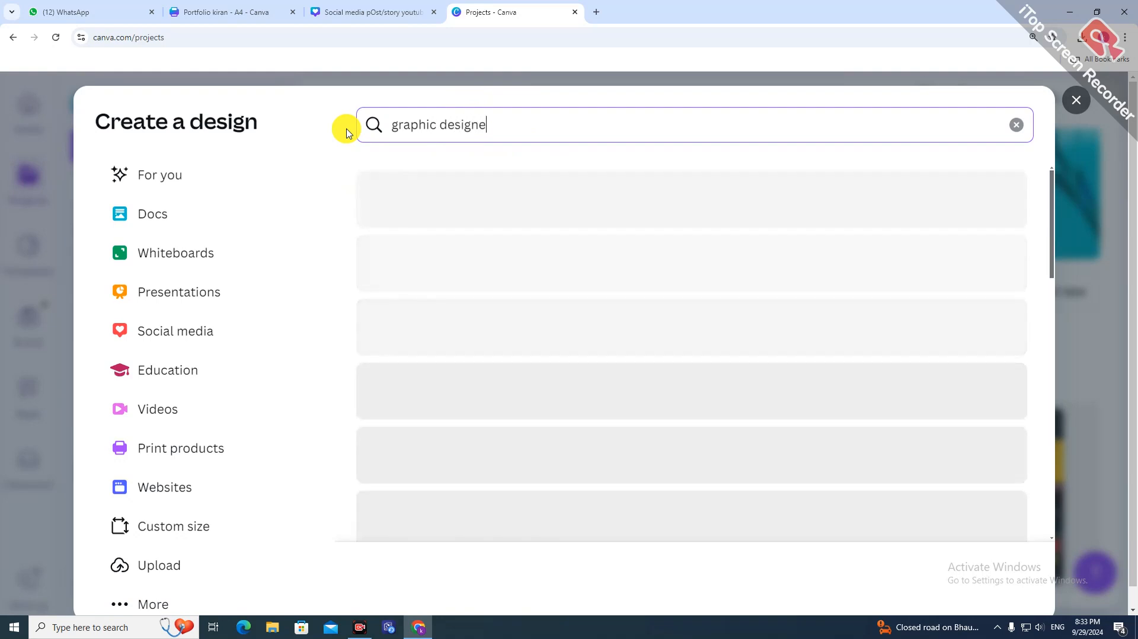
pyautogui.write('r port')
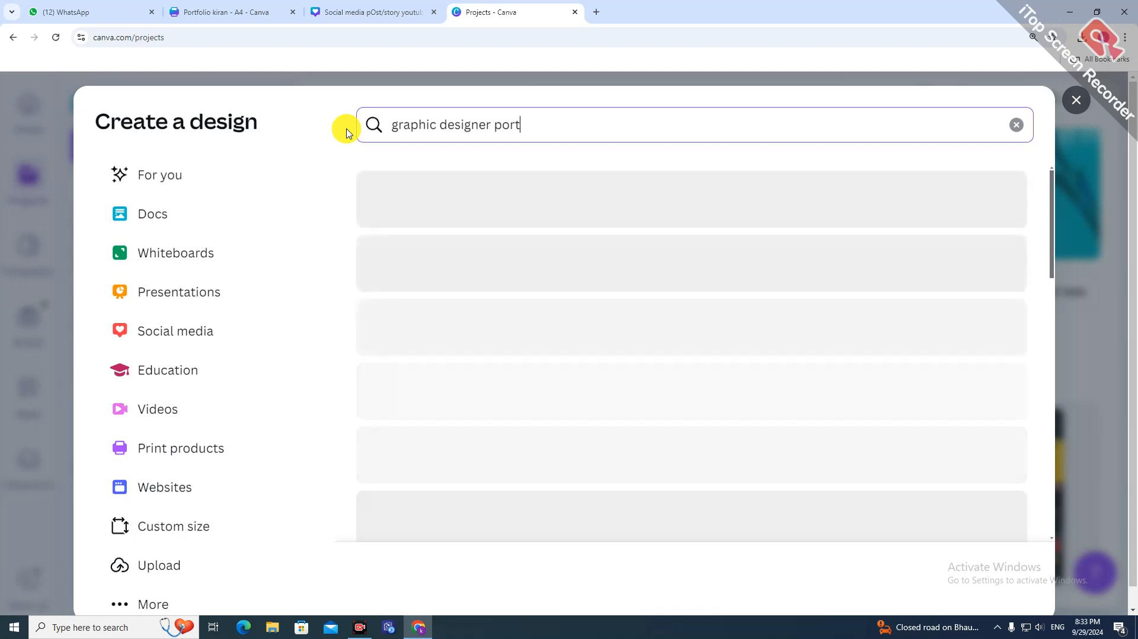
pyautogui.write('foliuo')
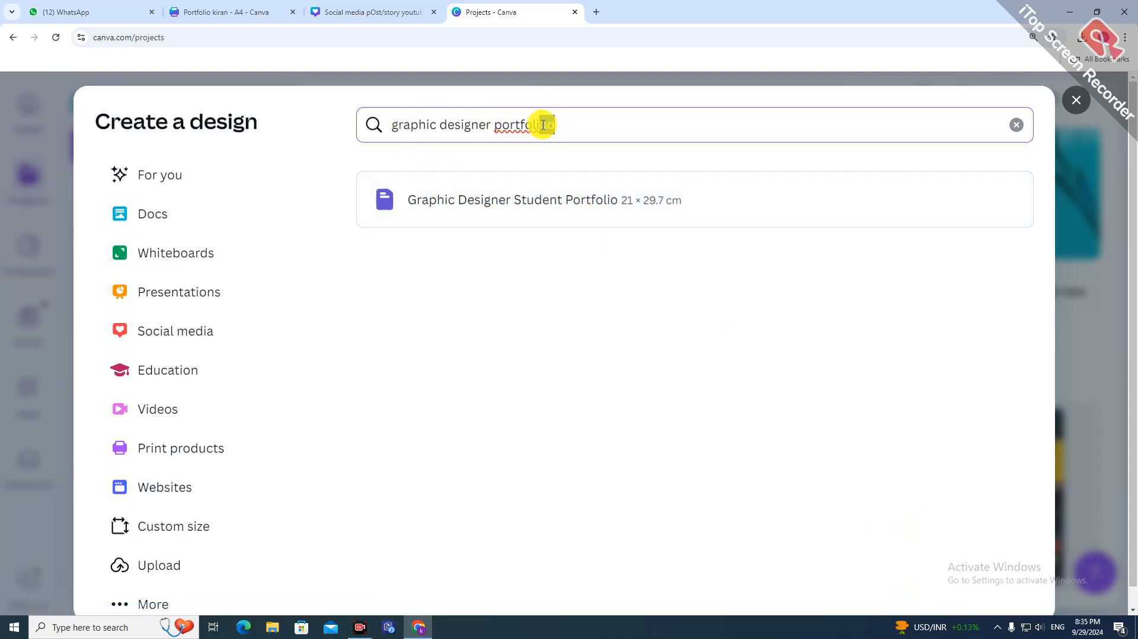
pyautogui.write('o')
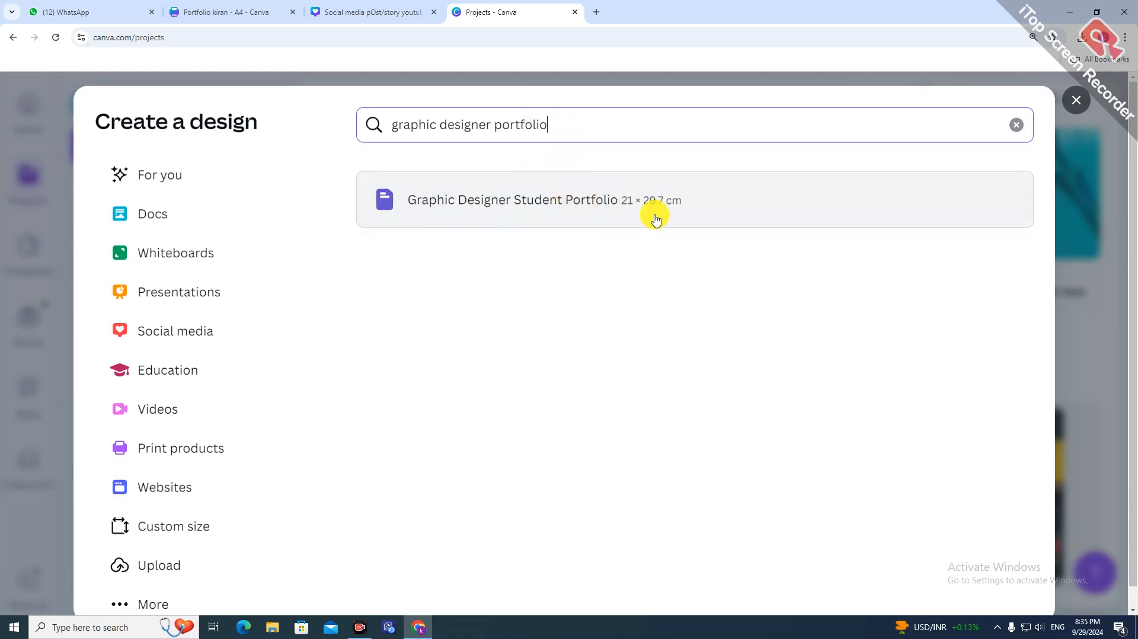
pyautogui.click(573, 217)
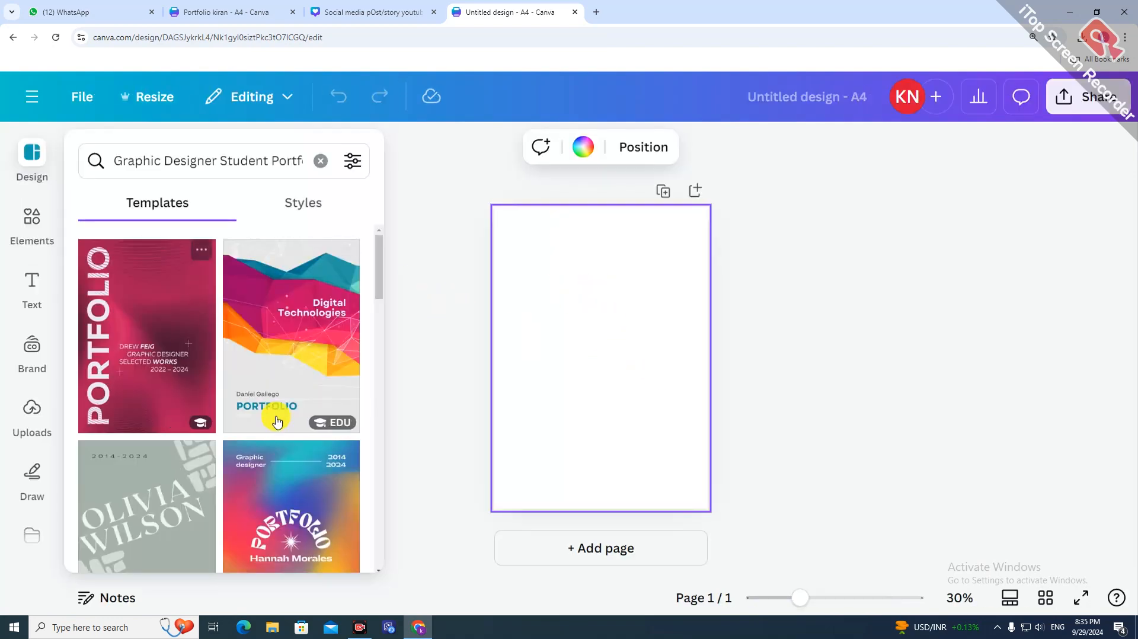
# - Browse the portfolio templates and apply the dark red "Graphic Designer Portfolio" template with the woman's photo to the page
pyautogui.scroll(-10, 237, 454)
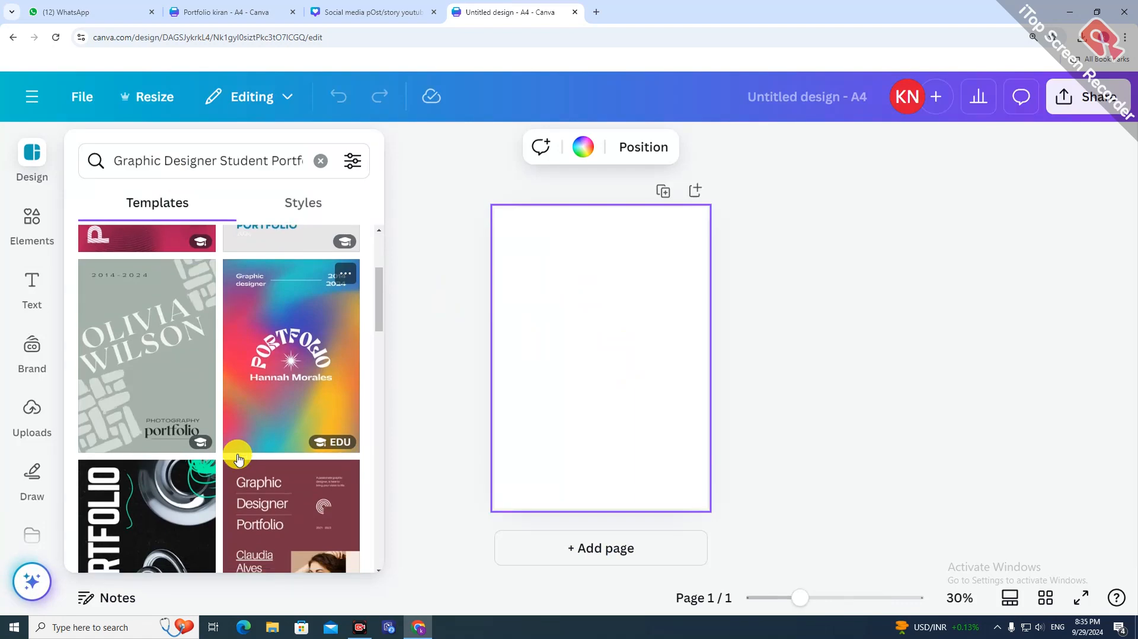
pyautogui.moveTo(380, 380); pyautogui.dragTo(388, 236)
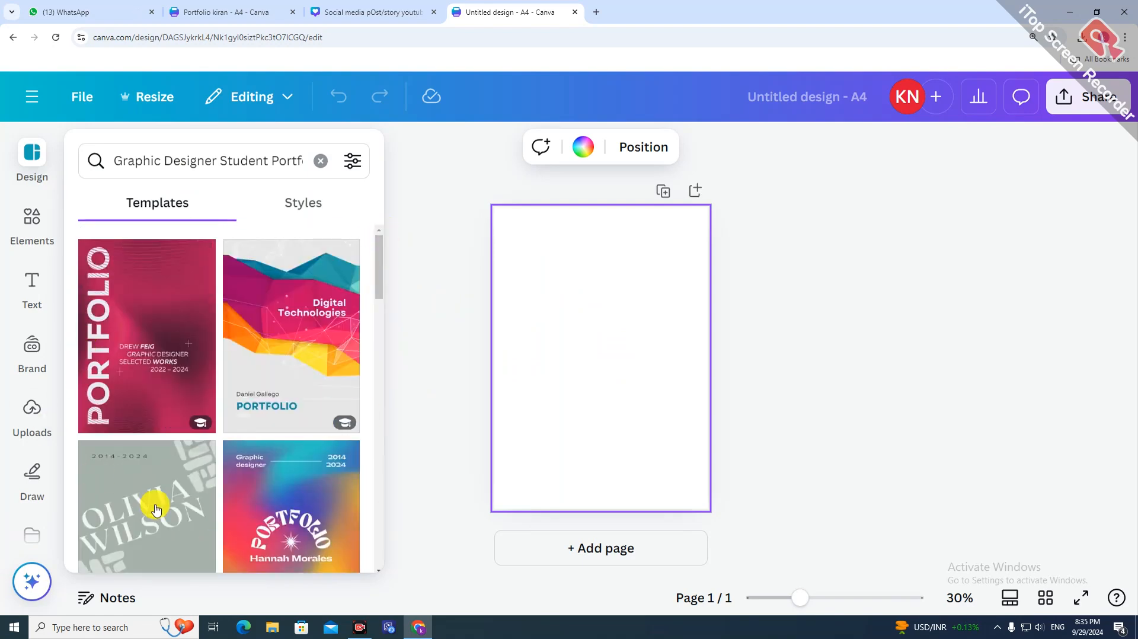
pyautogui.scroll(-4, 247, 397)
pyautogui.scroll(-3, 265, 462)
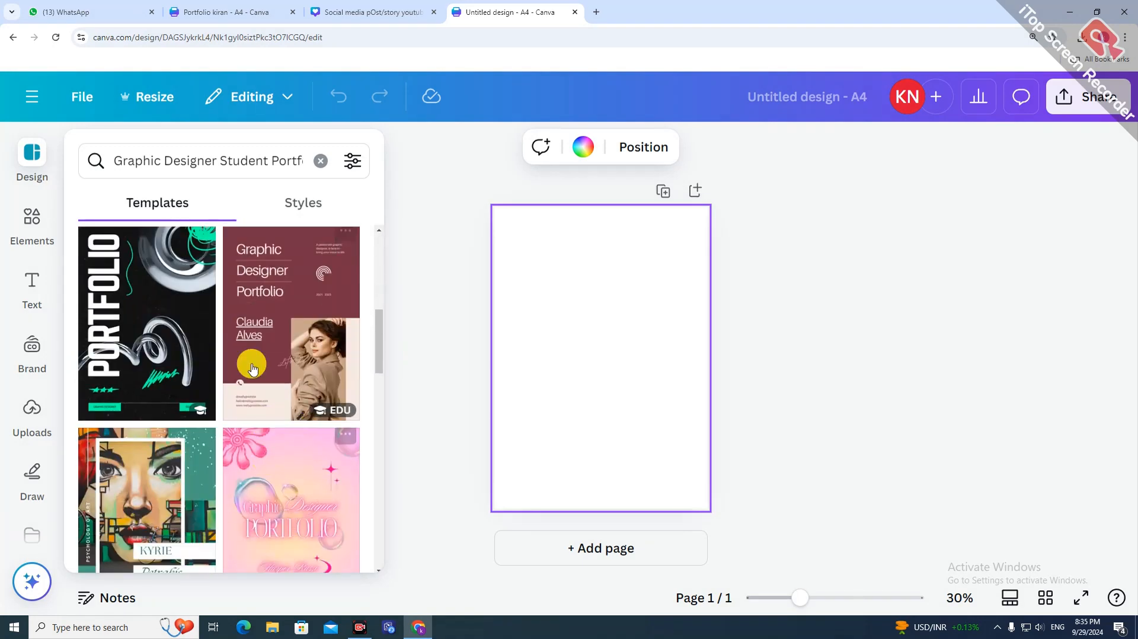
pyautogui.click(274, 279)
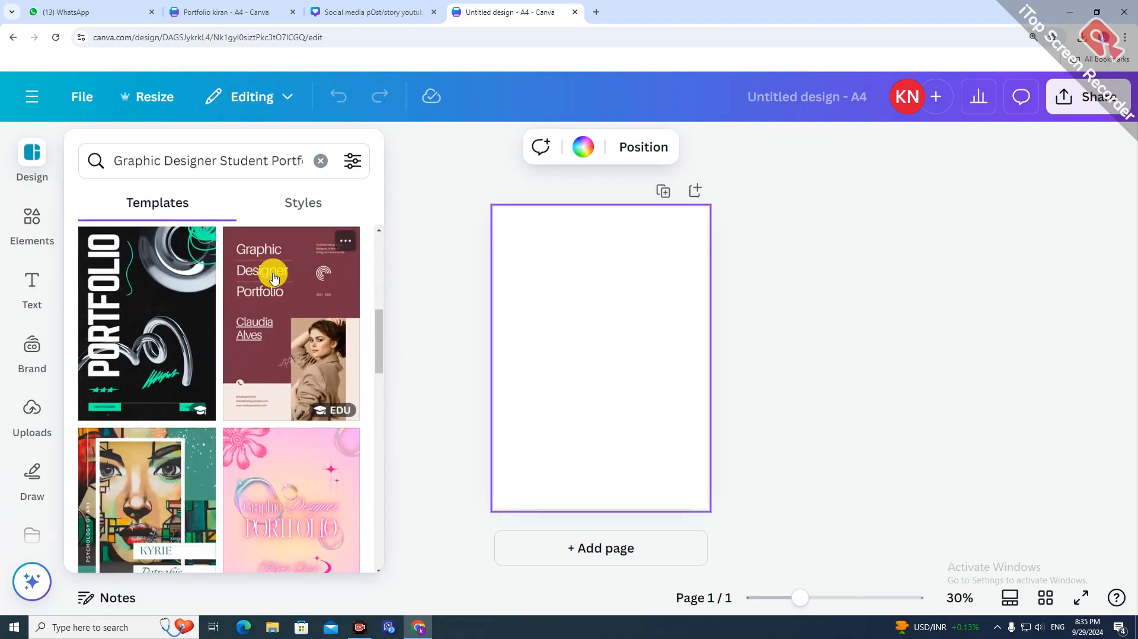
pyautogui.scroll(-3, 121, 497)
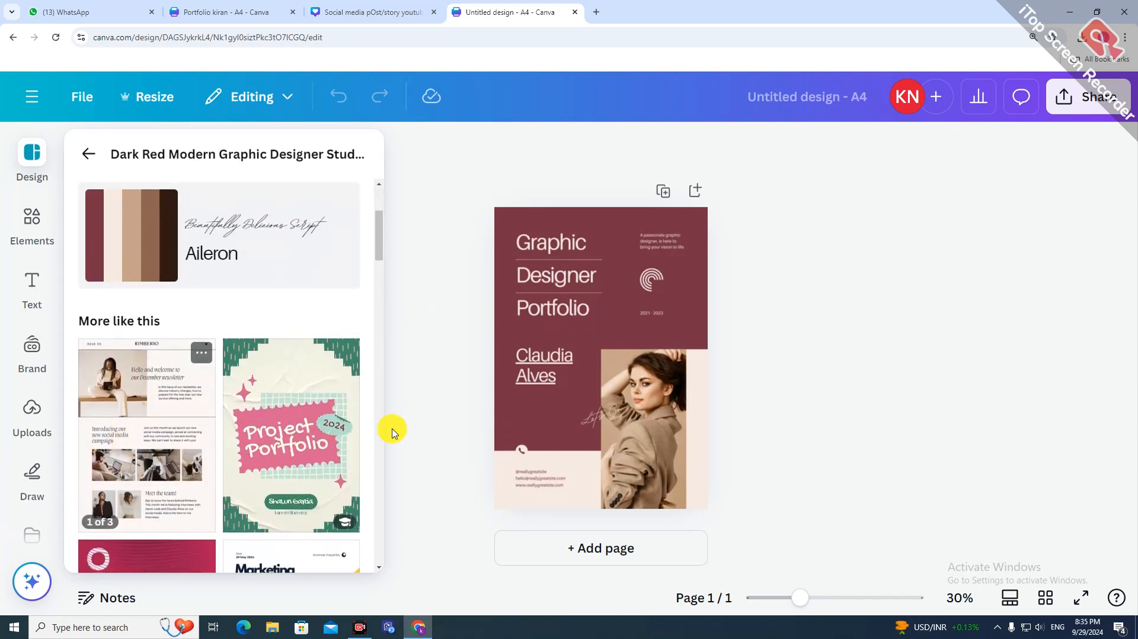
pyautogui.click(576, 413)
pyautogui.click(749, 355)
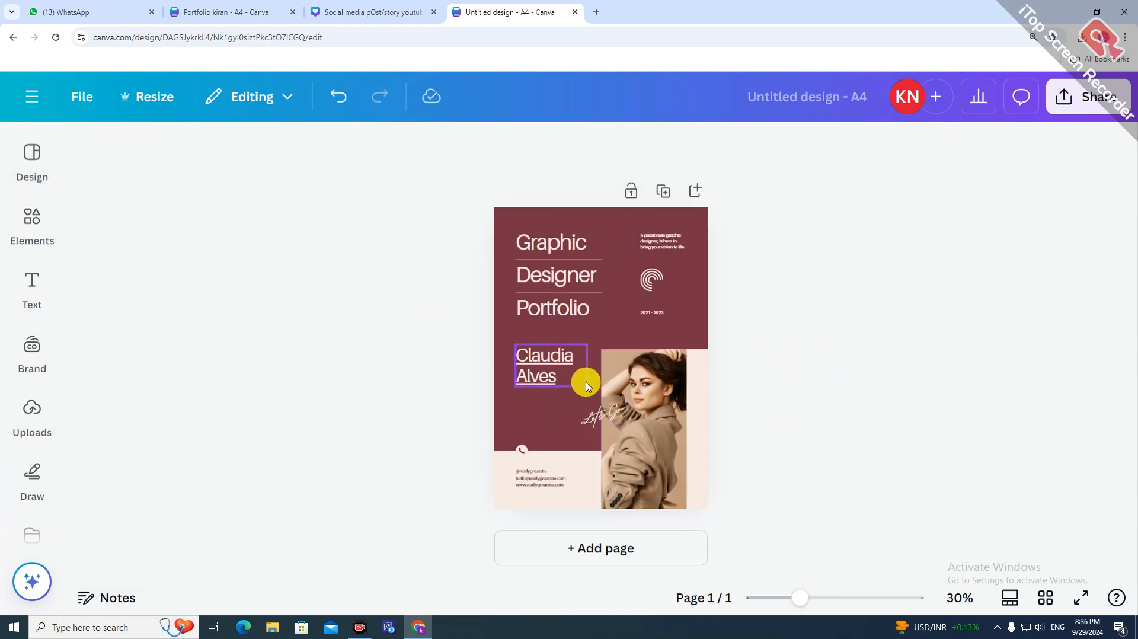
# - Add a second page below the portfolio cover page
pyautogui.click(598, 237)
pyautogui.click(681, 470)
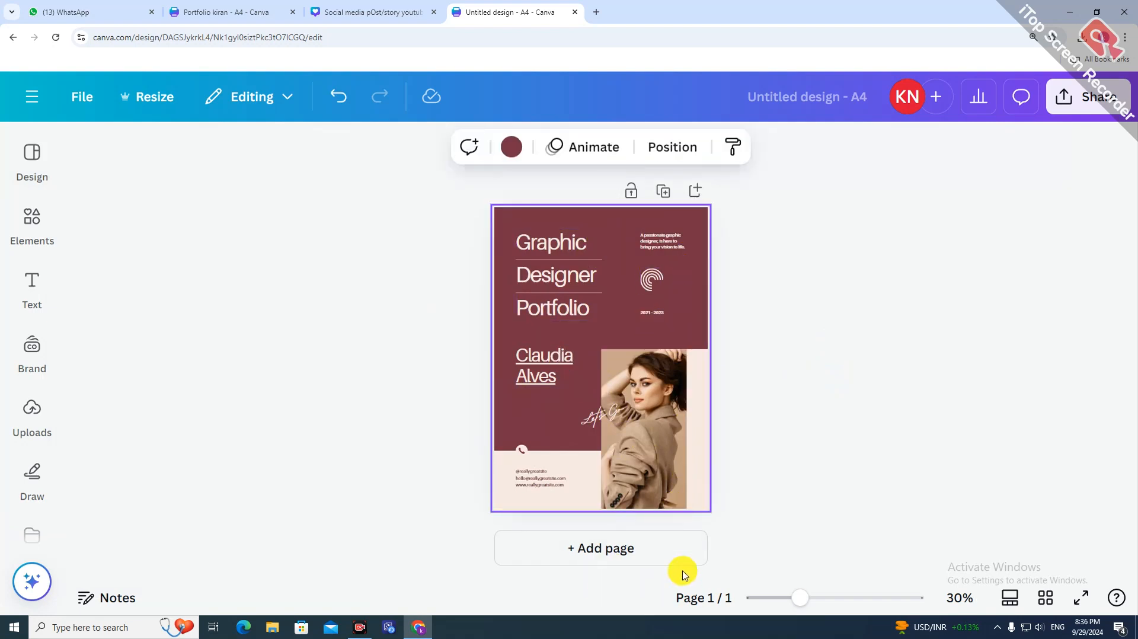
pyautogui.click(639, 557)
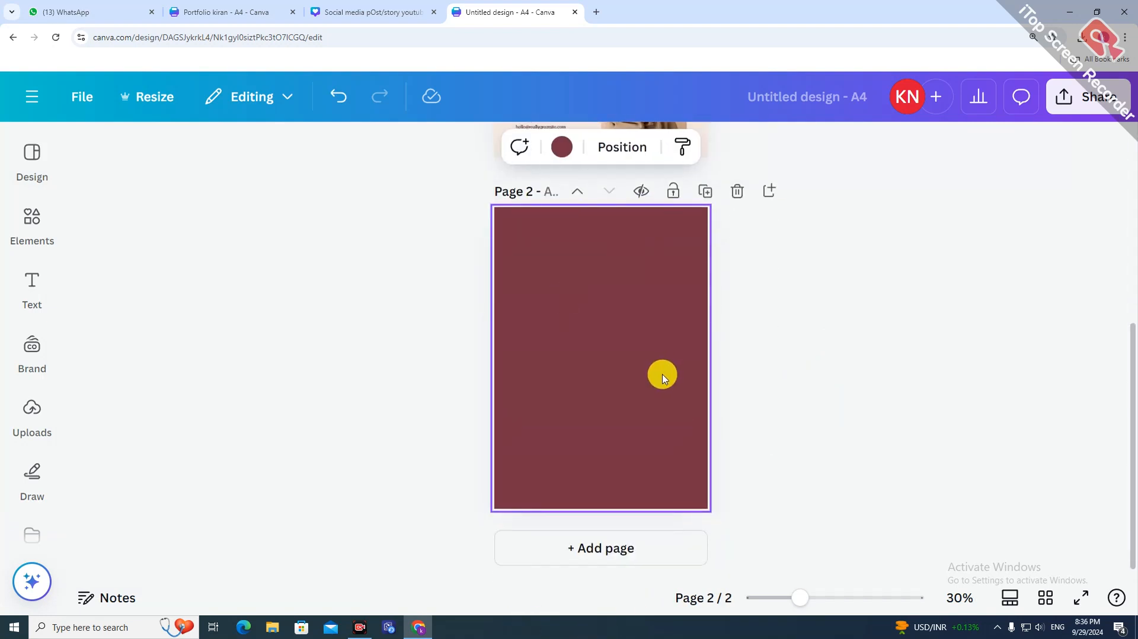
# - Clear page 1 completely by deleting its dark red background and all the template's texts, lines and images
pyautogui.scroll(5, 648, 237)
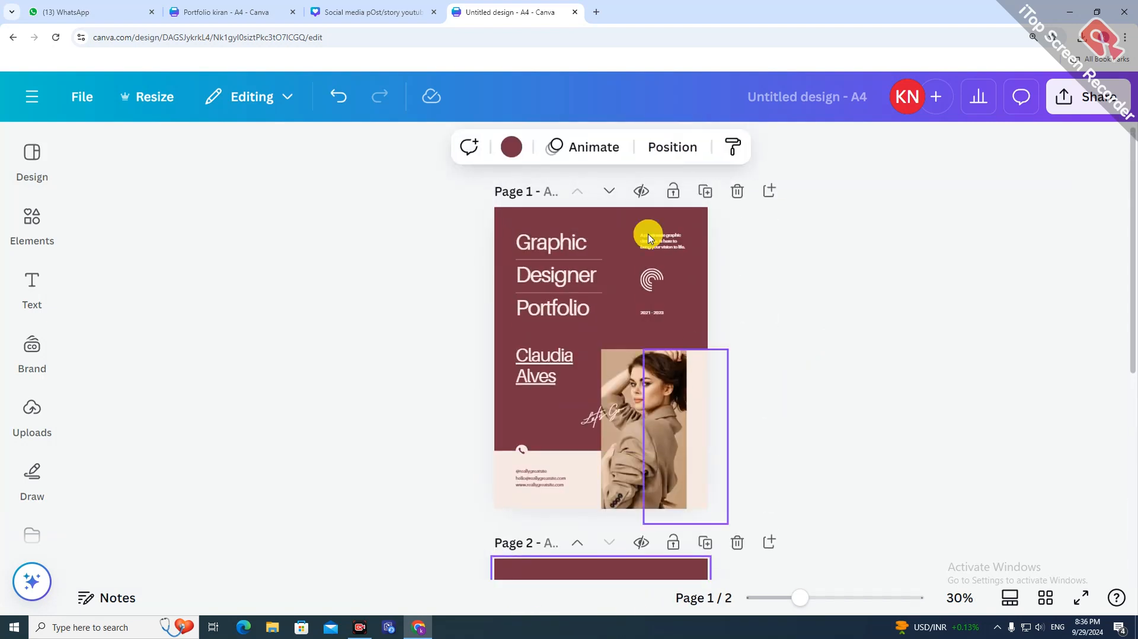
pyautogui.click(681, 311)
pyautogui.press('Delete')
pyautogui.click(660, 314)
pyautogui.click(566, 292)
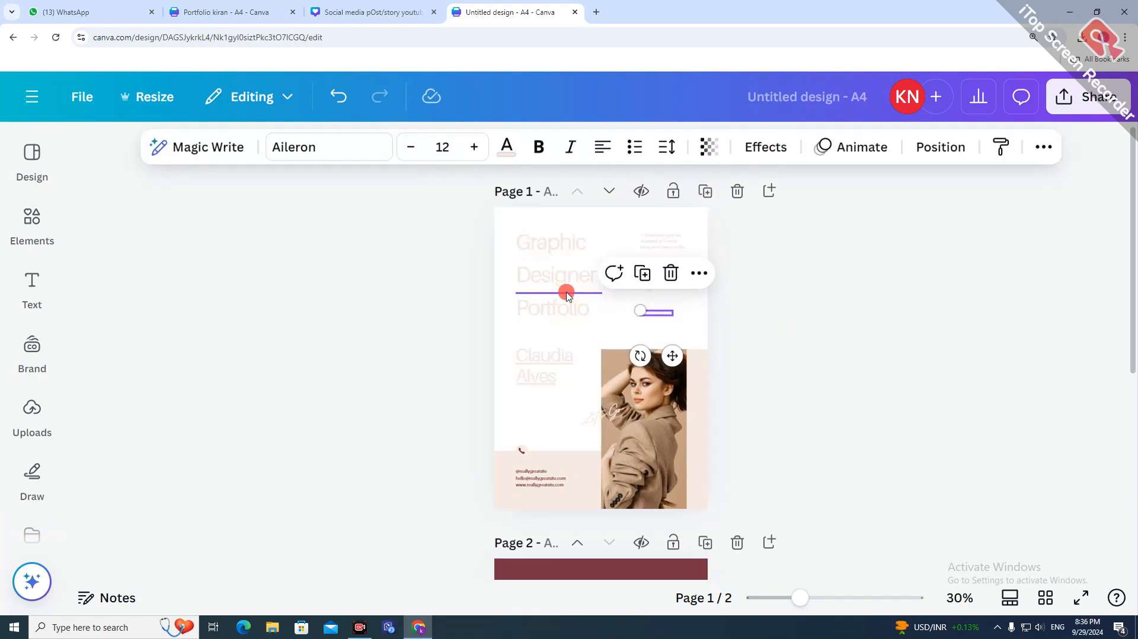
pyautogui.click(447, 282)
pyautogui.moveTo(475, 220); pyautogui.dragTo(732, 511)
pyautogui.press('Delete')
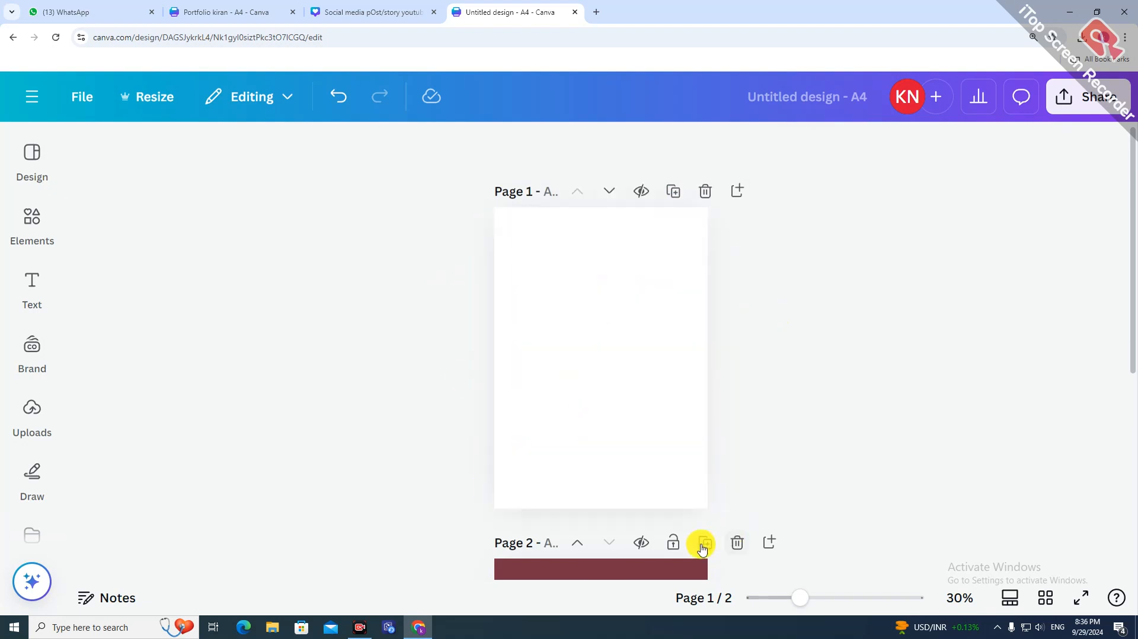
# - Delete the dark red background from page 2
pyautogui.click(513, 317)
pyautogui.scroll(-4, 521, 439)
pyautogui.click(638, 415)
pyautogui.press('Delete')
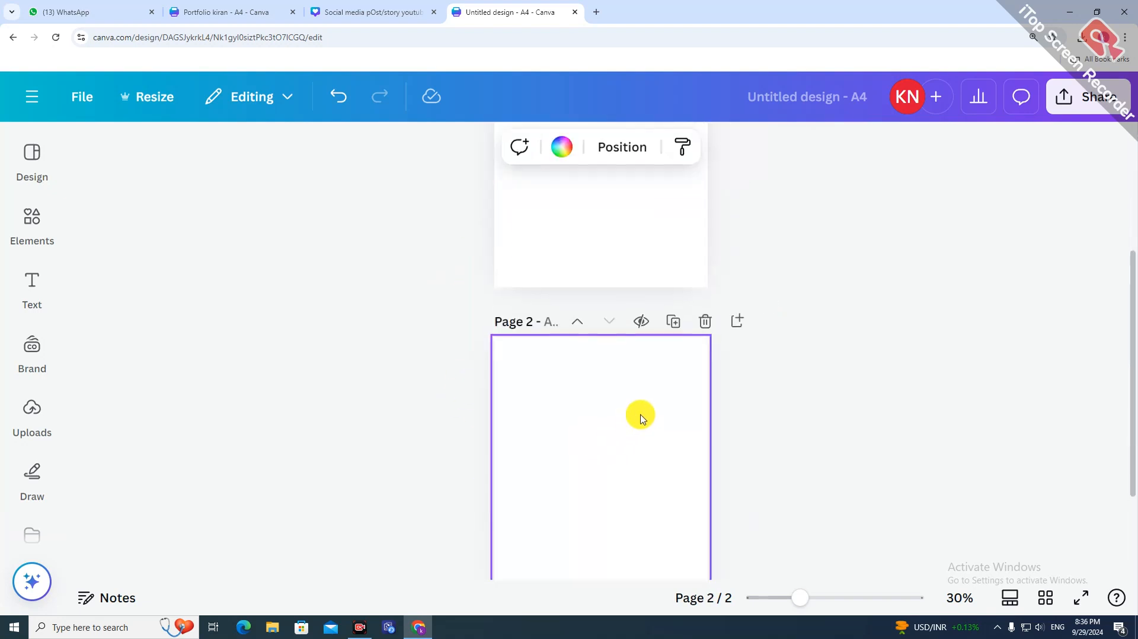
# - Search the elements for "shape" and add the plain square shape to page 1
pyautogui.scroll(4, 636, 366)
pyautogui.moveTo(800, 599); pyautogui.dragTo(811, 598)
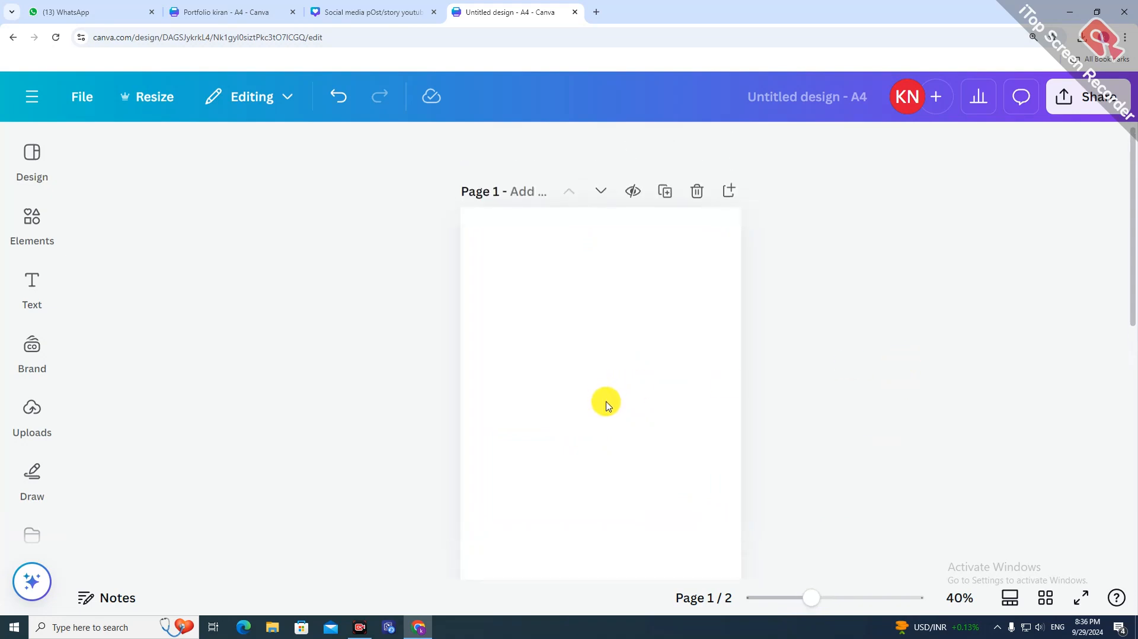
pyautogui.scroll(-1, 601, 393)
pyautogui.click(856, 330)
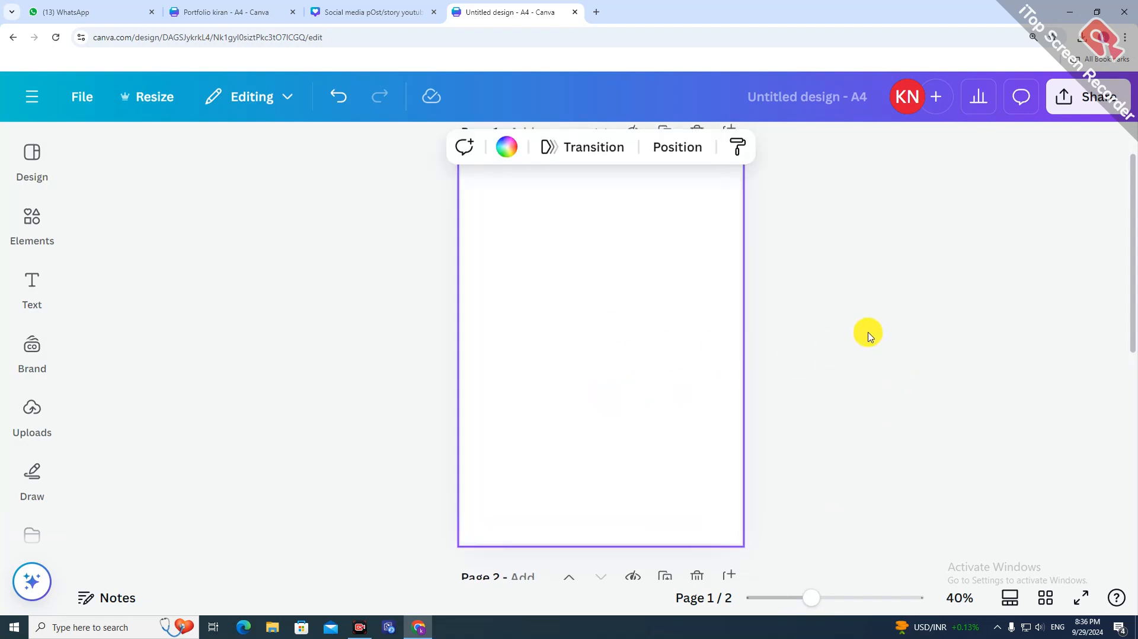
pyautogui.scroll(1, 646, 397)
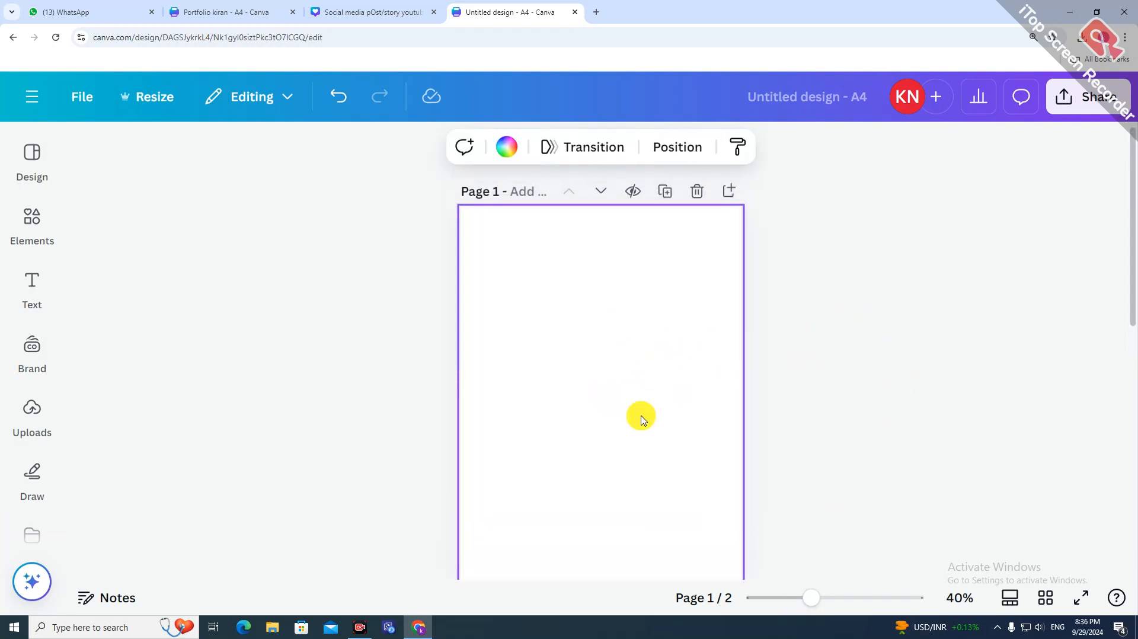
pyautogui.click(35, 225)
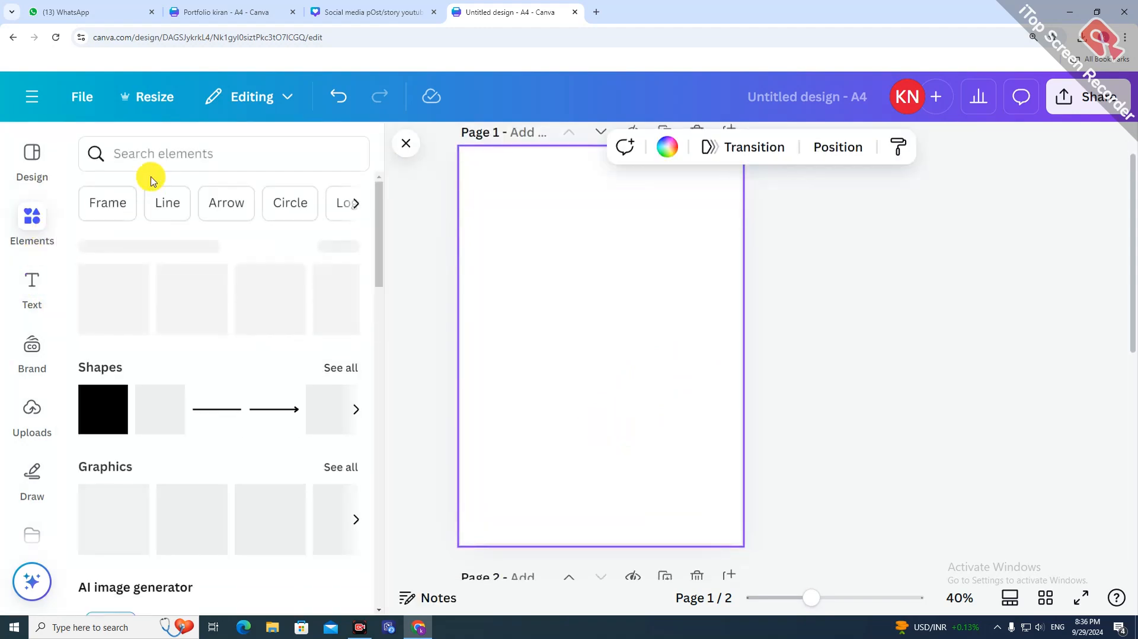
pyautogui.click(159, 152)
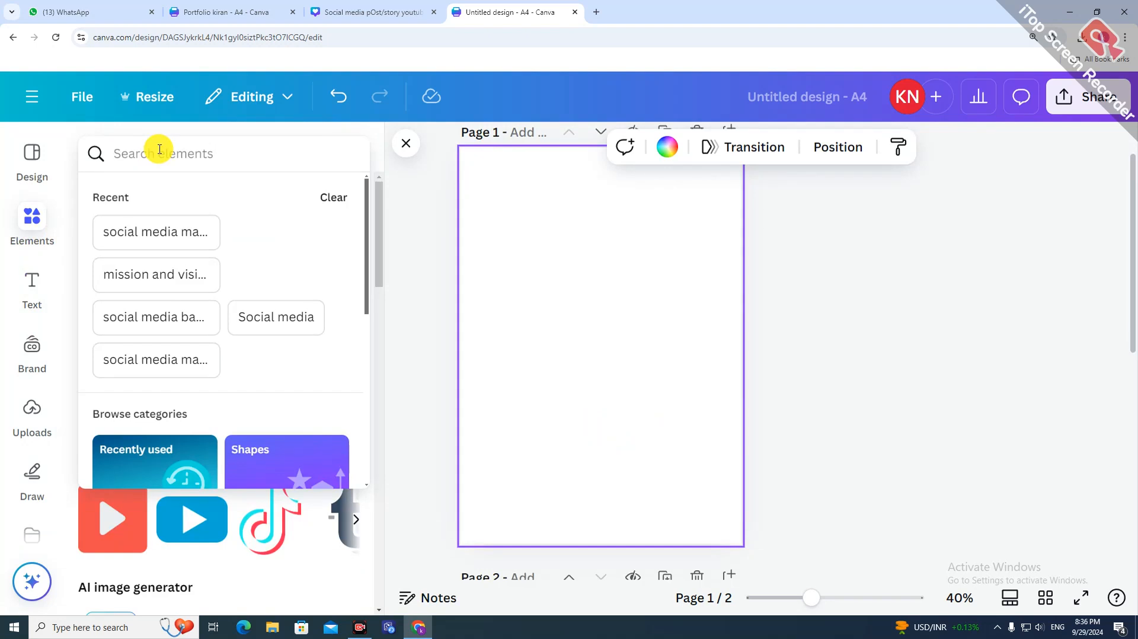
pyautogui.write('shape')
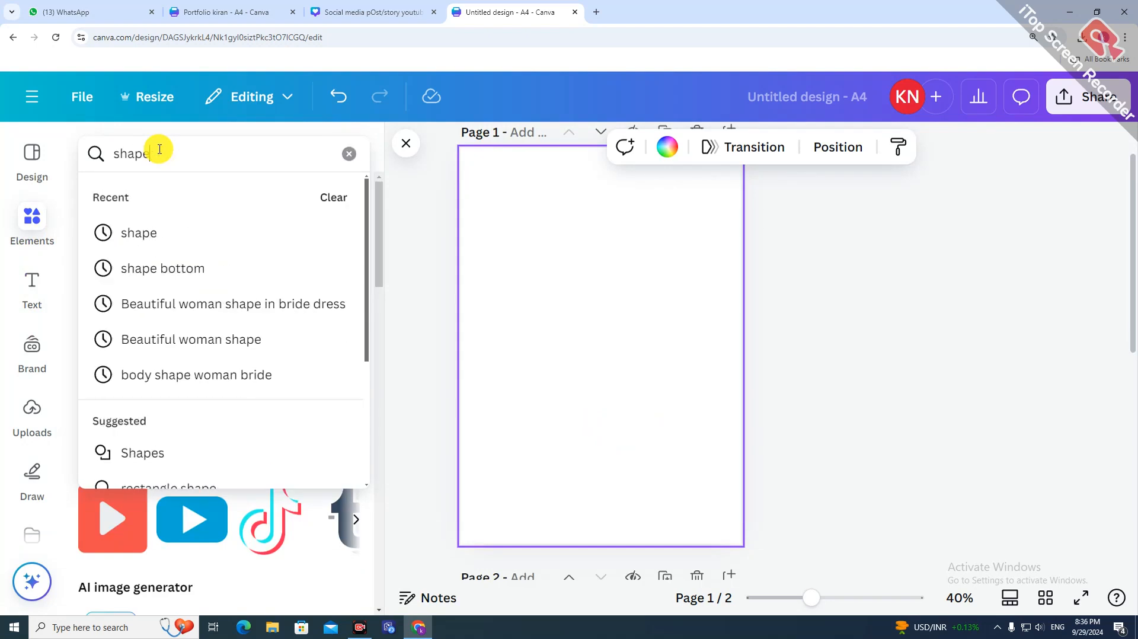
pyautogui.click(203, 228)
pyautogui.click(100, 338)
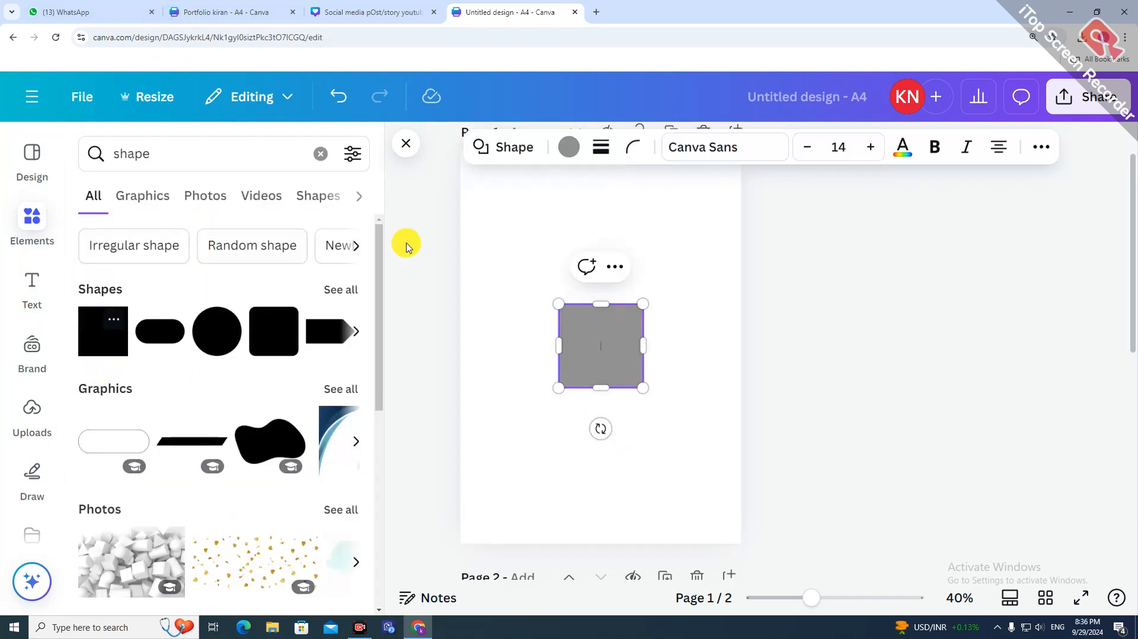
pyautogui.click(406, 147)
# - Enlarge the square into a tall, centred rectangle that nearly fills page 1, leaving an even margin on all sides
pyautogui.scroll(1, 625, 359)
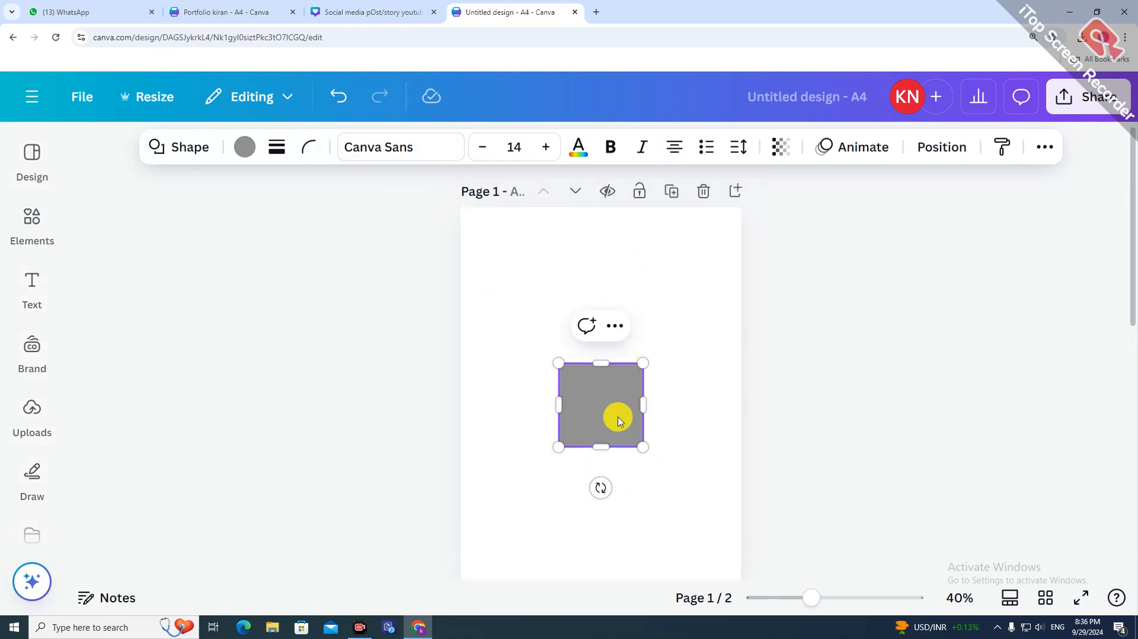
pyautogui.moveTo(617, 414); pyautogui.dragTo(715, 573)
pyautogui.scroll(-1, 709, 501)
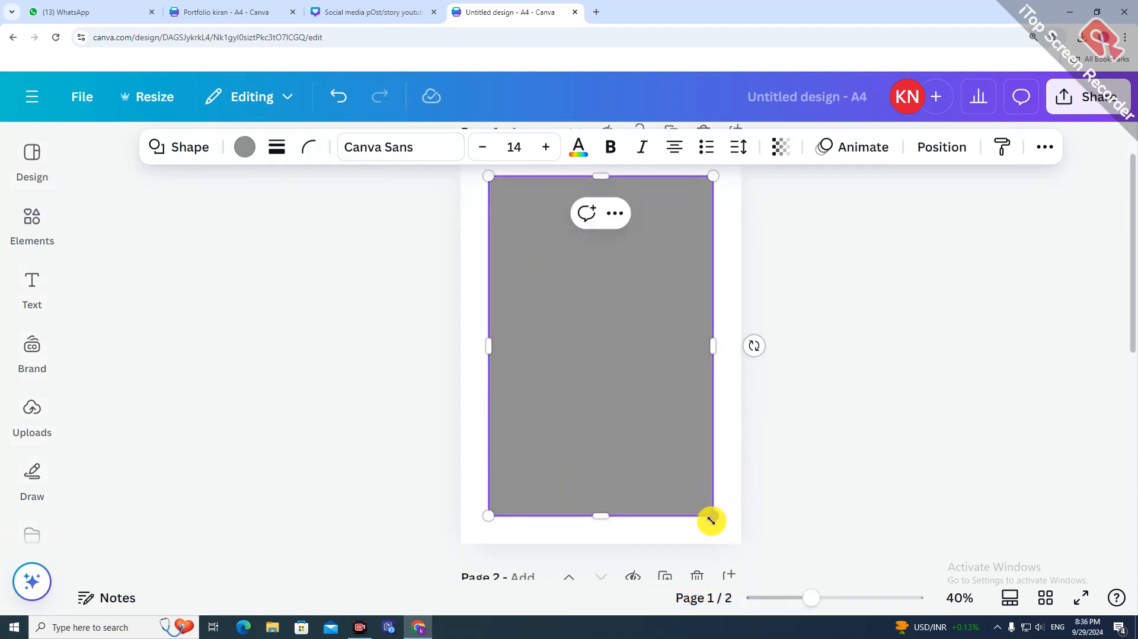
pyautogui.moveTo(716, 341); pyautogui.dragTo(716, 342)
# - Set the rectangle's fill to no colour so its interior is transparent
pyautogui.click(605, 394)
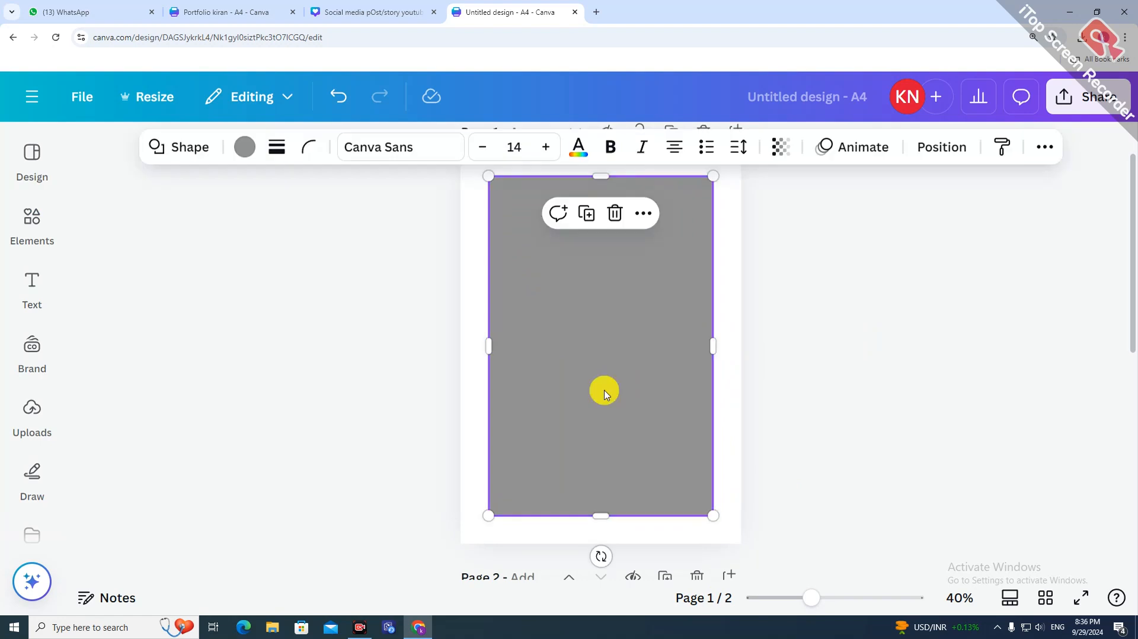
pyautogui.click(247, 148)
pyautogui.click(156, 292)
pyautogui.click(924, 274)
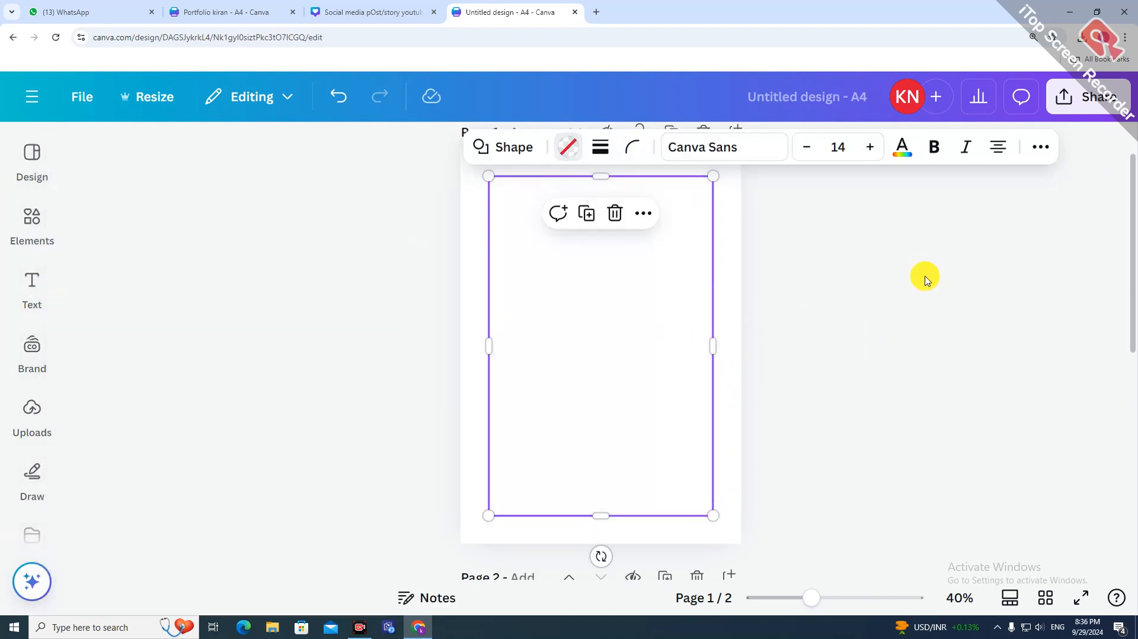
# - Give the unfilled rectangle on page 1 a solid black border with a weight of 4
pyautogui.click(590, 430)
pyautogui.click(920, 366)
pyautogui.click(550, 354)
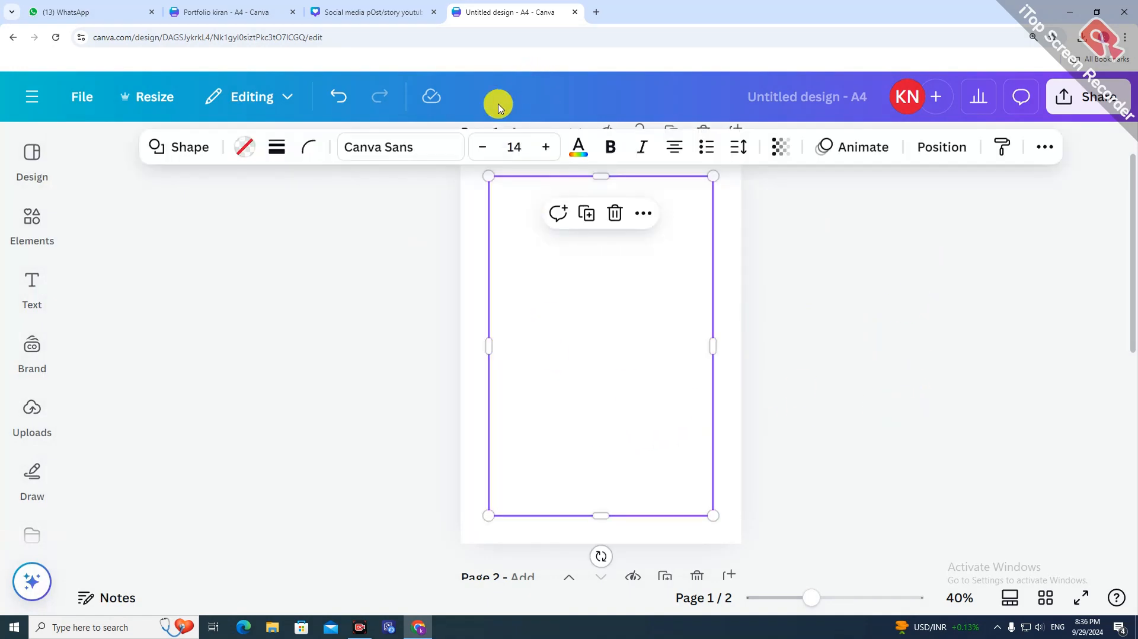
pyautogui.click(271, 148)
pyautogui.click(227, 195)
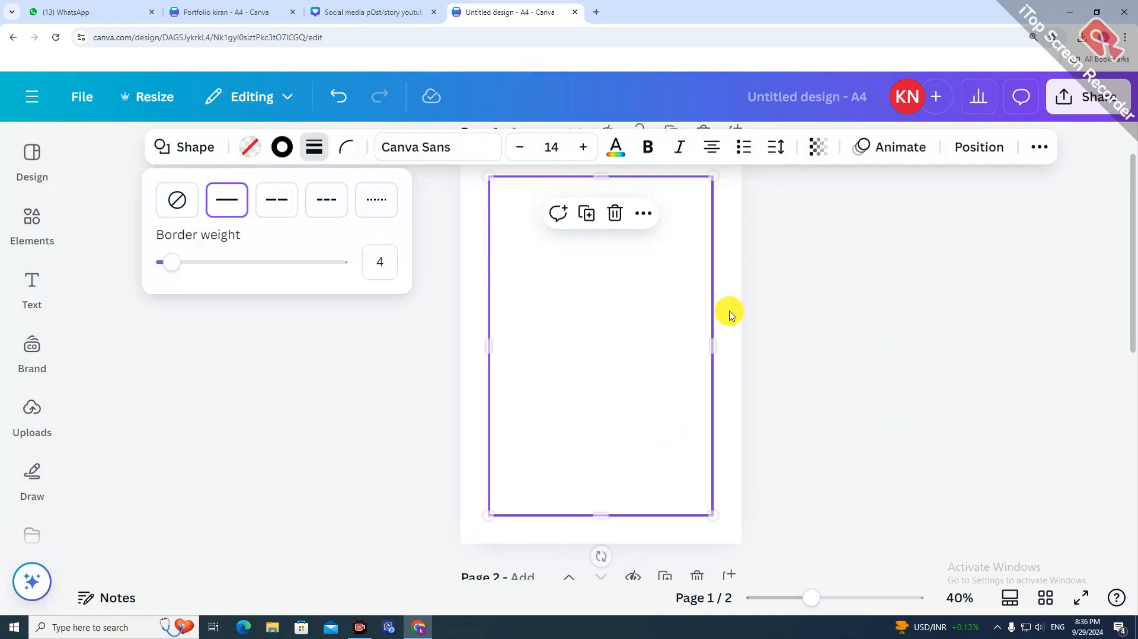
pyautogui.press('Escape')
pyautogui.click(835, 353)
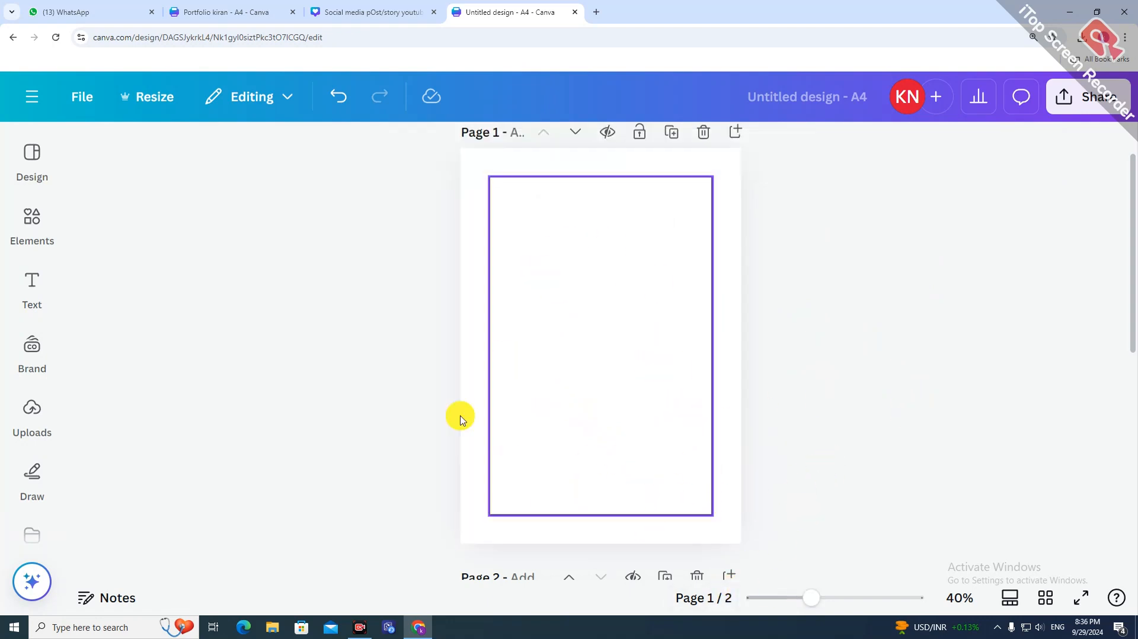
pyautogui.click(562, 342)
pyautogui.click(621, 403)
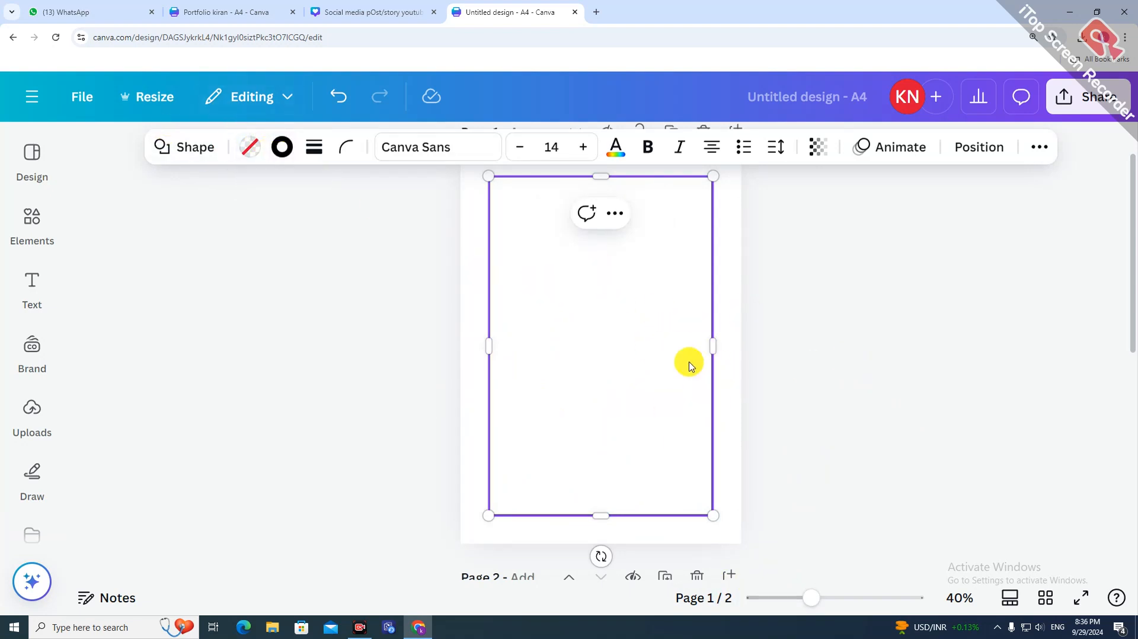
pyautogui.press('Escape')
pyautogui.click(934, 385)
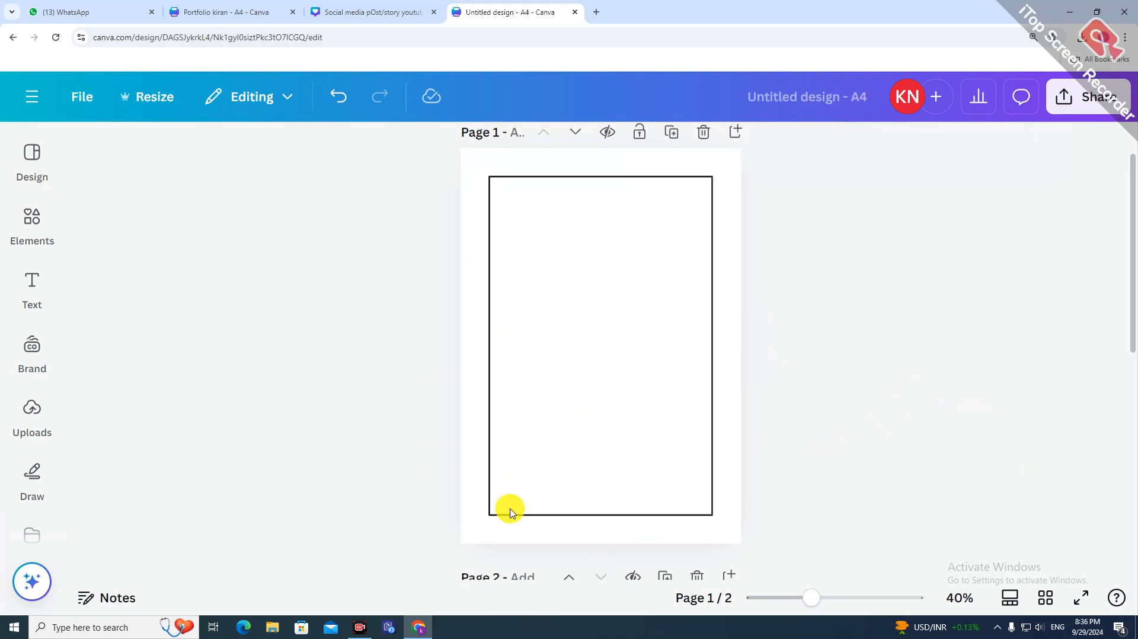
# - Search the elements for "frame" and add the plain square picture frame to page 1
pyautogui.click(25, 221)
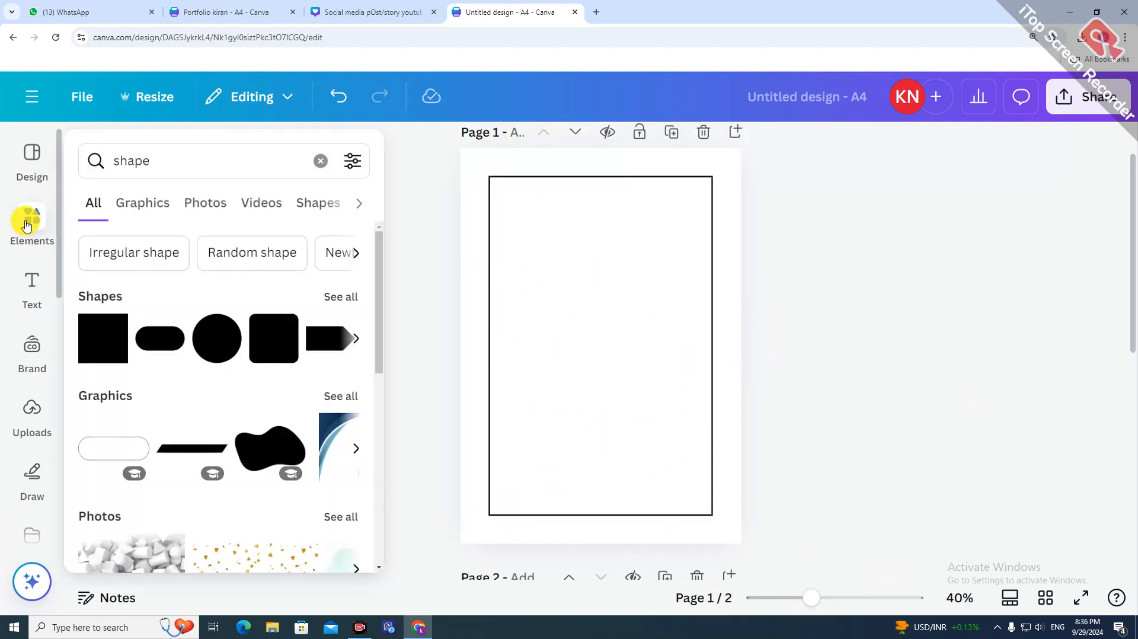
pyautogui.click(95, 156)
pyautogui.write('fra')
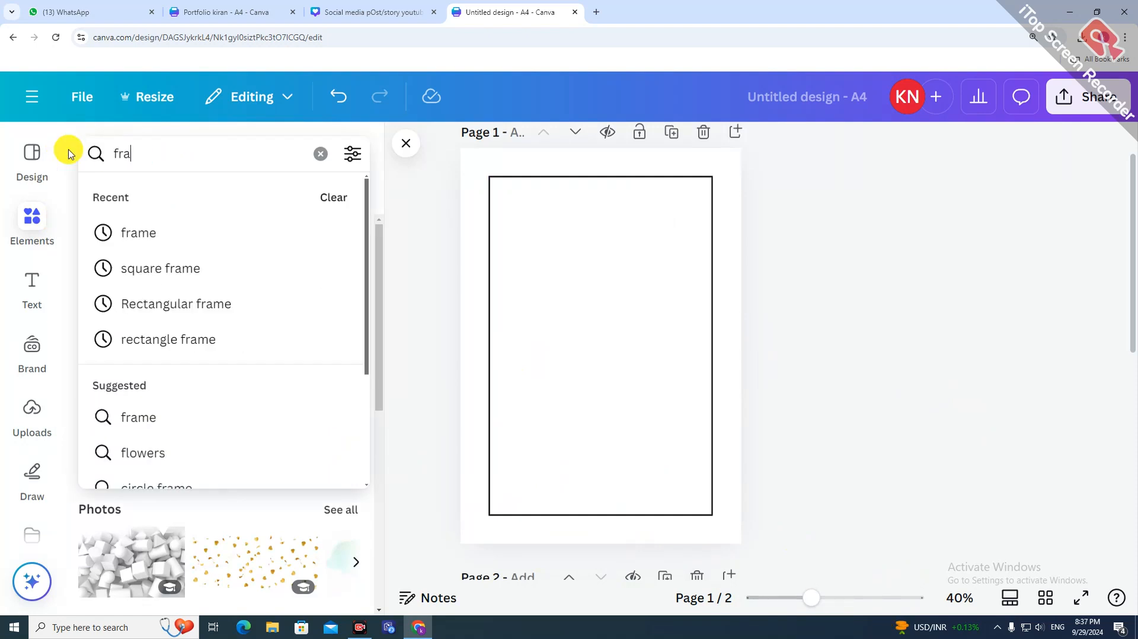
pyautogui.write('me')
pyautogui.press('Return')
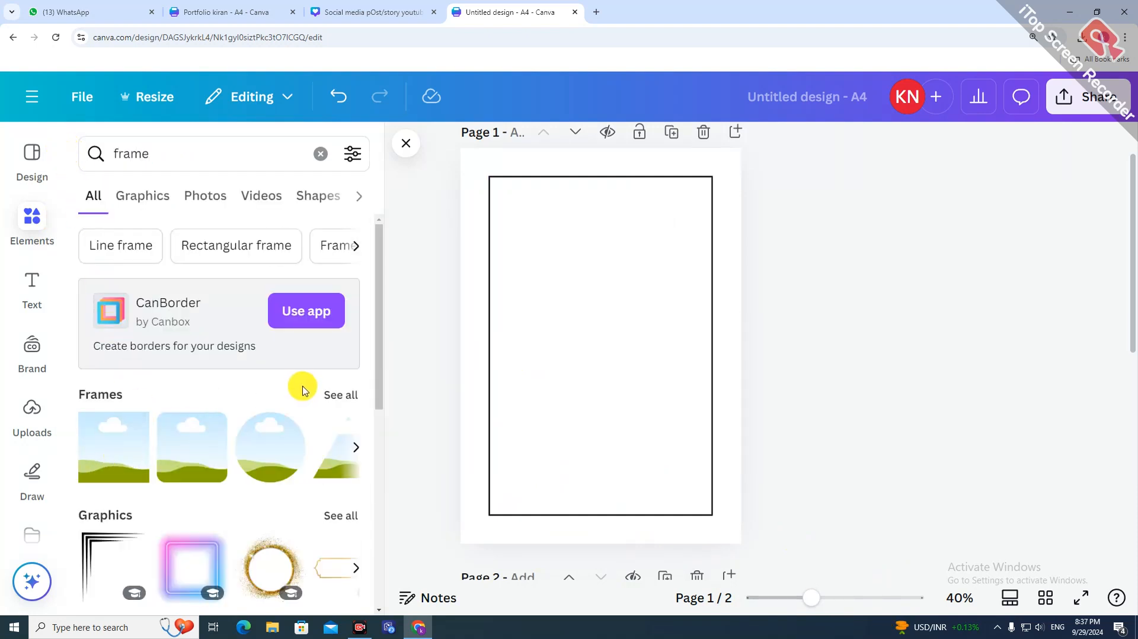
pyautogui.click(354, 394)
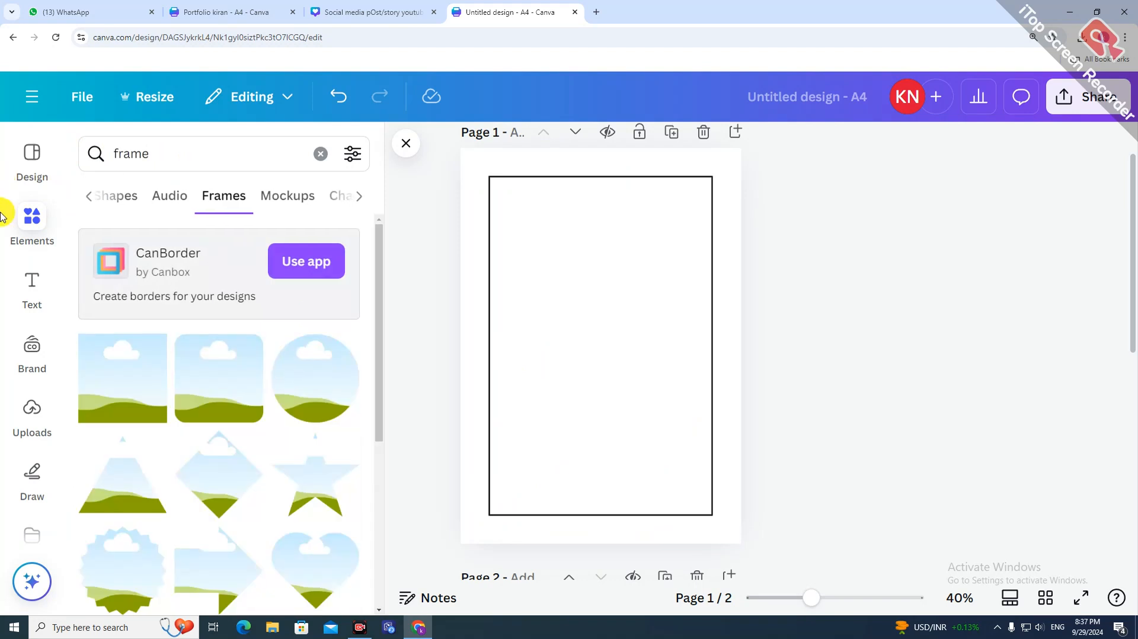
pyautogui.click(109, 393)
pyautogui.click(402, 146)
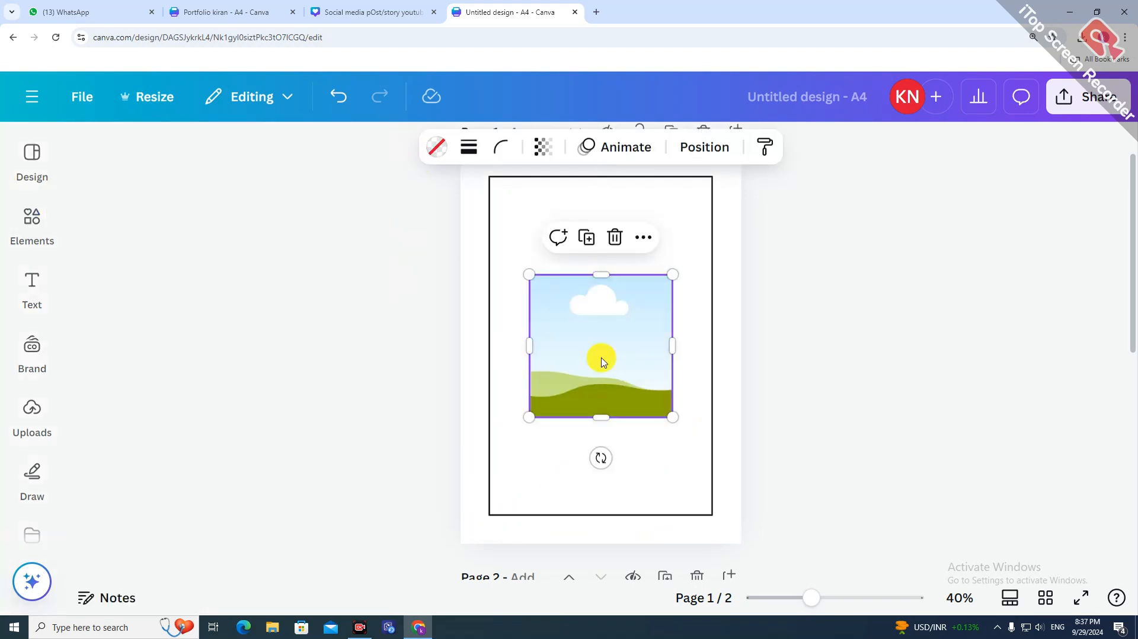
# - Move the picture frame into page 1's upper right corner and stretch it down to the page's bottom edge, covering the right half
pyautogui.moveTo(602, 358); pyautogui.dragTo(673, 281)
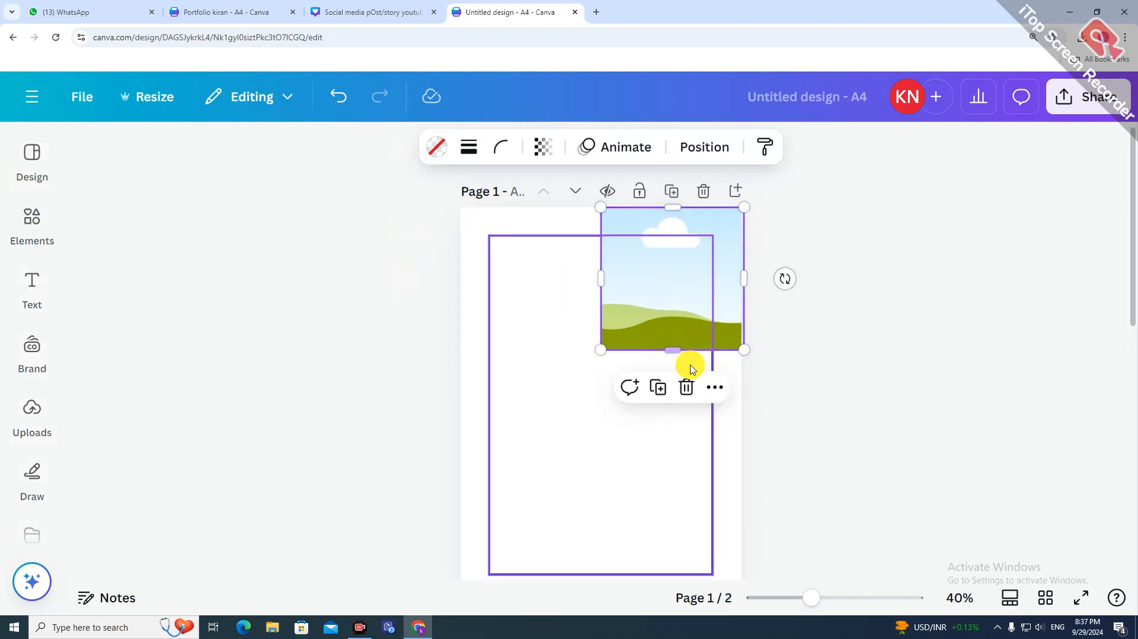
pyautogui.moveTo(673, 351); pyautogui.dragTo(675, 578)
pyautogui.scroll(-2, 711, 498)
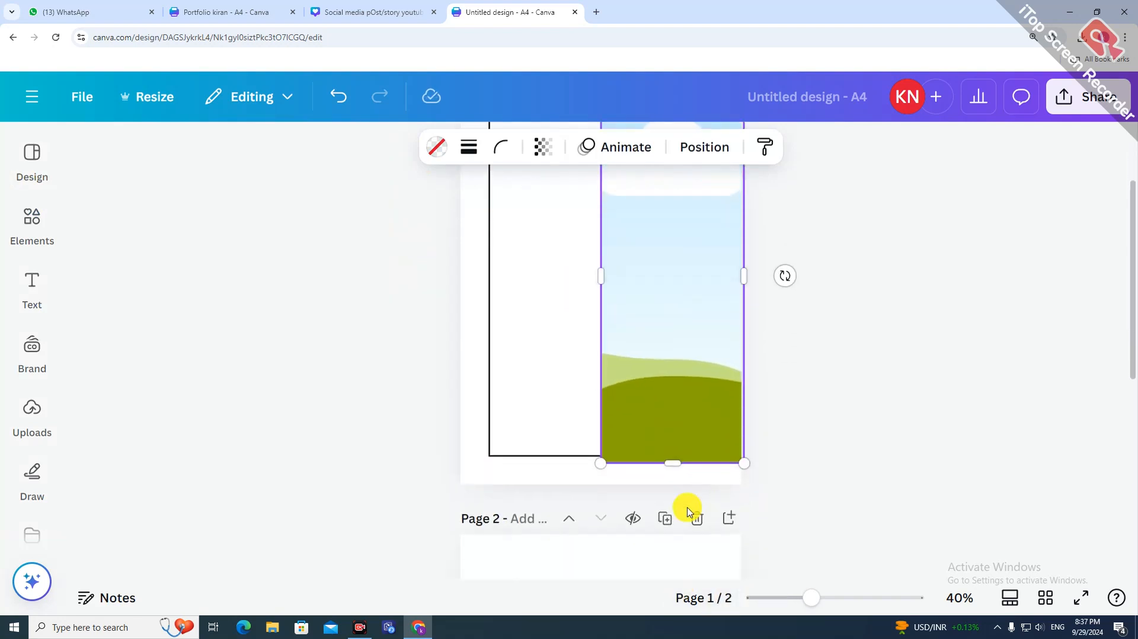
pyautogui.moveTo(676, 464); pyautogui.dragTo(687, 487)
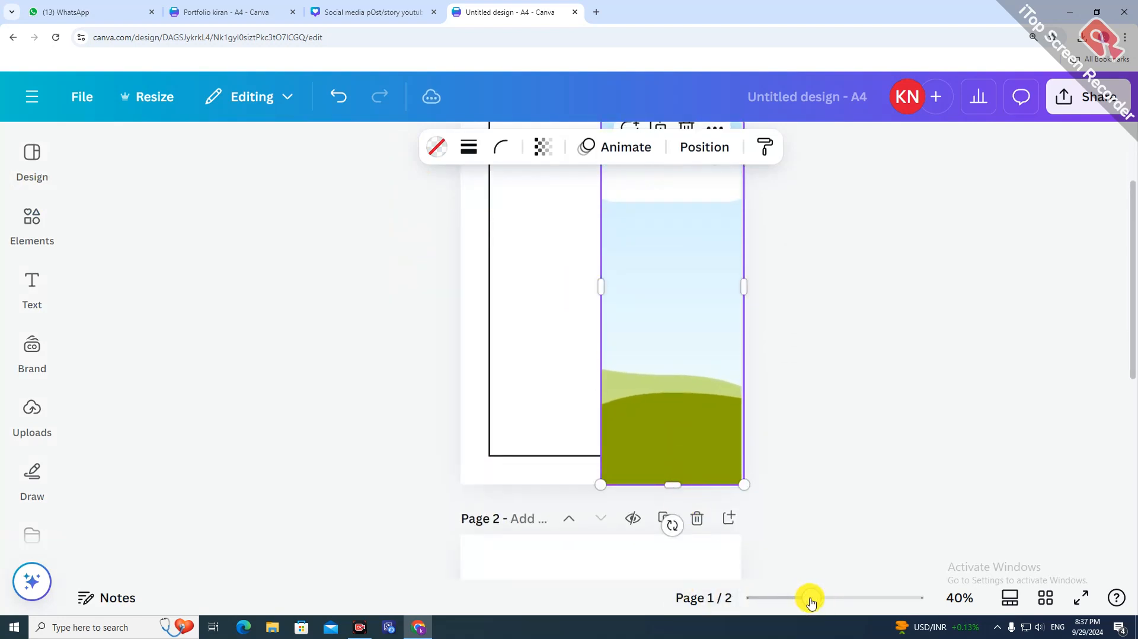
pyautogui.moveTo(809, 599); pyautogui.dragTo(790, 598)
pyautogui.click(827, 358)
pyautogui.moveTo(653, 362); pyautogui.dragTo(651, 362)
pyautogui.click(839, 438)
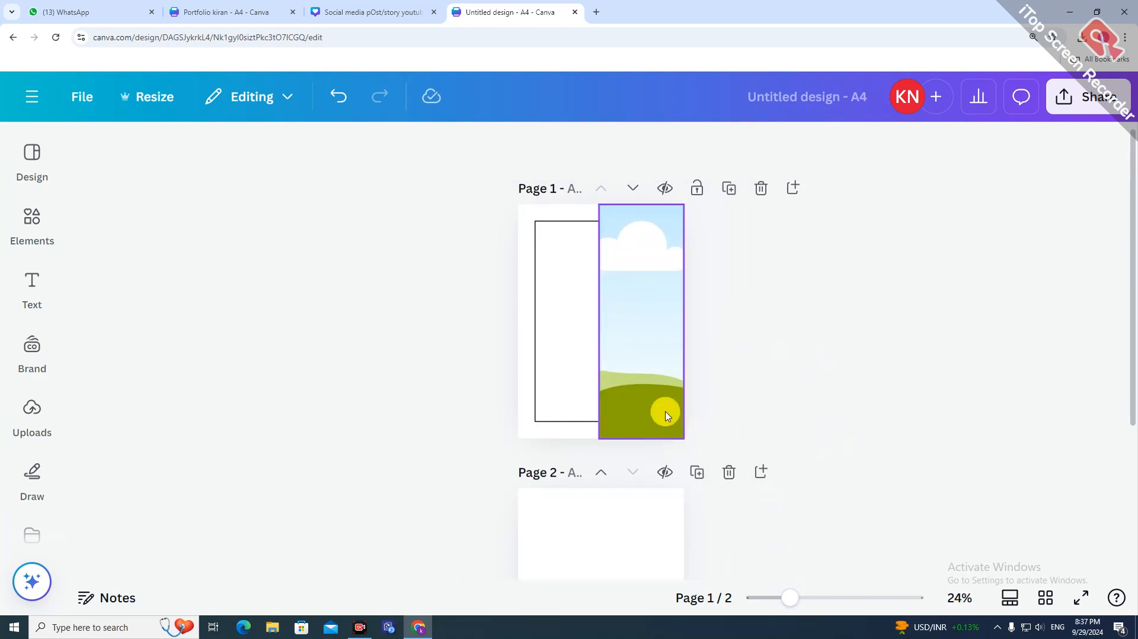
pyautogui.click(666, 411)
pyautogui.click(780, 407)
pyautogui.click(646, 385)
pyautogui.click(808, 420)
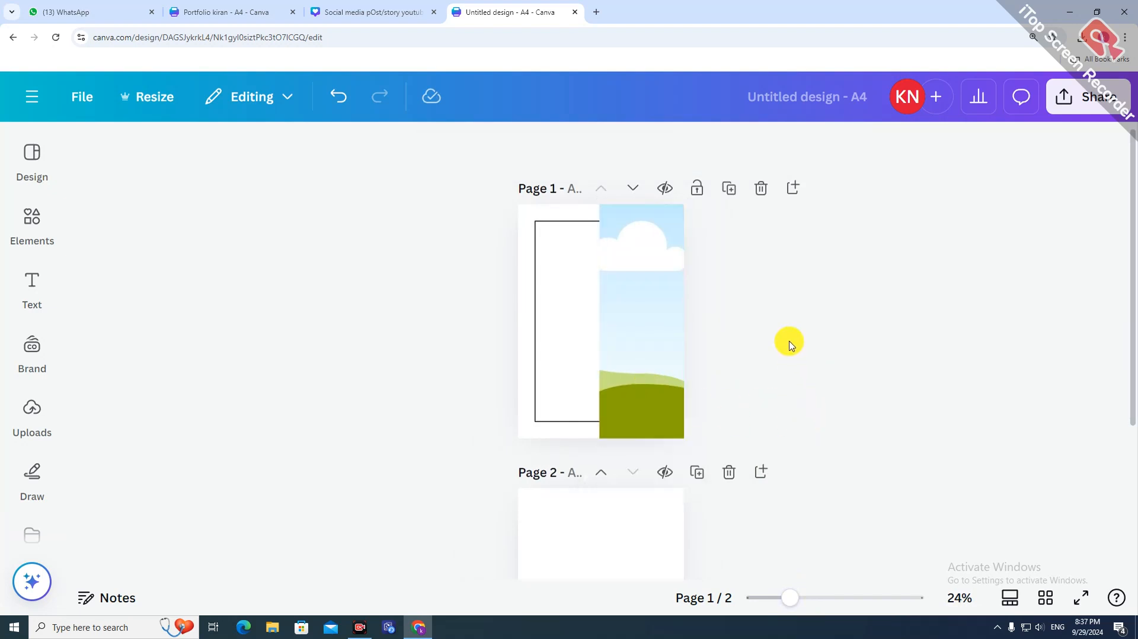
pyautogui.click(640, 348)
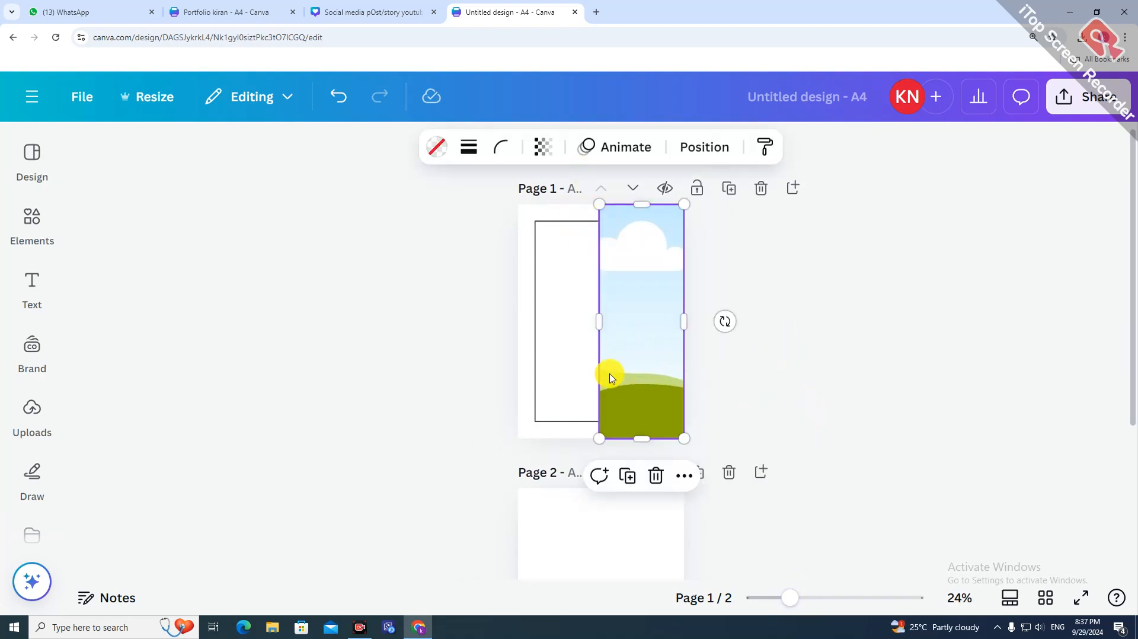
# - Search the elements for "graphic design" and show only the photo results
pyautogui.click(32, 220)
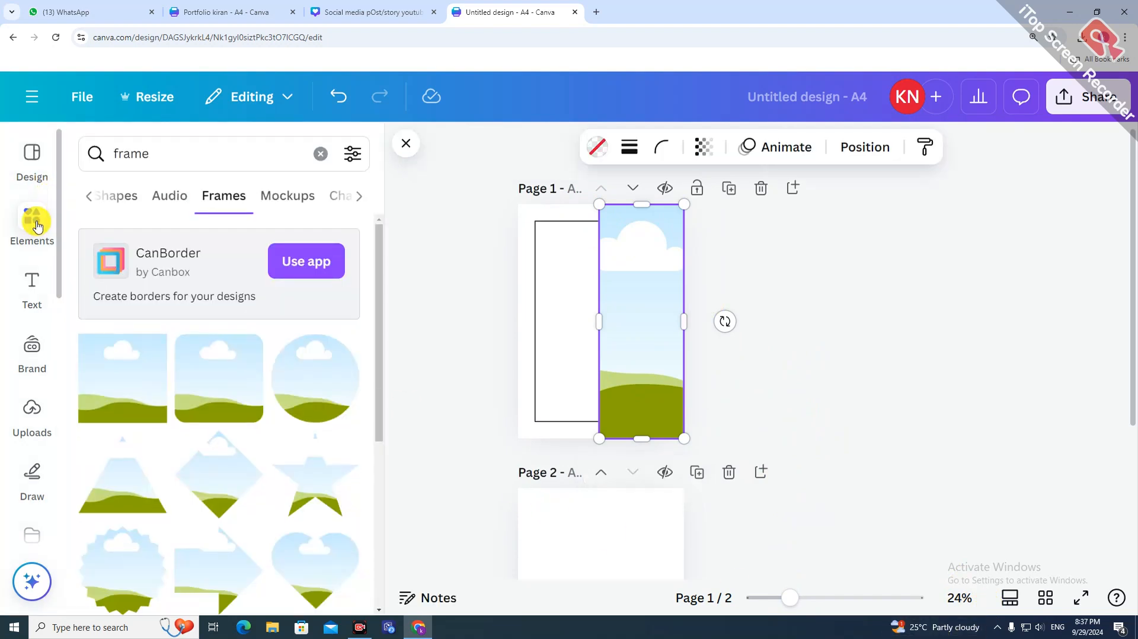
pyautogui.click(182, 148)
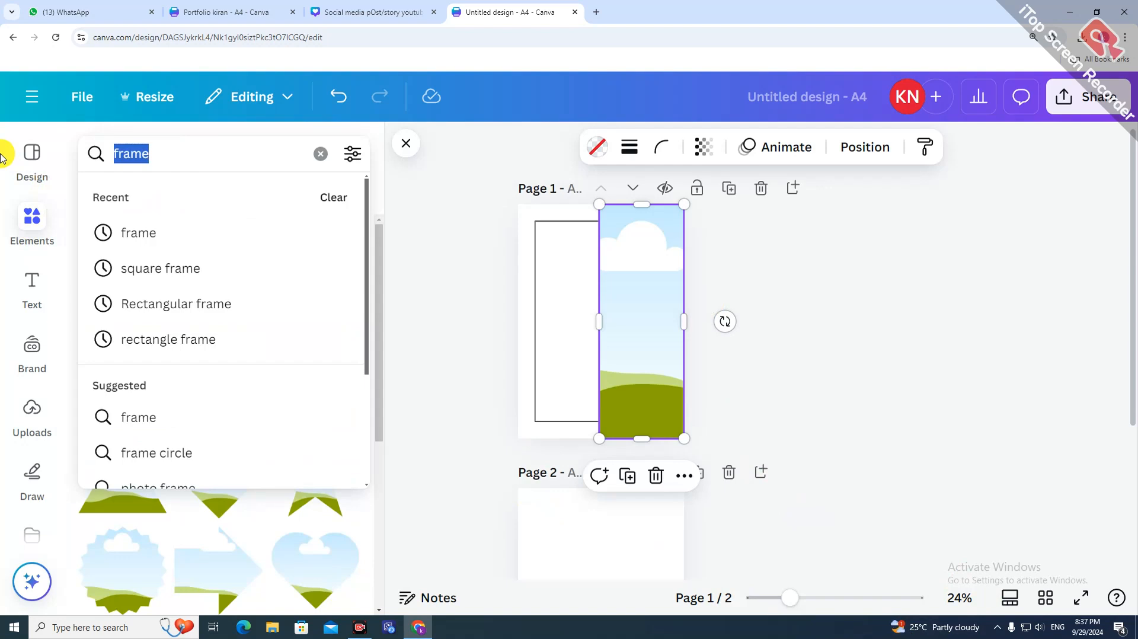
pyautogui.write('graphic')
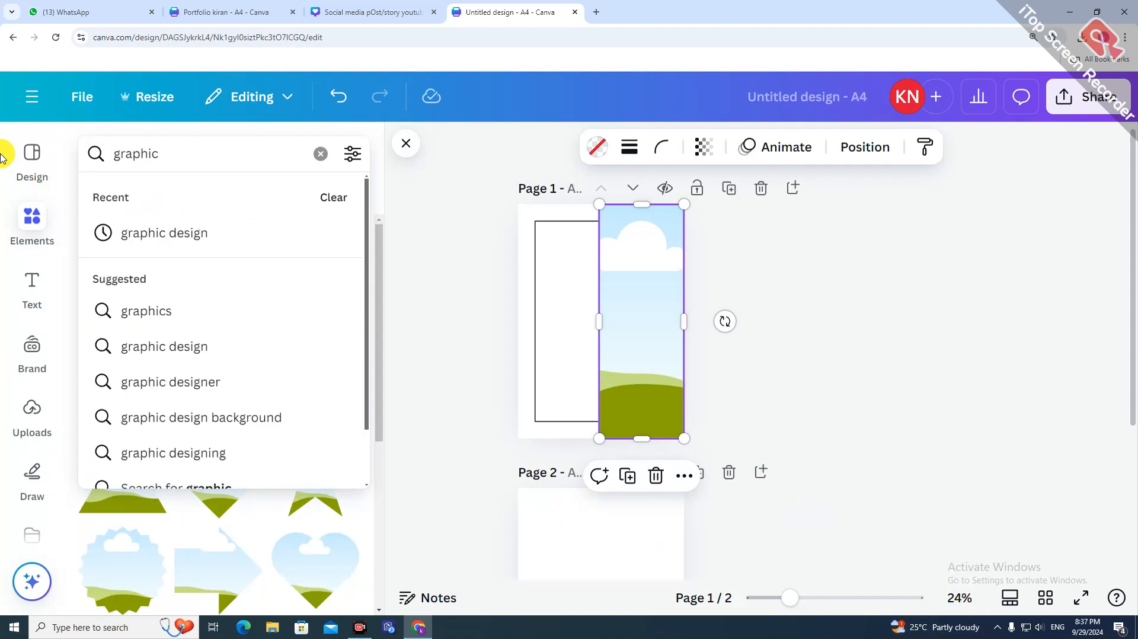
pyautogui.write(' design')
pyautogui.press('Return')
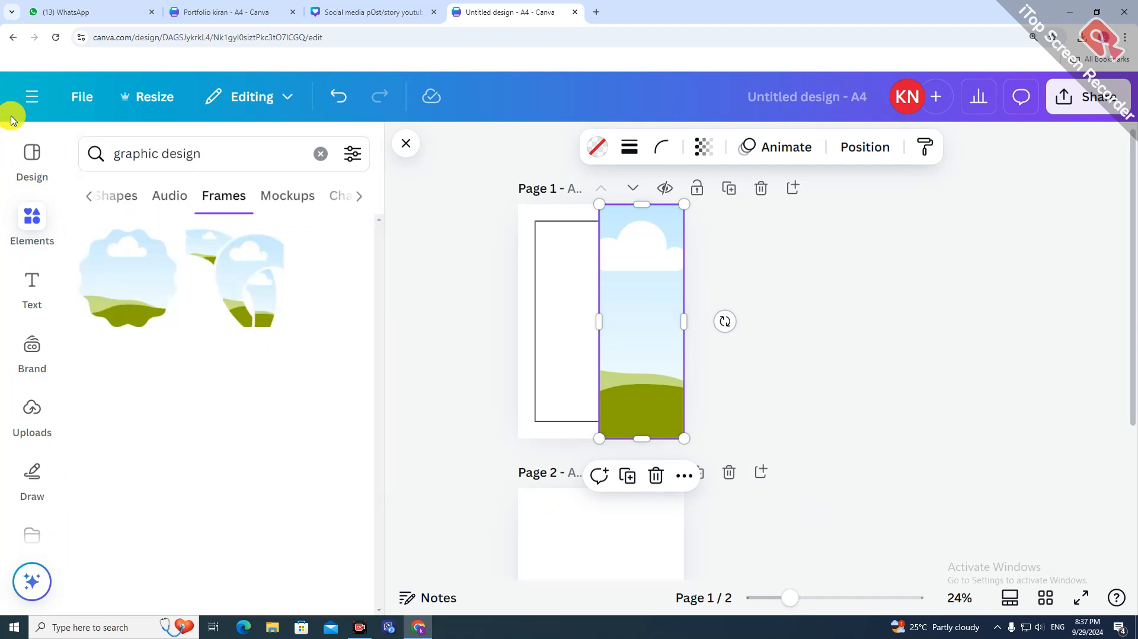
pyautogui.click(272, 196)
pyautogui.click(158, 196)
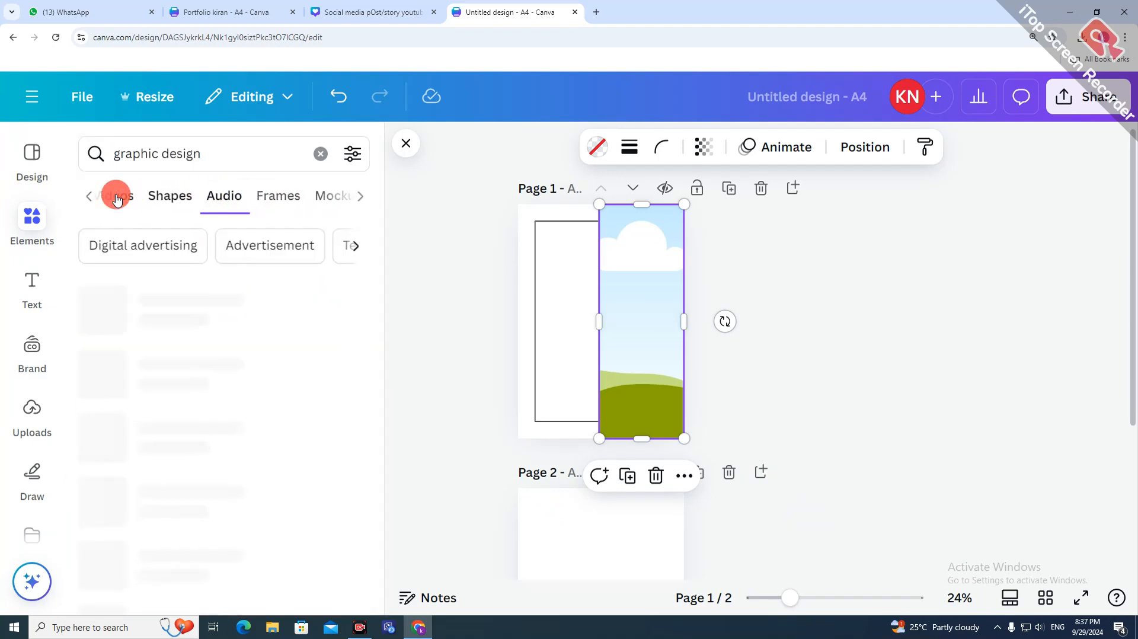
pyautogui.click(118, 198)
pyautogui.click(169, 196)
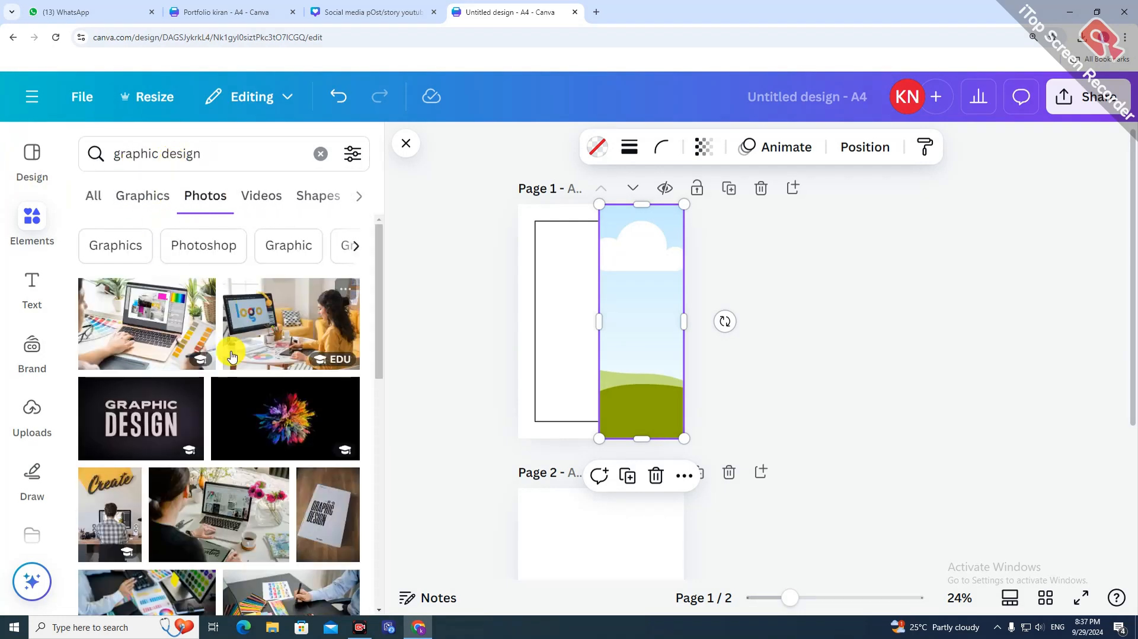
# - Find the free Multicolored Abstract Painting photo among the graphic design results and add it to page 1
pyautogui.moveTo(375, 330); pyautogui.dragTo(376, 545)
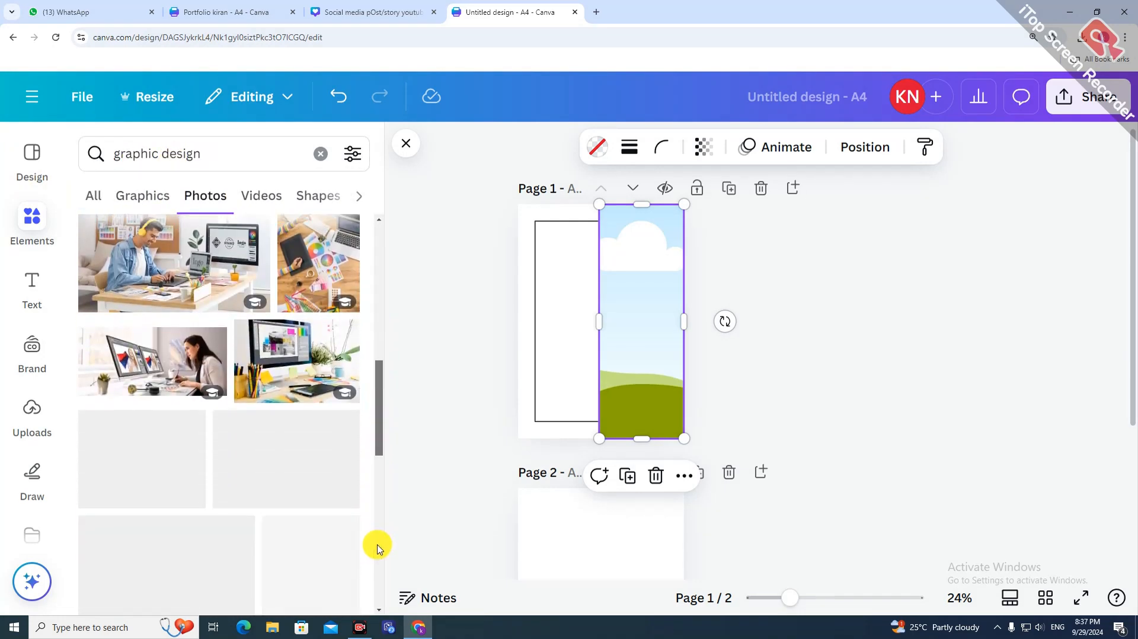
pyautogui.scroll(-10, 277, 455)
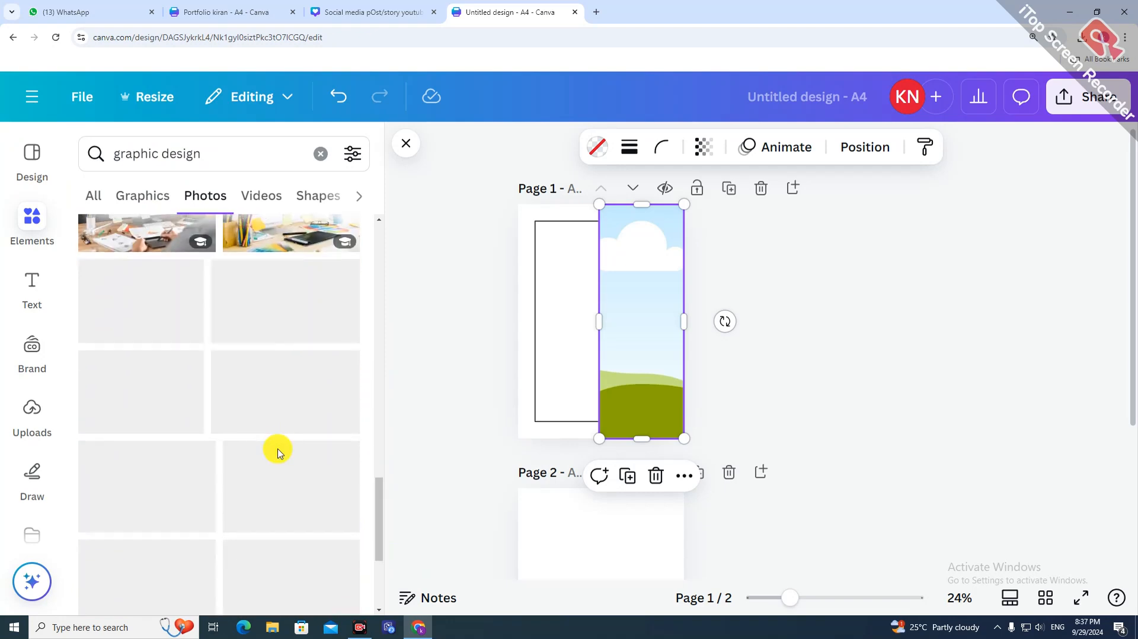
pyautogui.scroll(-5, 272, 393)
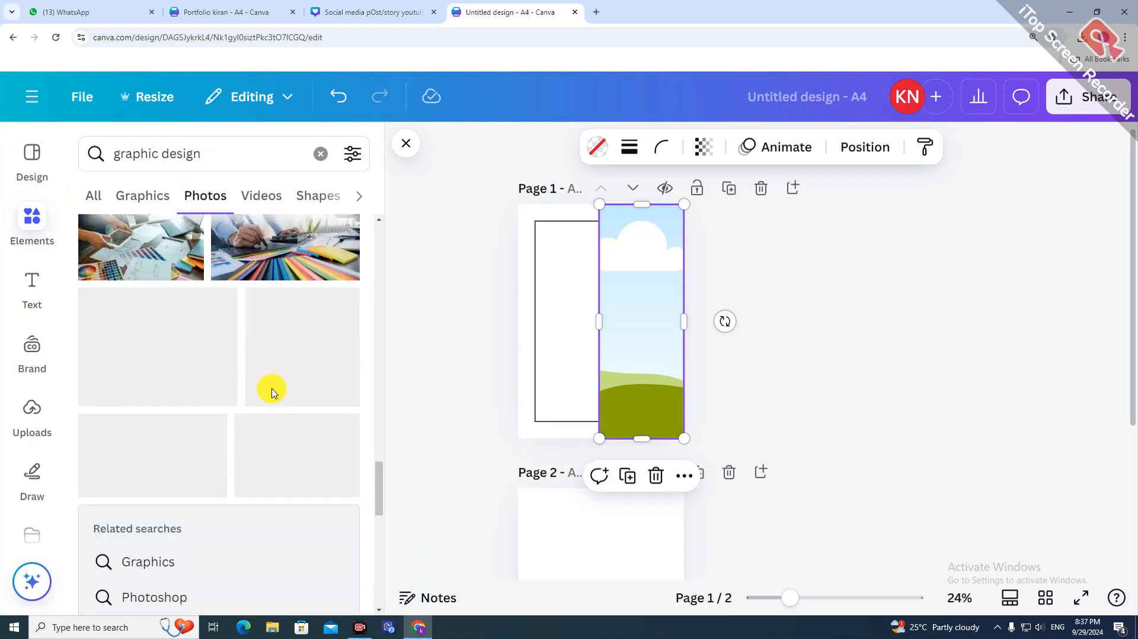
pyautogui.scroll(-10, 313, 418)
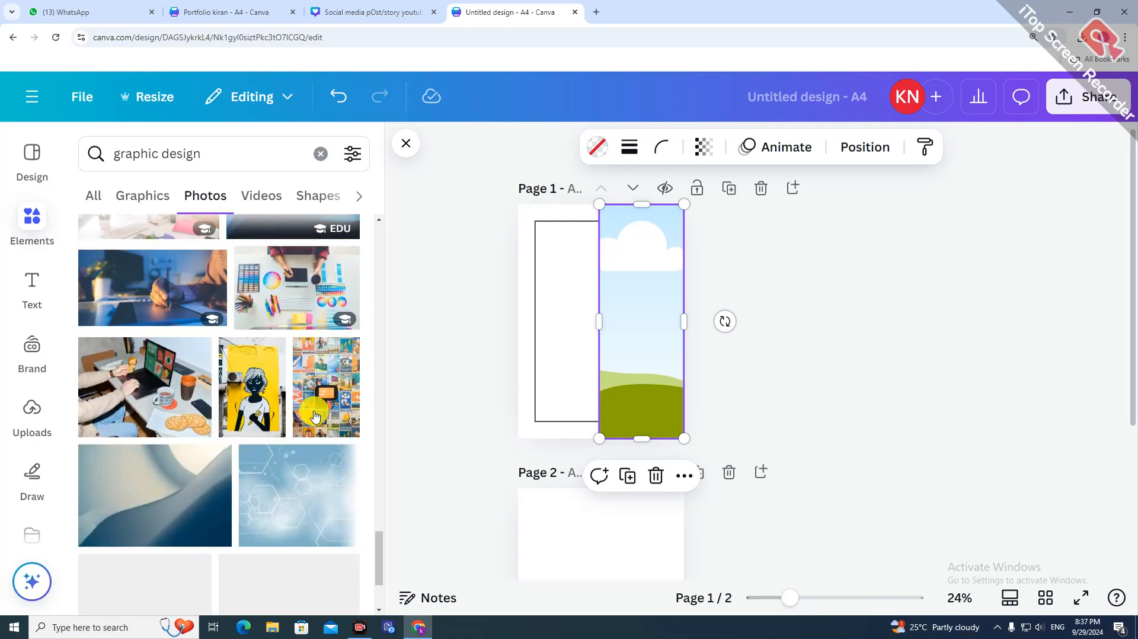
pyautogui.scroll(-3, 314, 415)
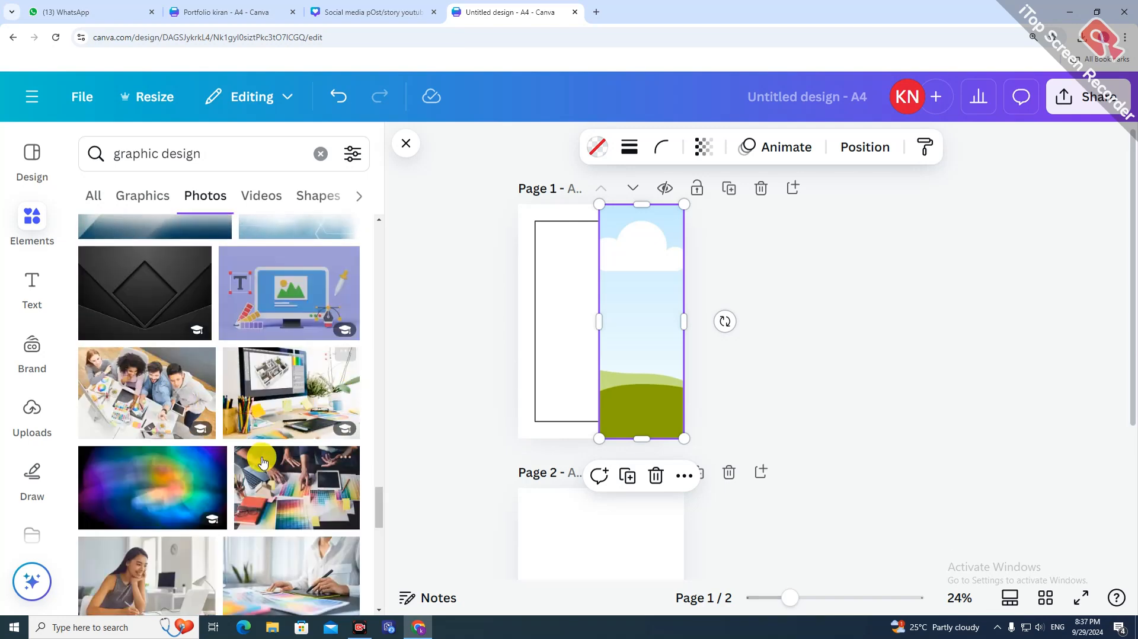
pyautogui.scroll(-6, 263, 461)
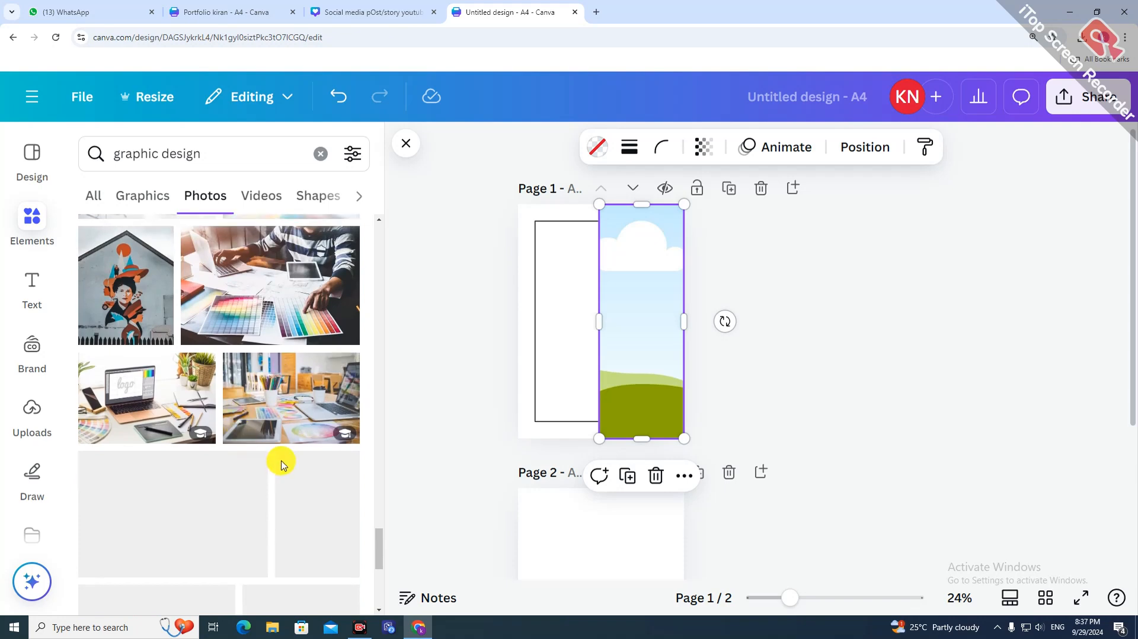
pyautogui.scroll(-3, 285, 415)
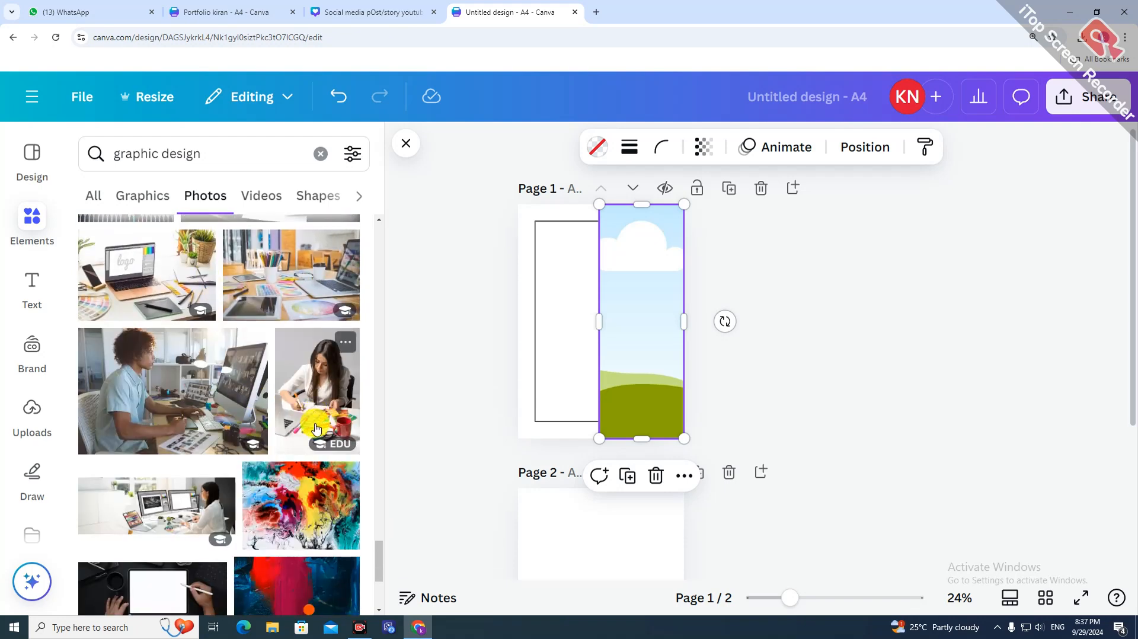
pyautogui.scroll(-3, 285, 341)
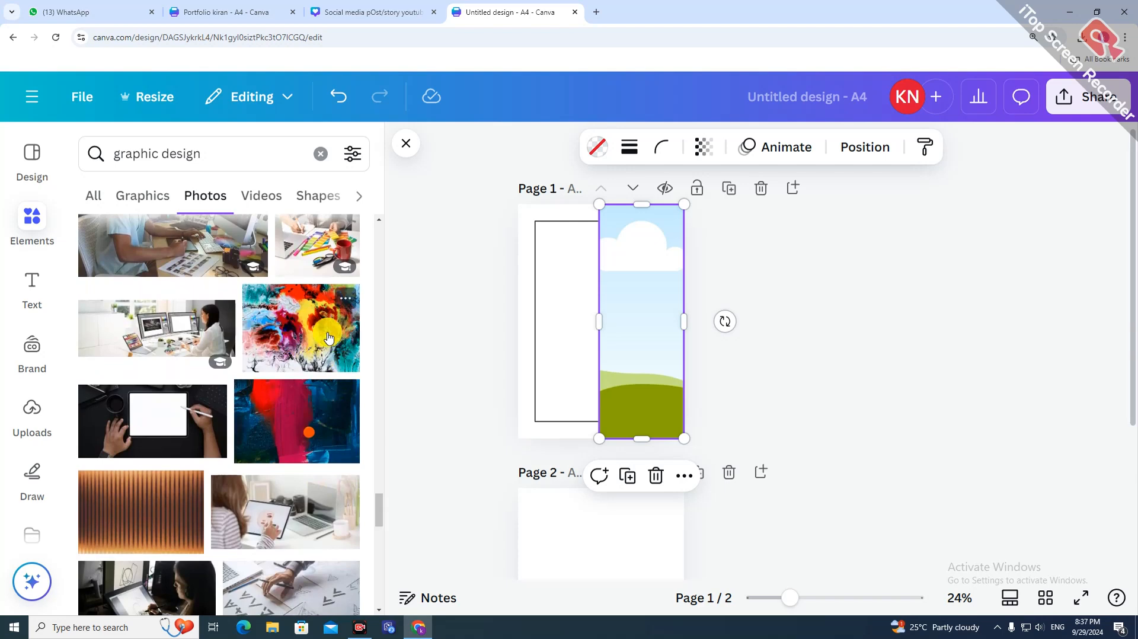
pyautogui.click(346, 302)
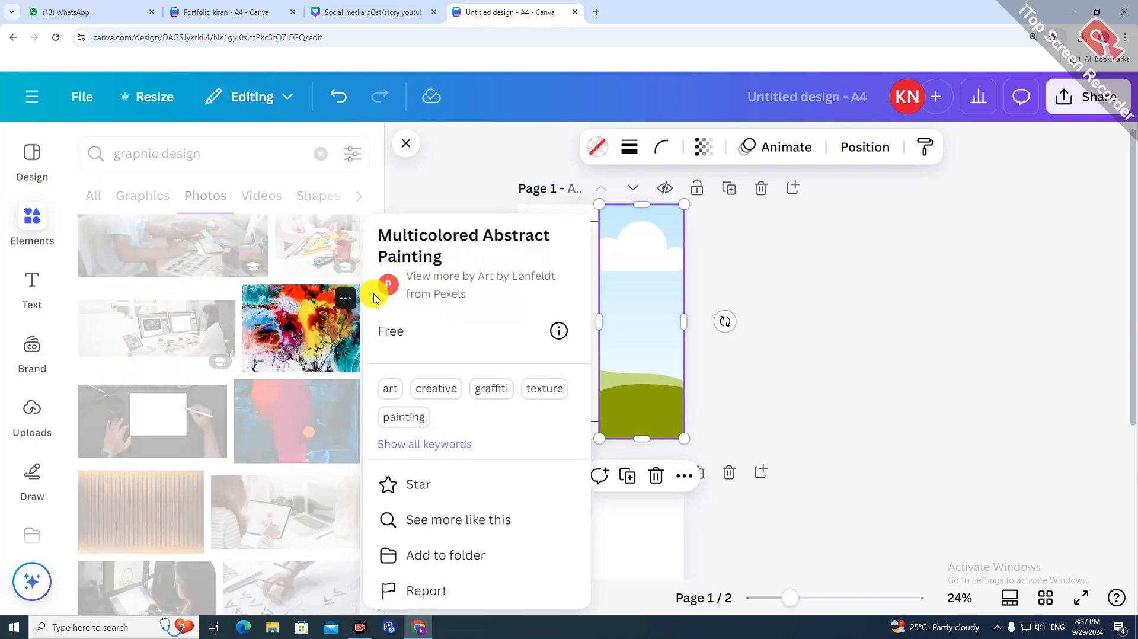
pyautogui.click(283, 333)
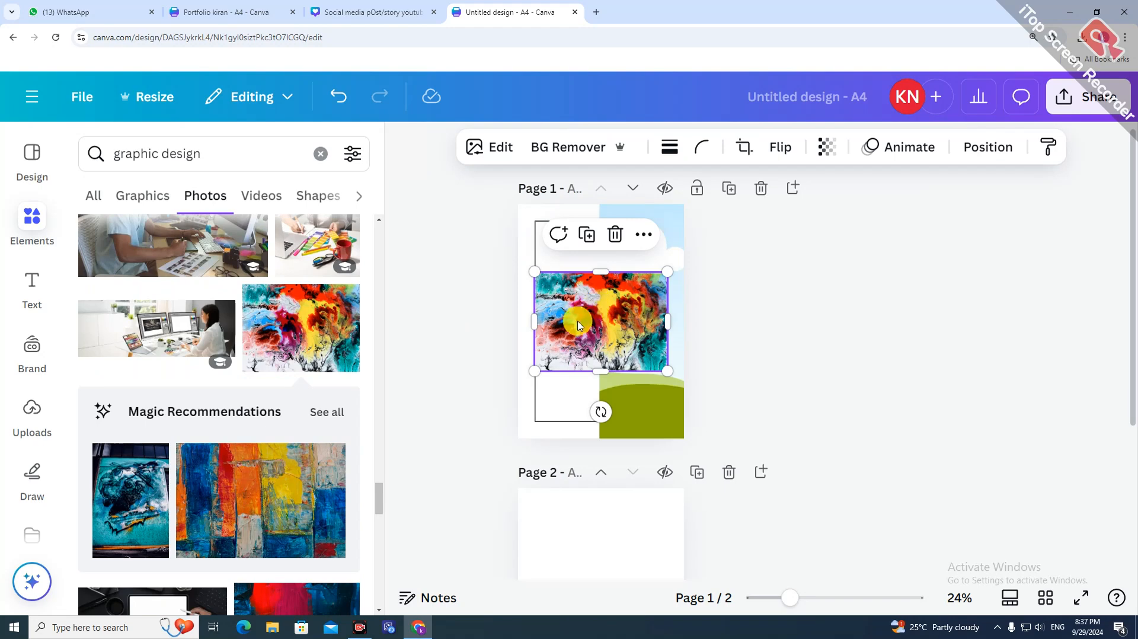
# - Set the painting photo as page 1's background and move it from there into the tall picture frame so it fills the frame
pyautogui.rightClick(579, 325)
pyautogui.click(714, 570)
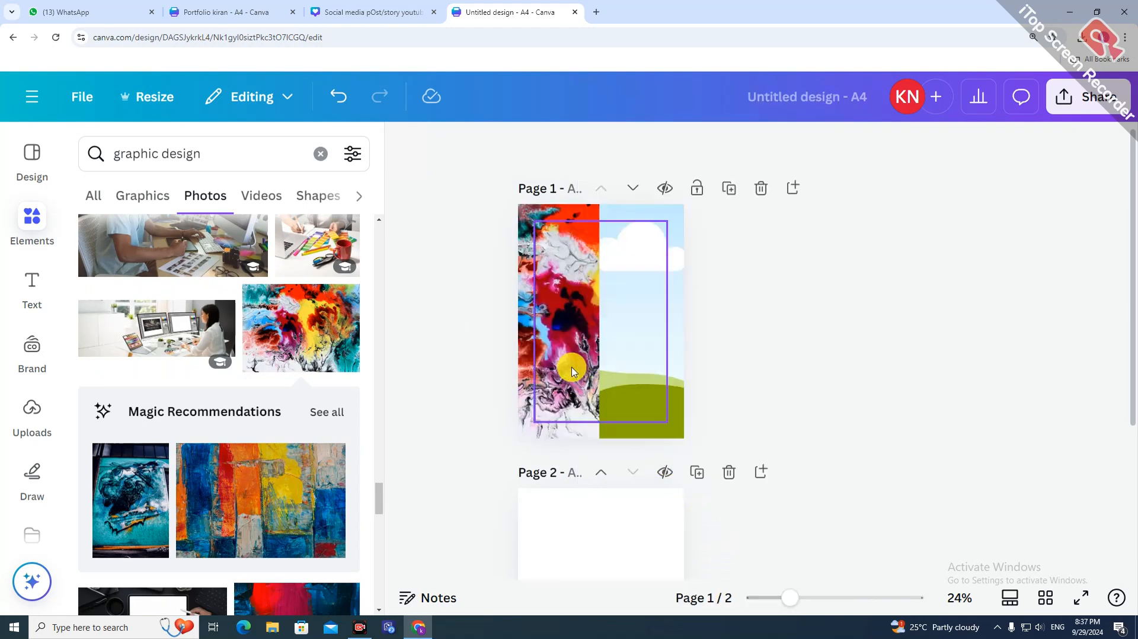
pyautogui.moveTo(557, 351); pyautogui.dragTo(641, 304)
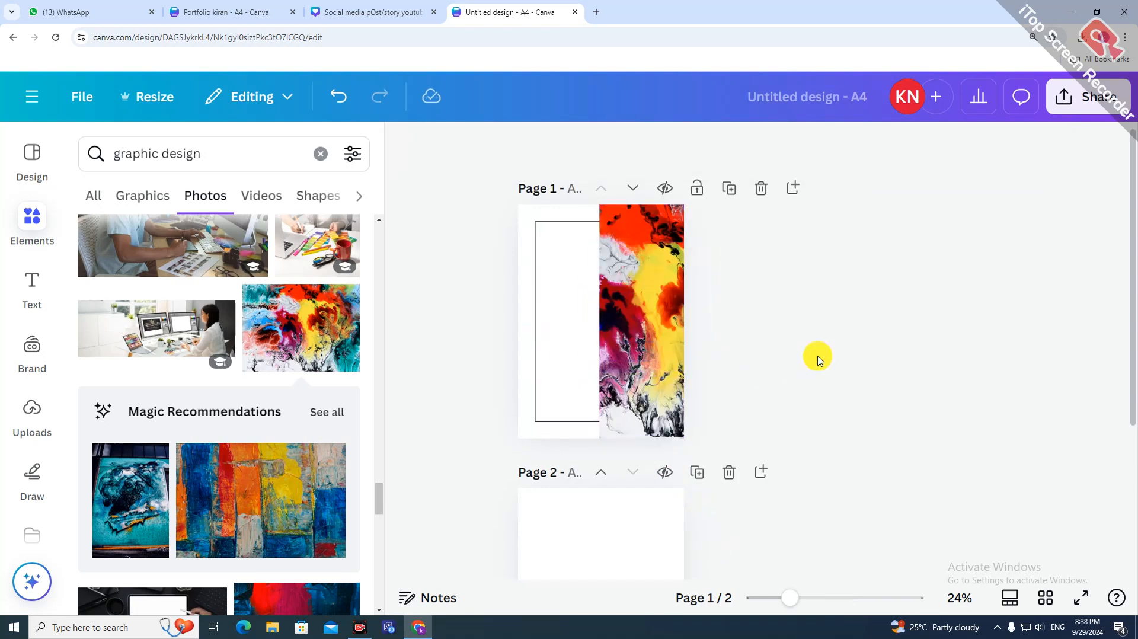
# - Search the elements for "frame" and show only the Frames results
pyautogui.click(32, 223)
pyautogui.click(254, 158)
pyautogui.write('f')
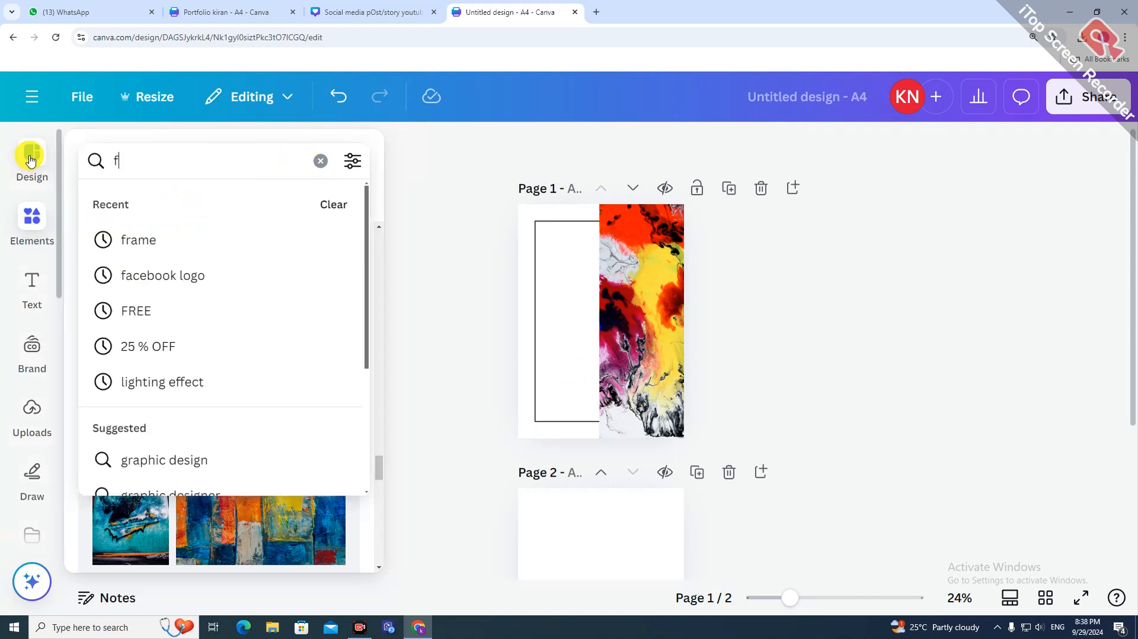
pyautogui.write('rame')
pyautogui.press('Return')
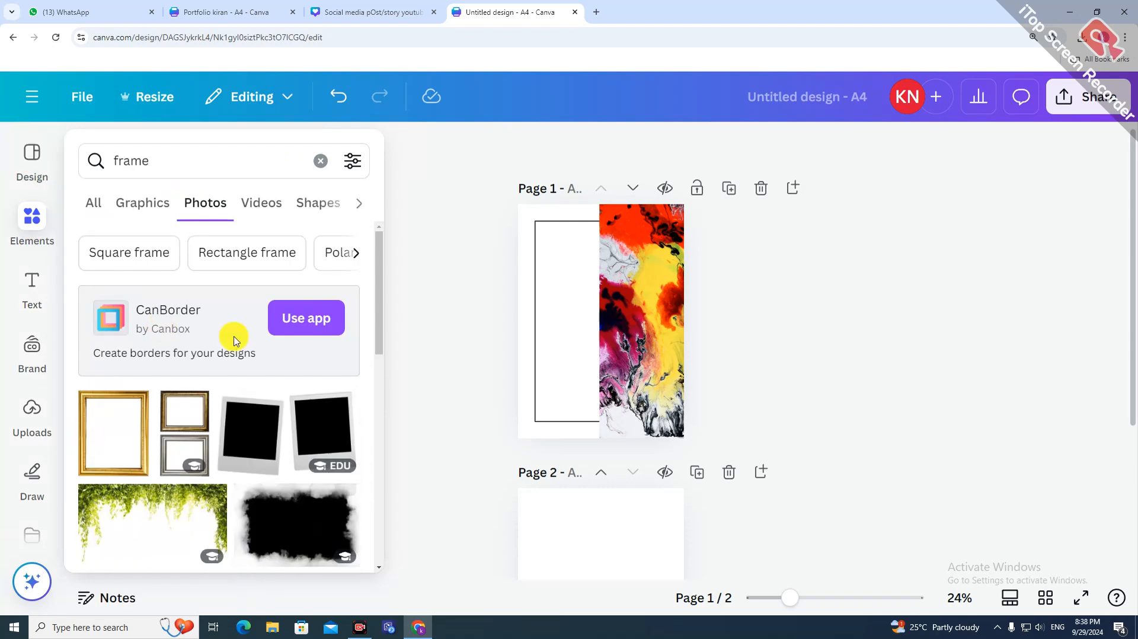
pyautogui.click(45, 160)
pyautogui.click(89, 154)
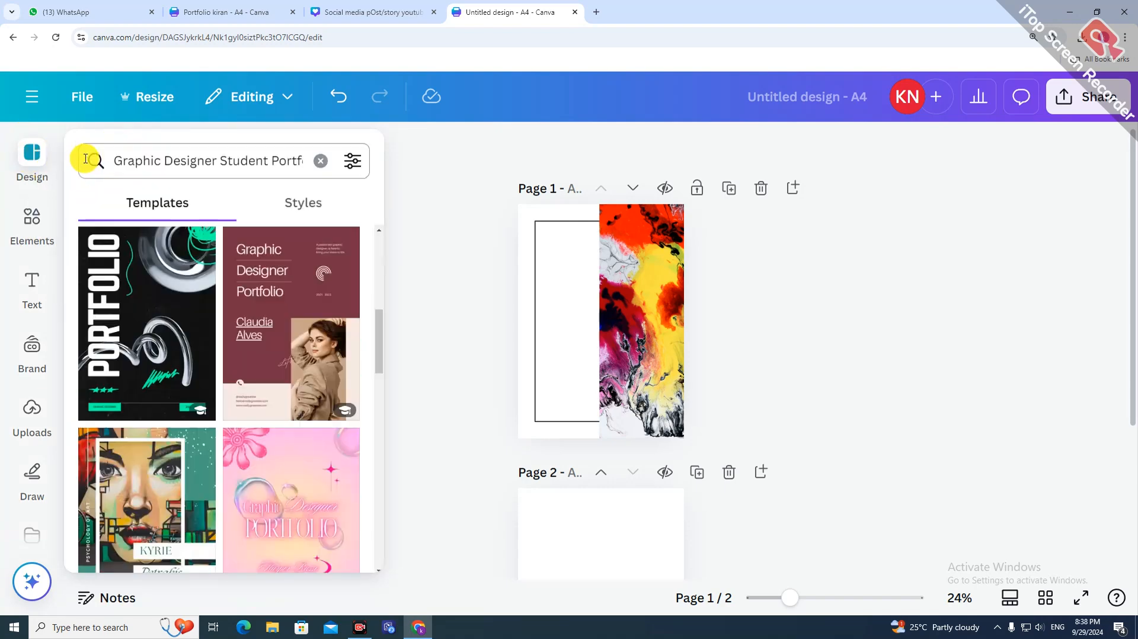
pyautogui.click(43, 234)
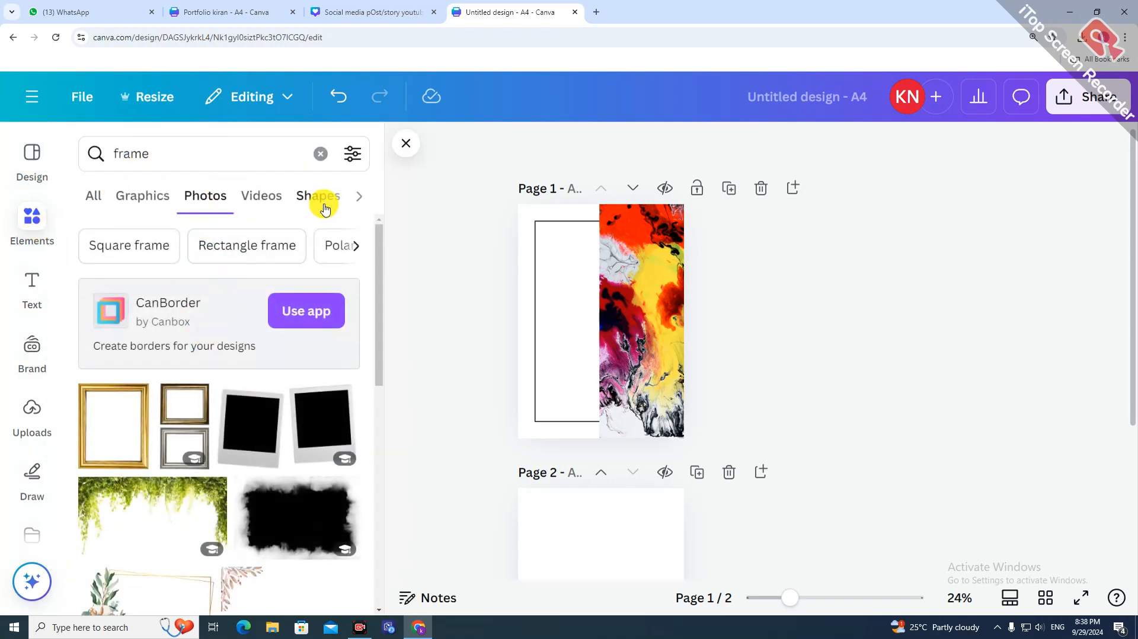
pyautogui.click(325, 205)
pyautogui.click(274, 198)
pyautogui.click(297, 198)
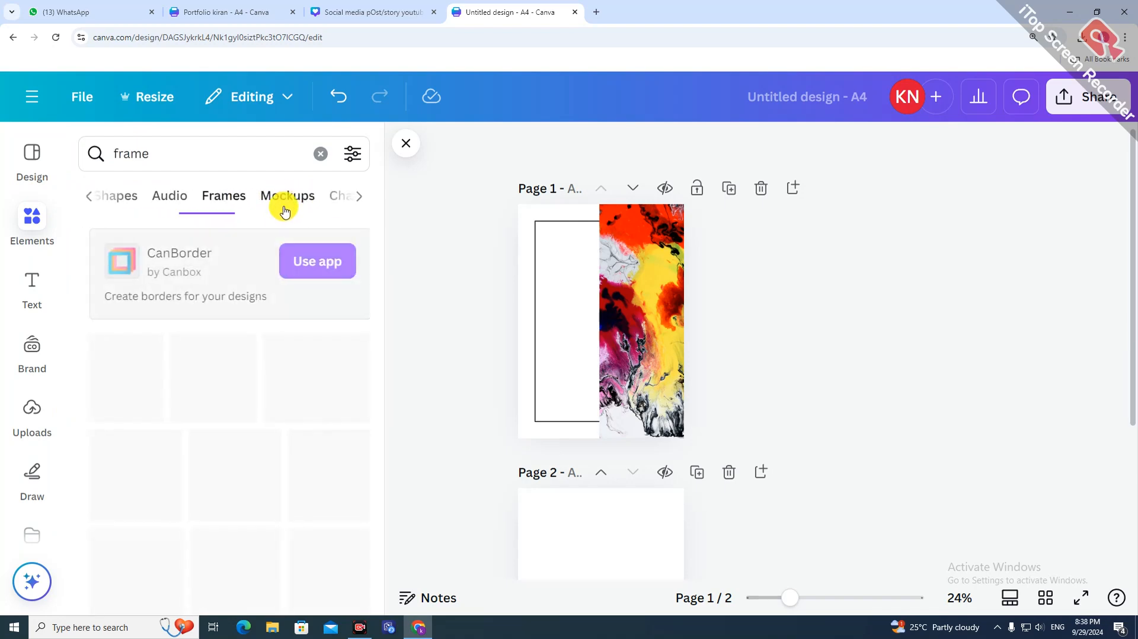
# - Add a circular photo frame to page 1 and place it near the centre, overlapping the painting's left edge
pyautogui.click(285, 363)
pyautogui.click(406, 143)
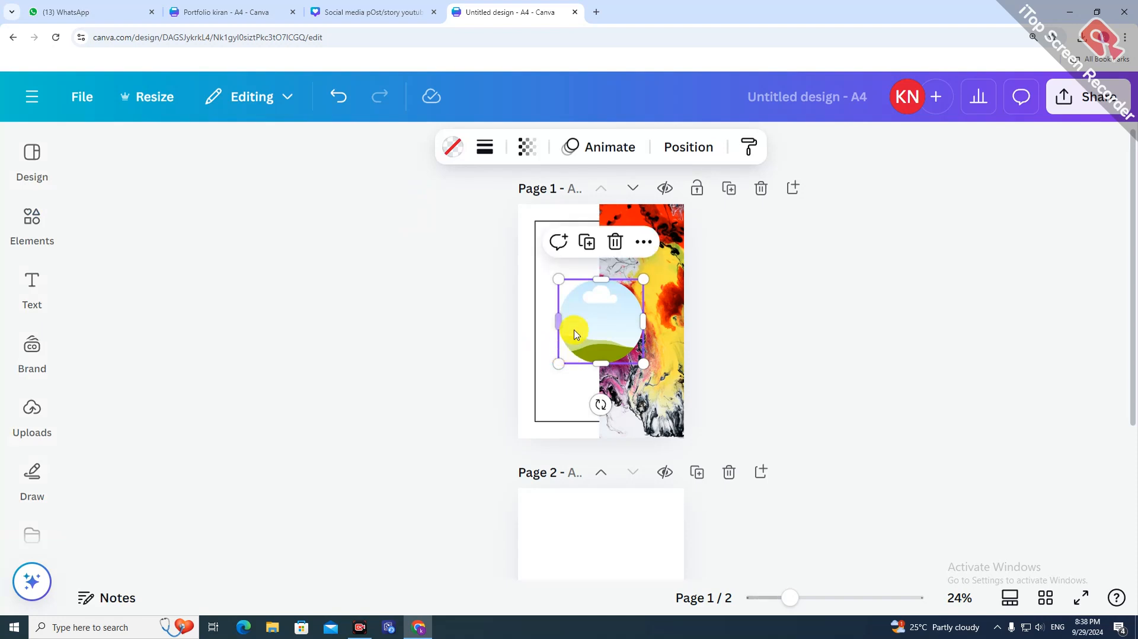
pyautogui.moveTo(585, 335); pyautogui.dragTo(591, 340)
pyautogui.click(774, 369)
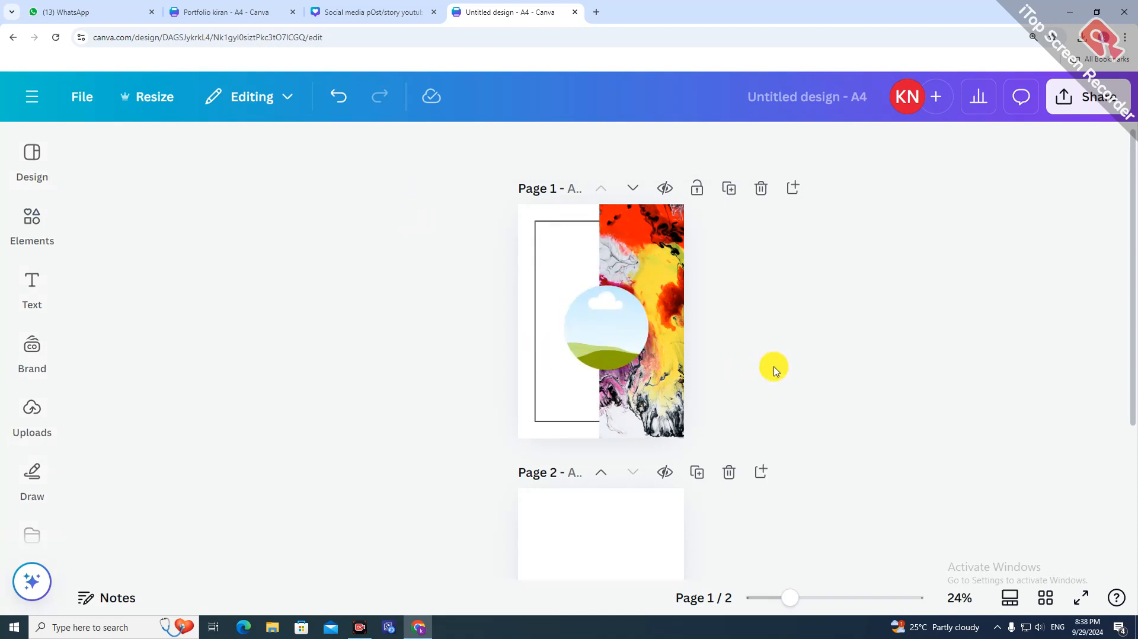
# - Search the elements for "shape" and show all result types
pyautogui.click(36, 220)
pyautogui.click(183, 173)
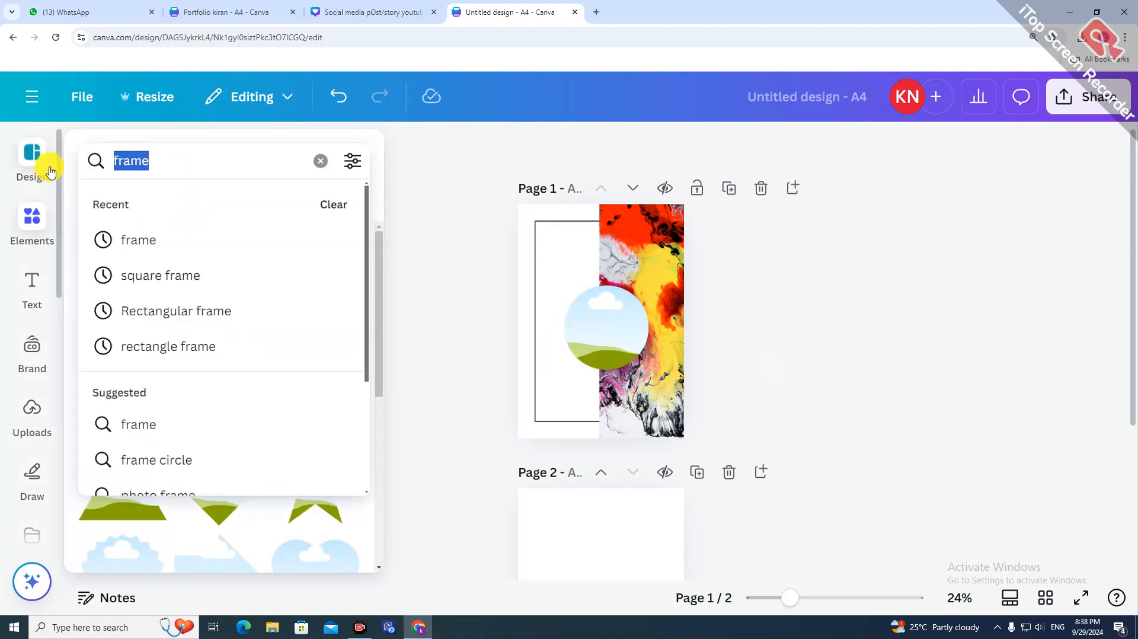
pyautogui.write('shape')
pyautogui.press('Return')
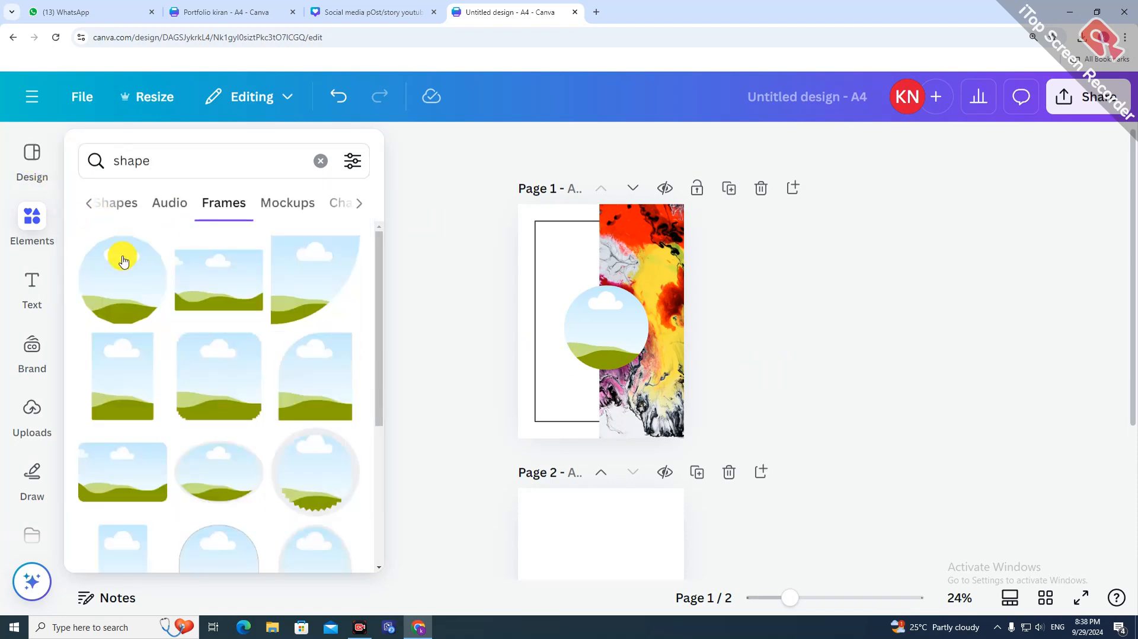
pyautogui.click(114, 204)
pyautogui.click(108, 204)
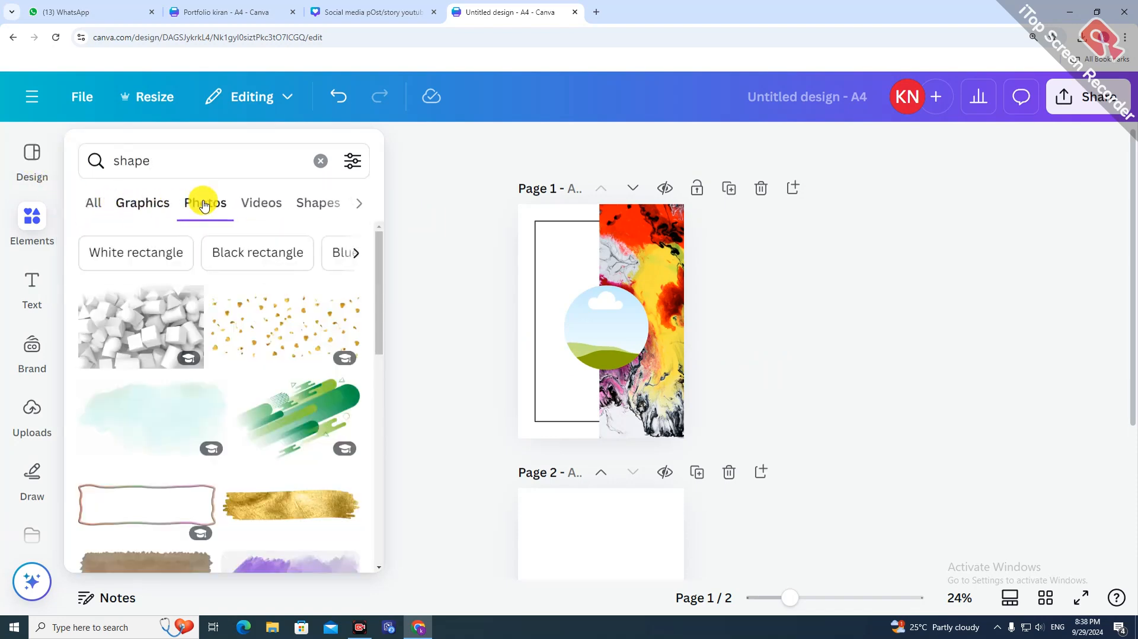
pyautogui.click(133, 206)
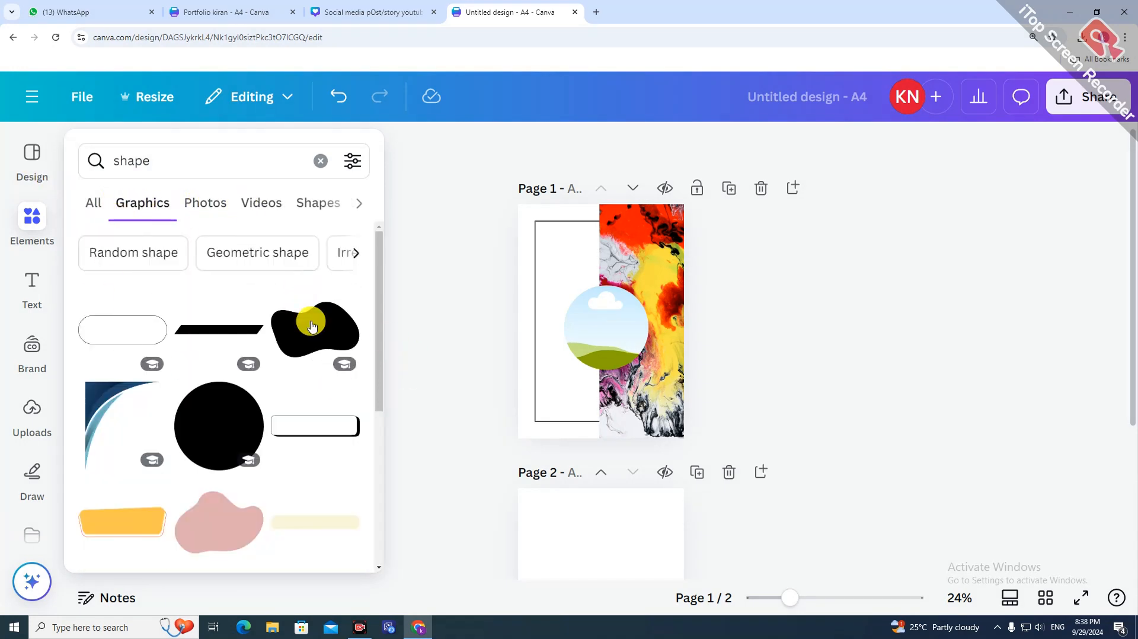
pyautogui.click(89, 203)
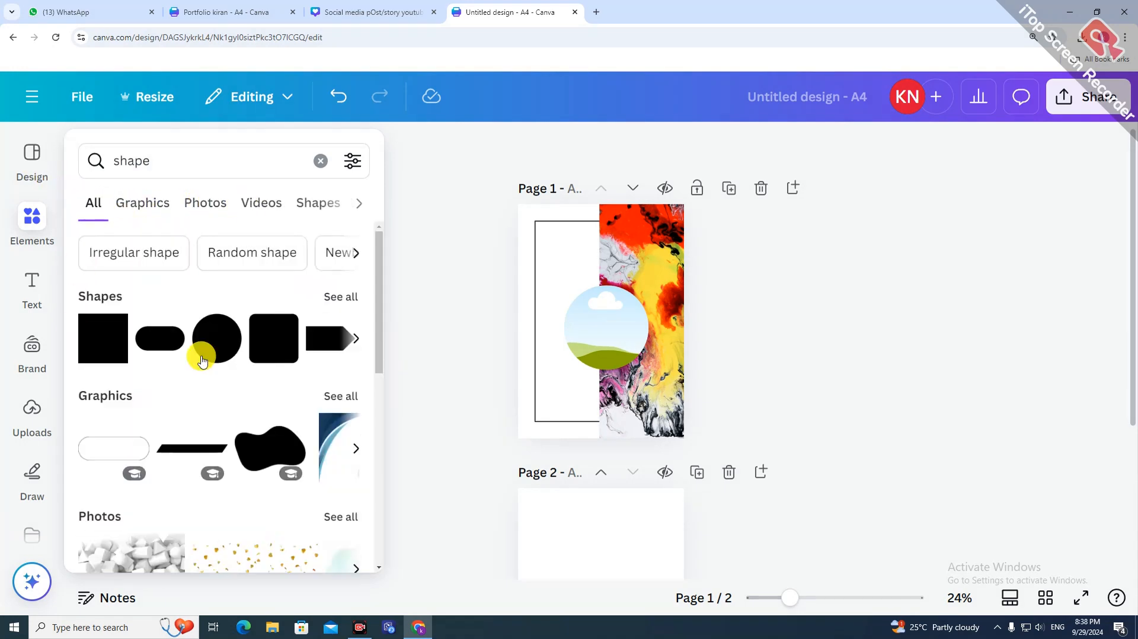
# - Add a circle shape to page 1 and enlarge it over the circular frame until it is slightly bigger than the frame
pyautogui.click(226, 351)
pyautogui.click(449, 253)
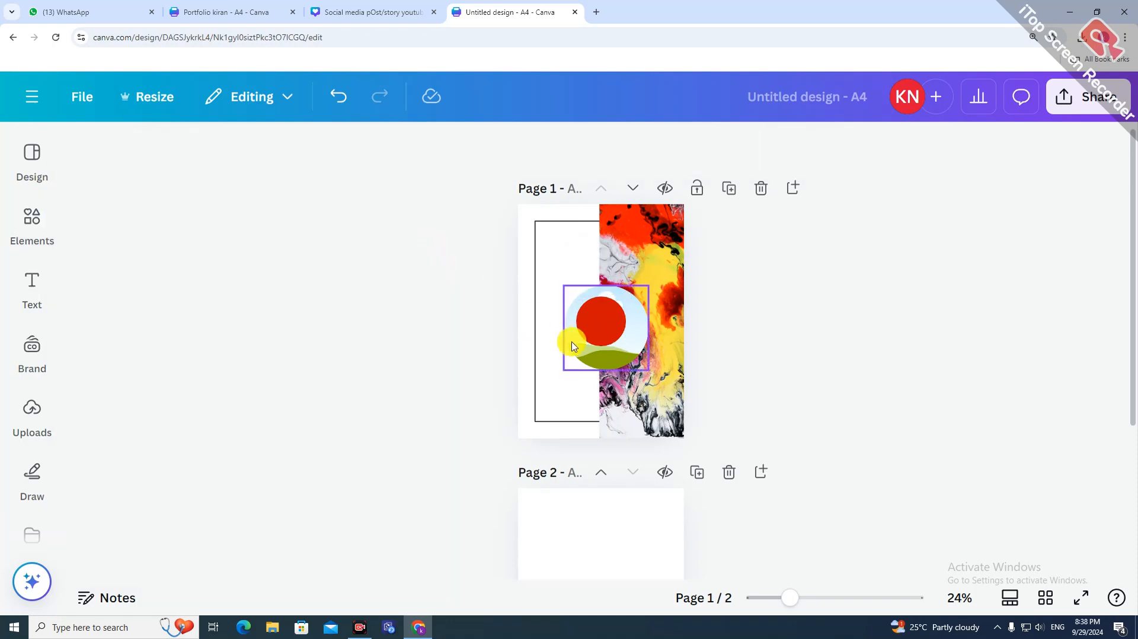
pyautogui.moveTo(591, 328); pyautogui.dragTo(612, 351)
# - Send the red circle to the back, behind the circular frame
pyautogui.rightClick(616, 353)
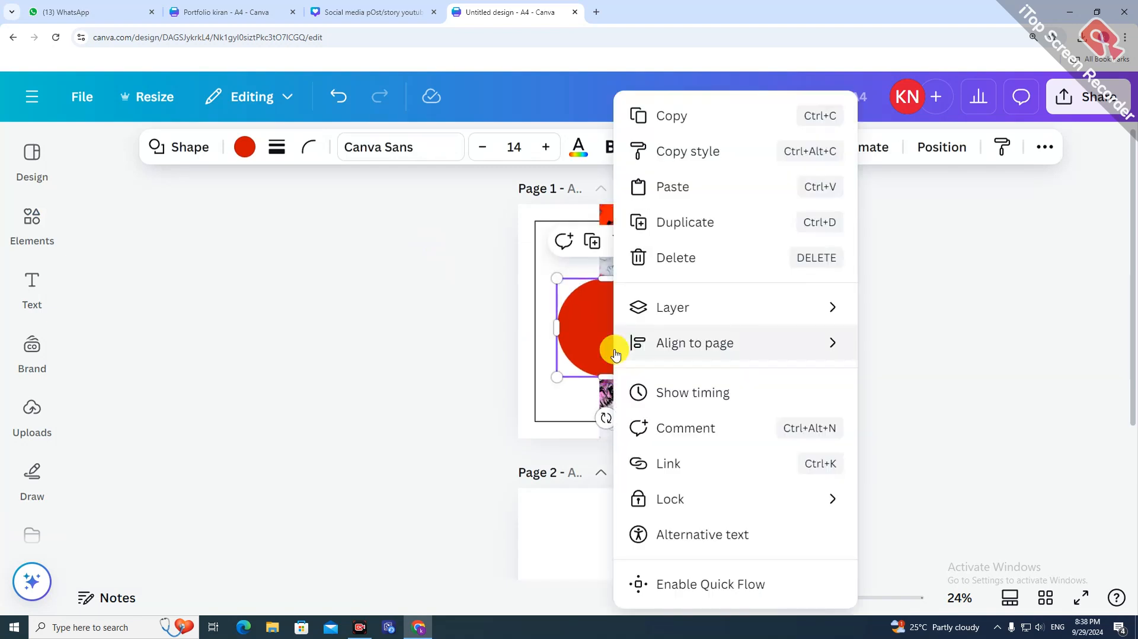
pyautogui.moveTo(711, 307)
pyautogui.click(934, 409)
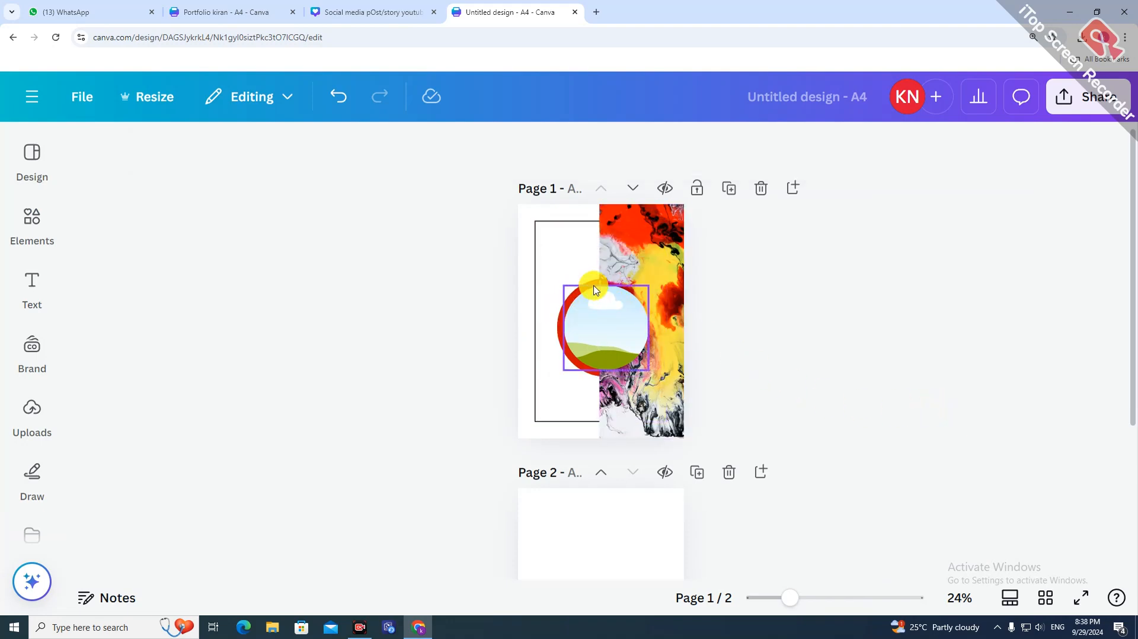
# - Send the tall painting frame to the back so the red circle lies in front of it
pyautogui.click(656, 225)
pyautogui.rightClick(656, 222)
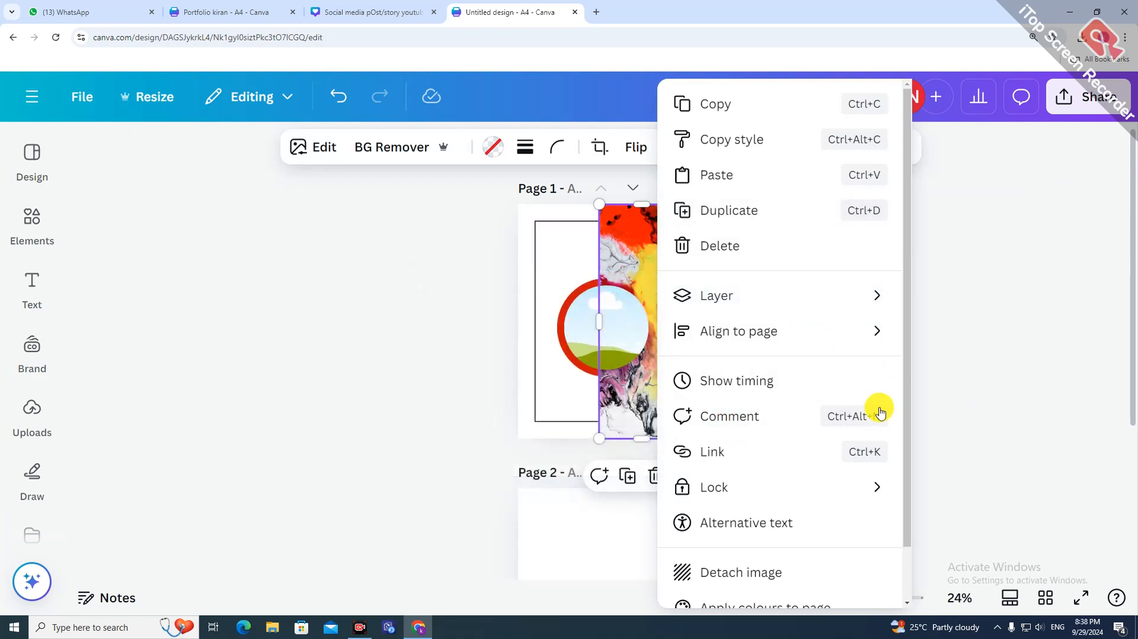
pyautogui.moveTo(769, 297)
pyautogui.click(500, 402)
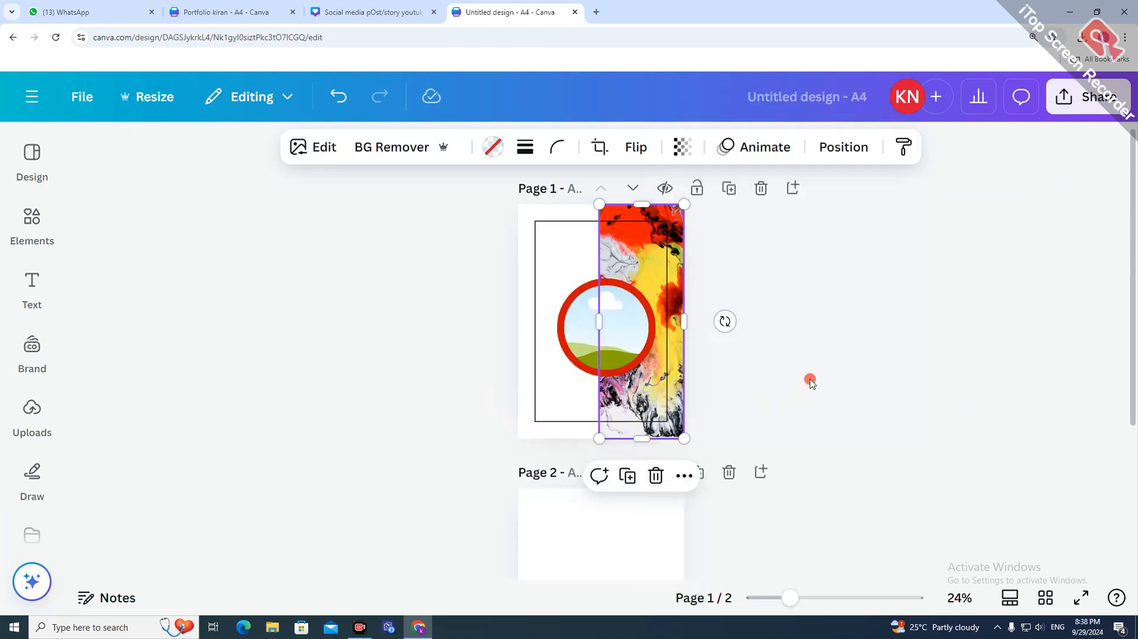
pyautogui.click(810, 381)
# - Send the black-outlined rectangle to the back, behind the tall painting frame
pyautogui.click(610, 286)
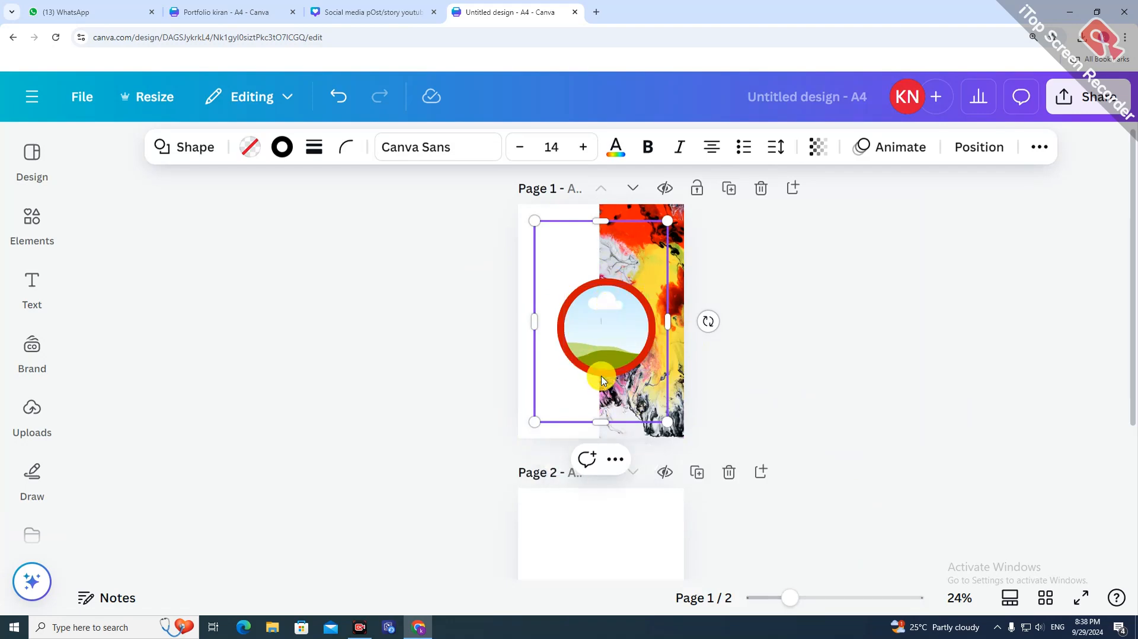
pyautogui.click(594, 372)
pyautogui.click(582, 416)
pyautogui.rightClick(582, 416)
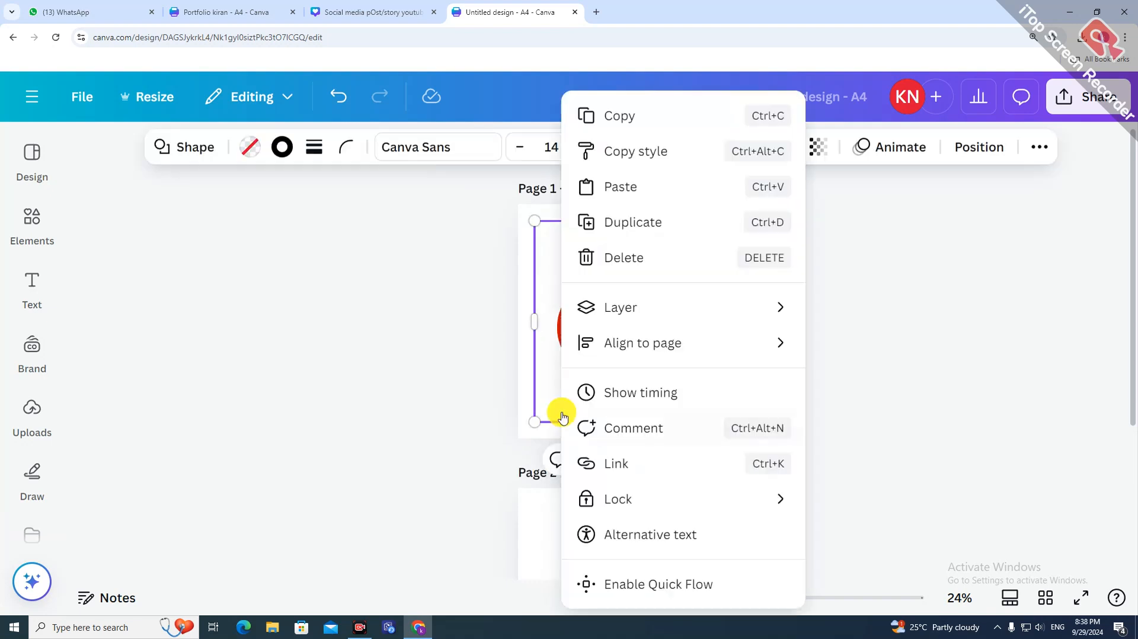
pyautogui.moveTo(661, 304)
pyautogui.click(859, 411)
pyautogui.click(916, 429)
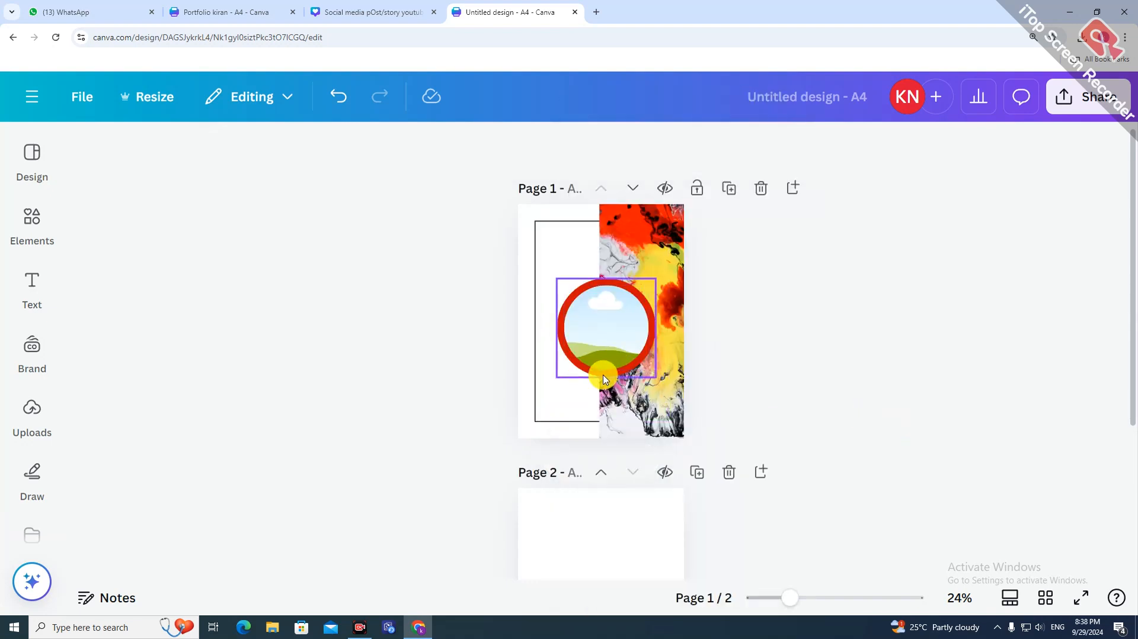
# - Change the red circle's fill colour to white
pyautogui.click(603, 368)
pyautogui.click(244, 147)
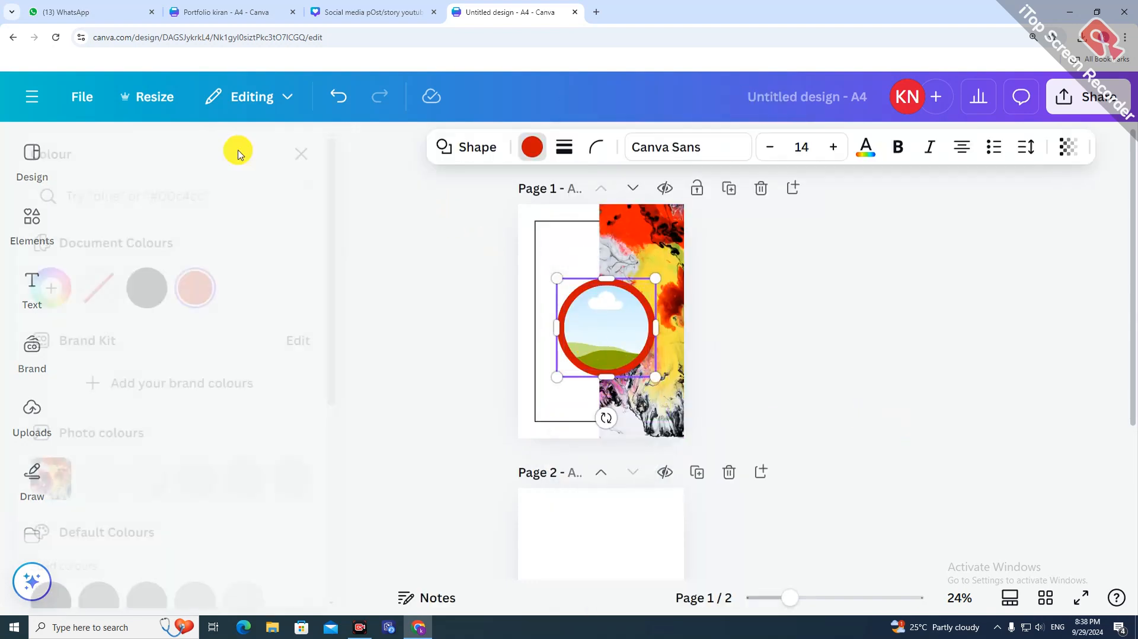
pyautogui.click(289, 287)
pyautogui.click(827, 350)
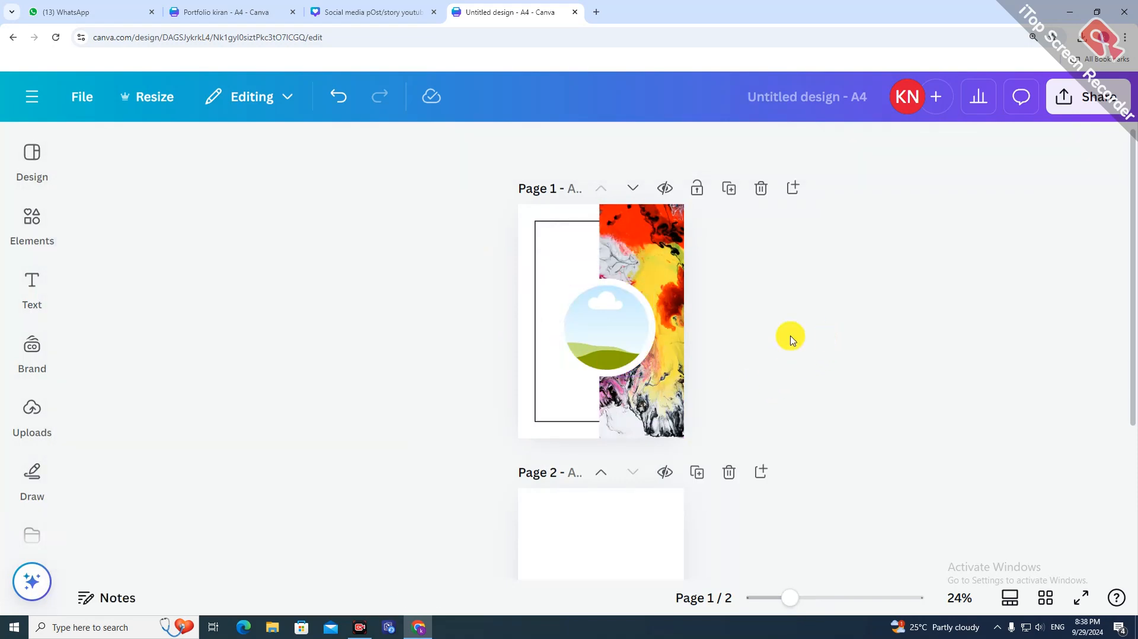
# - Shrink the white circle slightly so it forms a thinner ring around the circular frame
pyautogui.click(648, 279)
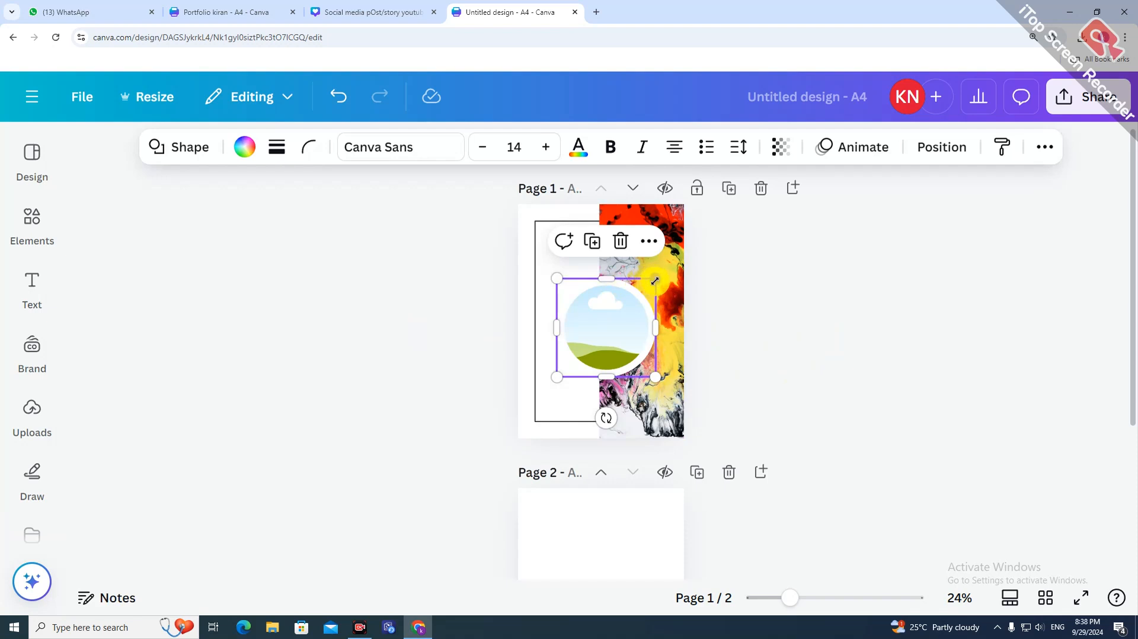
pyautogui.moveTo(655, 280)
pyautogui.mouseDown()
pyautogui.moveTo(641, 287)
pyautogui.moveTo(655, 281)
pyautogui.mouseUp()
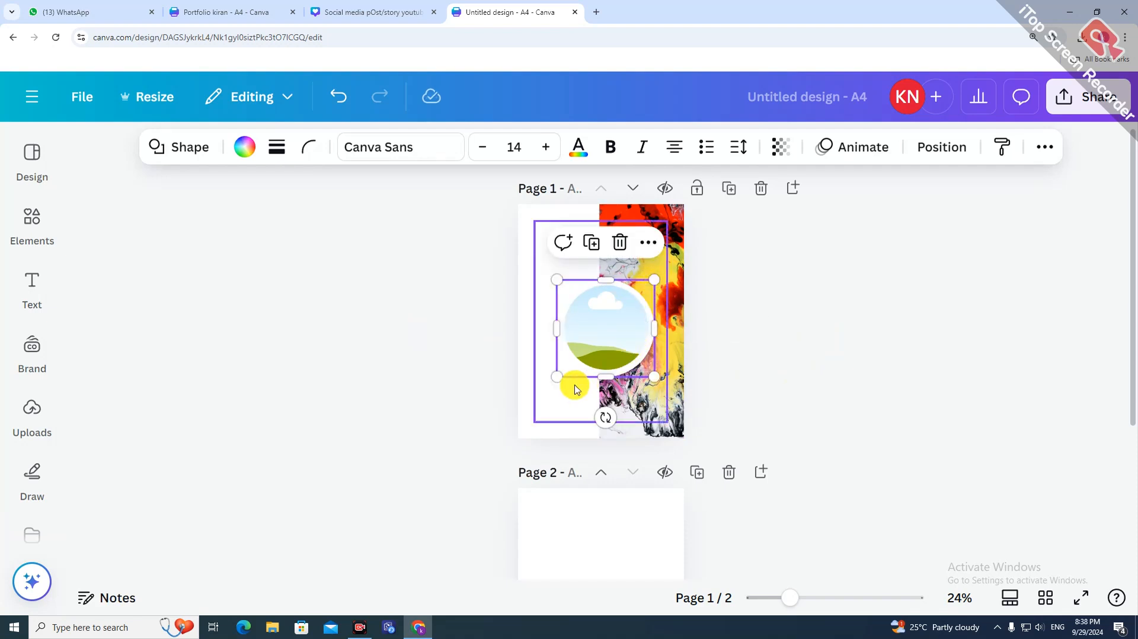
pyautogui.moveTo(558, 376); pyautogui.dragTo(560, 374)
pyautogui.click(774, 393)
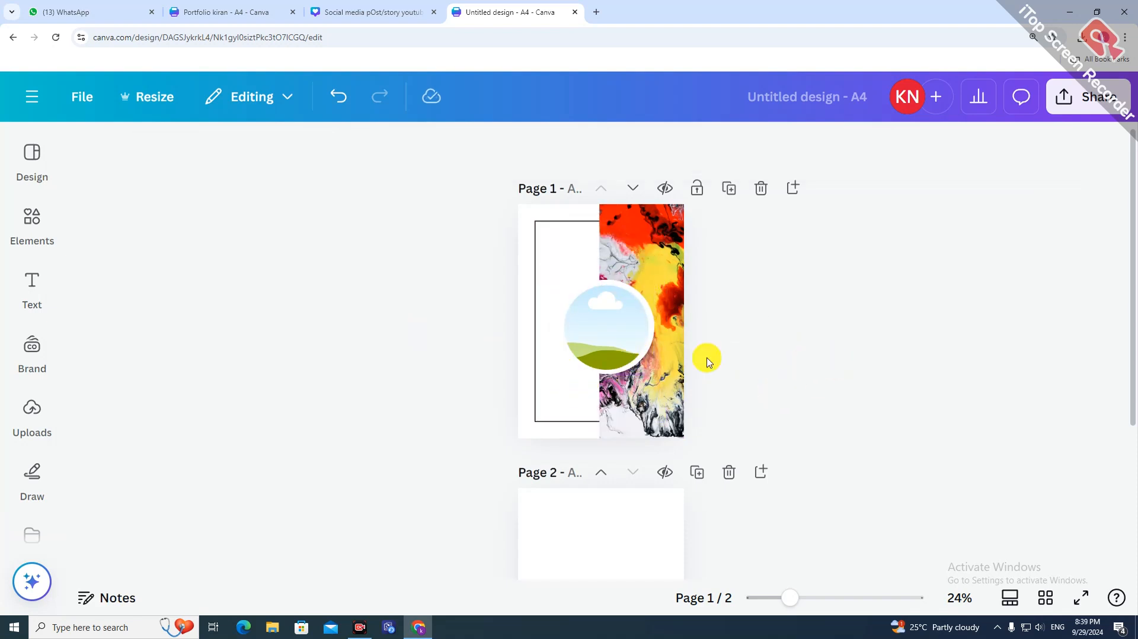
# - Give the circular photo frame a solid border with a weight of 26
pyautogui.click(587, 332)
pyautogui.click(485, 146)
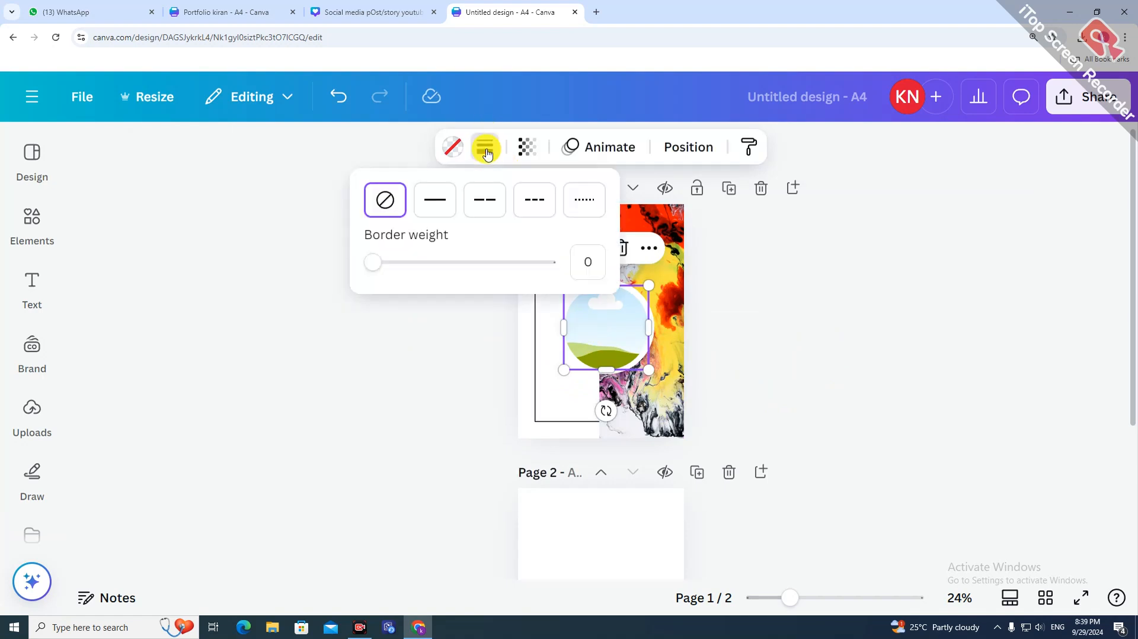
pyautogui.click(434, 201)
pyautogui.moveTo(388, 265); pyautogui.dragTo(419, 265)
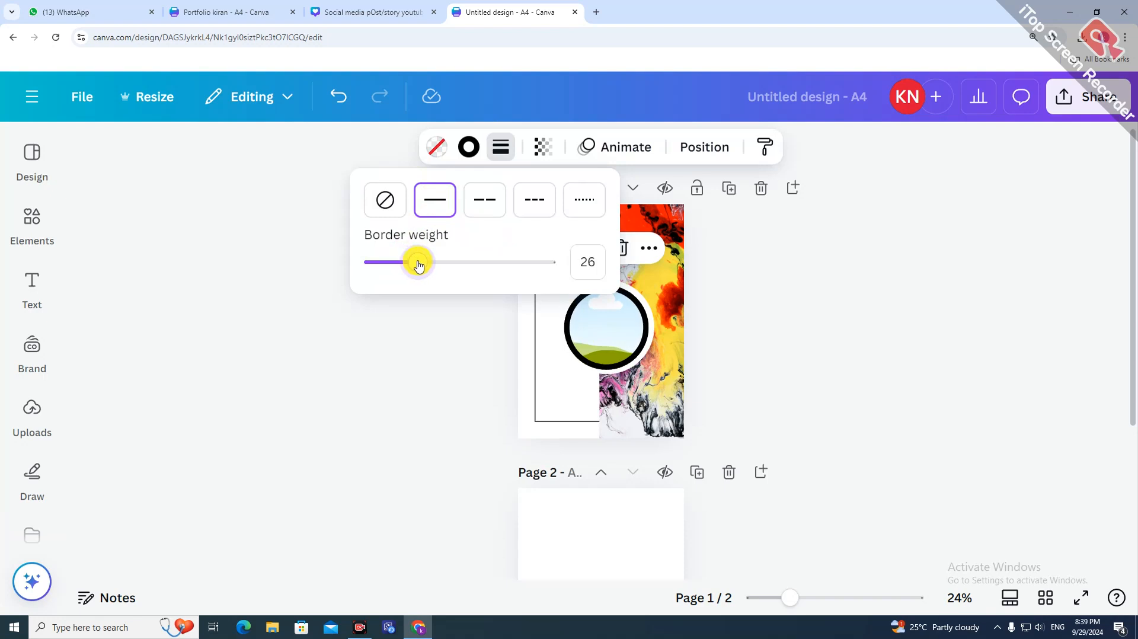
pyautogui.click(644, 304)
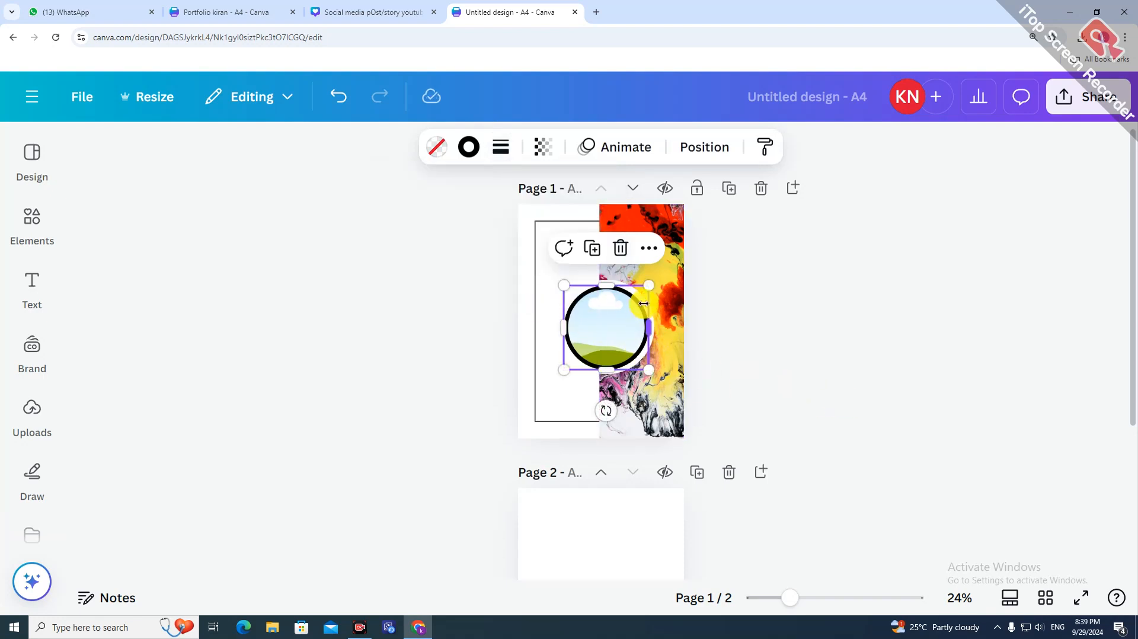
pyautogui.click(842, 346)
# - Change the circular photo frame's border colour to white
pyautogui.click(592, 374)
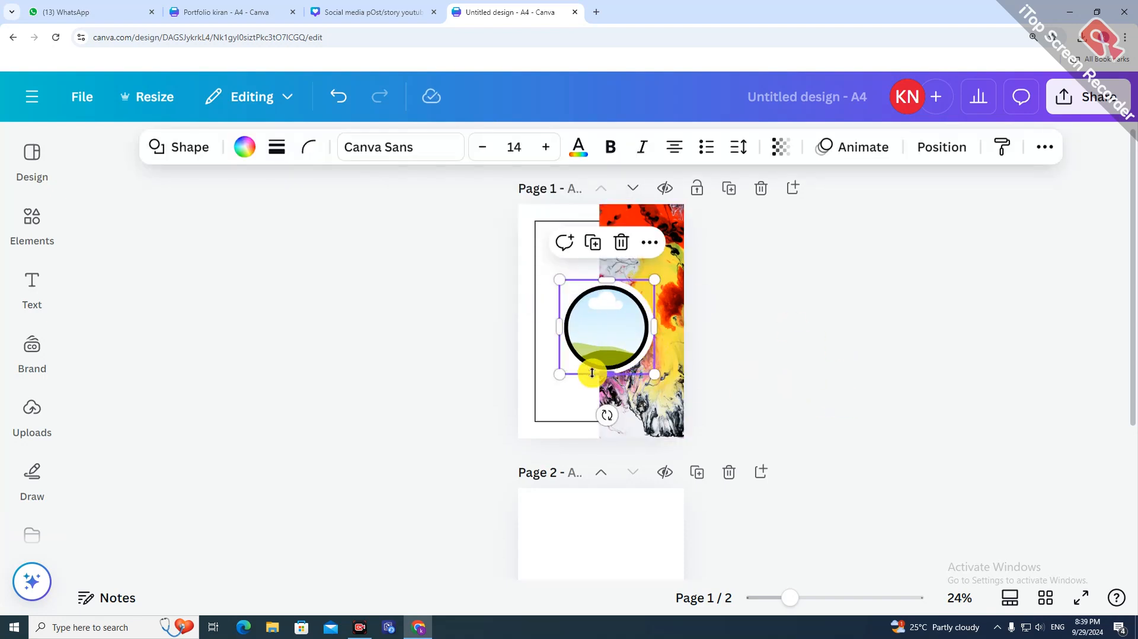
pyautogui.click(592, 374)
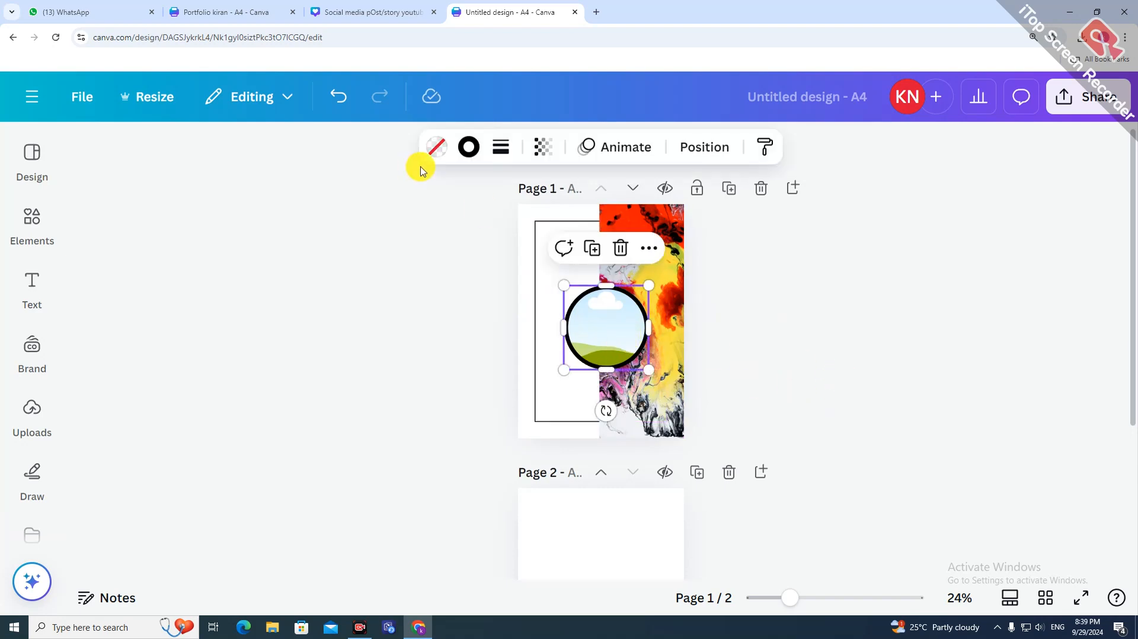
pyautogui.click(470, 148)
pyautogui.click(194, 287)
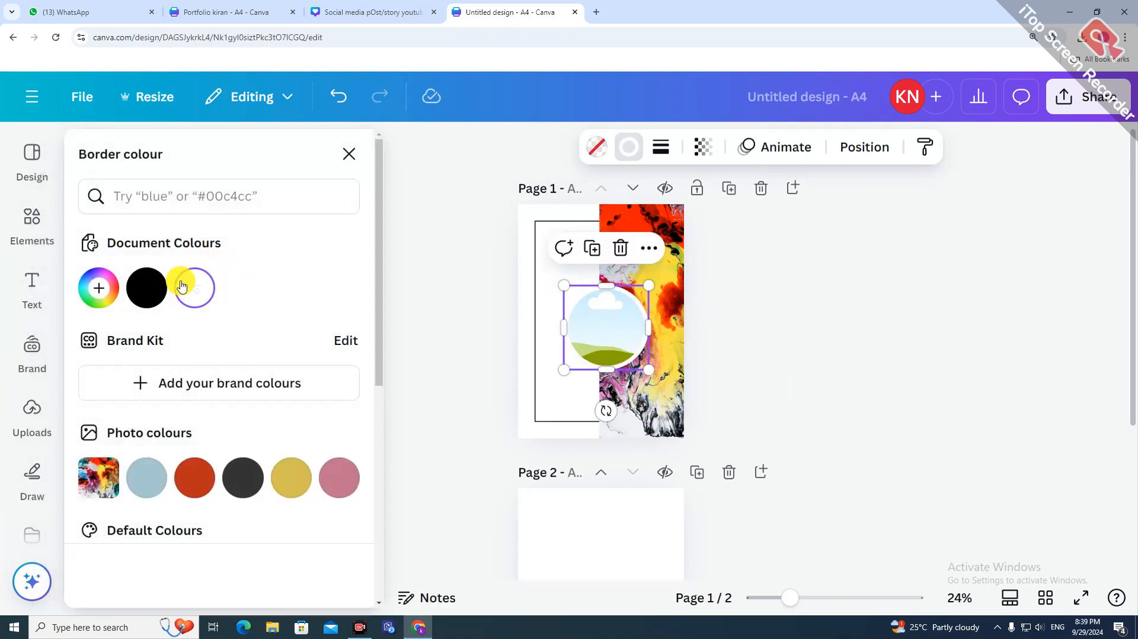
pyautogui.click(813, 314)
# - Enlarge the circular photo frame slightly and move it a little lower on page 1
pyautogui.click(637, 316)
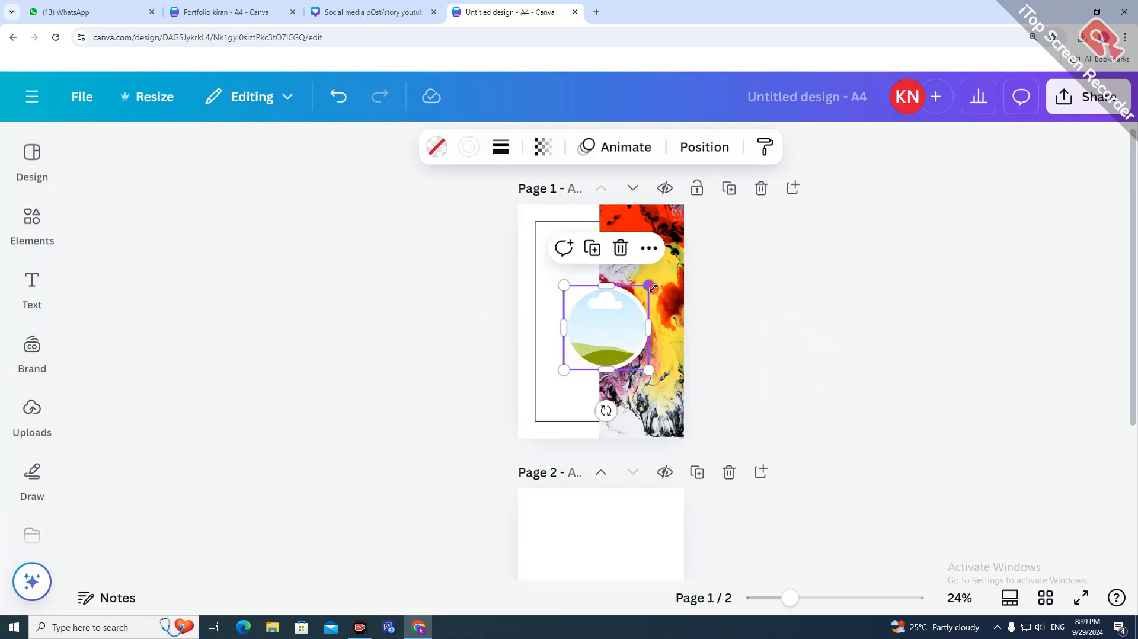
pyautogui.moveTo(650, 286); pyautogui.dragTo(662, 272)
pyautogui.moveTo(638, 326); pyautogui.dragTo(633, 344)
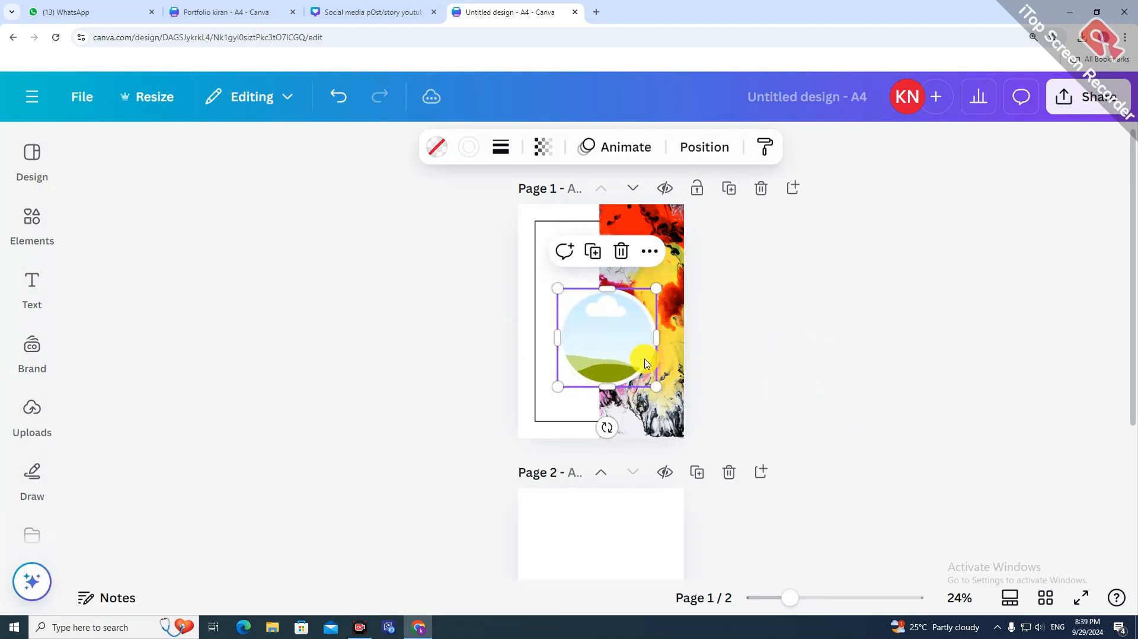
pyautogui.click(823, 365)
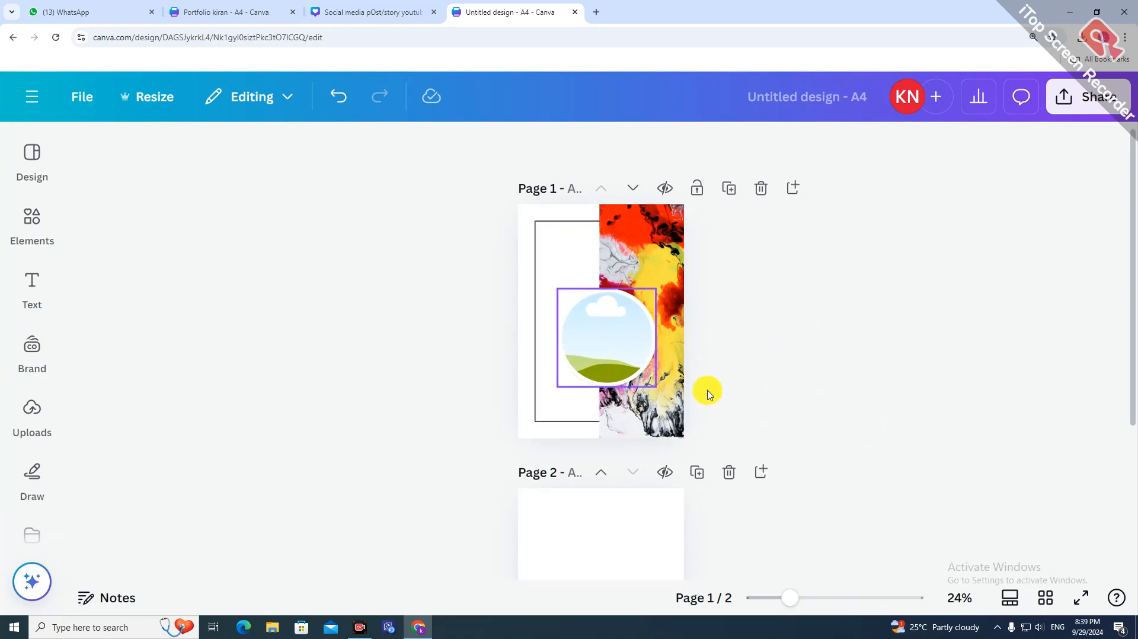
pyautogui.click(607, 364)
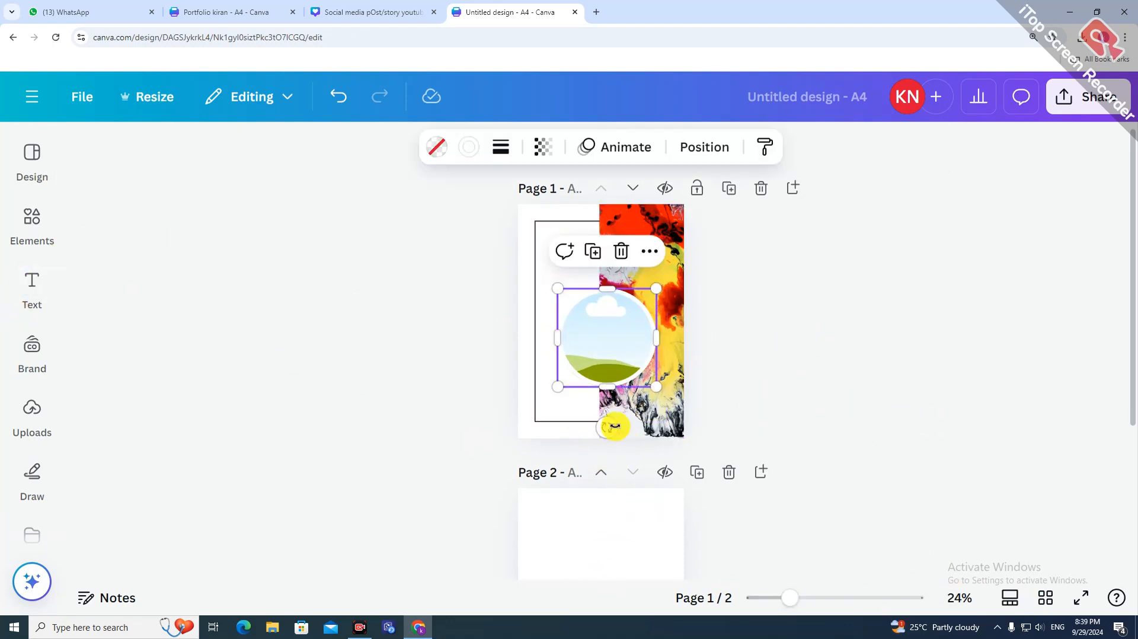
# - Insert the uploaded Aaradhya Graphics logo into the circular photo frame on page 1
pyautogui.click(762, 358)
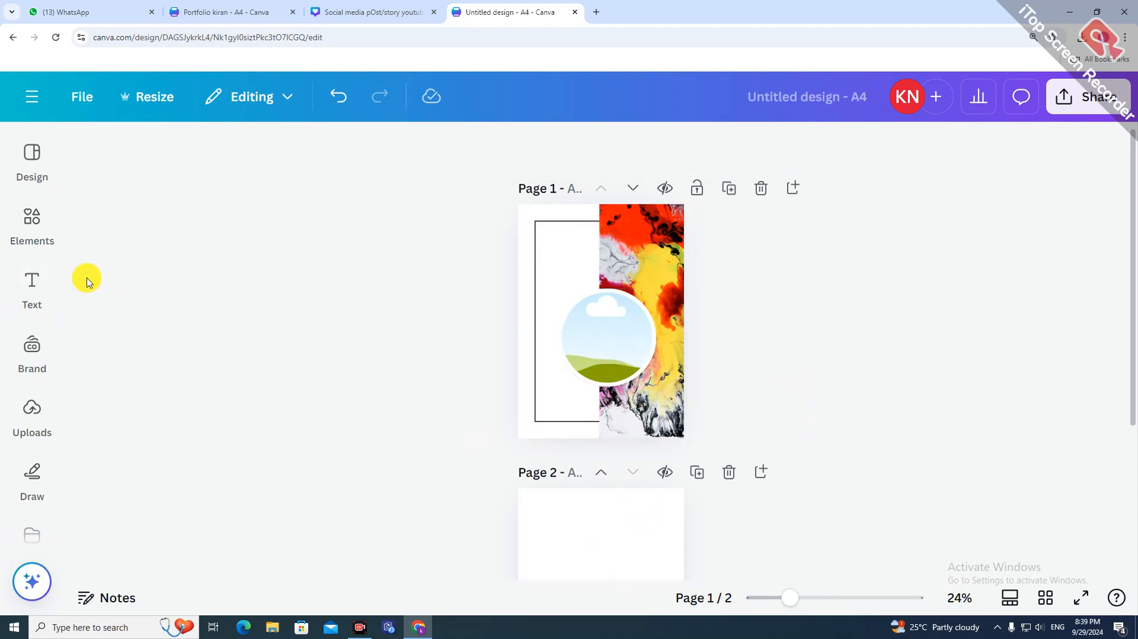
pyautogui.scroll(-1, 175, 416)
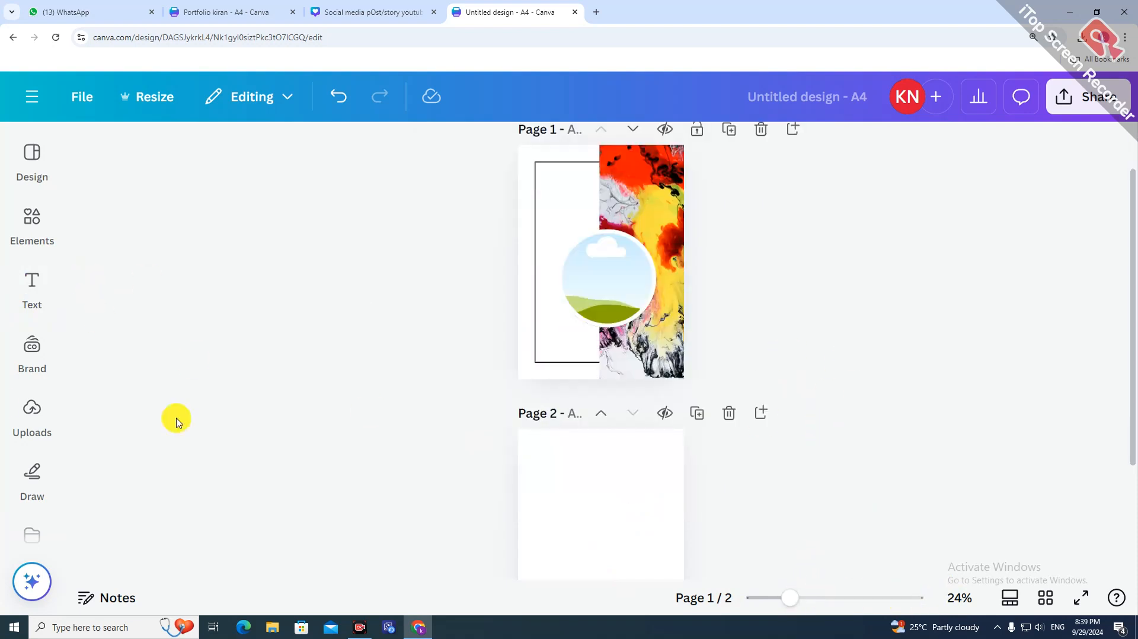
pyautogui.click(32, 414)
pyautogui.moveTo(379, 332); pyautogui.dragTo(379, 486)
pyautogui.moveTo(377, 435); pyautogui.dragTo(377, 571)
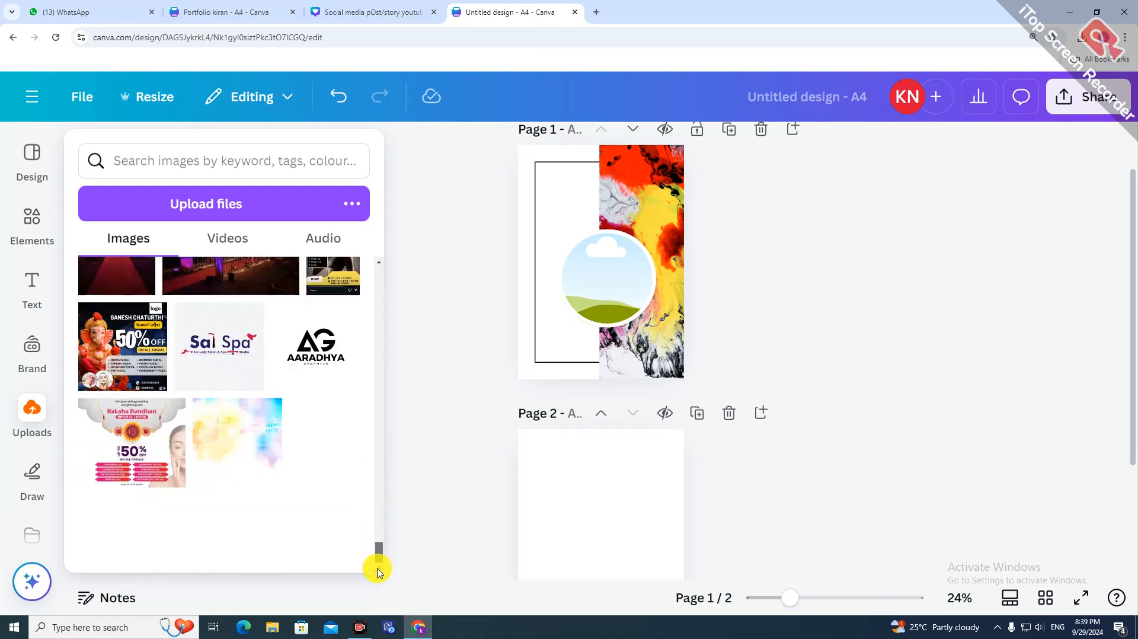
pyautogui.click(323, 383)
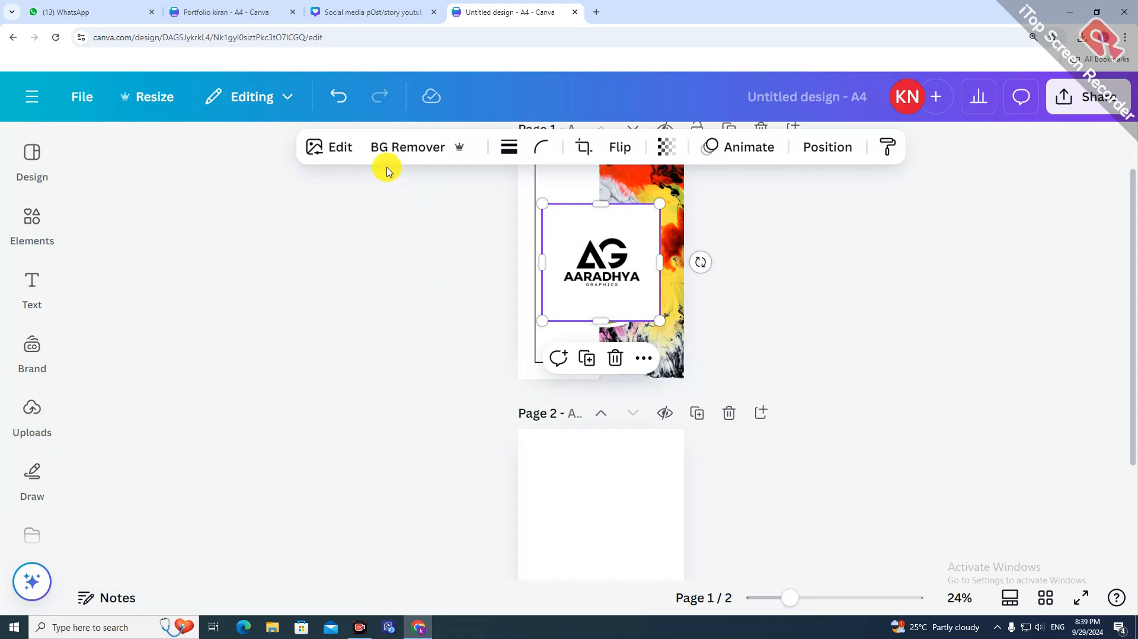
pyautogui.moveTo(658, 319); pyautogui.dragTo(618, 279)
pyautogui.click(834, 342)
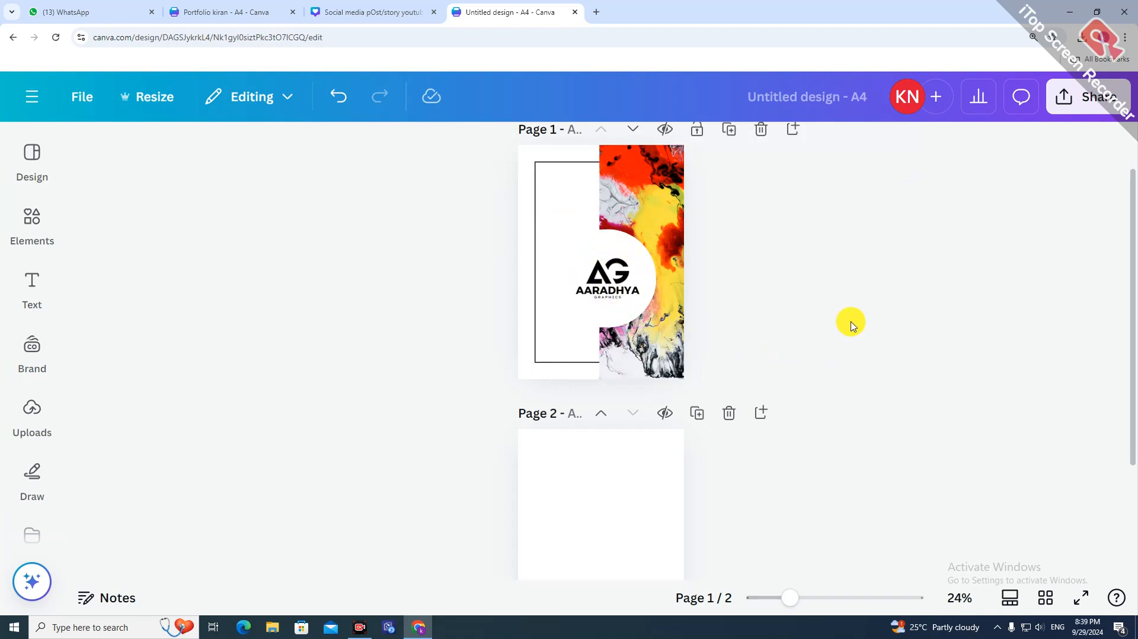
# - Add a heading reading "portfolio" to page 1 and move it above the circular logo
pyautogui.click(31, 291)
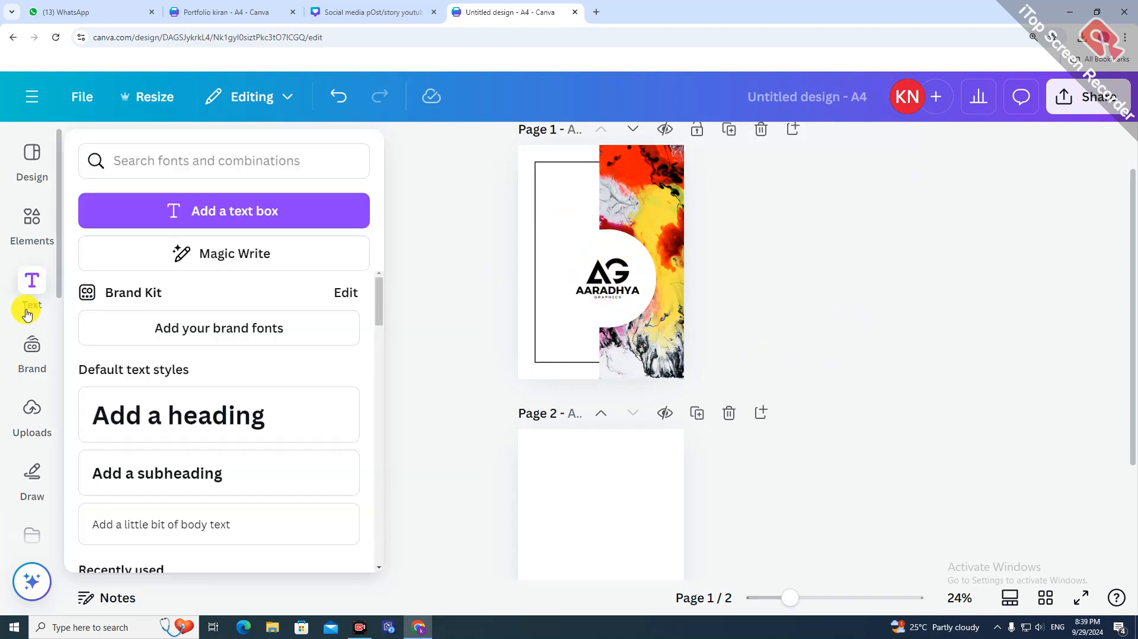
pyautogui.click(251, 418)
pyautogui.click(407, 143)
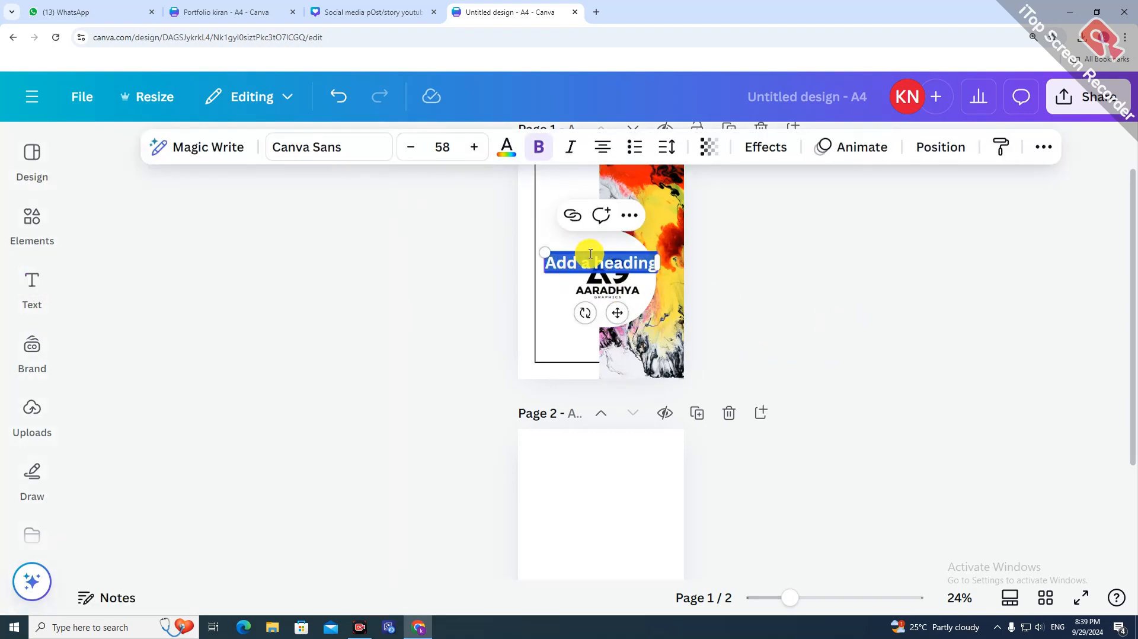
pyautogui.write('portfolio')
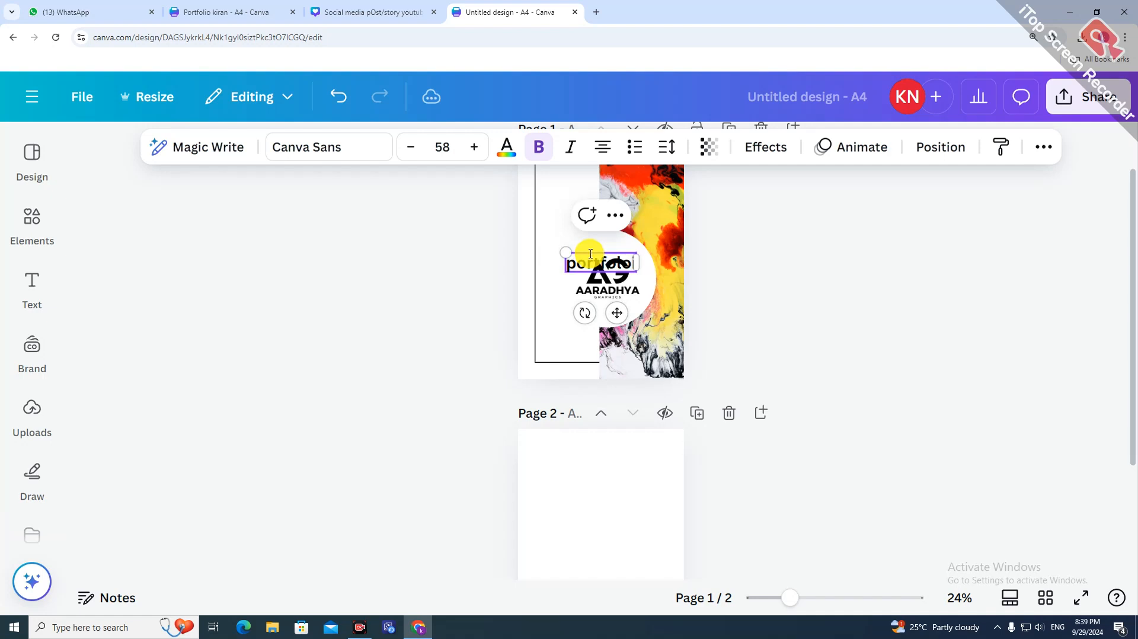
pyautogui.click(896, 305)
pyautogui.moveTo(584, 260); pyautogui.dragTo(566, 195)
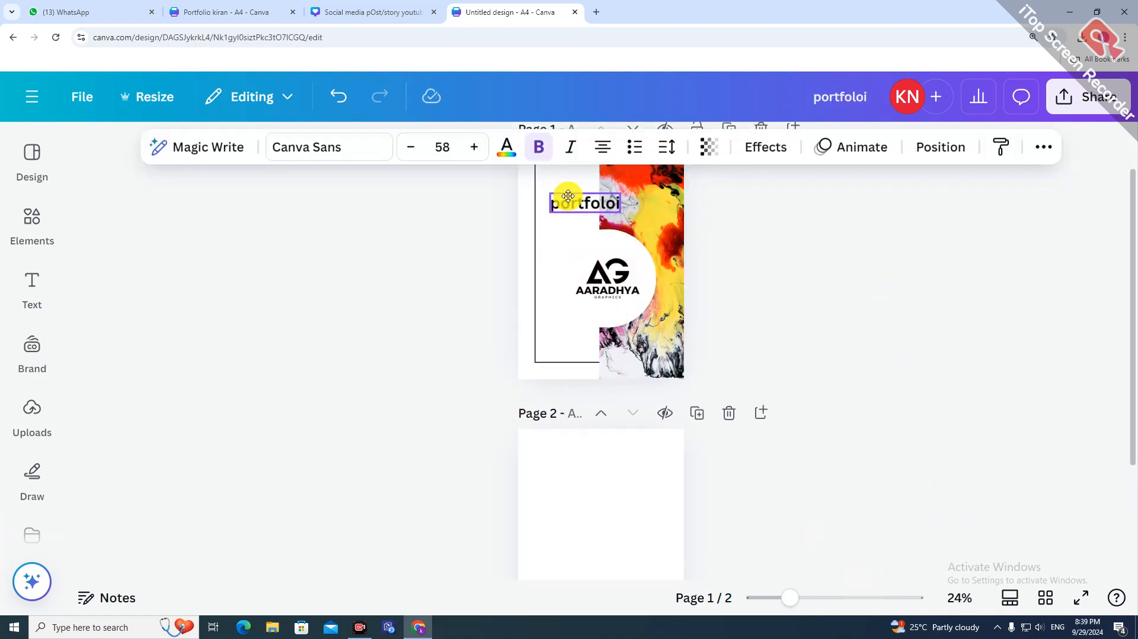
pyautogui.doubleClick(563, 193)
pyautogui.write('por')
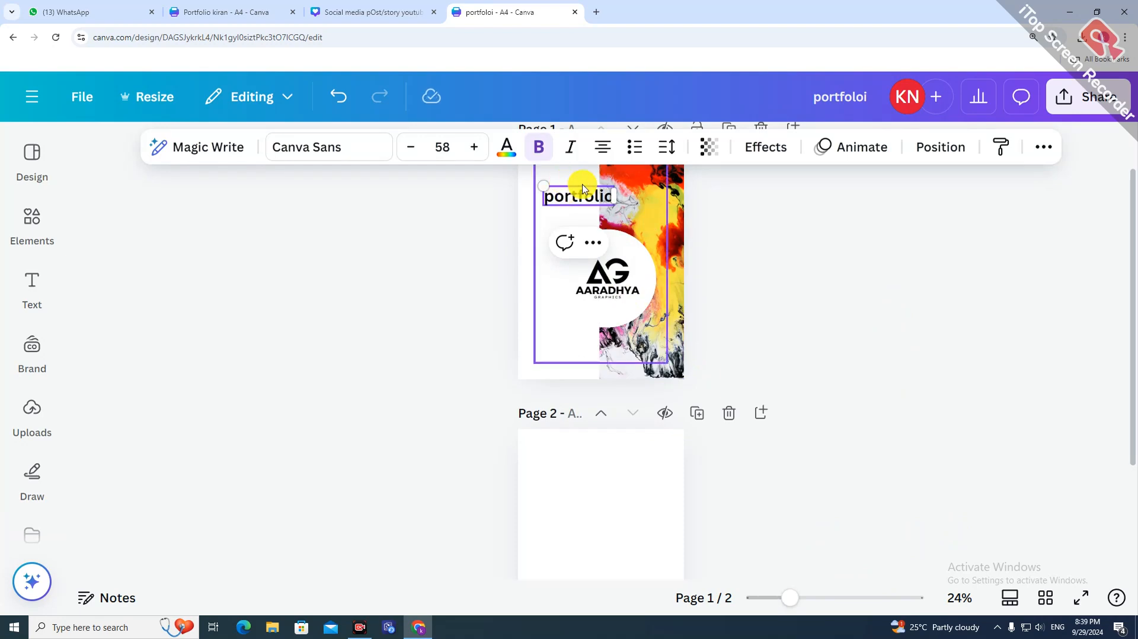
pyautogui.click(770, 286)
# - Move the portfolio heading up to the outlined rectangle's upper edge and make it all uppercase
pyautogui.click(579, 257)
pyautogui.moveTo(557, 233); pyautogui.dragTo(554, 233)
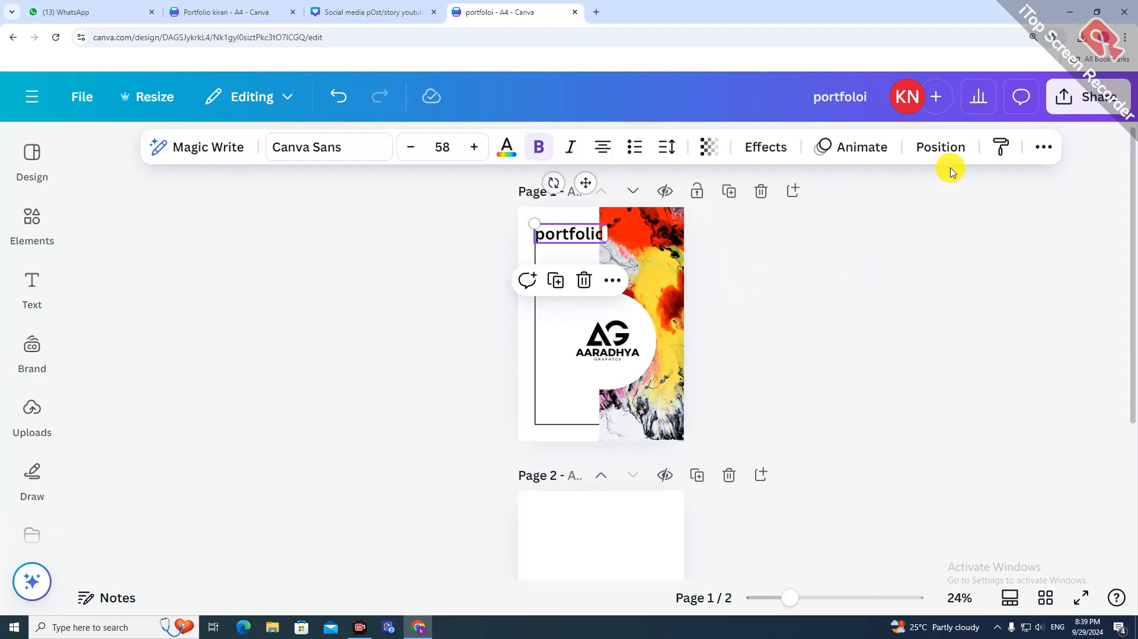
pyautogui.click(1043, 148)
pyautogui.click(1028, 190)
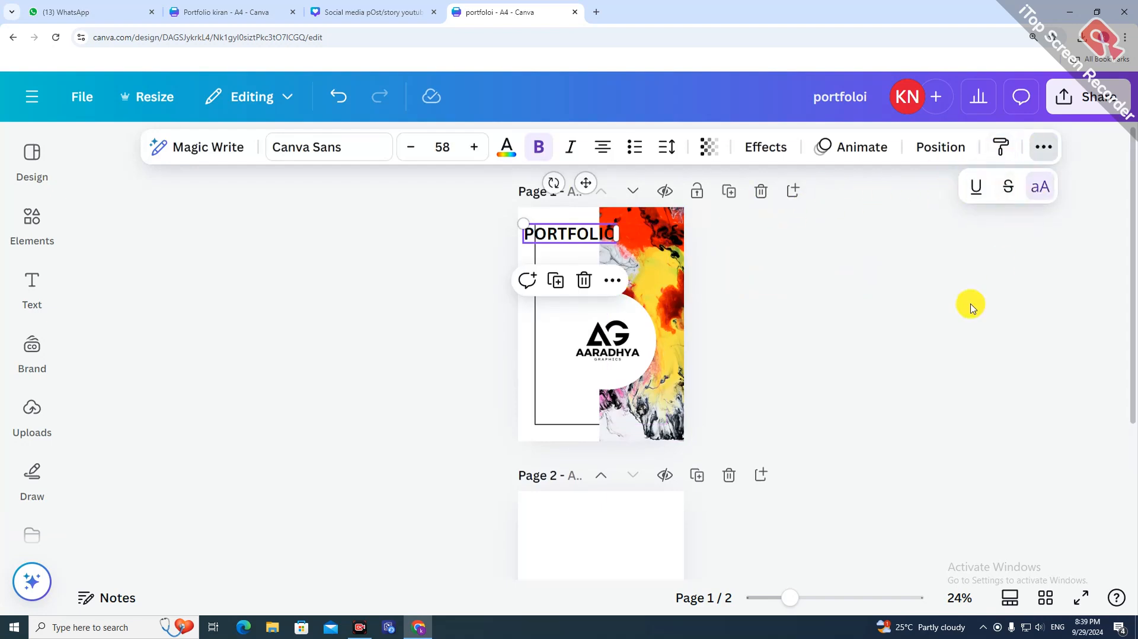
pyautogui.moveTo(589, 224); pyautogui.dragTo(606, 233)
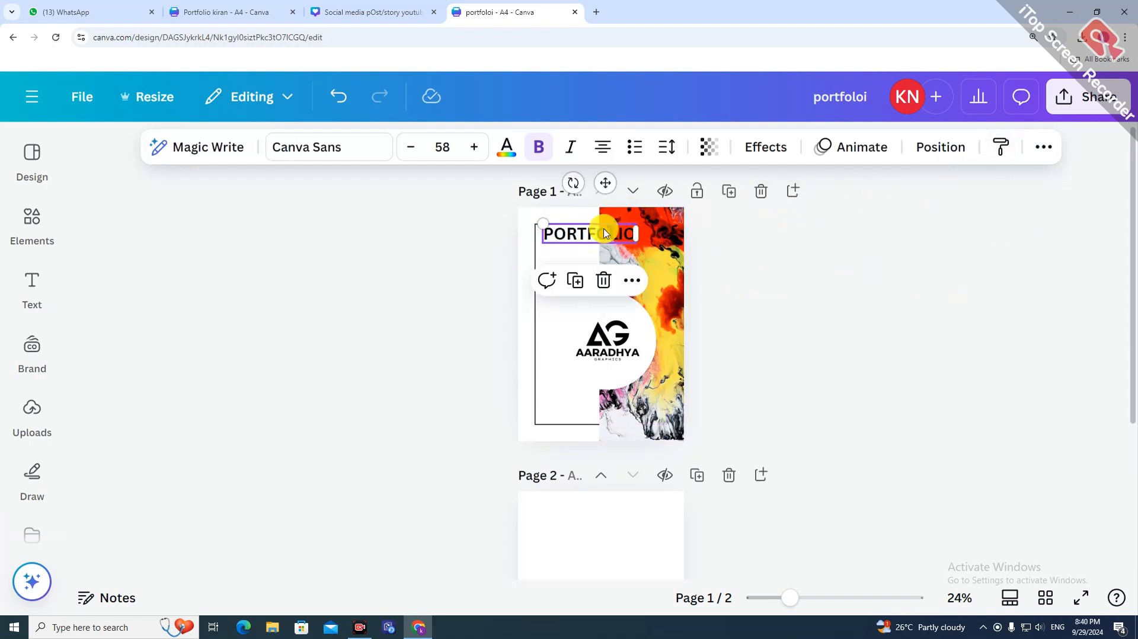
# - Change the PORTFOLIO heading's font to Barlow Condensed
pyautogui.click(356, 147)
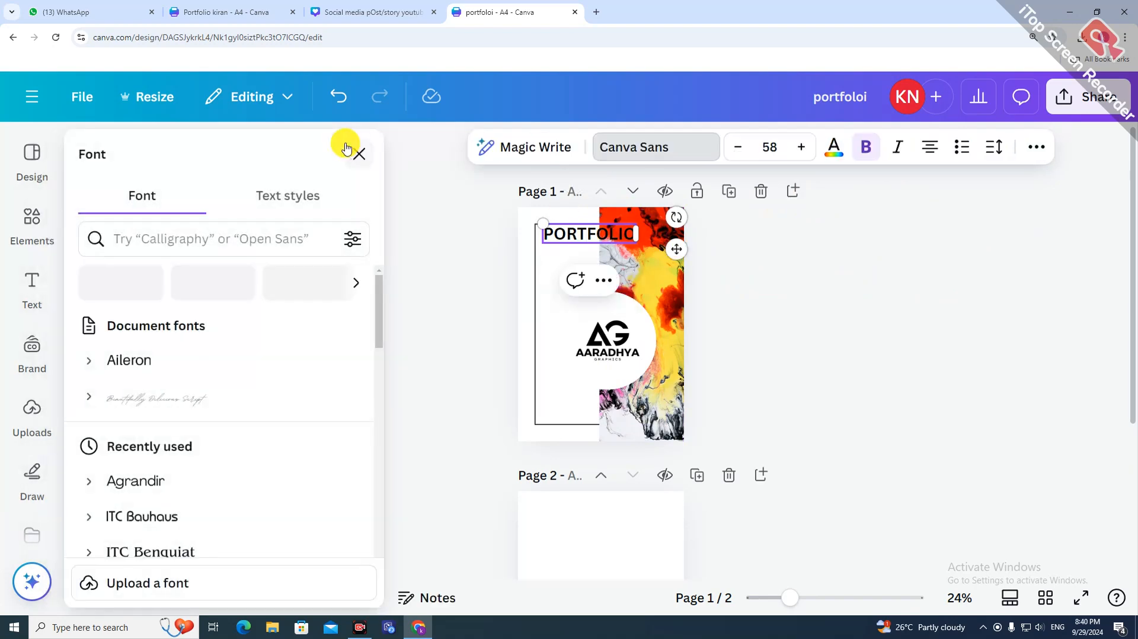
pyautogui.click(151, 237)
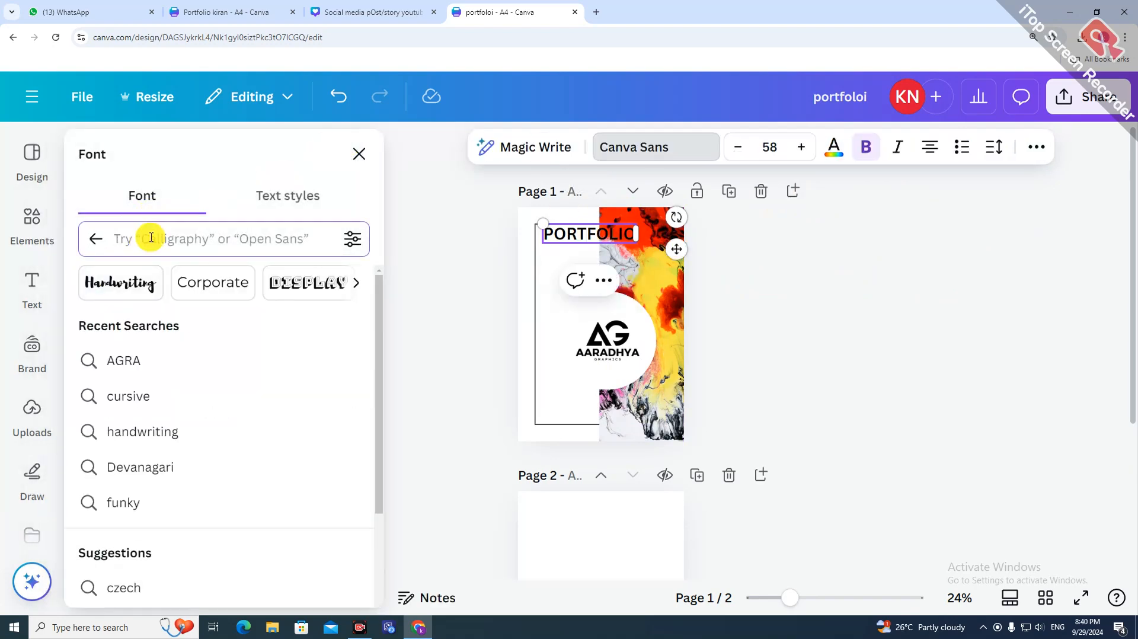
pyautogui.write('barlo')
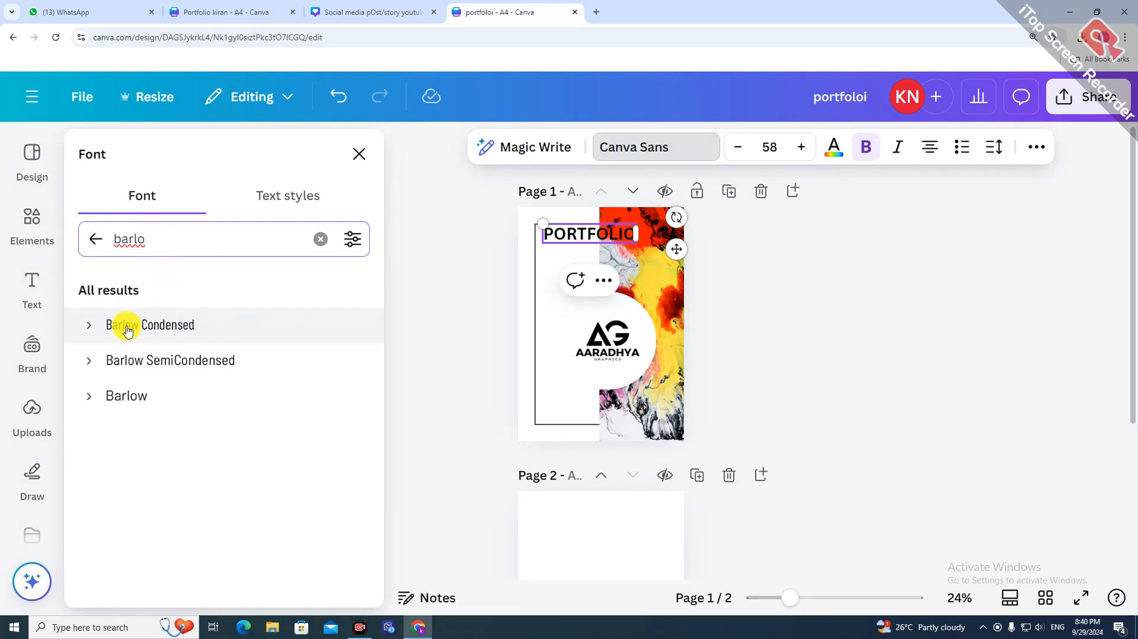
pyautogui.click(175, 336)
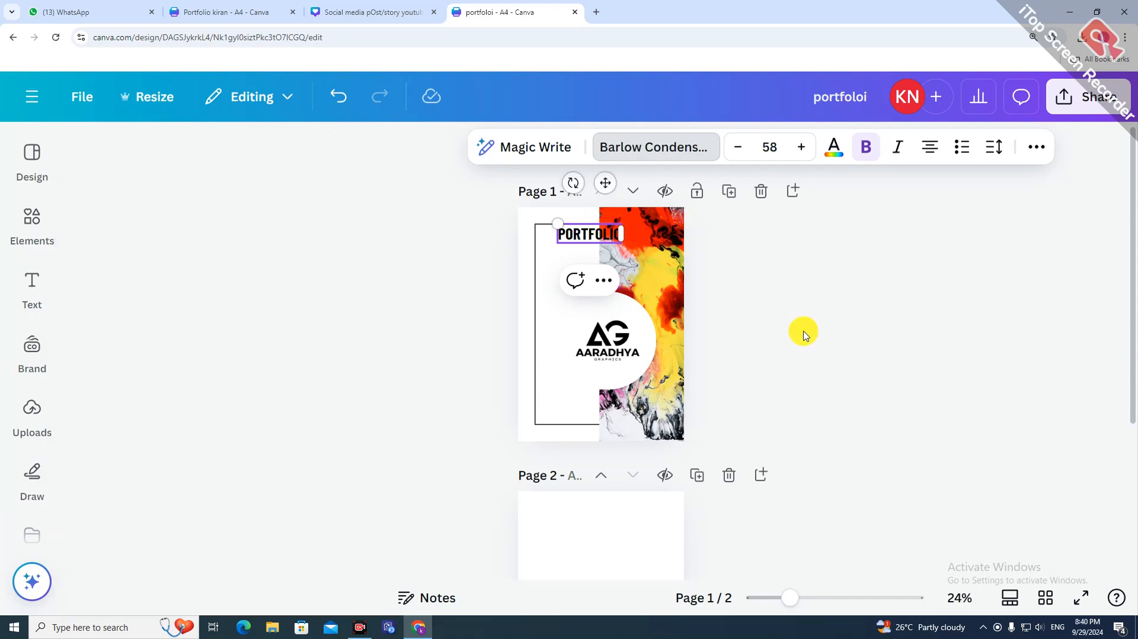
pyautogui.click(965, 339)
# - Reposition the heading at the outlined rectangle's upper-left corner and split it into two lines, PORT and FOLIO
pyautogui.moveTo(578, 238); pyautogui.dragTo(534, 230)
pyautogui.click(828, 345)
pyautogui.click(568, 242)
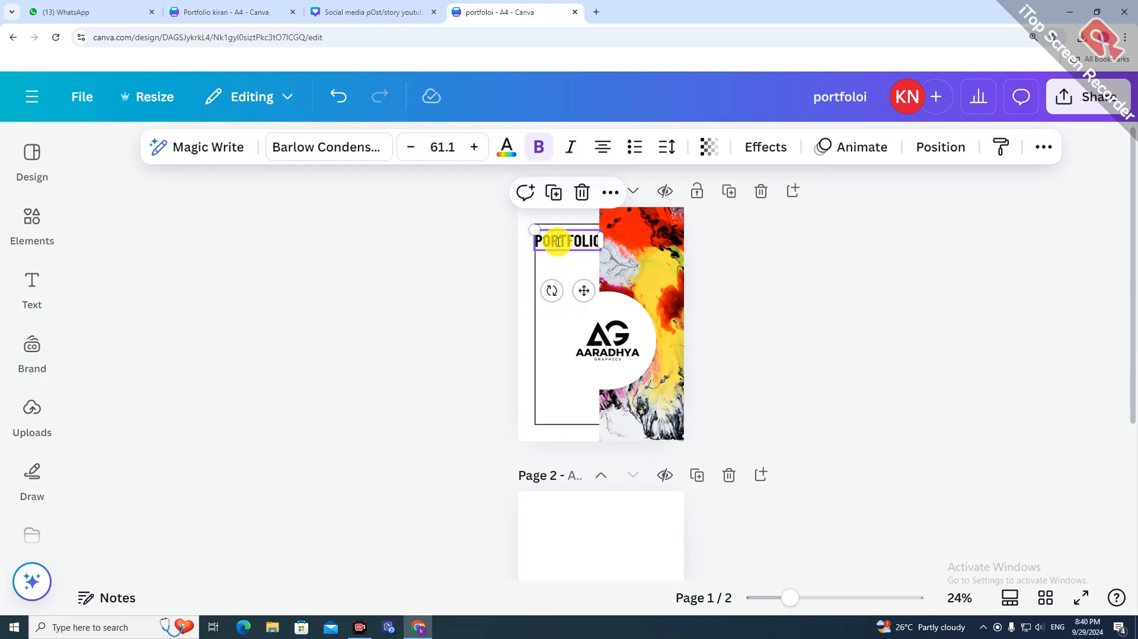
pyautogui.click(566, 241)
pyautogui.press('Return')
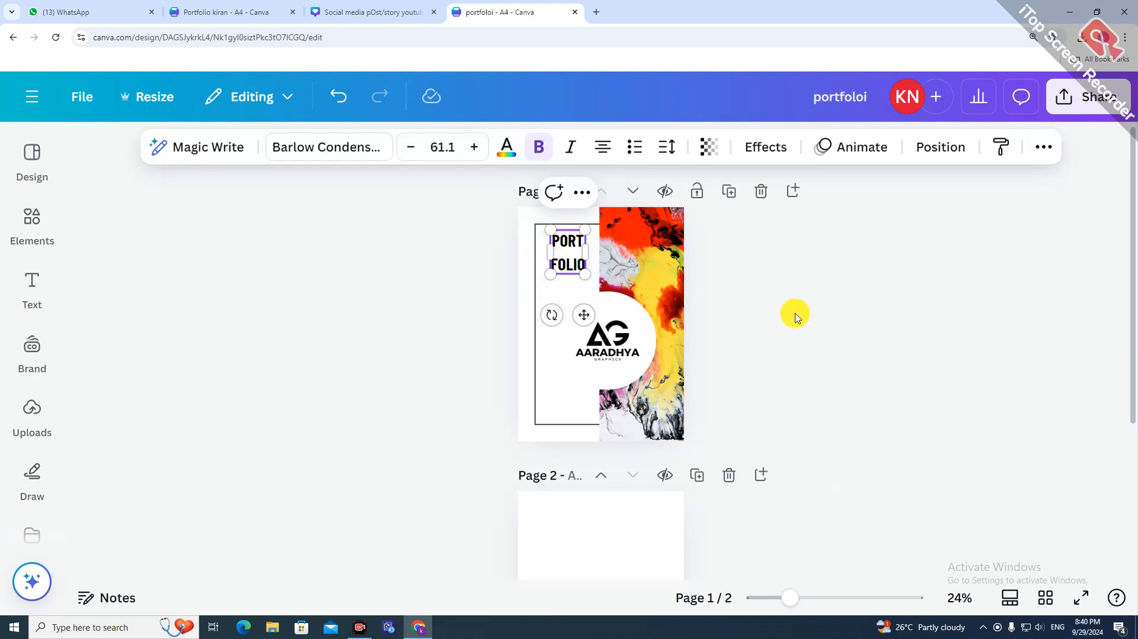
pyautogui.click(837, 328)
# - Left-align the two-line PORT FOLIO heading and enlarge it to a font size of 91.3
pyautogui.moveTo(575, 258)
pyautogui.mouseDown()
pyautogui.moveTo(549, 257)
pyautogui.moveTo(577, 270)
pyautogui.mouseUp()
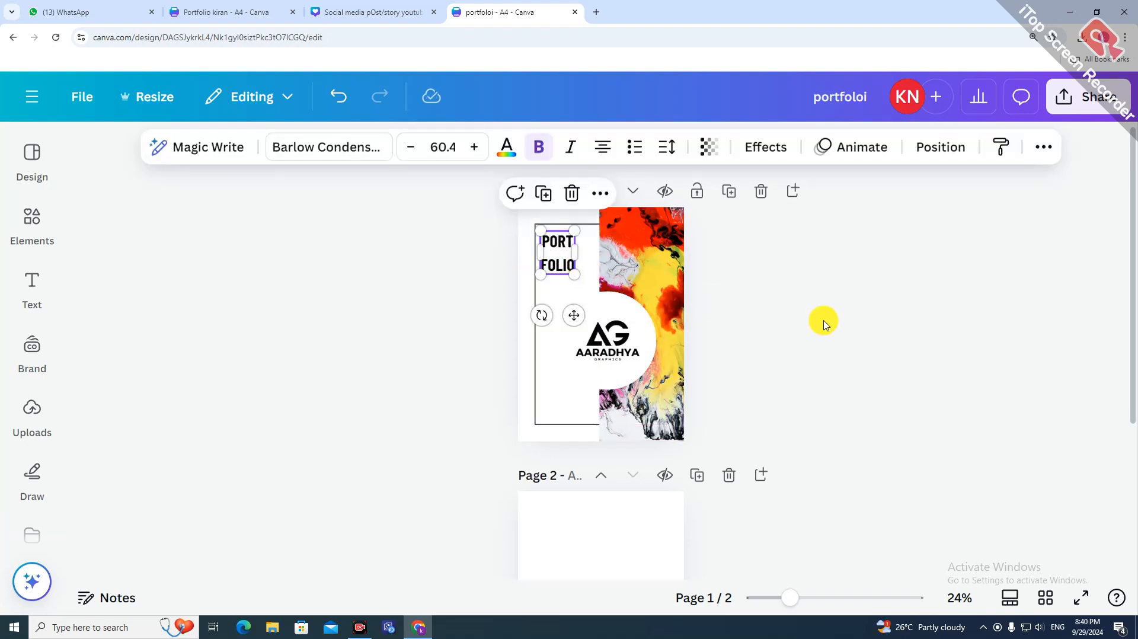
pyautogui.click(829, 335)
pyautogui.hotkey('ctrl', 'z')
pyautogui.click(584, 256)
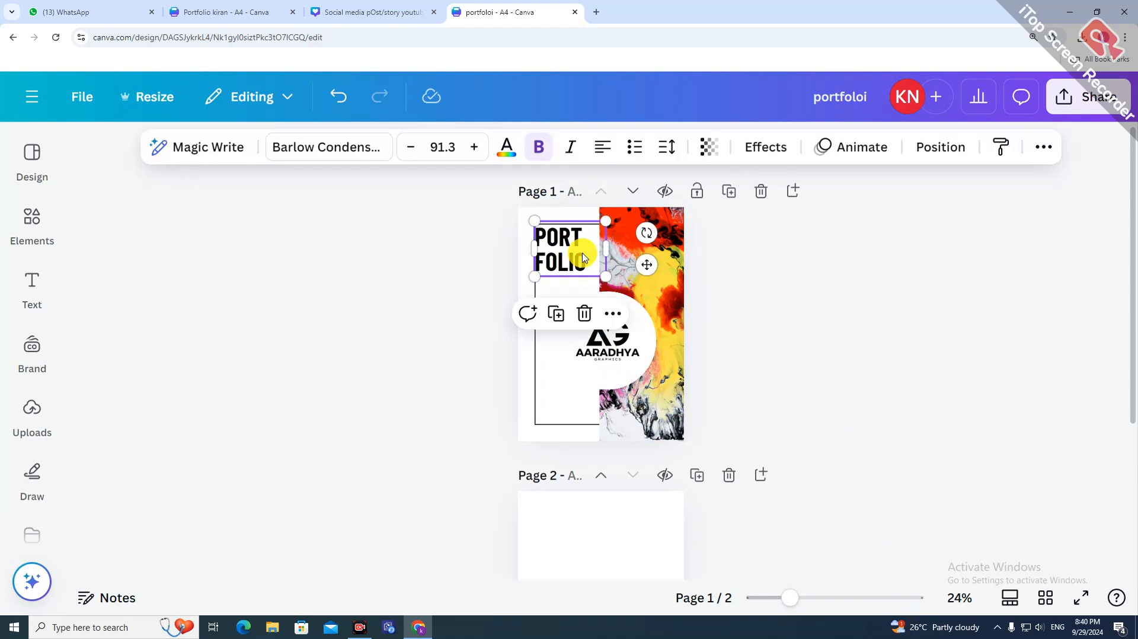
# - Recolour the PORT FOLIO heading with the dark red taken from the abstract-art photo's colours
pyautogui.click(505, 149)
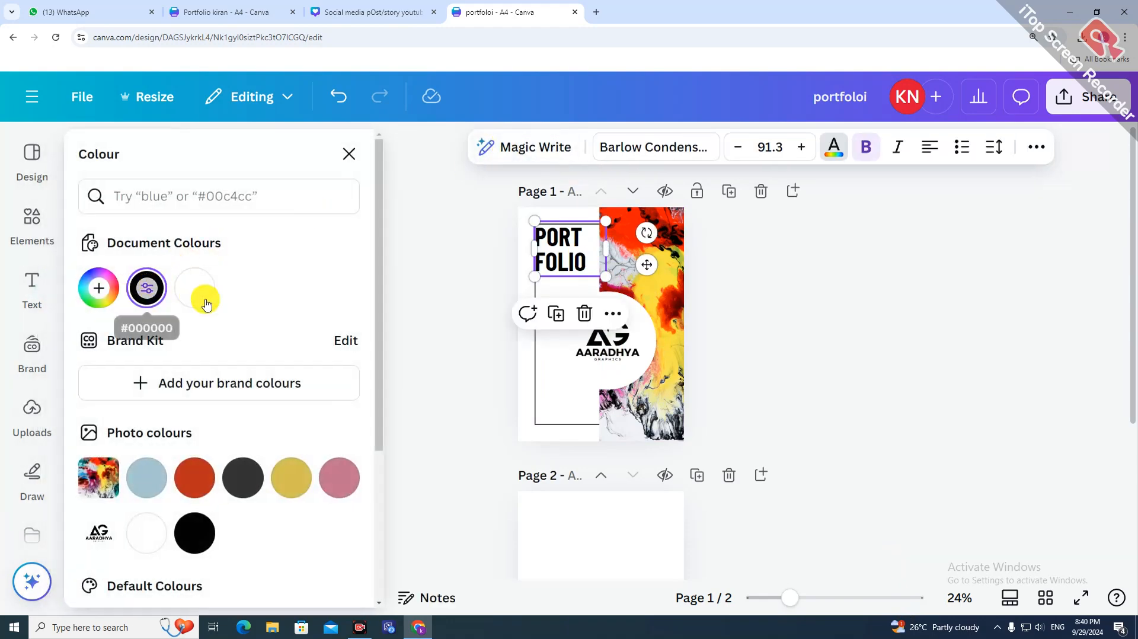
pyautogui.click(196, 484)
pyautogui.click(802, 332)
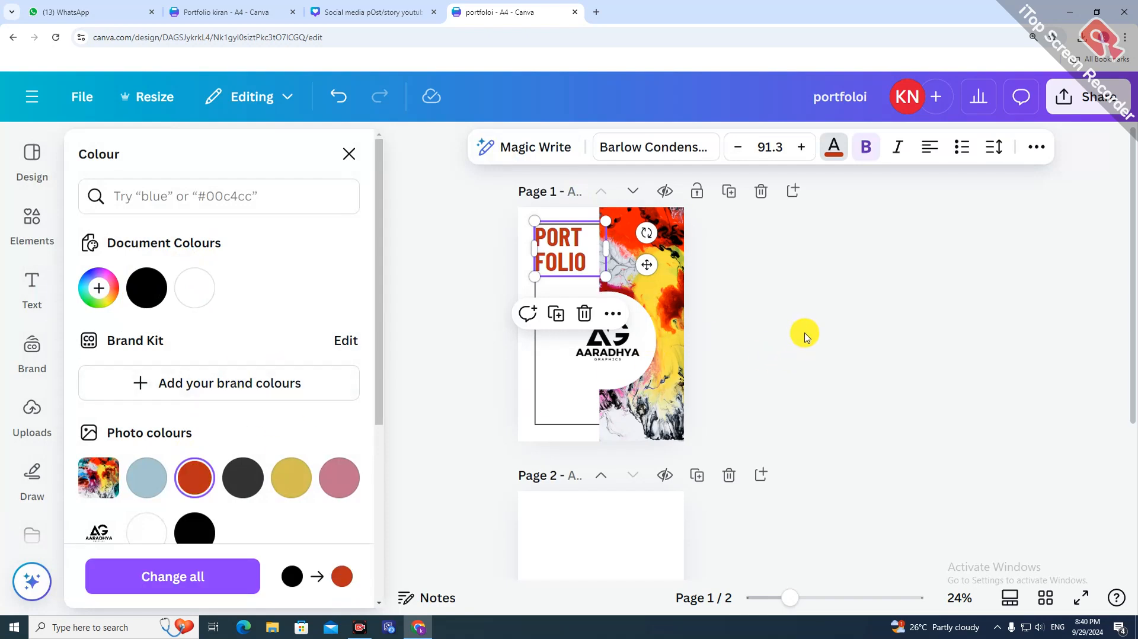
# - Enlarge the outlined rectangle slightly and fit the PORT FOLIO heading into its upper-left corner
pyautogui.click(573, 253)
pyautogui.moveTo(573, 253); pyautogui.dragTo(573, 258)
pyautogui.click(824, 358)
pyautogui.click(578, 259)
pyautogui.click(856, 356)
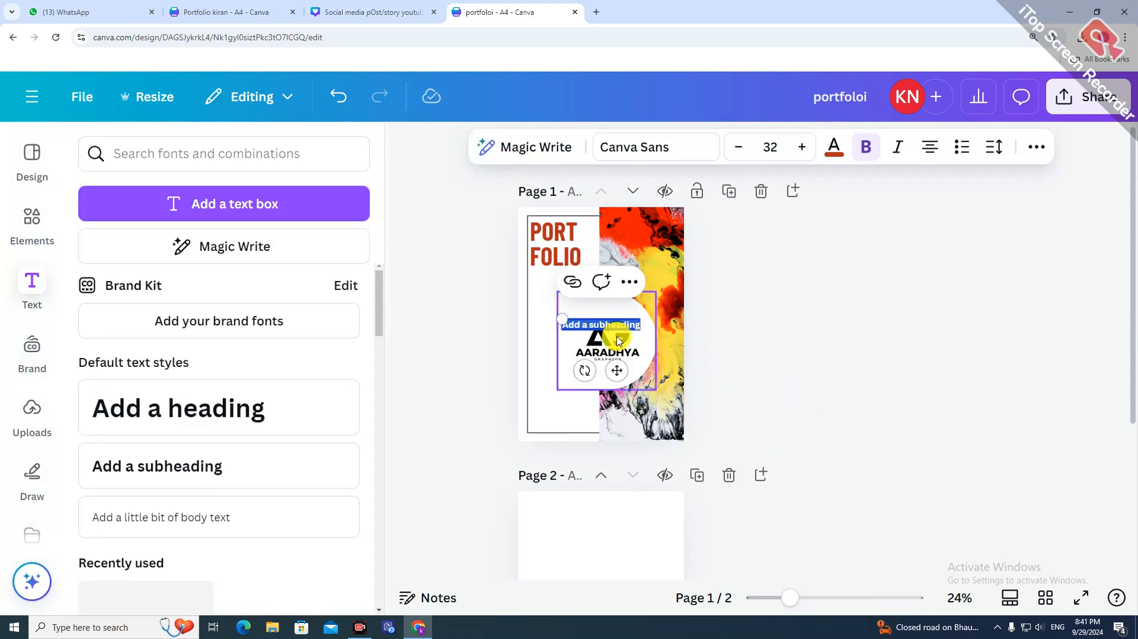
# - Add a subheading with the designer's full name and place it directly under the PORT FOLIO heading
pyautogui.click(772, 370)
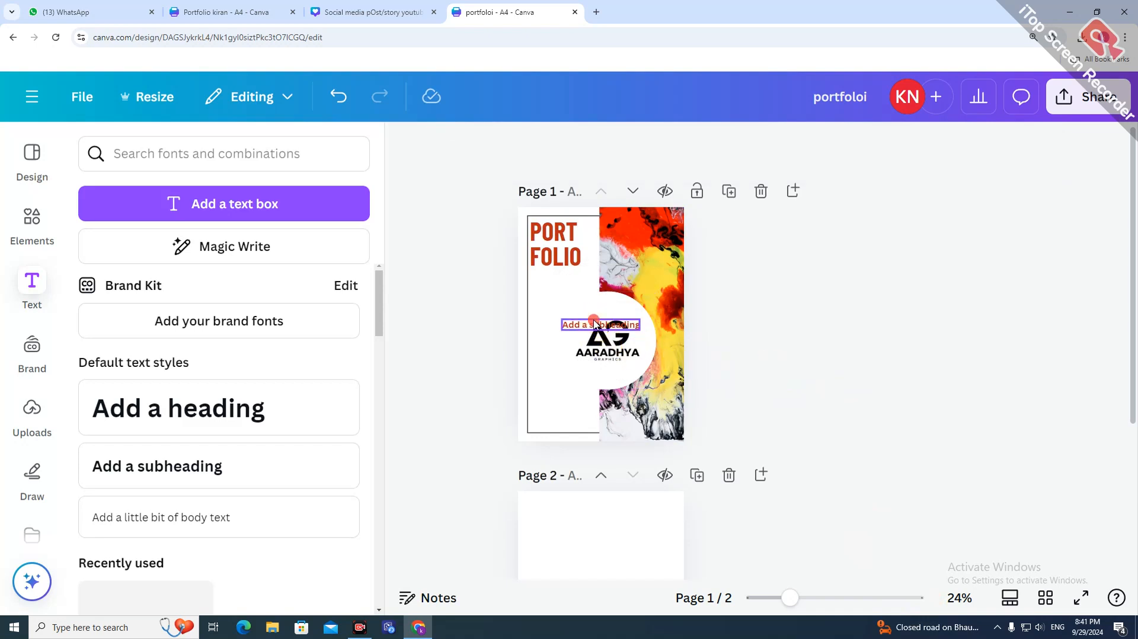
pyautogui.moveTo(594, 322); pyautogui.dragTo(563, 276)
pyautogui.click(563, 276)
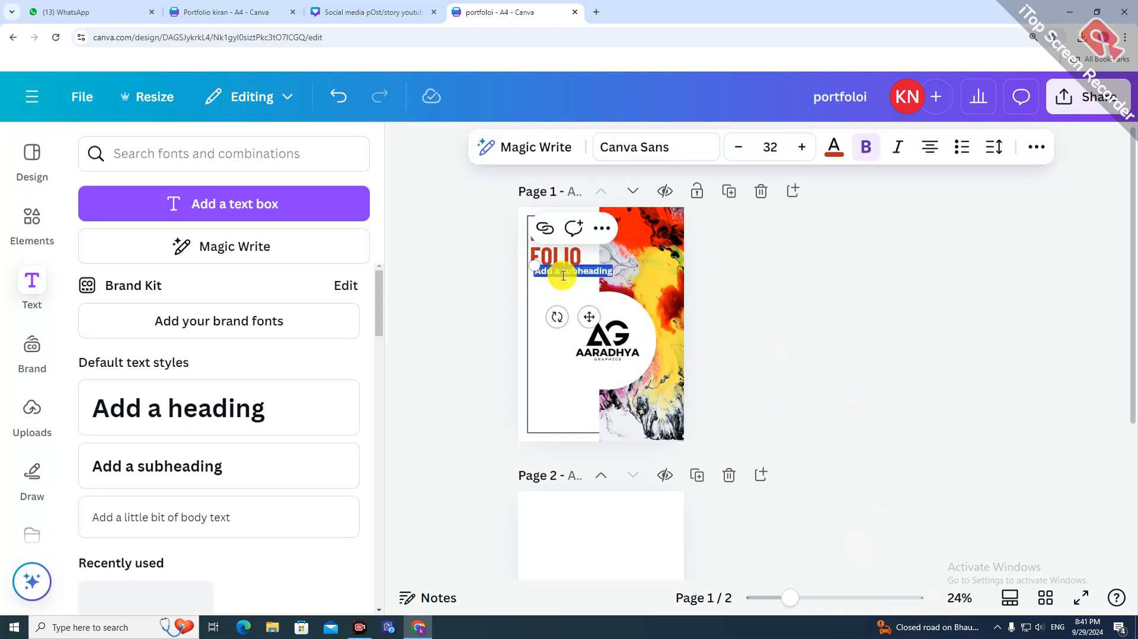
pyautogui.write('kiran sangle')
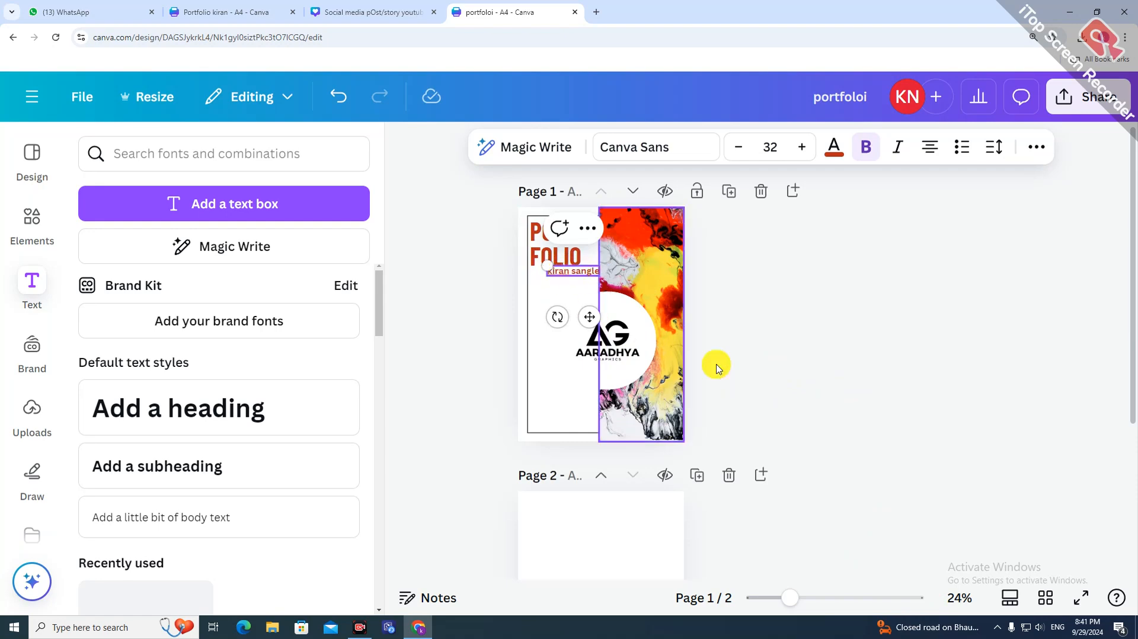
pyautogui.click(891, 326)
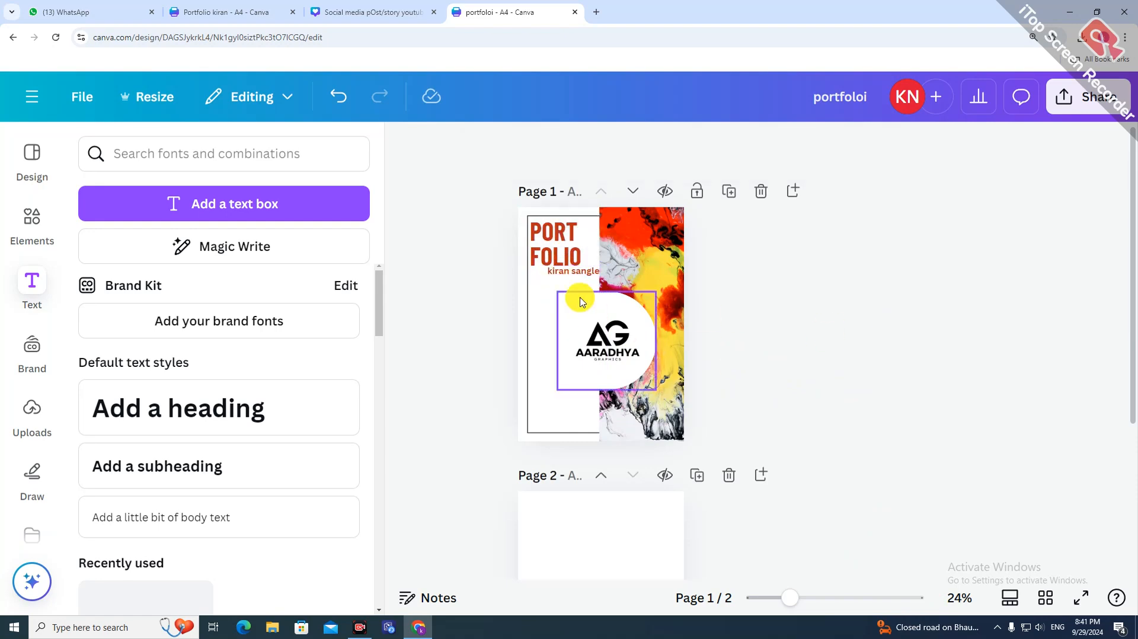
pyautogui.moveTo(569, 271); pyautogui.dragTo(557, 277)
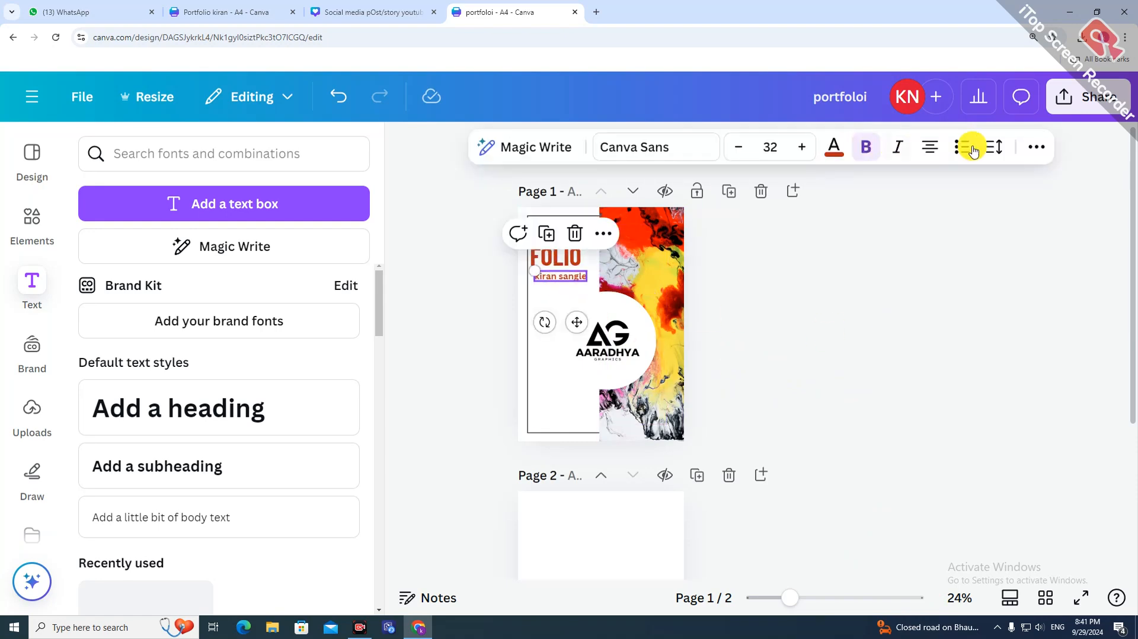
# - Make the designer's name subheading all uppercase
pyautogui.click(1036, 150)
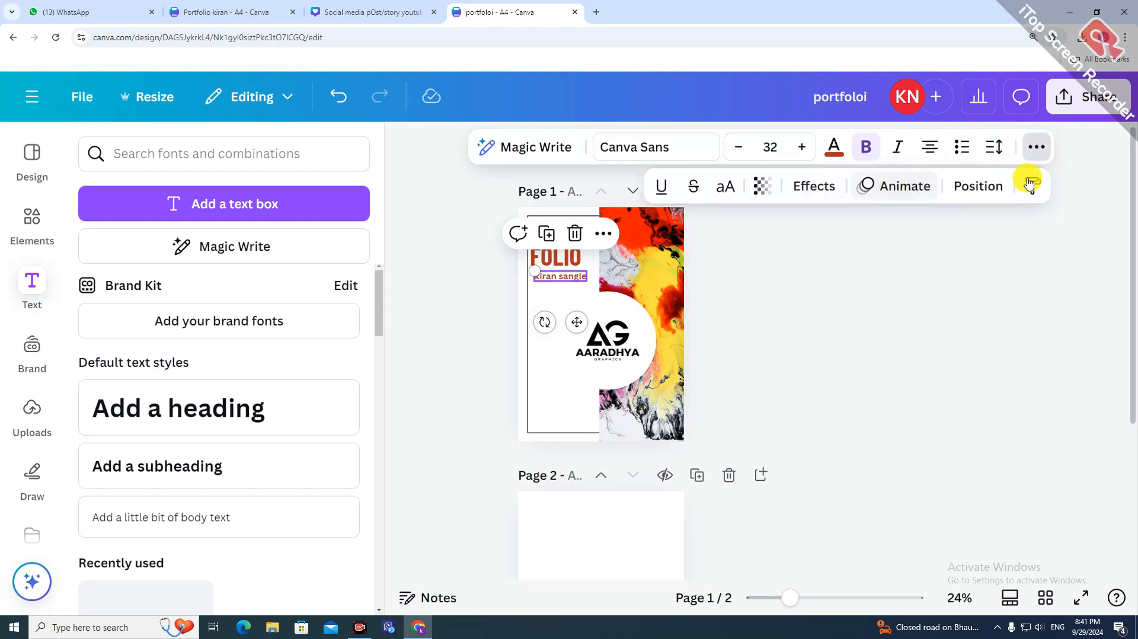
pyautogui.click(849, 343)
pyautogui.click(894, 360)
pyautogui.click(533, 274)
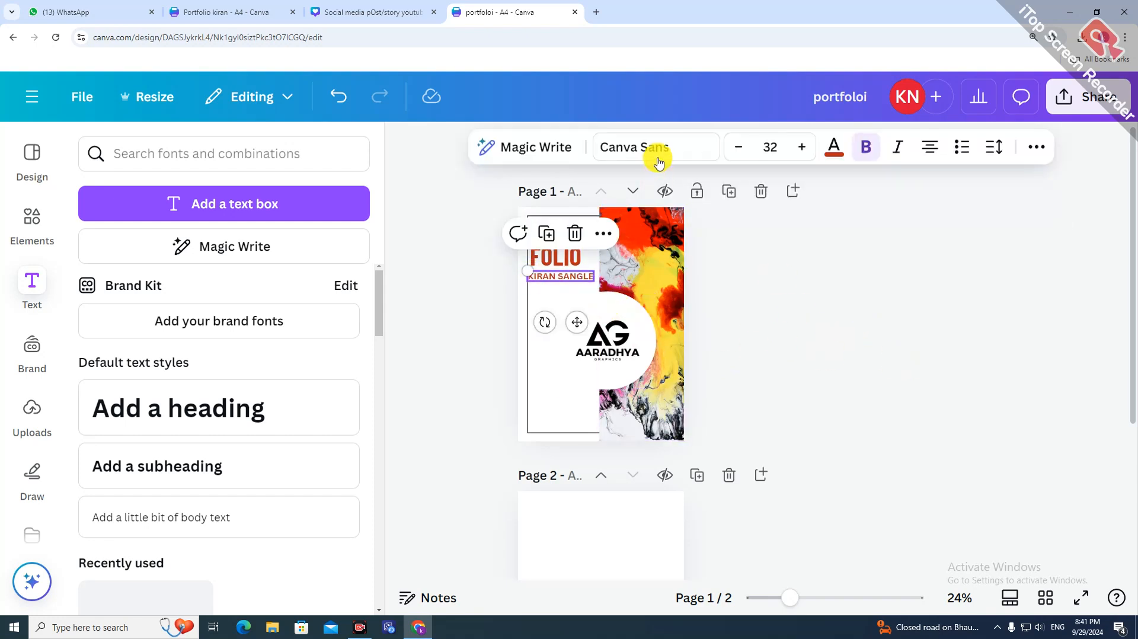
# - Change the designer's name subheading to the Barlow font
pyautogui.click(704, 147)
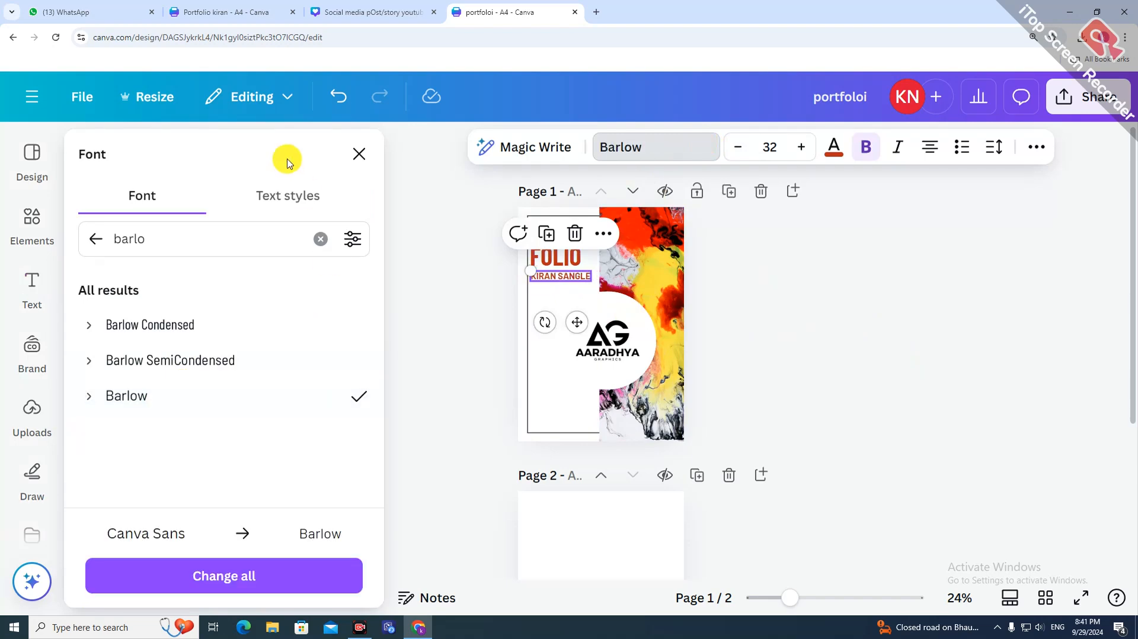
pyautogui.click(359, 157)
pyautogui.click(818, 294)
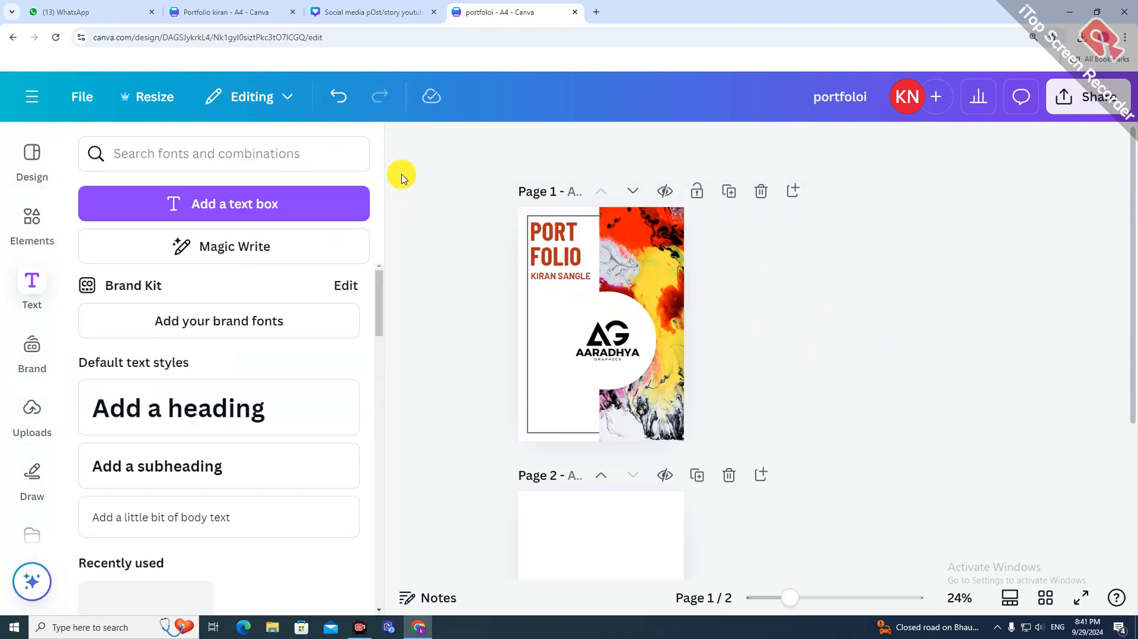
pyautogui.click(406, 143)
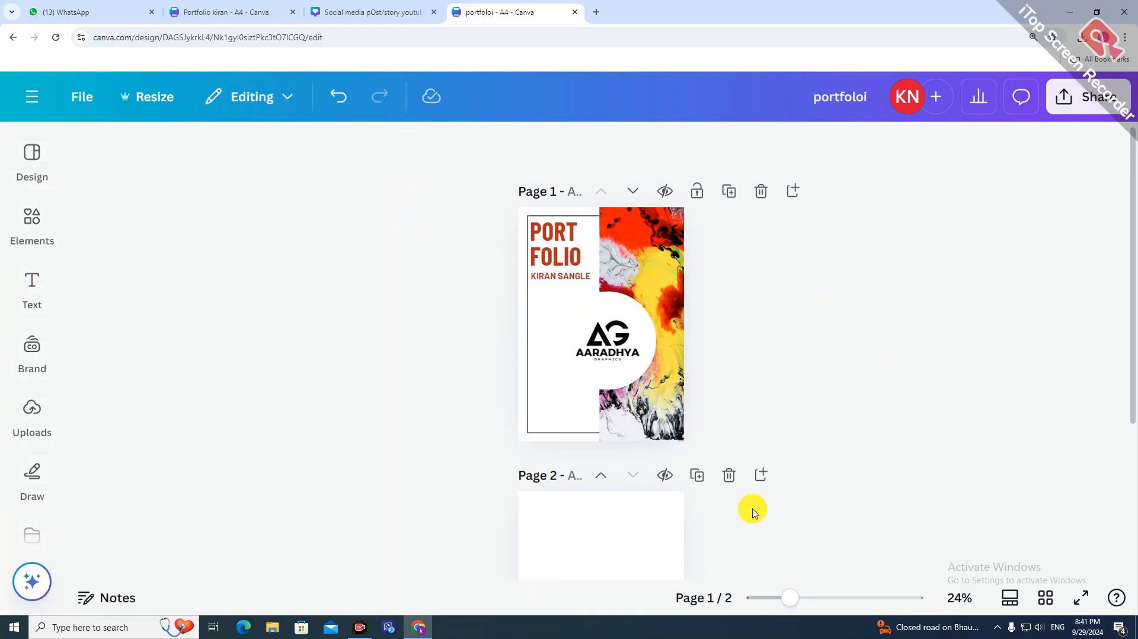
pyautogui.press('Tab')
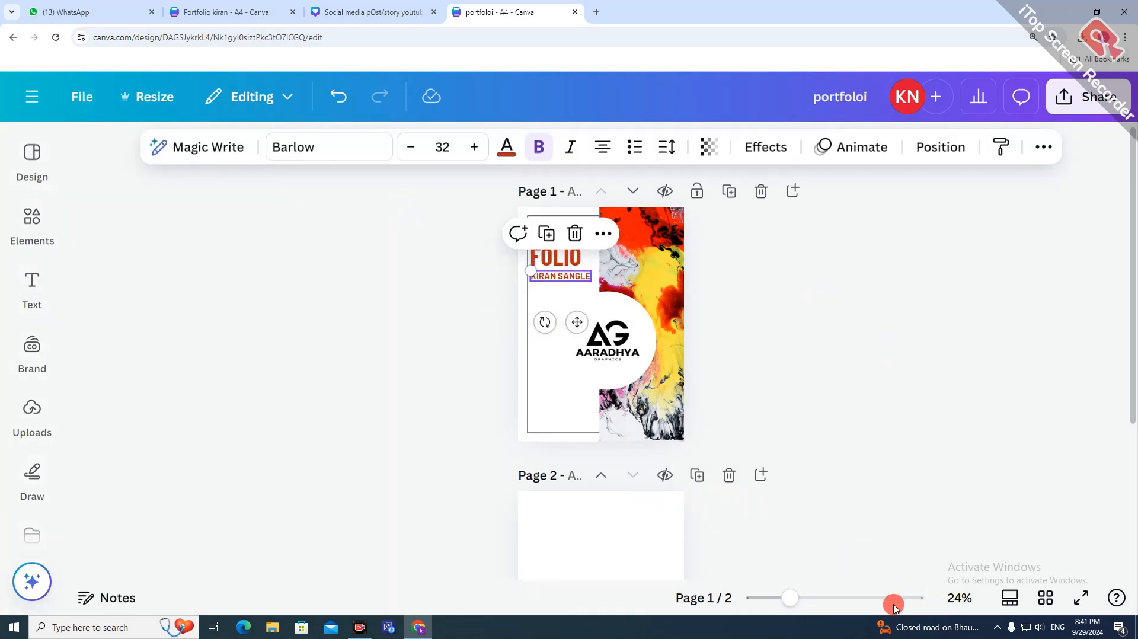
# - Recolour the designer's name subheading on the cover to black
pyautogui.click(517, 157)
pyautogui.click(145, 286)
pyautogui.click(924, 340)
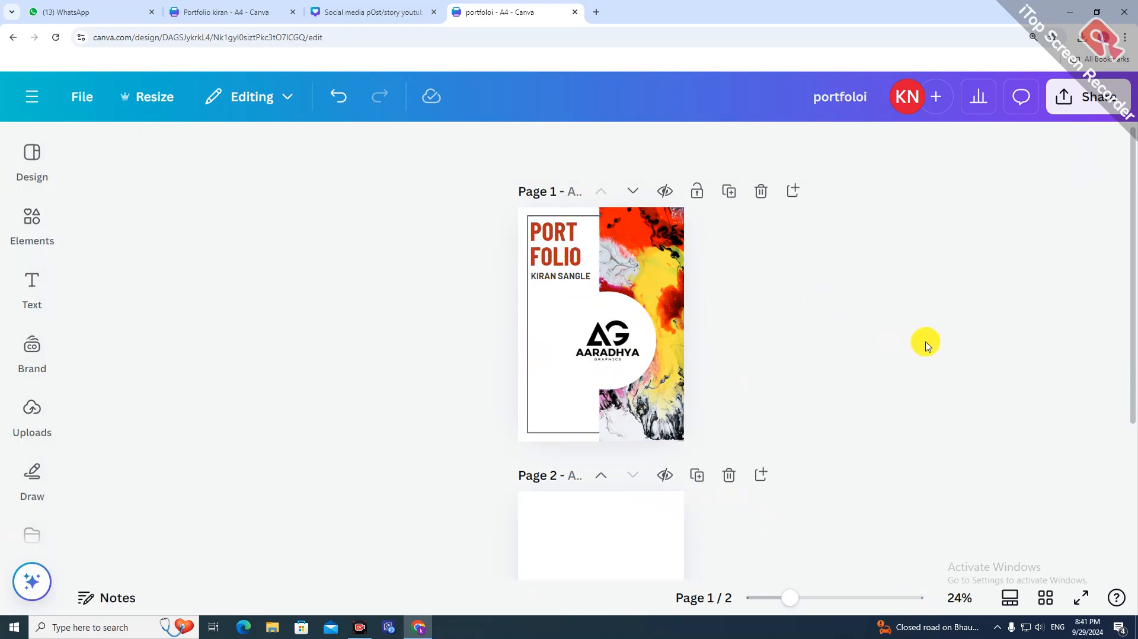
# - Paste the AARDHYA GRAPHICS text onto the cover and place it just inside the outlined rectangle's lower edge
pyautogui.click(572, 421)
pyautogui.hotkey('ctrl', 'v')
pyautogui.click(859, 365)
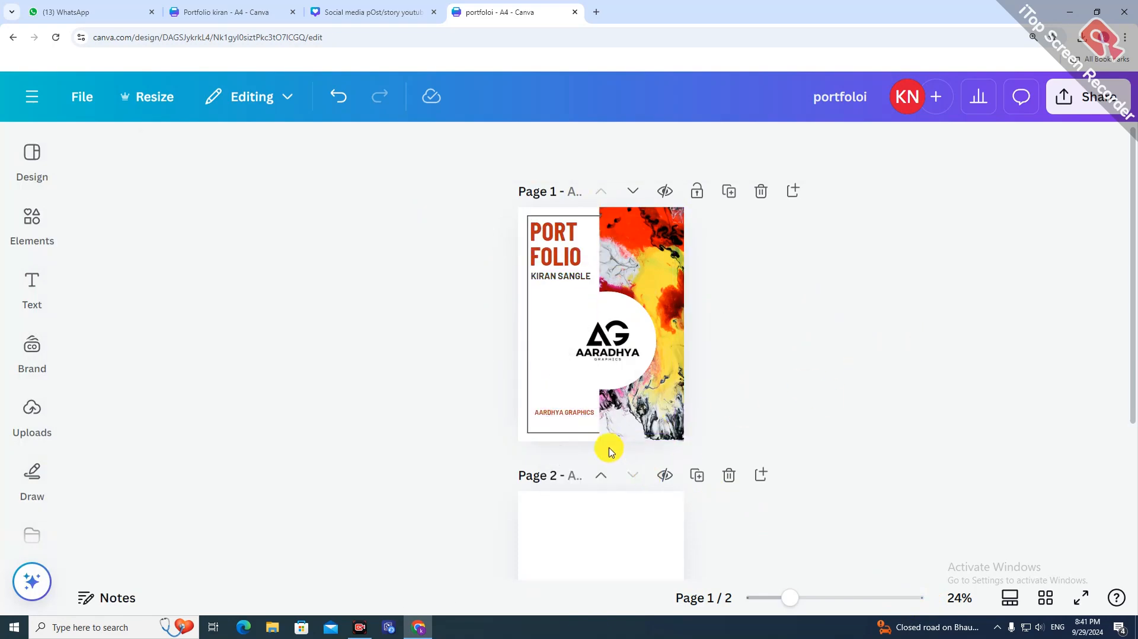
pyautogui.moveTo(559, 414); pyautogui.dragTo(559, 406)
pyautogui.click(861, 413)
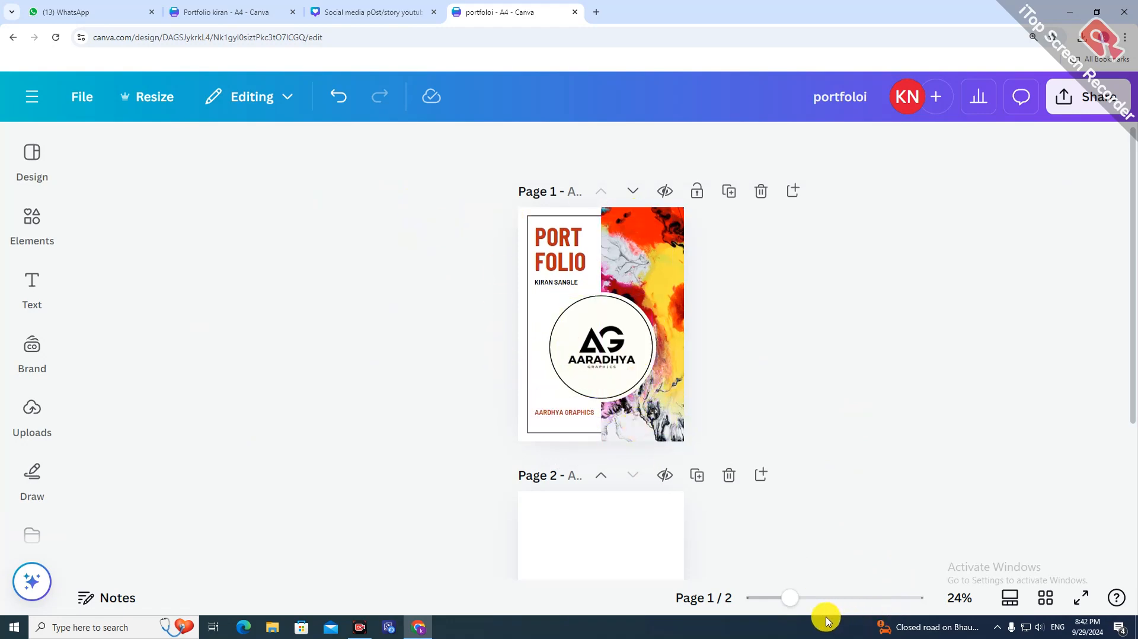
# - Add a heading reading "graphic" to the blank page 2 and place it near the top of the page
pyautogui.moveTo(789, 597); pyautogui.dragTo(810, 598)
pyautogui.scroll(2, 720, 444)
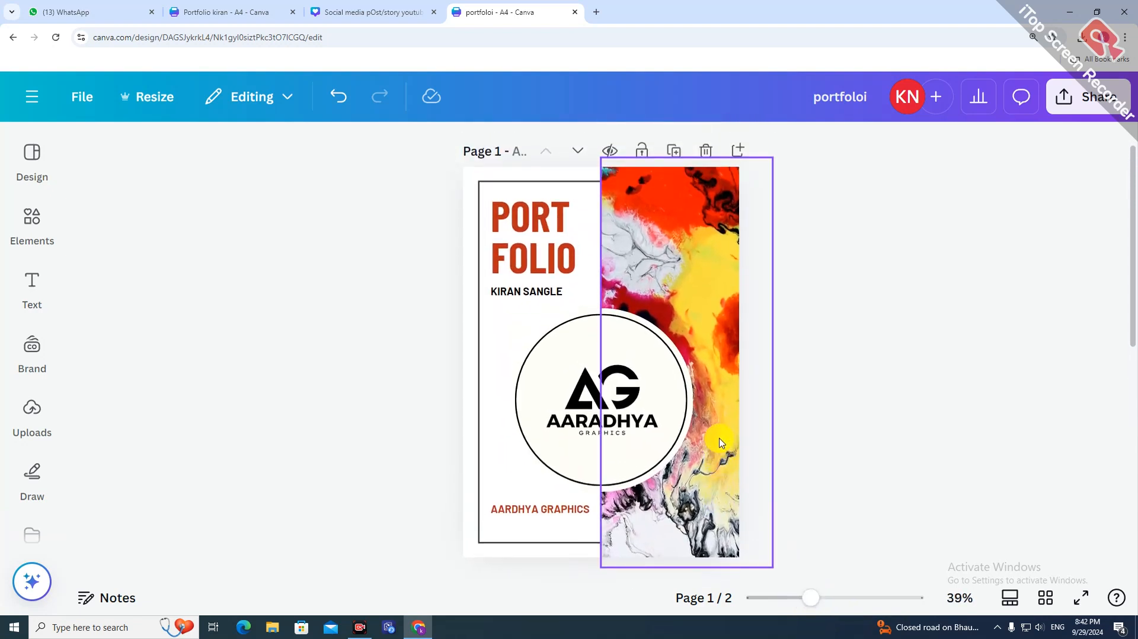
pyautogui.scroll(-3, 707, 447)
pyautogui.scroll(1, 707, 447)
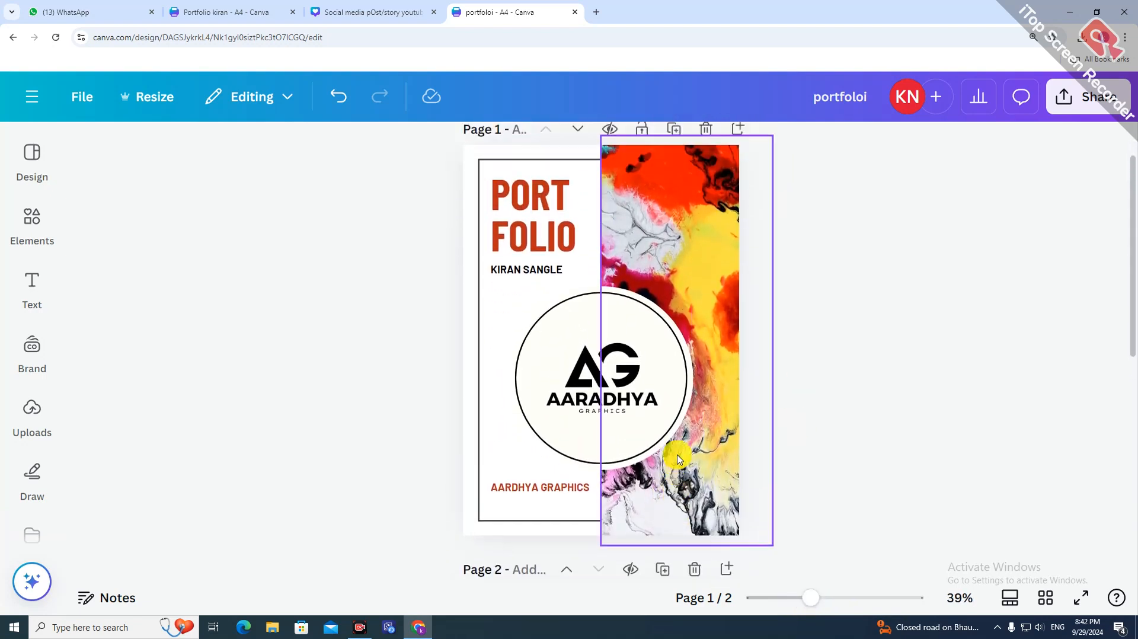
pyautogui.scroll(1, 744, 342)
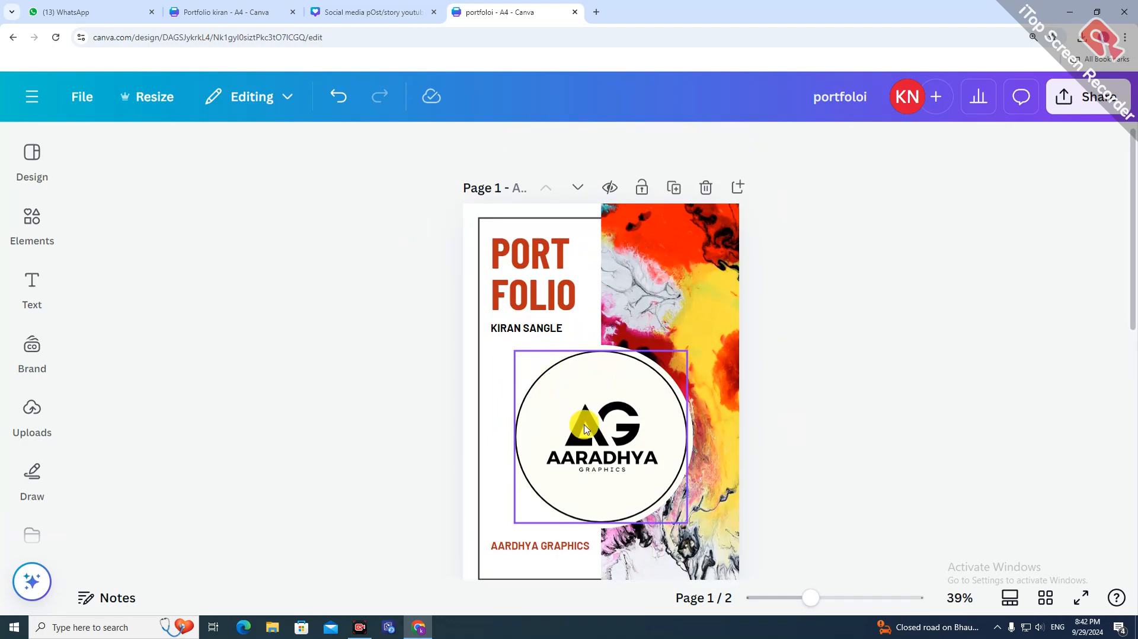
pyautogui.scroll(-3, 585, 427)
pyautogui.scroll(-4, 630, 506)
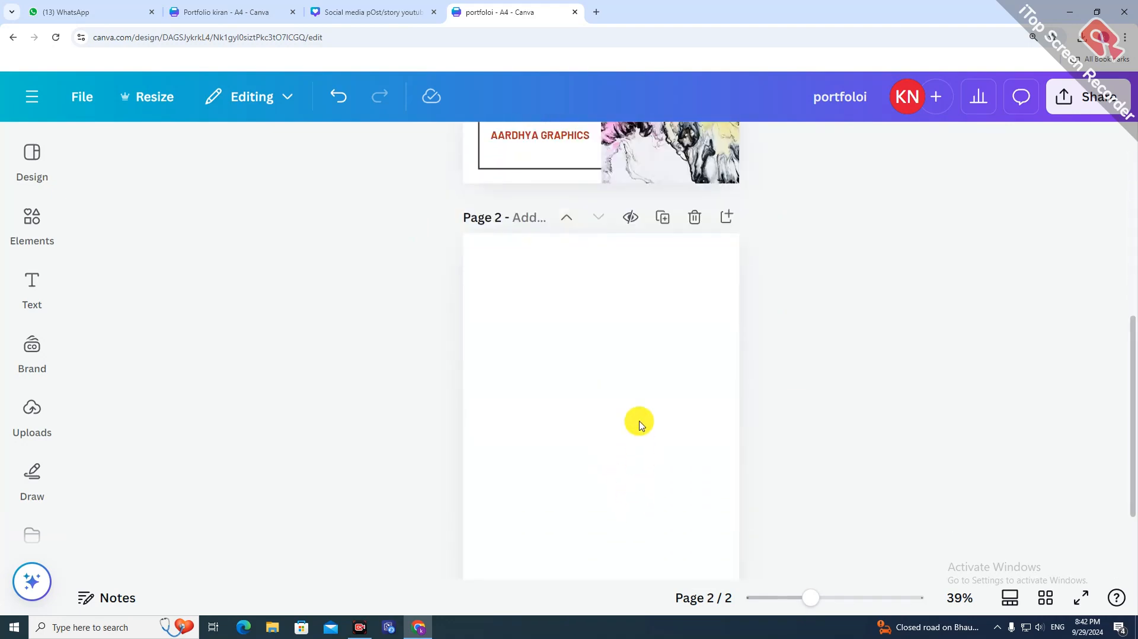
pyautogui.click(637, 421)
pyautogui.scroll(-1, 641, 359)
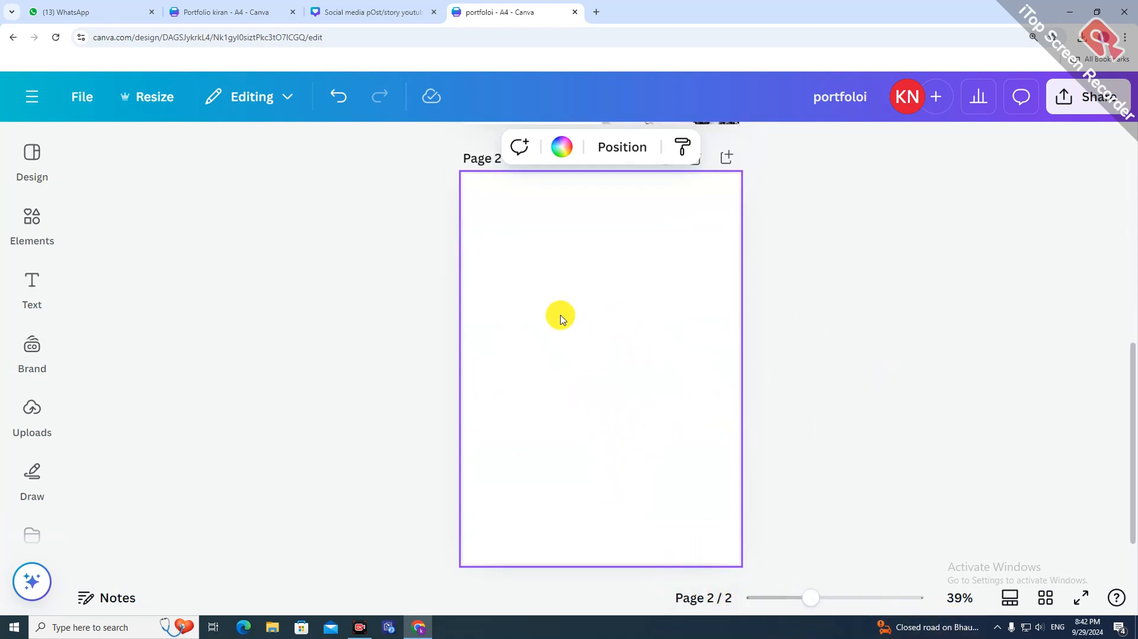
pyautogui.click(32, 291)
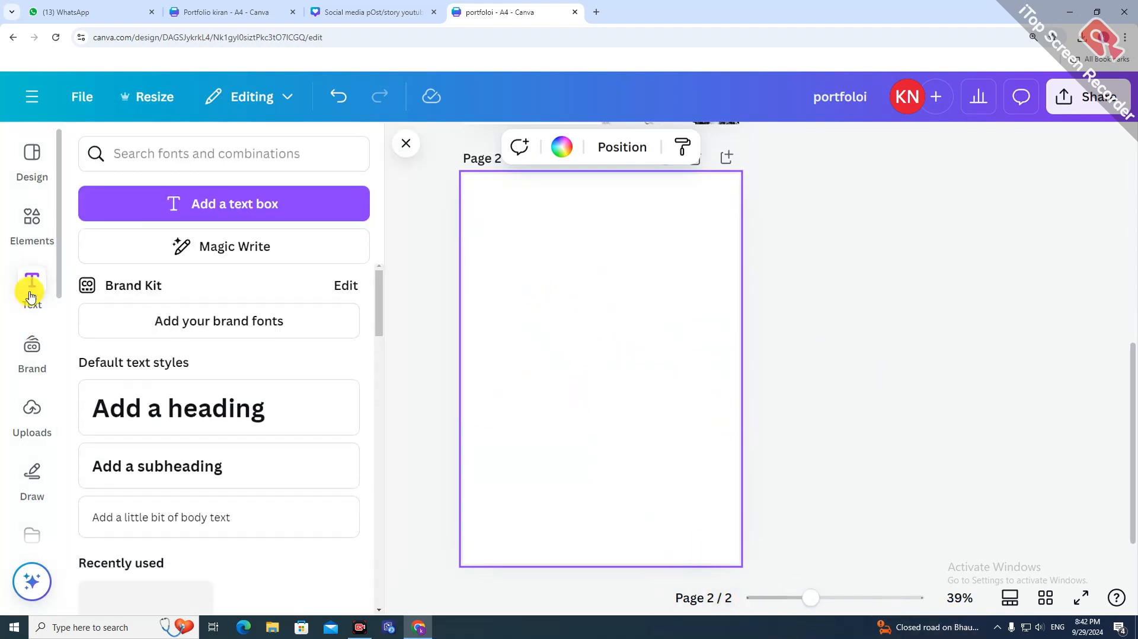
pyautogui.click(223, 409)
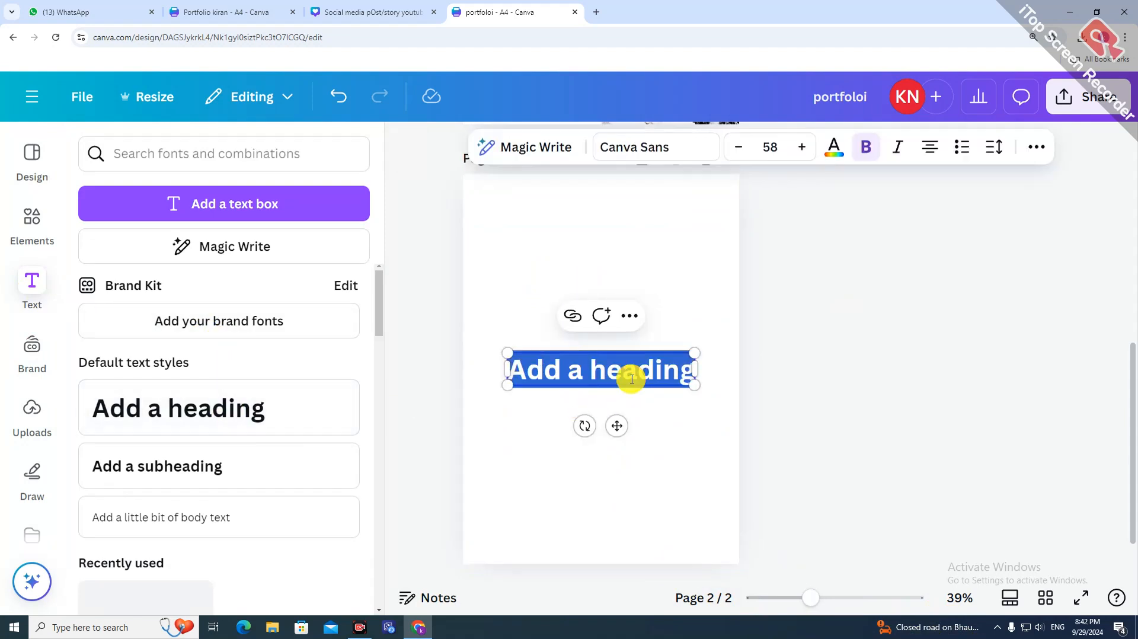
pyautogui.write('graphic')
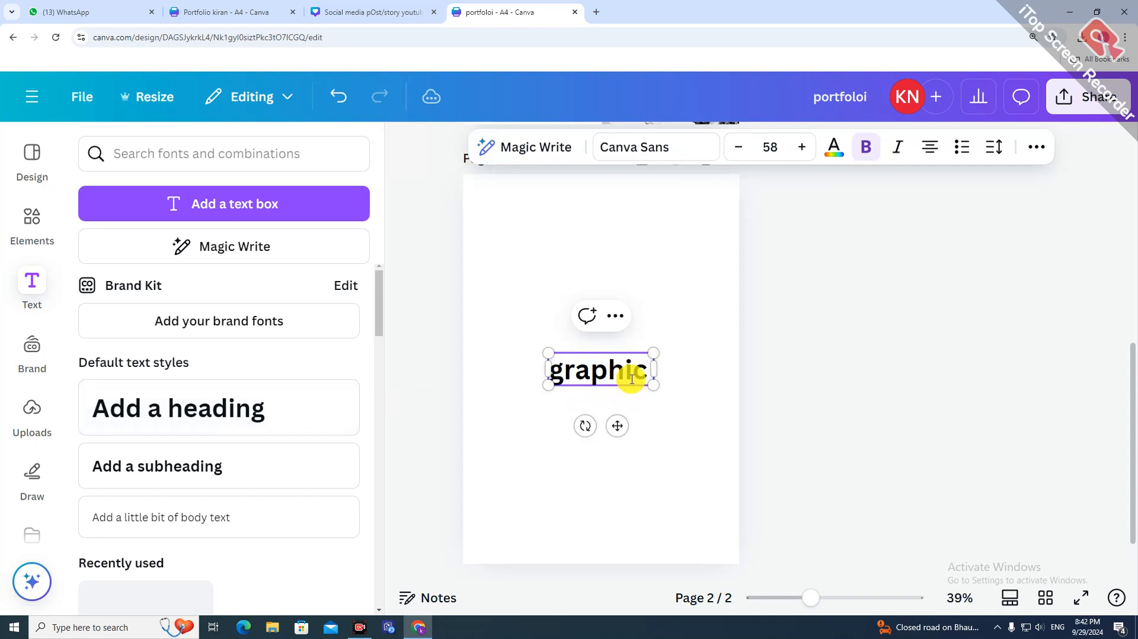
pyautogui.moveTo(631, 369); pyautogui.dragTo(631, 237)
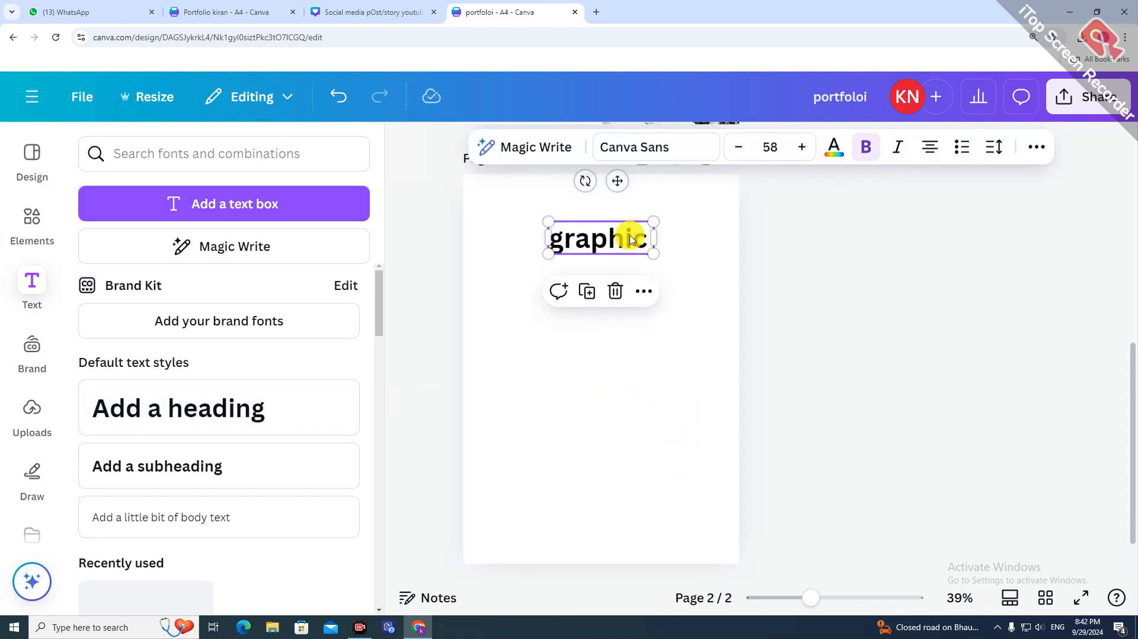
pyautogui.click(586, 291)
pyautogui.doubleClick(610, 277)
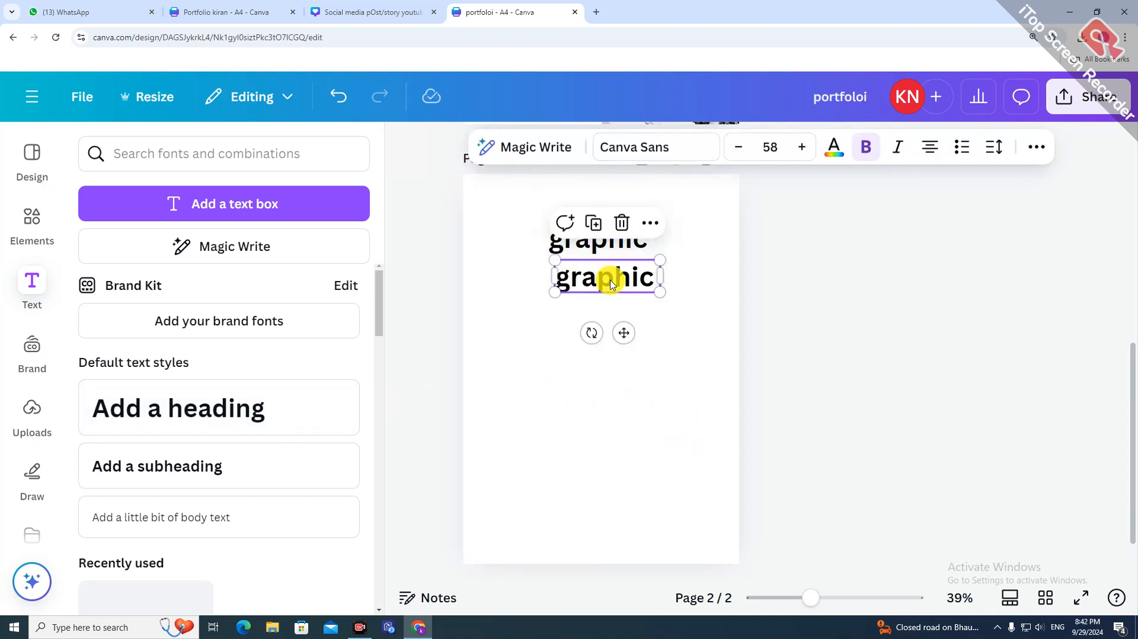
pyautogui.write('designe')
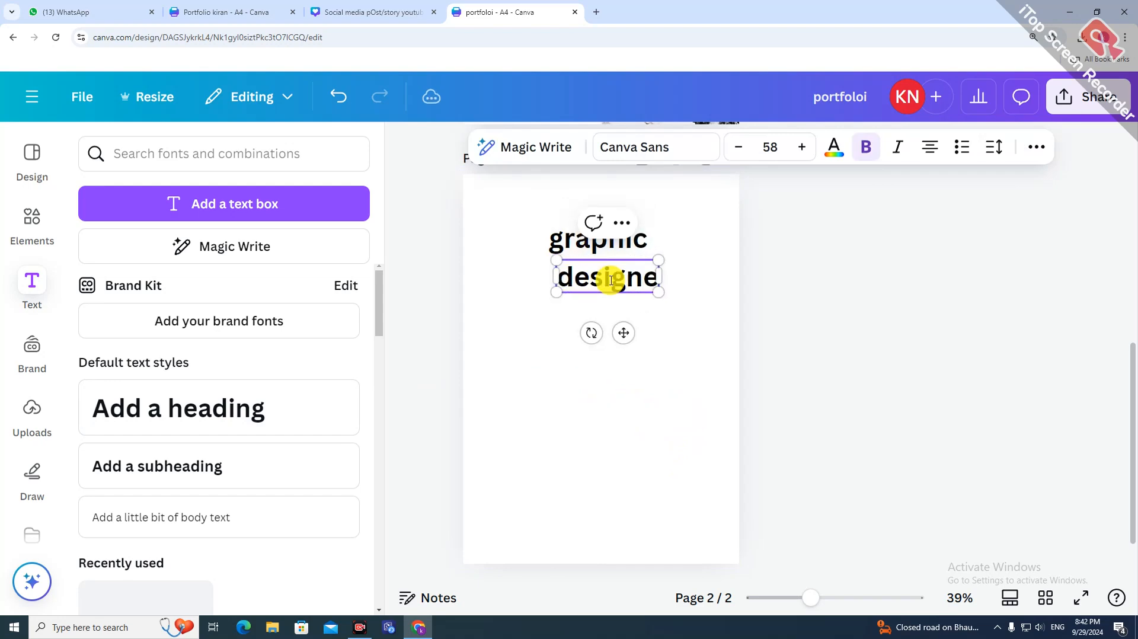
pyautogui.press('BackSpace')
pyautogui.press('BackSpace')
pyautogui.press('BackSpace')
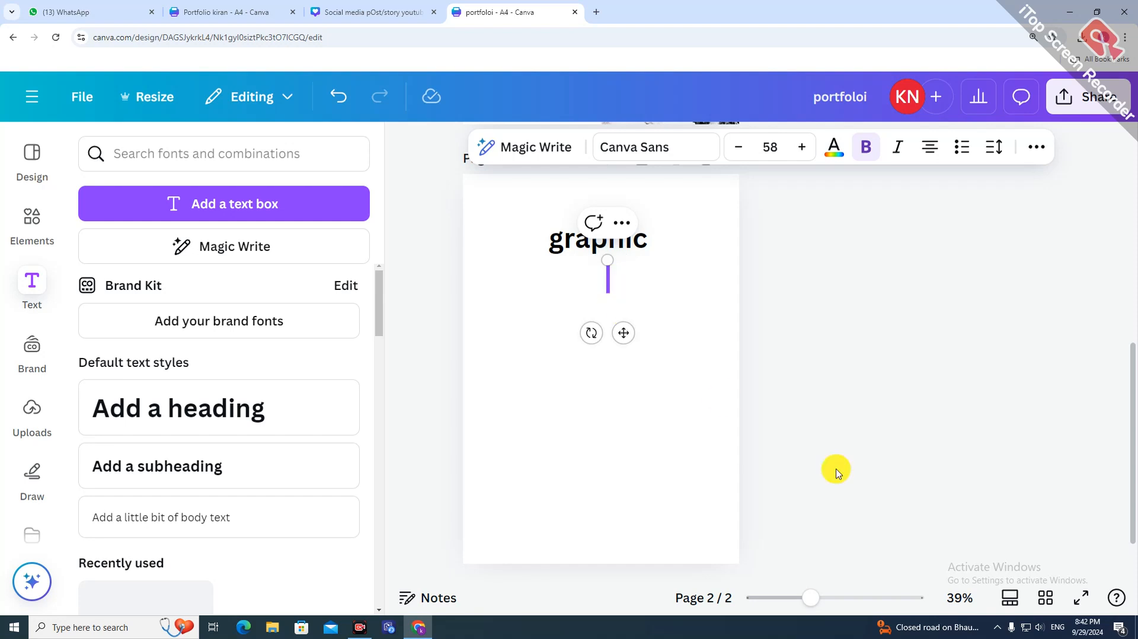
pyautogui.click(888, 605)
# - Extend the page 2 heading to read "graphic design"
pyautogui.click(628, 242)
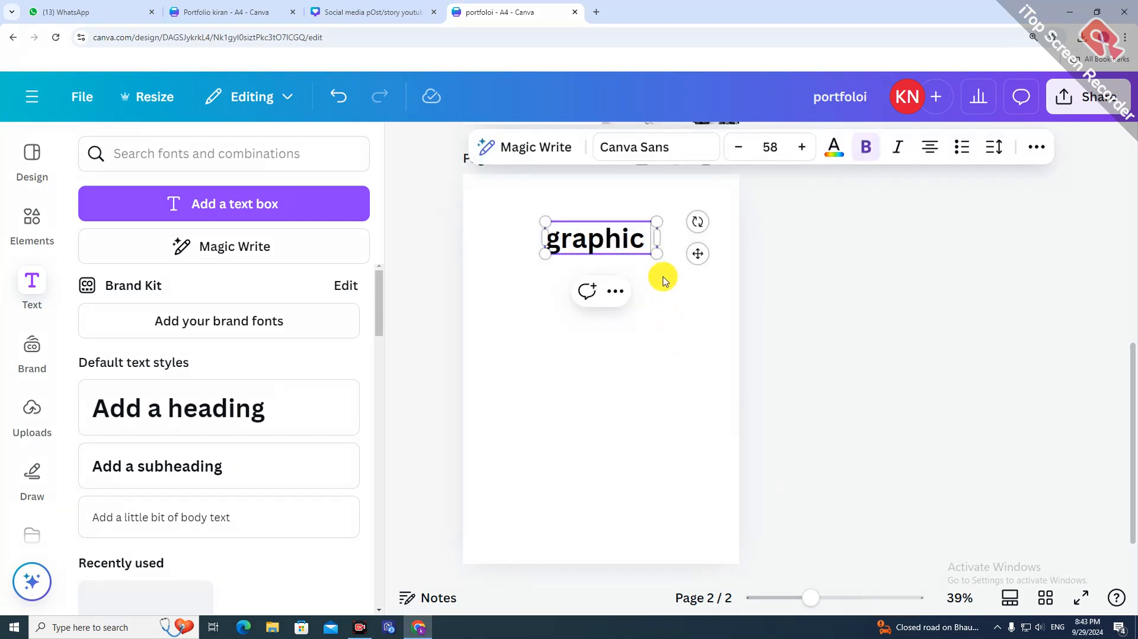
pyautogui.write('desig')
pyautogui.press('BackSpace')
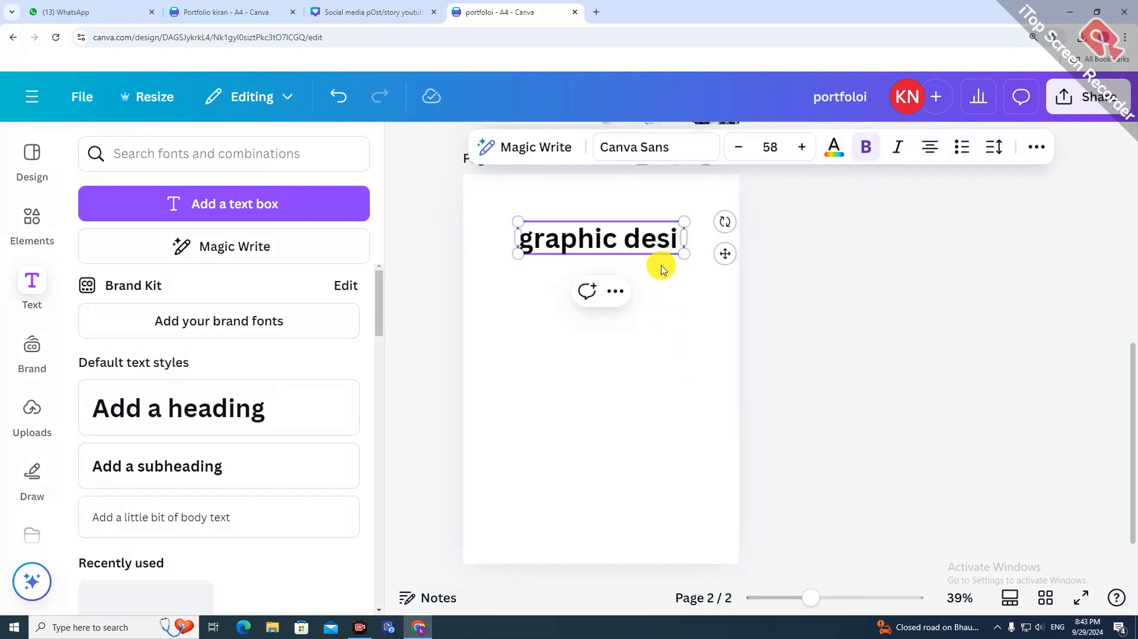
pyautogui.write('gn')
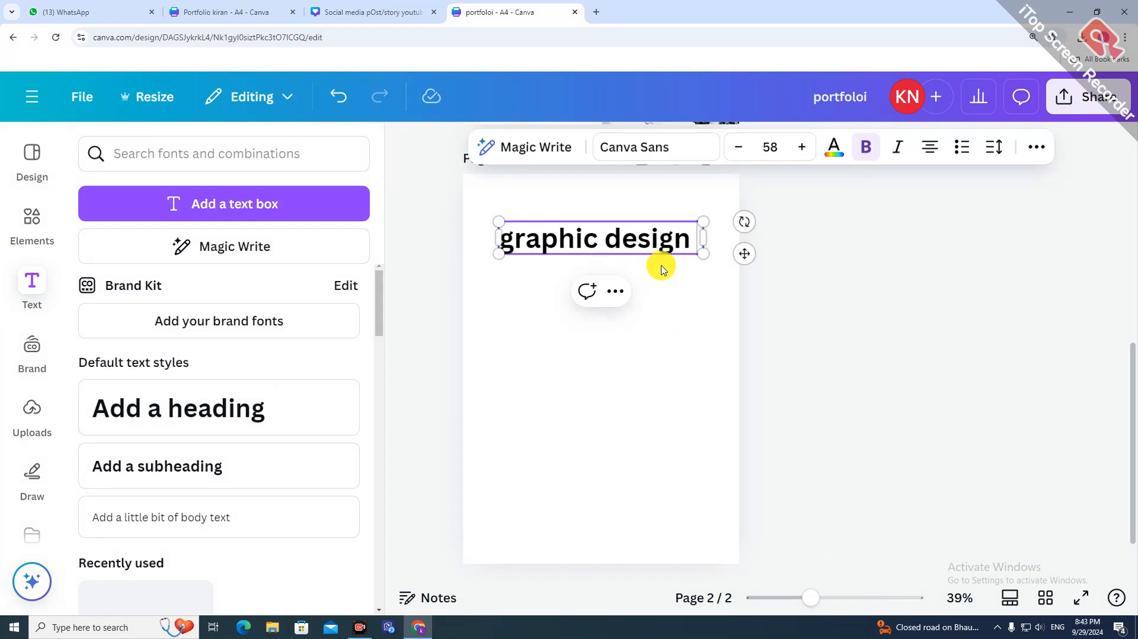
pyautogui.click(668, 275)
# - Duplicate the "graphic design" heading and change the copy beneath it to "services"
pyautogui.click(665, 240)
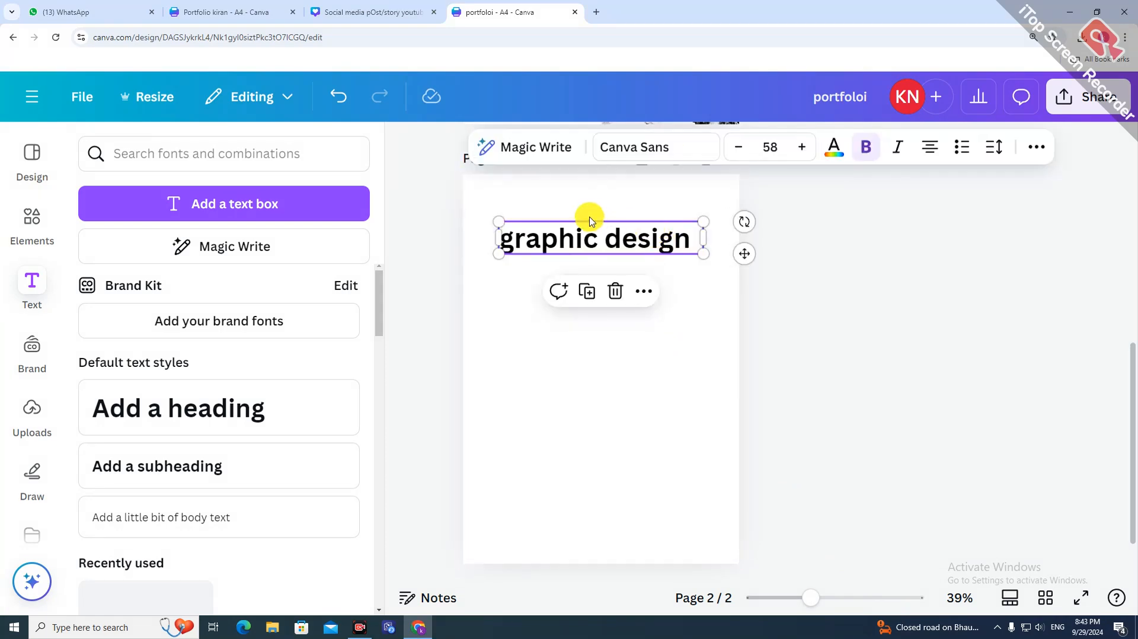
pyautogui.click(589, 292)
pyautogui.doubleClick(601, 272)
pyautogui.write('ser')
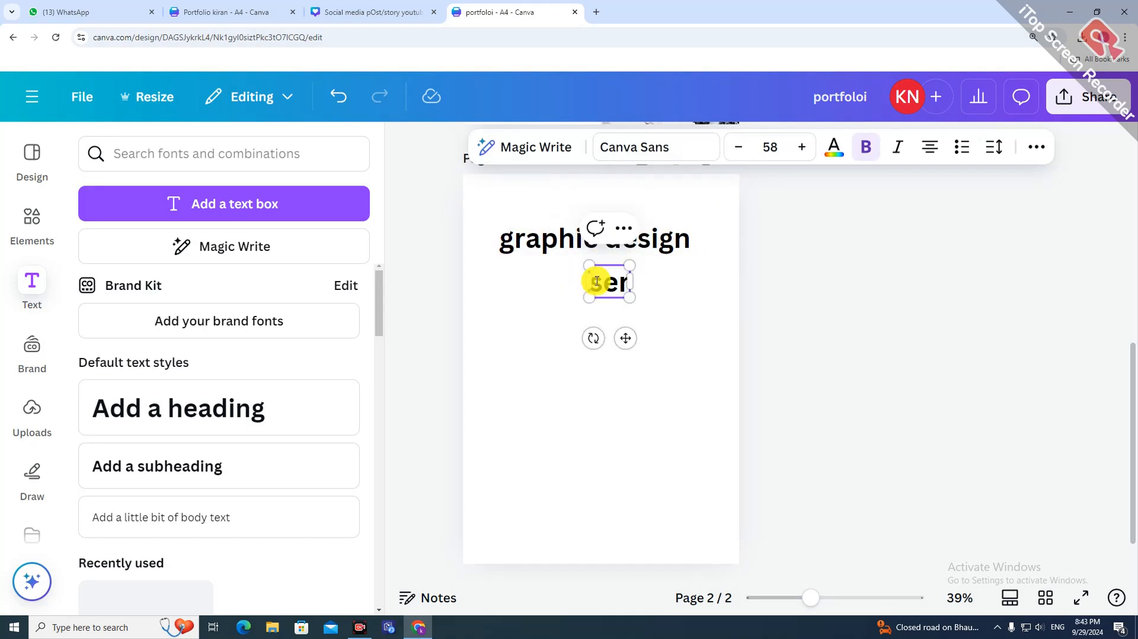
pyautogui.write('vices')
pyautogui.click(640, 312)
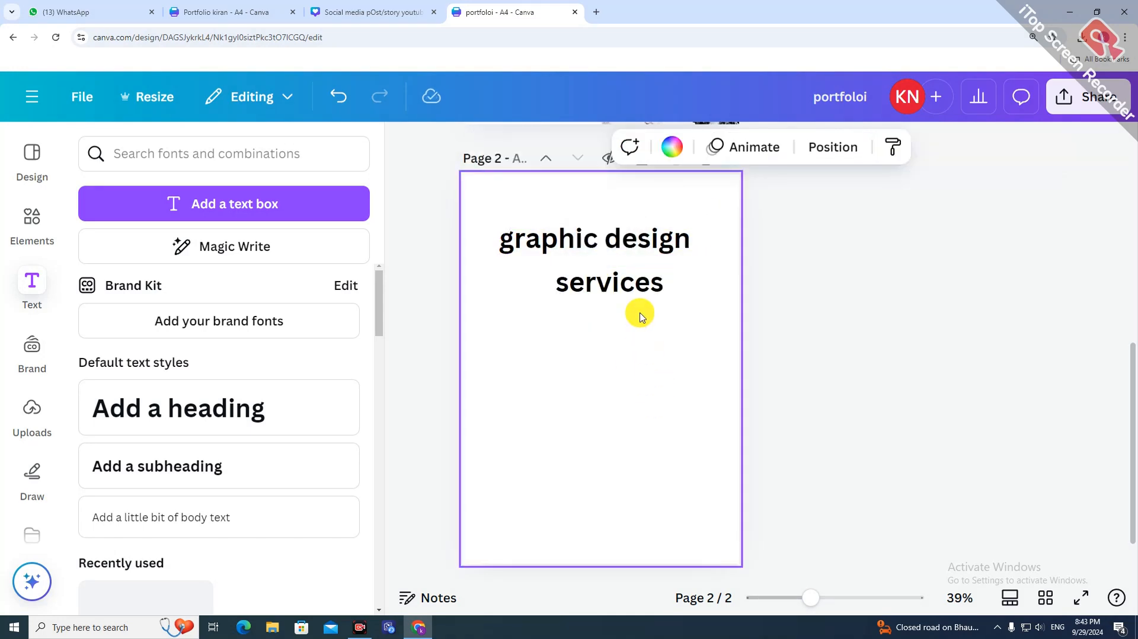
# - Format the "graphic design" heading in uppercase Barlow at size 59.1
pyautogui.click(670, 245)
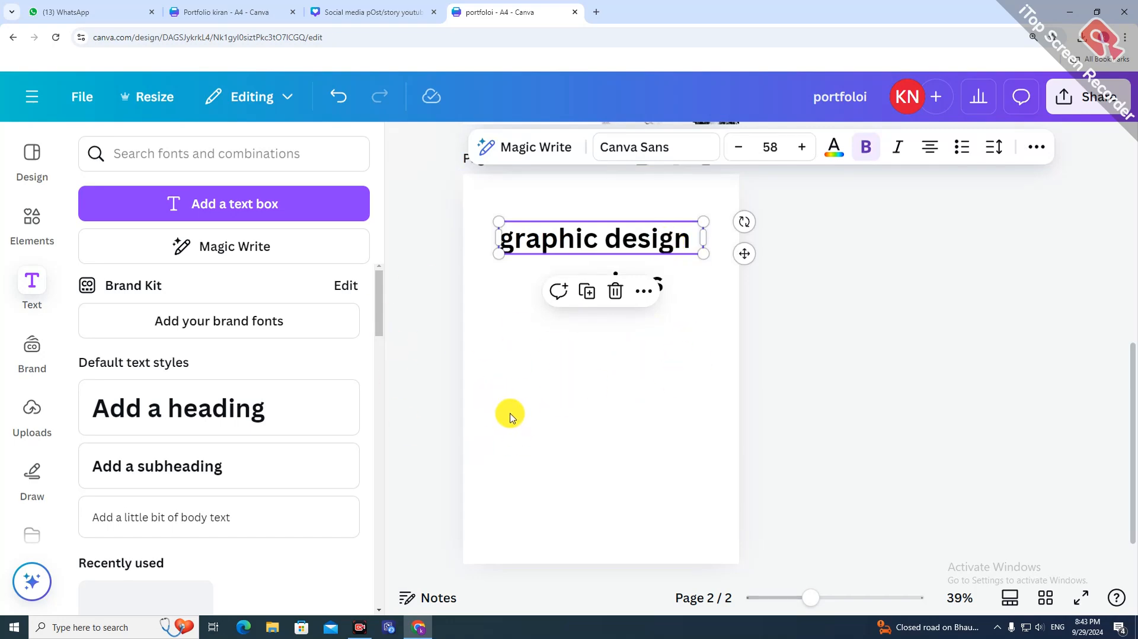
pyautogui.click(655, 146)
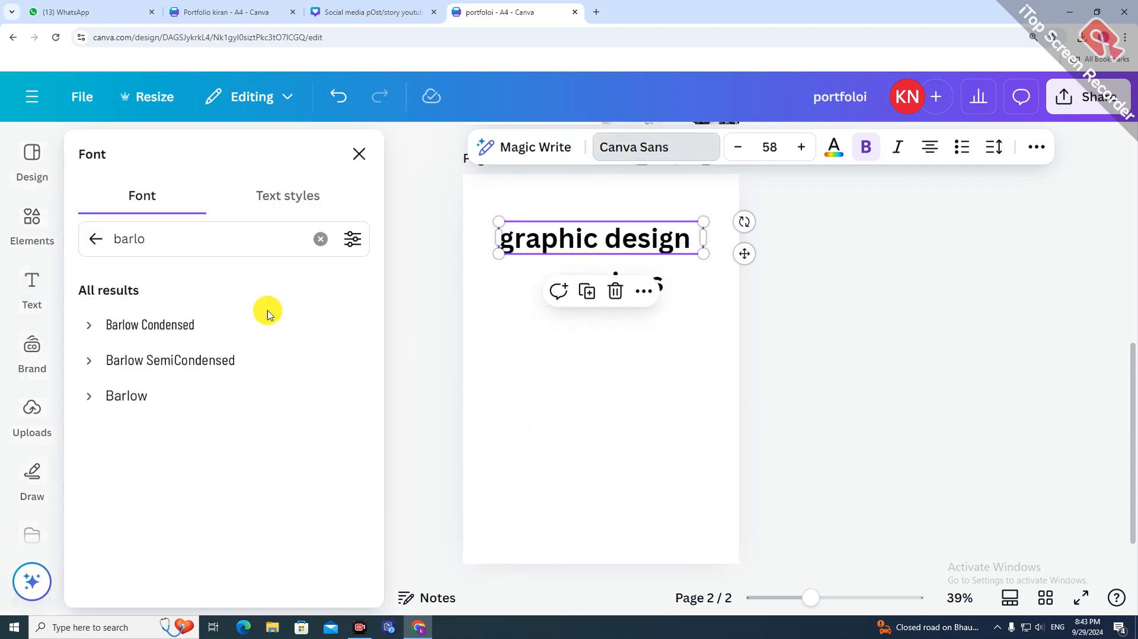
pyautogui.click(150, 397)
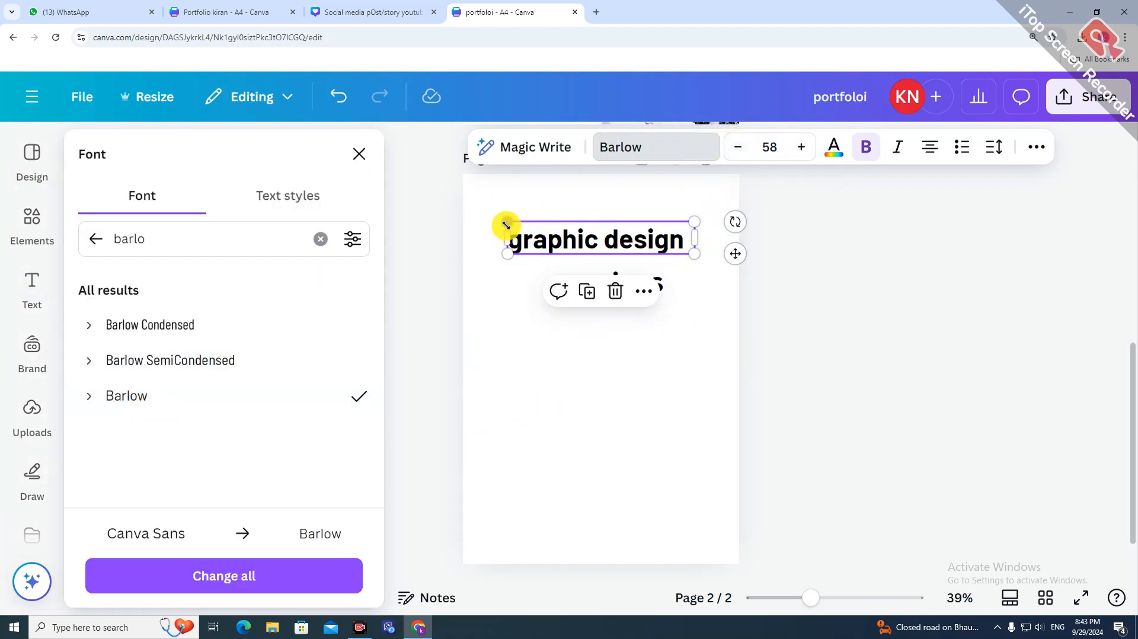
pyautogui.moveTo(505, 225); pyautogui.dragTo(502, 224)
pyautogui.click(1034, 147)
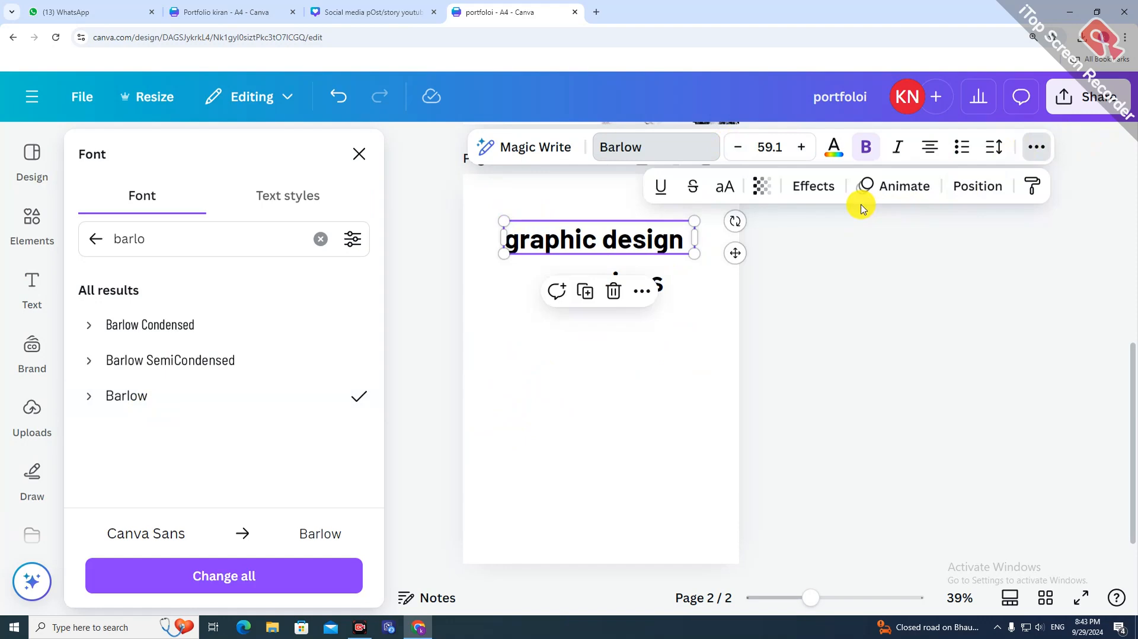
pyautogui.click(733, 188)
# - Make the "services" heading uppercase and centre it closely beneath the GRAPHIC DESIGN heading
pyautogui.click(666, 284)
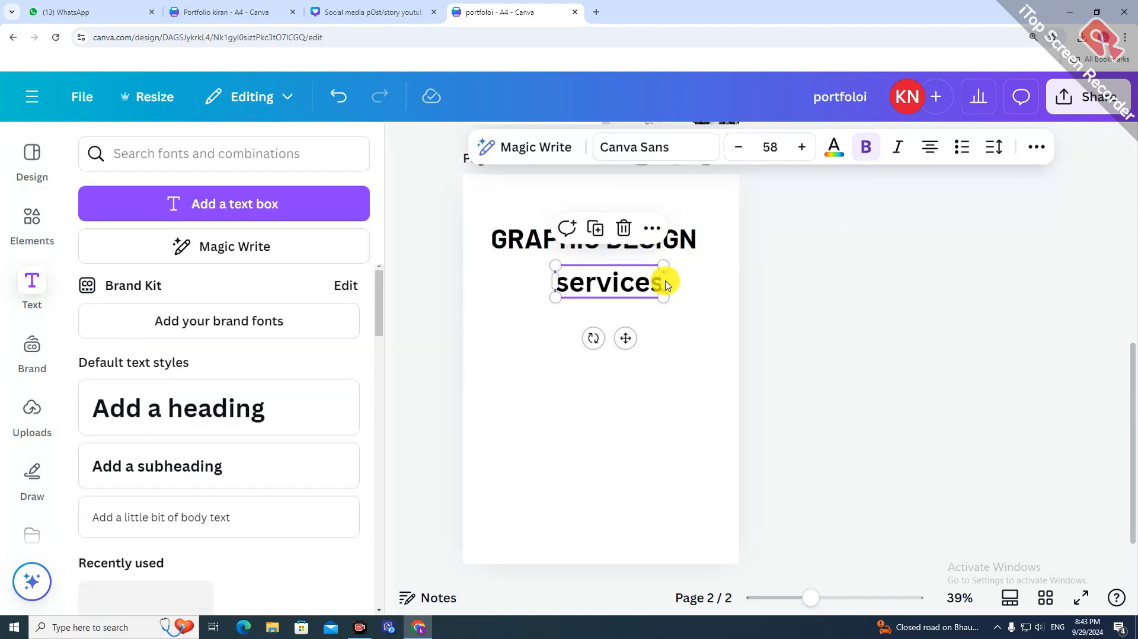
pyautogui.click(1034, 148)
pyautogui.click(728, 188)
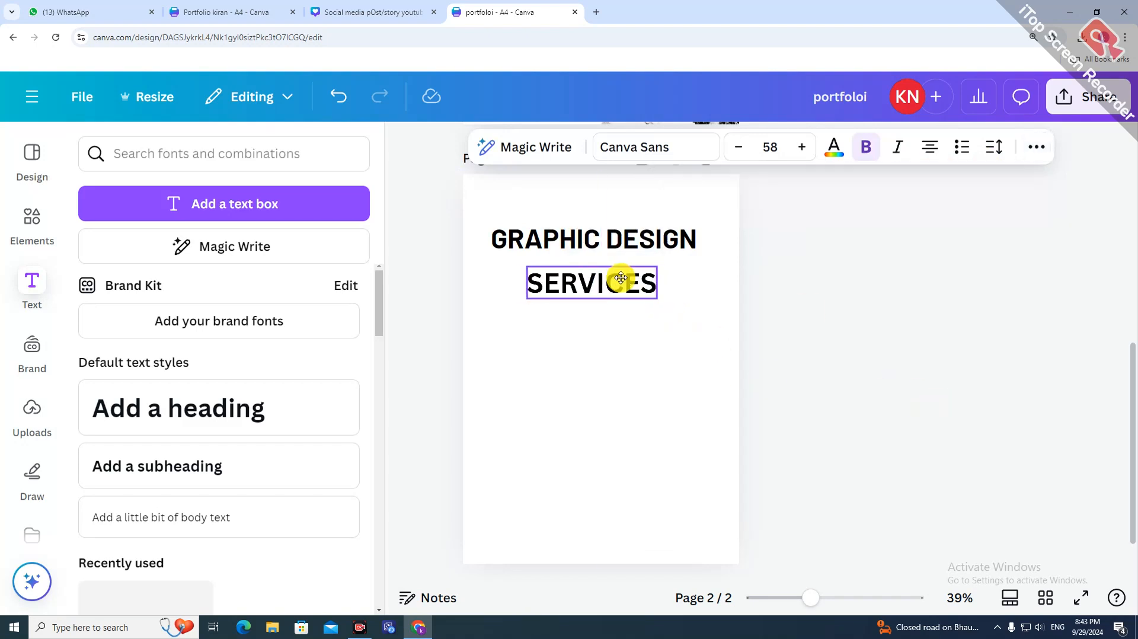
pyautogui.click(660, 238)
pyautogui.moveTo(663, 248); pyautogui.dragTo(663, 259)
pyautogui.moveTo(622, 292); pyautogui.dragTo(653, 287)
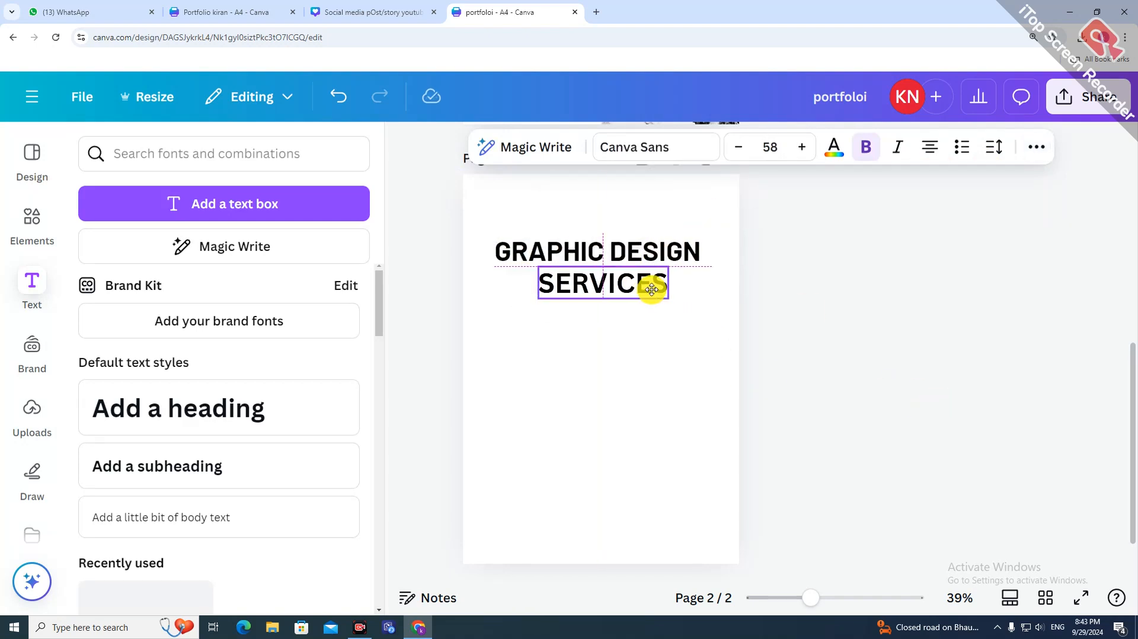
# - Change the SERVICES heading to the Barlow font
pyautogui.click(703, 145)
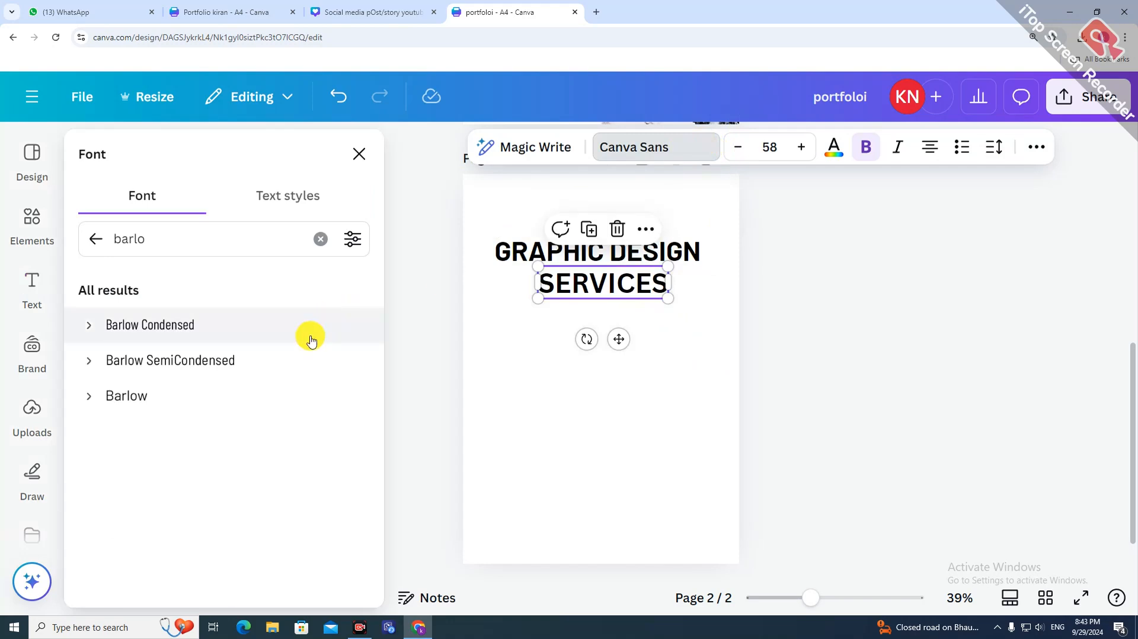
pyautogui.click(265, 393)
pyautogui.click(359, 154)
pyautogui.click(820, 333)
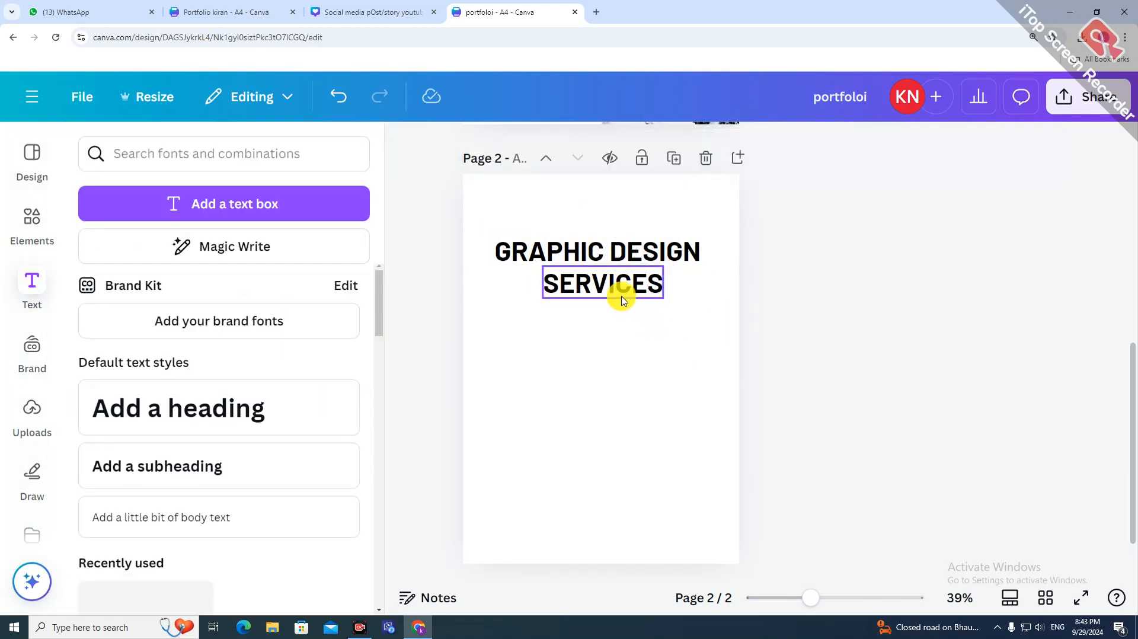
# - Enlarge the SERVICES heading to a font size of about 97, roughly as wide as the GRAPHIC DESIGN line
pyautogui.click(554, 279)
pyautogui.click(802, 147)
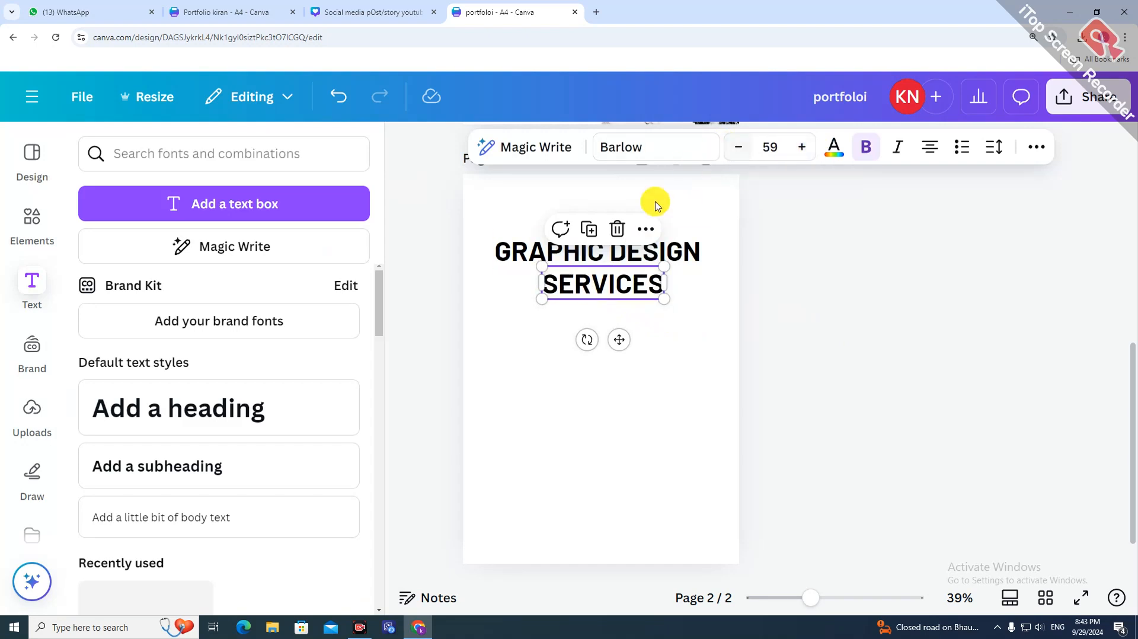
pyautogui.moveTo(539, 269); pyautogui.dragTo(482, 238)
pyautogui.moveTo(659, 290); pyautogui.dragTo(675, 294)
pyautogui.click(805, 146)
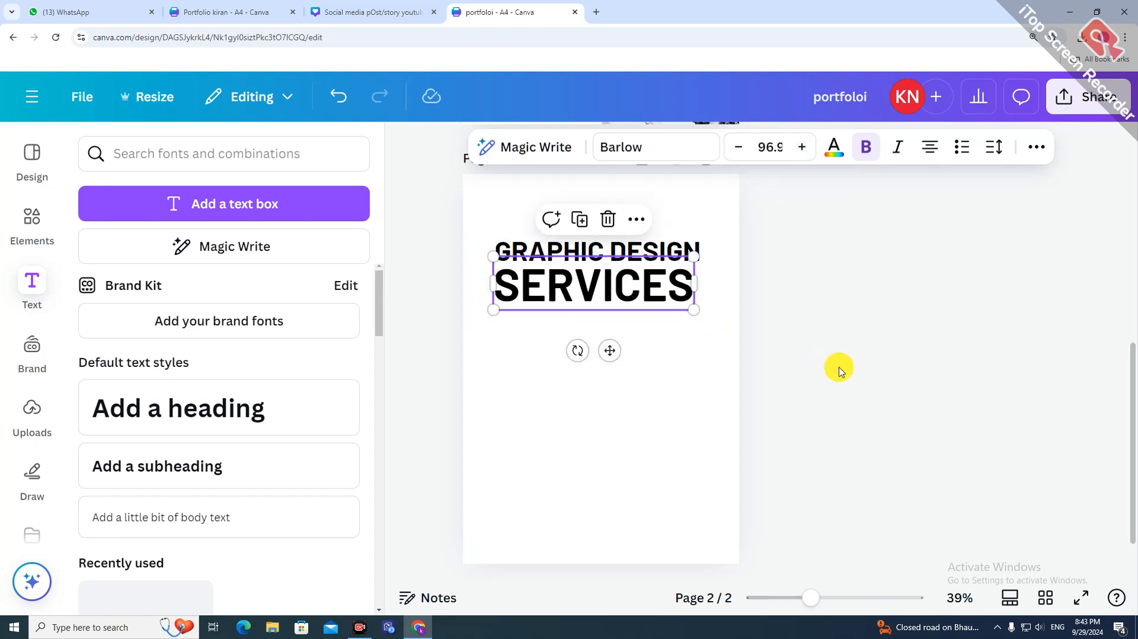
# - Reduce the GRAPHIC DESIGN heading's font size slightly and reposition the SERVICES heading directly beneath it
pyautogui.click(647, 250)
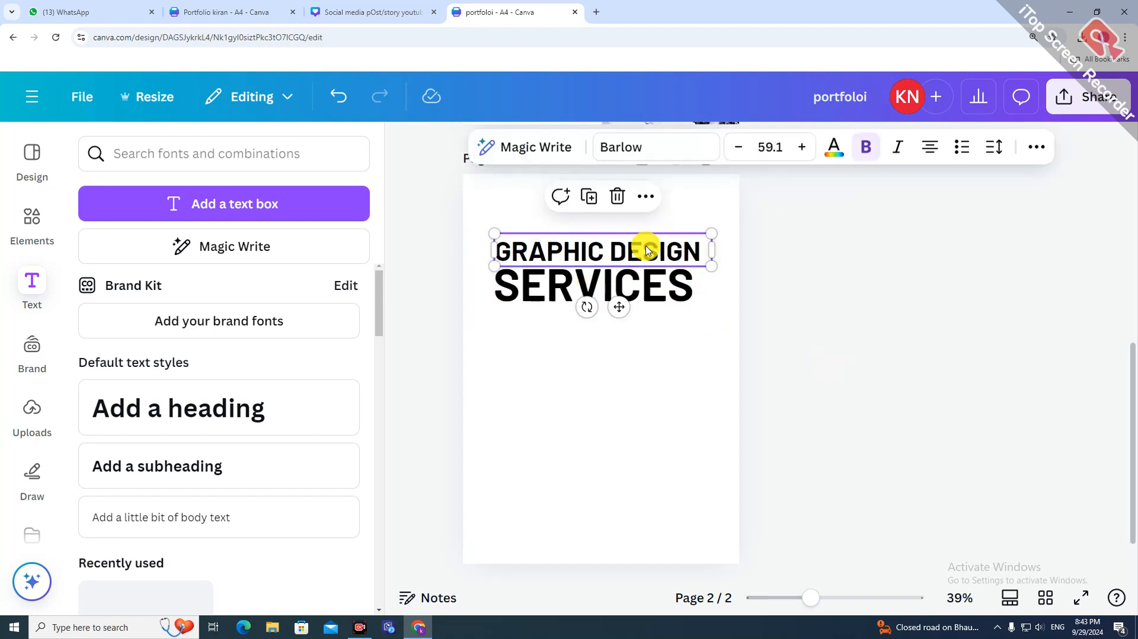
pyautogui.click(727, 148)
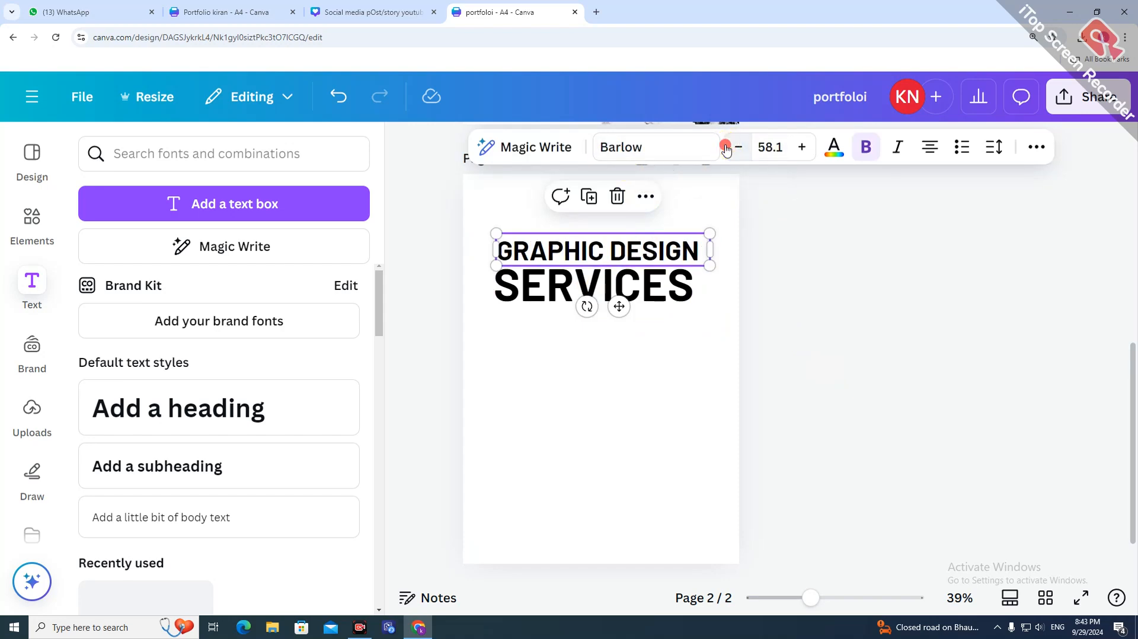
pyautogui.click(727, 148)
pyautogui.click(694, 337)
pyautogui.moveTo(658, 295); pyautogui.dragTo(668, 313)
pyautogui.click(834, 358)
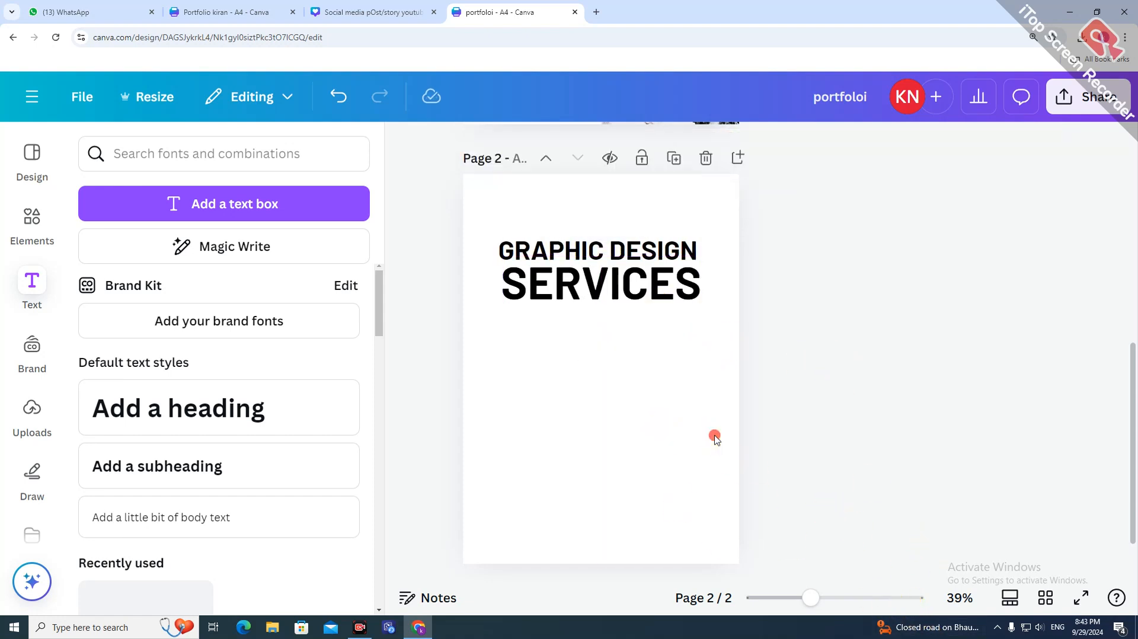
# - Colour the SERVICES heading with the document's red-orange and move both heading lines slightly up the page, aligned with each other
pyautogui.click(624, 248)
pyautogui.click(679, 279)
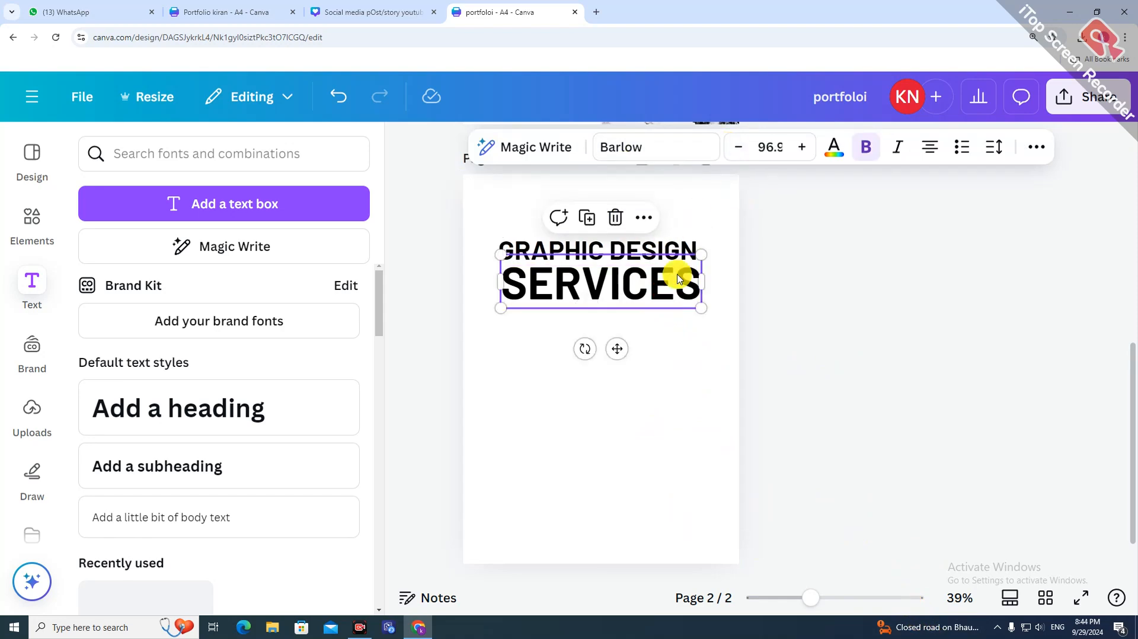
pyautogui.click(836, 147)
pyautogui.click(241, 287)
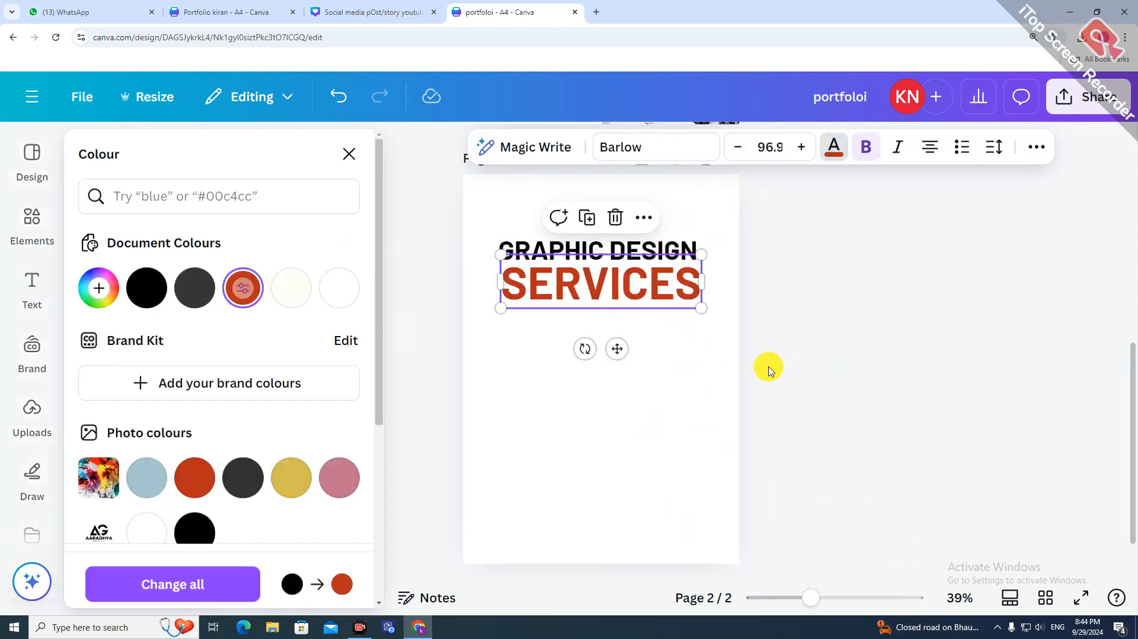
pyautogui.click(670, 449)
pyautogui.click(873, 379)
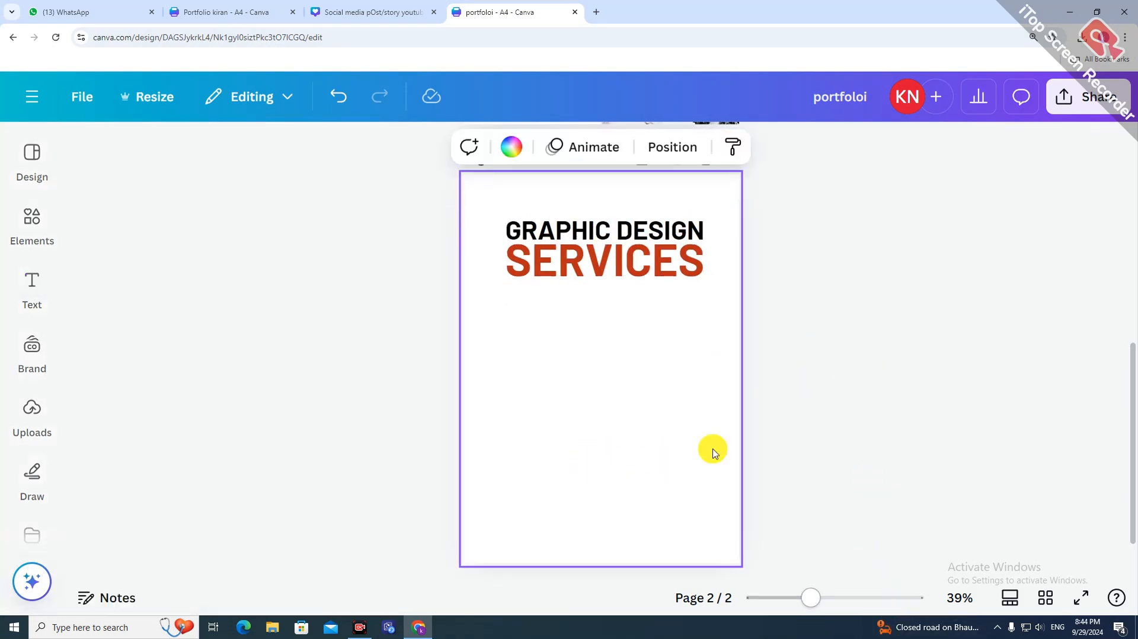
pyautogui.click(855, 338)
pyautogui.click(623, 394)
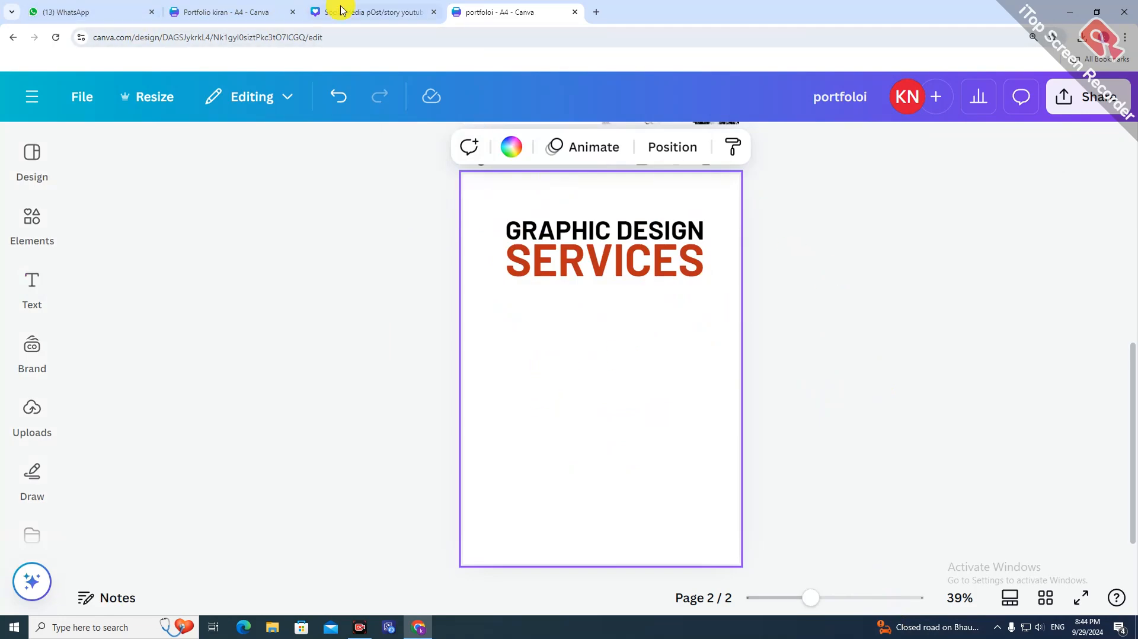
# - Copy the bulleted services list from the "Social media pOst/story" design and place it on page 2 beneath the SERVICES heading
pyautogui.click(366, 5)
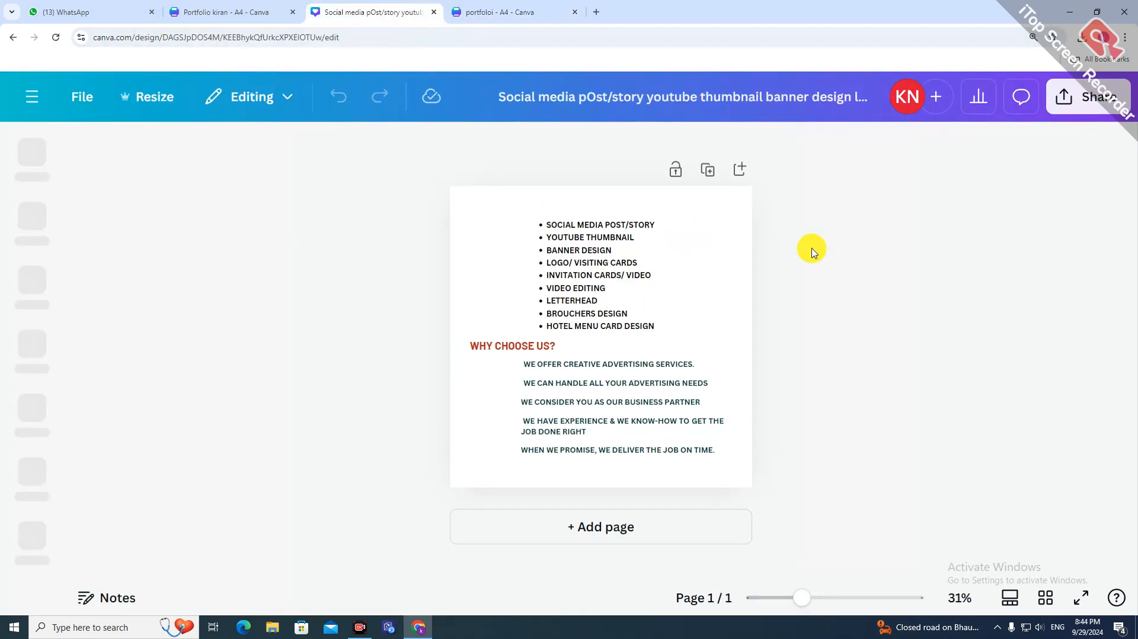
pyautogui.click(564, 255)
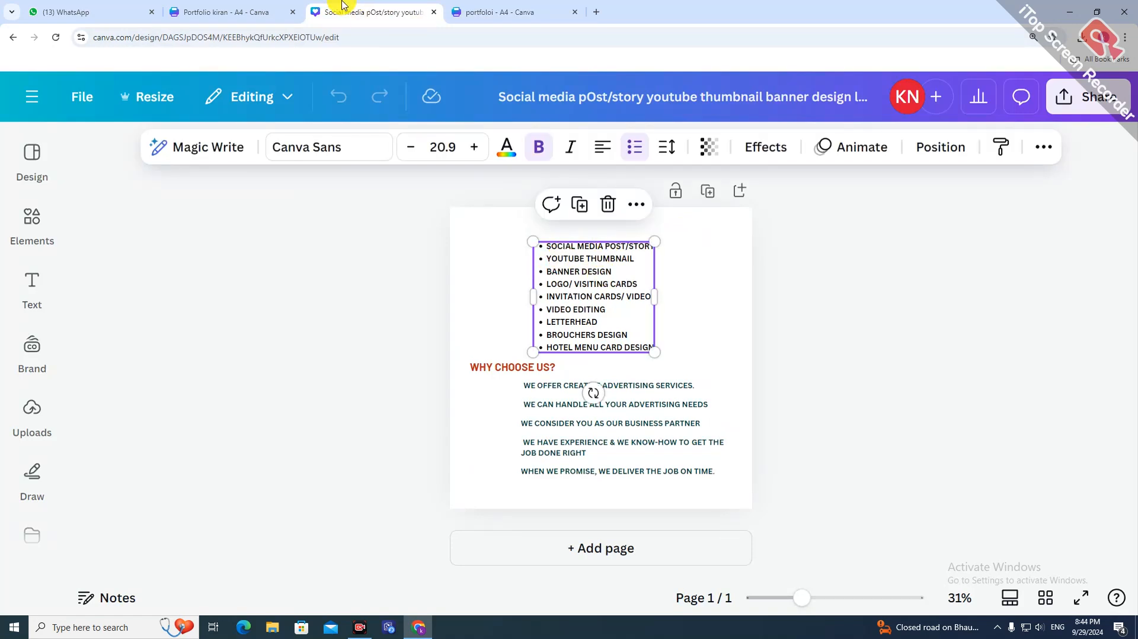
pyautogui.click(499, 12)
pyautogui.hotkey('ctrl', 'v')
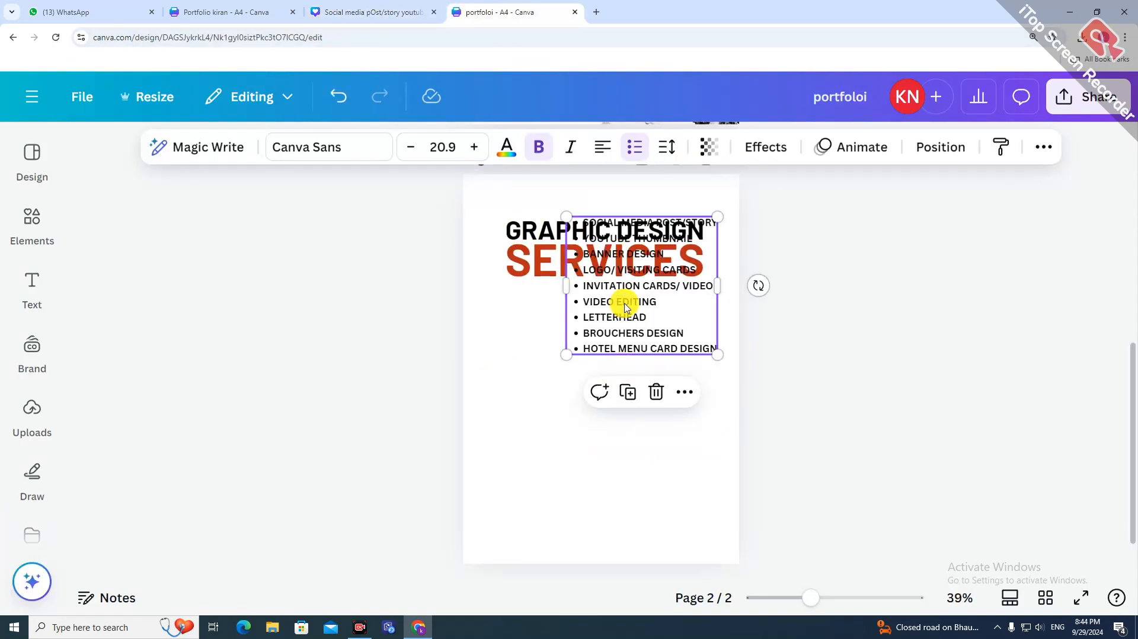
pyautogui.moveTo(622, 300); pyautogui.dragTo(676, 386)
pyautogui.click(750, 402)
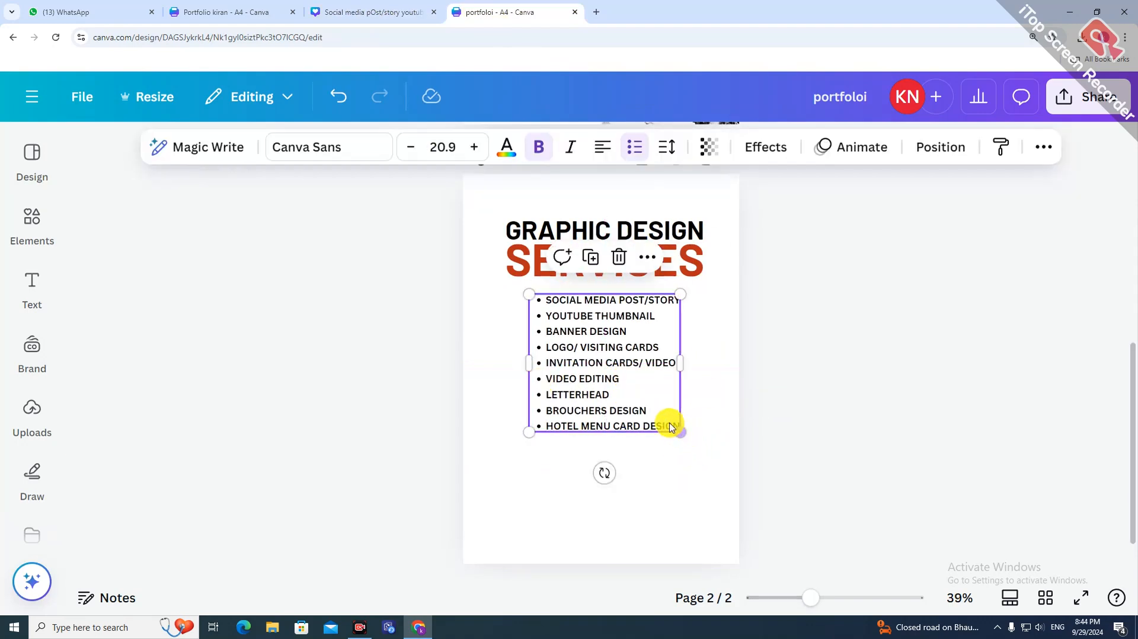
pyautogui.click(851, 427)
pyautogui.click(629, 423)
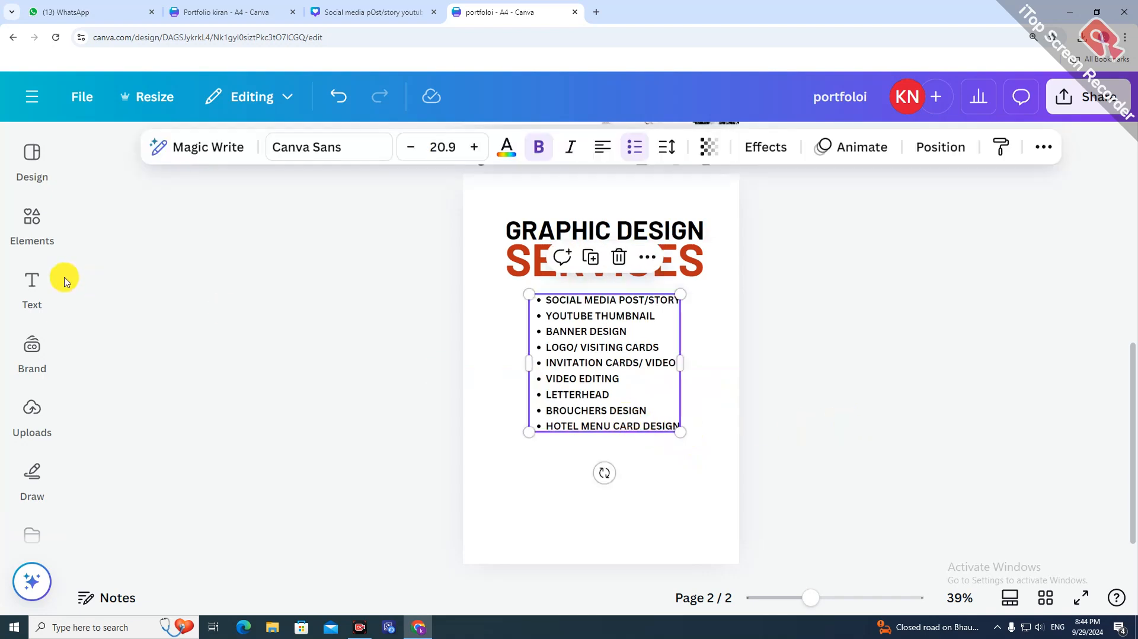
# - Search the elements library for "girl with laptop"
pyautogui.click(32, 219)
pyautogui.click(329, 155)
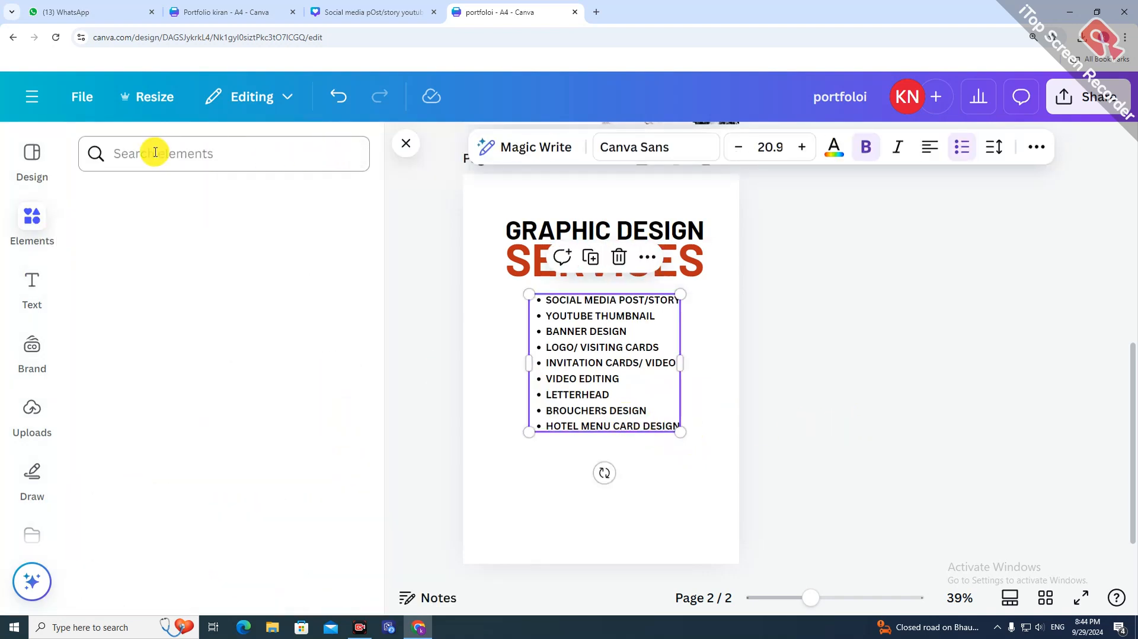
pyautogui.click(154, 153)
pyautogui.write('GI')
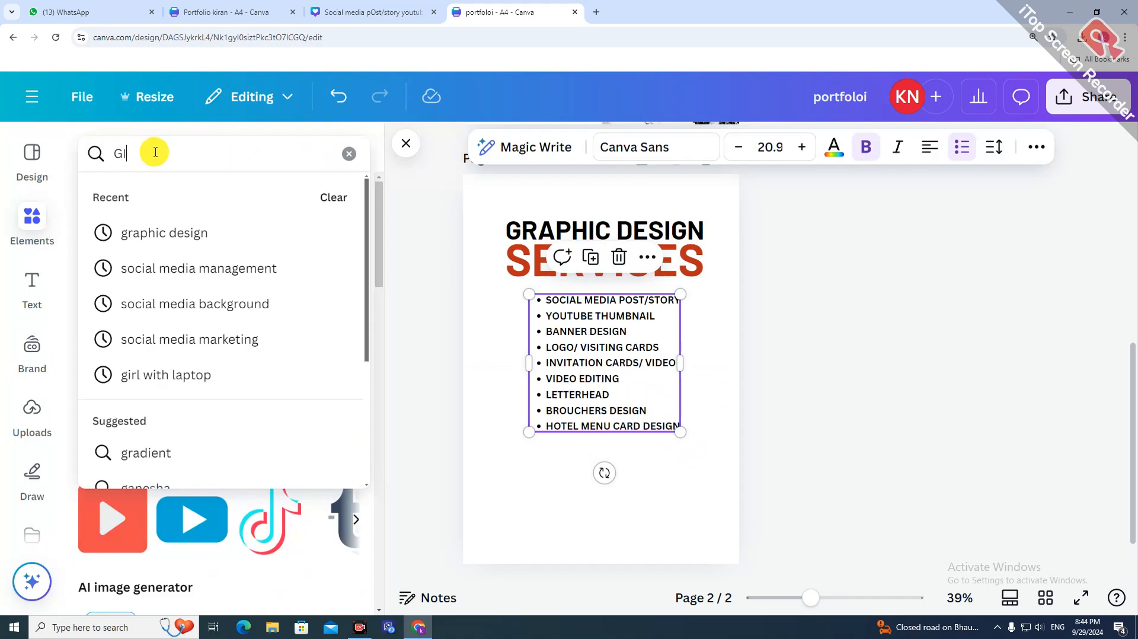
pyautogui.write('RL WITH')
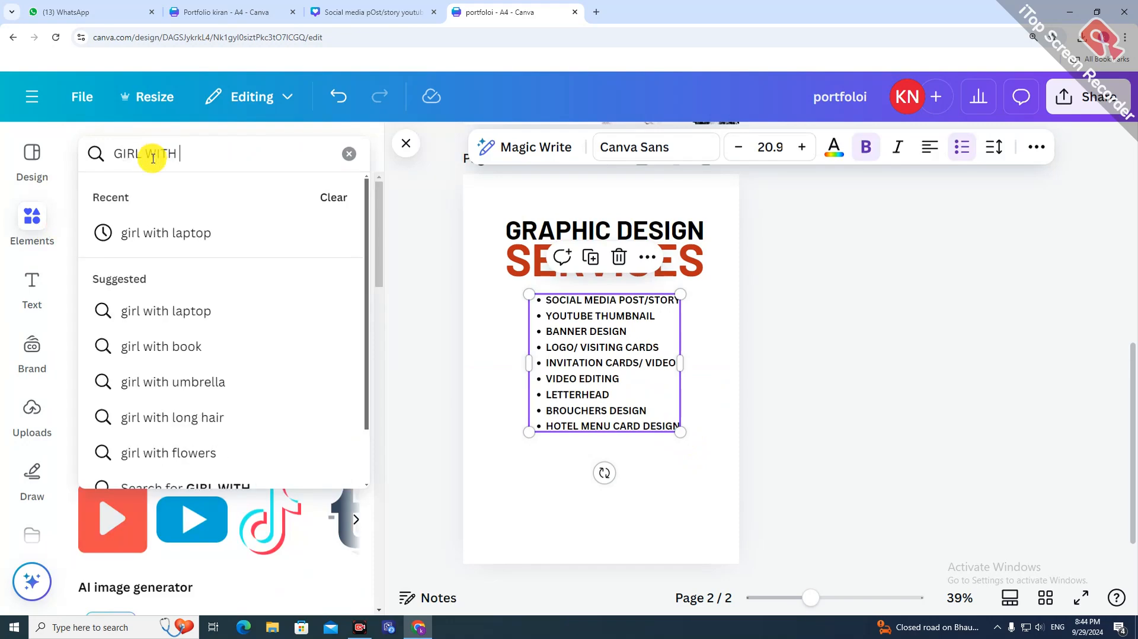
pyautogui.click(172, 233)
pyautogui.click(136, 320)
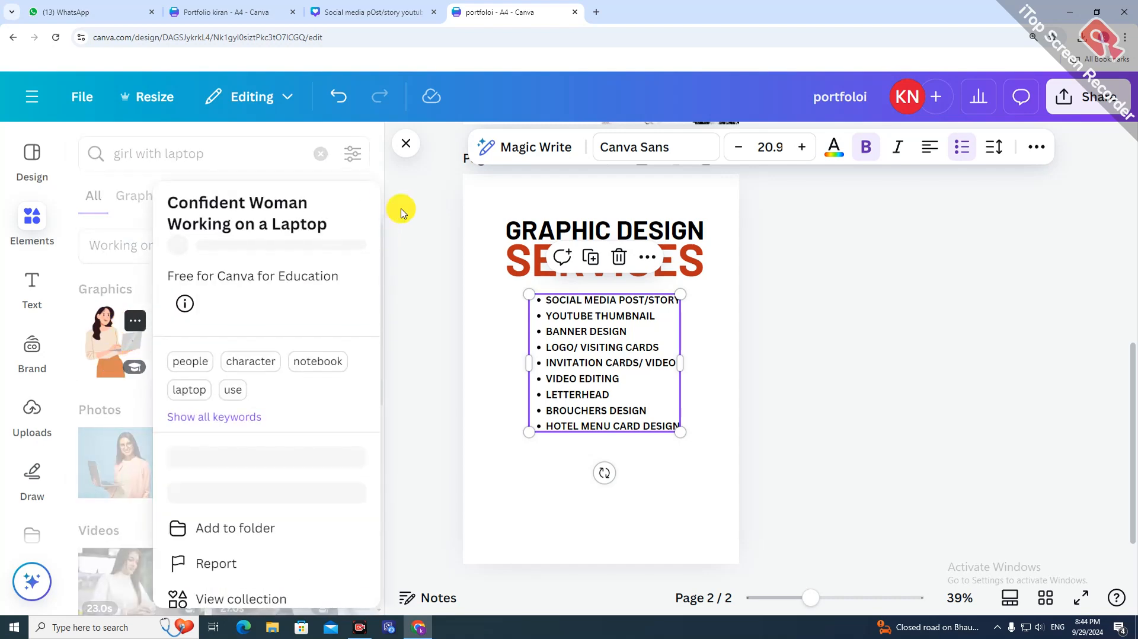
pyautogui.click(400, 214)
# - Insert the graphic of the standing woman holding a laptop, shrink it to about half size and place it in page 2's lower-left corner
pyautogui.click(113, 341)
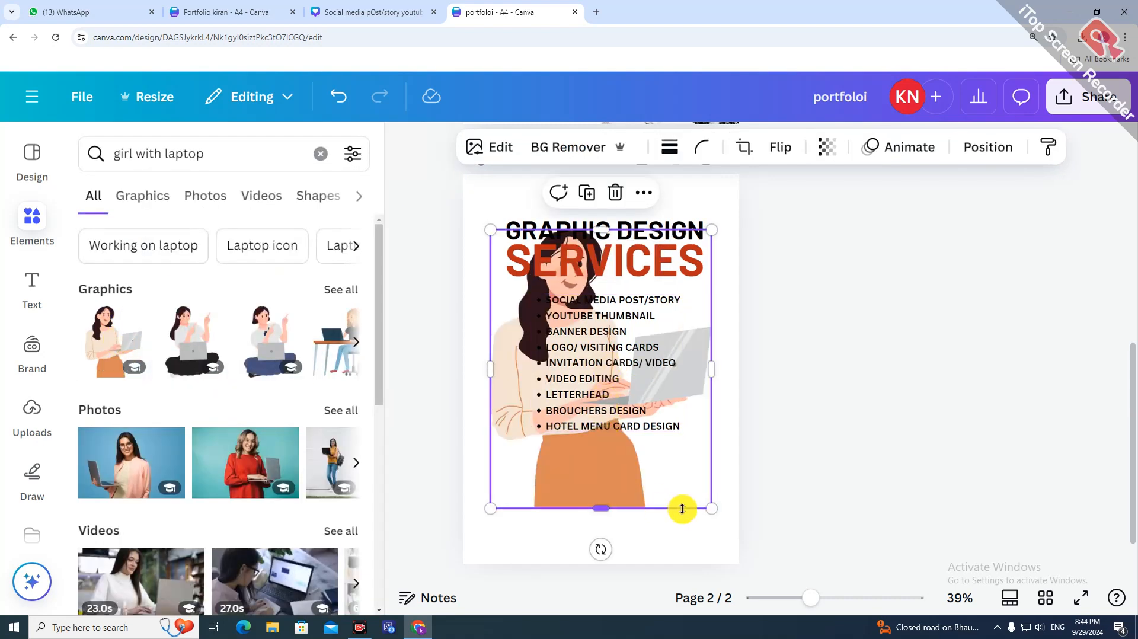
pyautogui.moveTo(710, 506); pyautogui.dragTo(600, 368)
pyautogui.moveTo(506, 360); pyautogui.dragTo(476, 541)
pyautogui.click(802, 420)
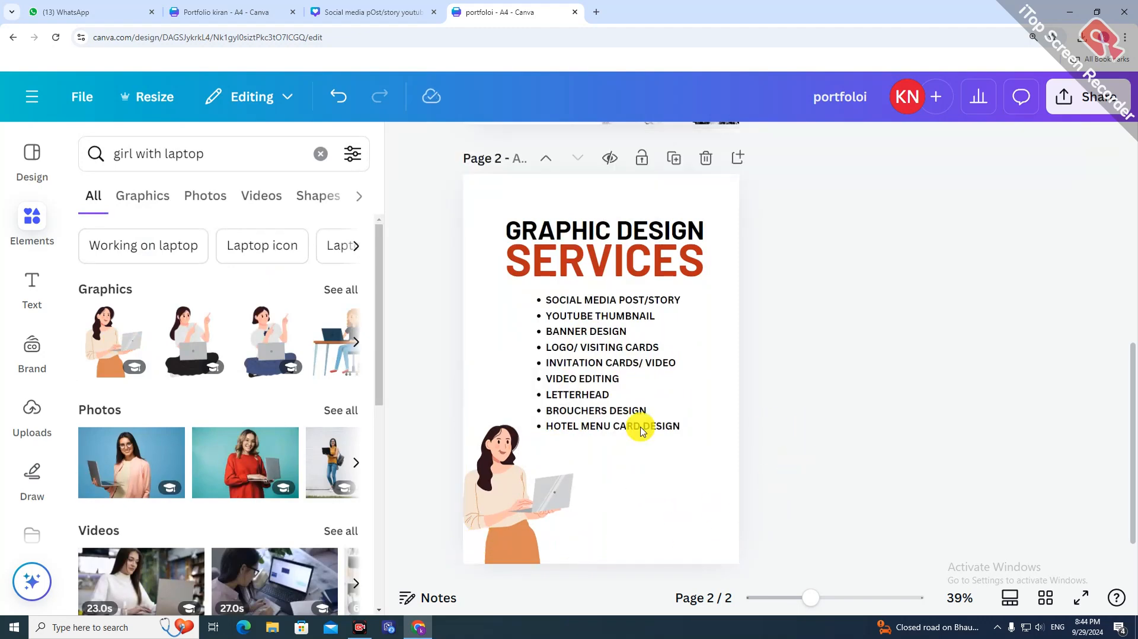
# - Search the elements for "graphic design" and browse the photo results for a suitable image
pyautogui.click(24, 232)
pyautogui.click(320, 160)
pyautogui.click(196, 159)
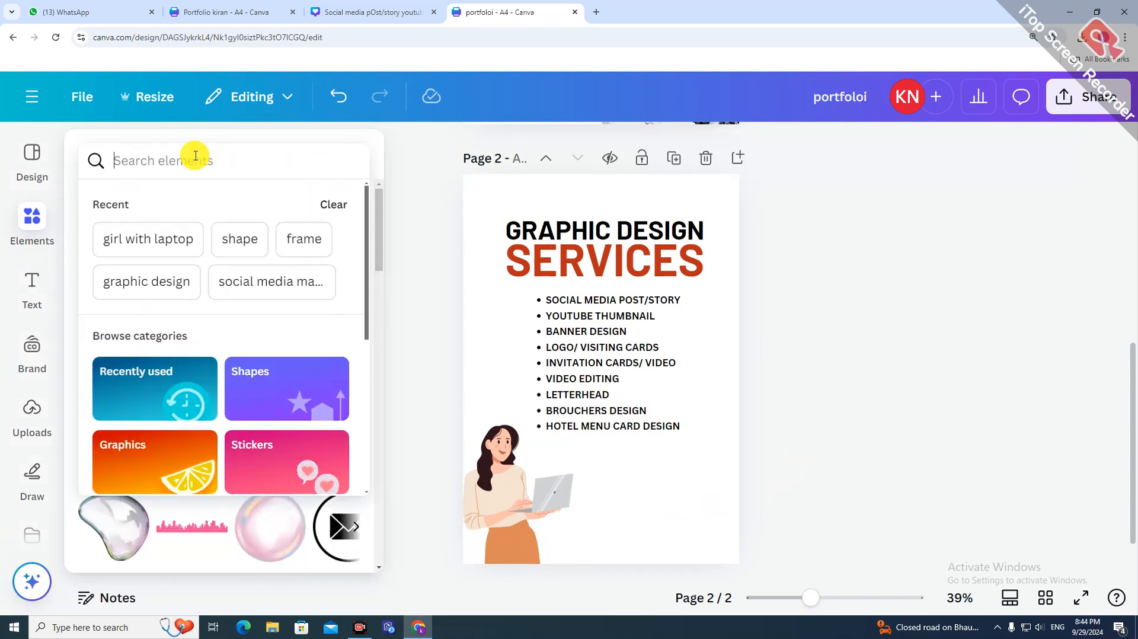
pyautogui.write('GRAPHIC')
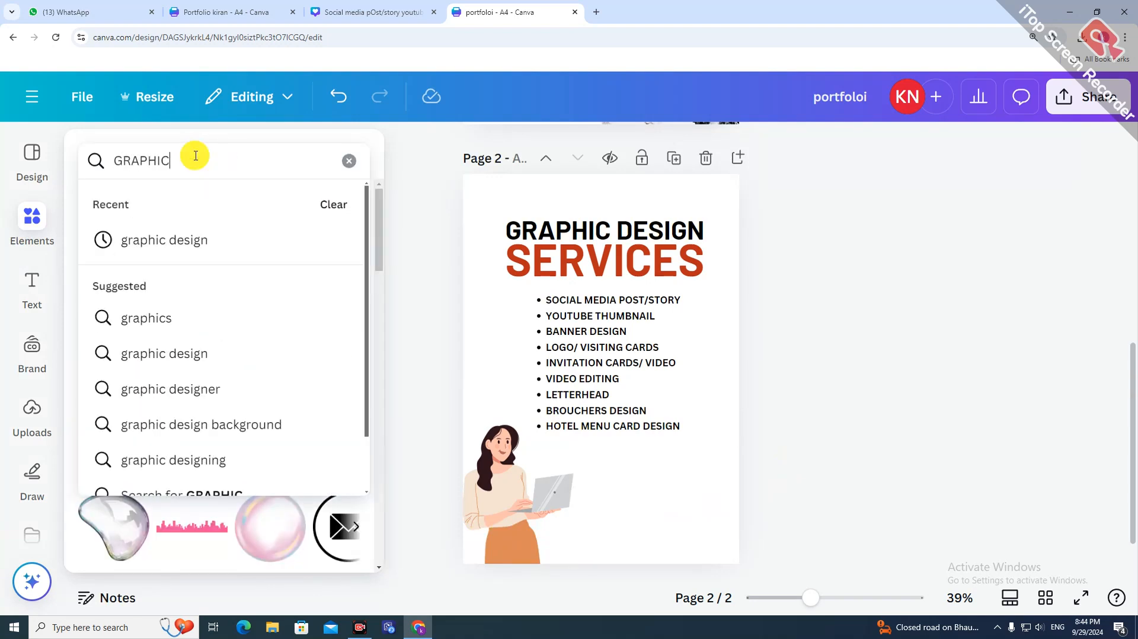
pyautogui.click(227, 240)
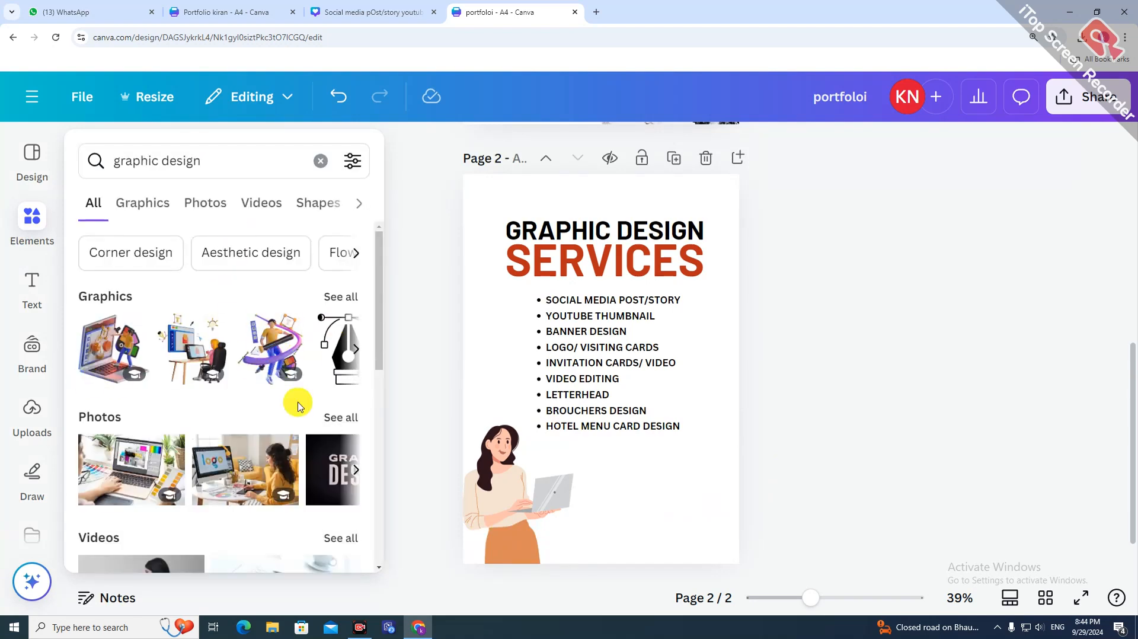
pyautogui.click(352, 418)
pyautogui.scroll(-5, 359, 460)
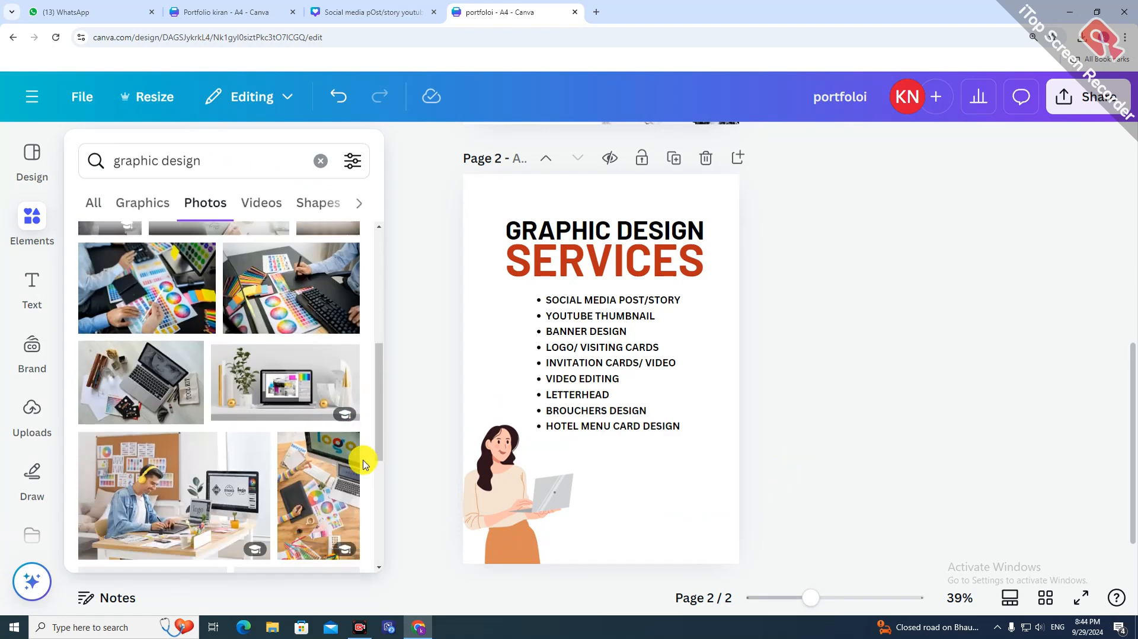
pyautogui.scroll(-5, 362, 463)
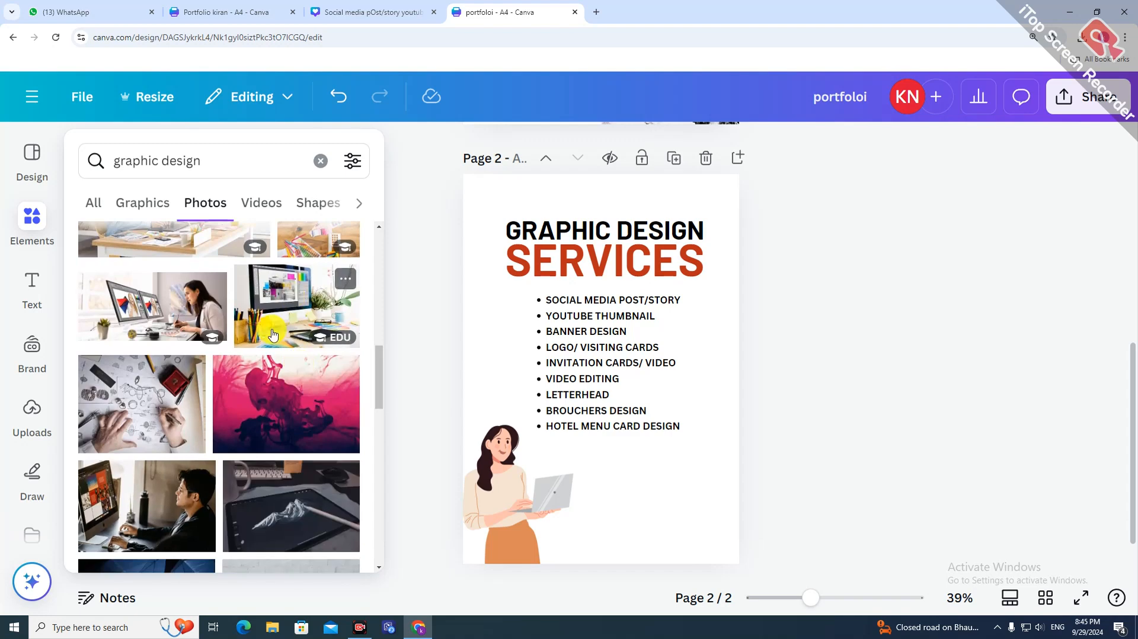
pyautogui.scroll(-2, 259, 395)
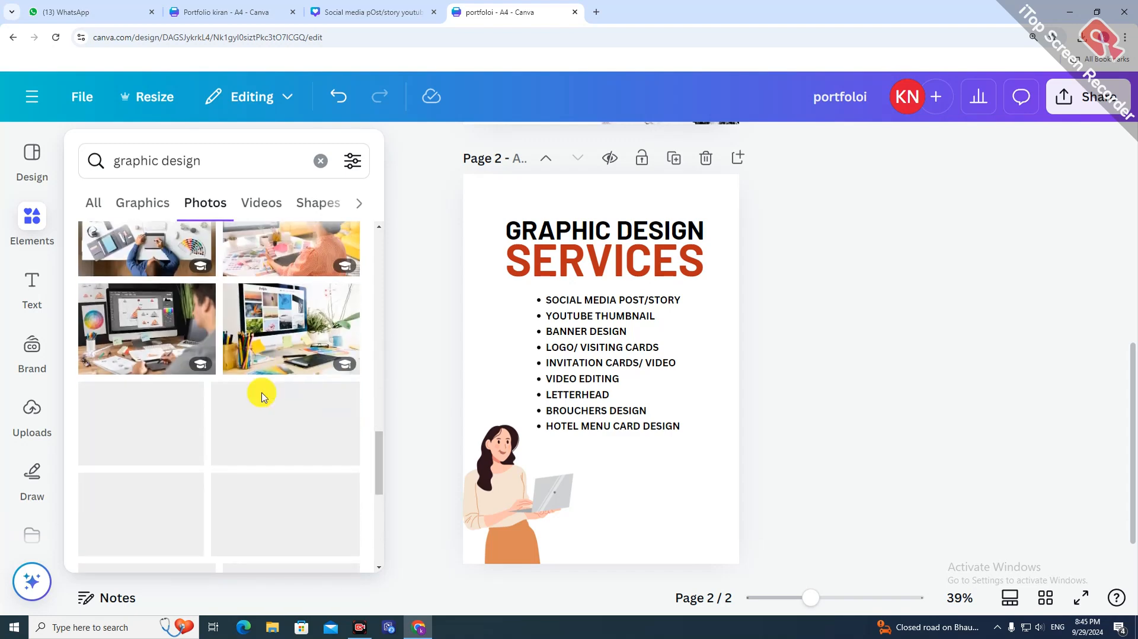
# - Insert the recently used photo of a coffee cup and laptop on a desk into page 2
pyautogui.click(321, 160)
pyautogui.click(346, 255)
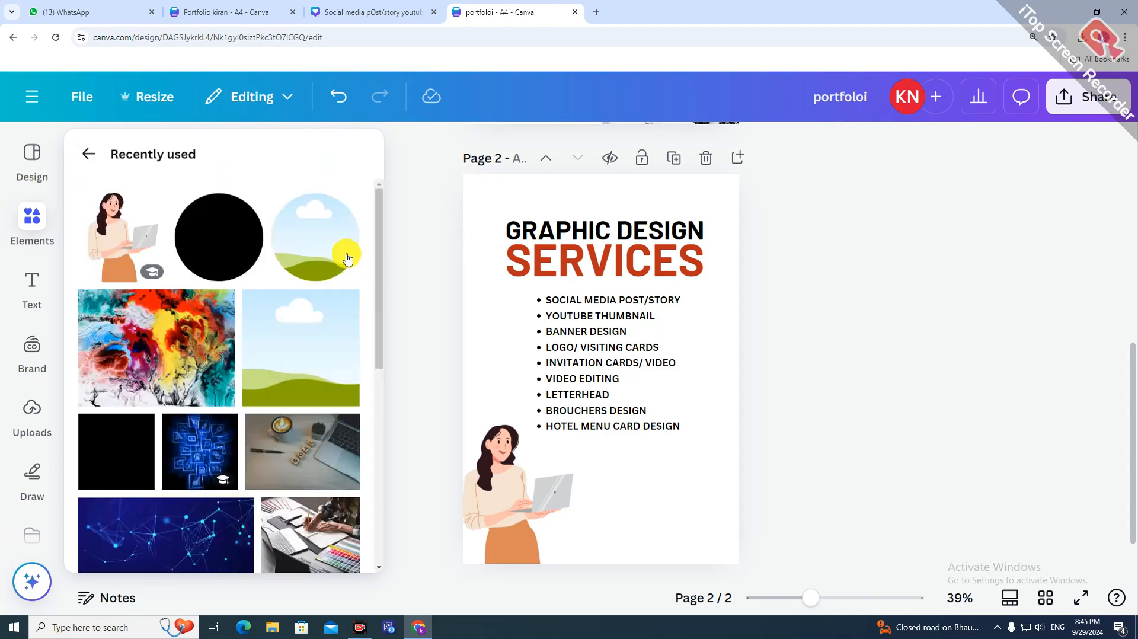
pyautogui.scroll(-1, 313, 448)
pyautogui.click(292, 391)
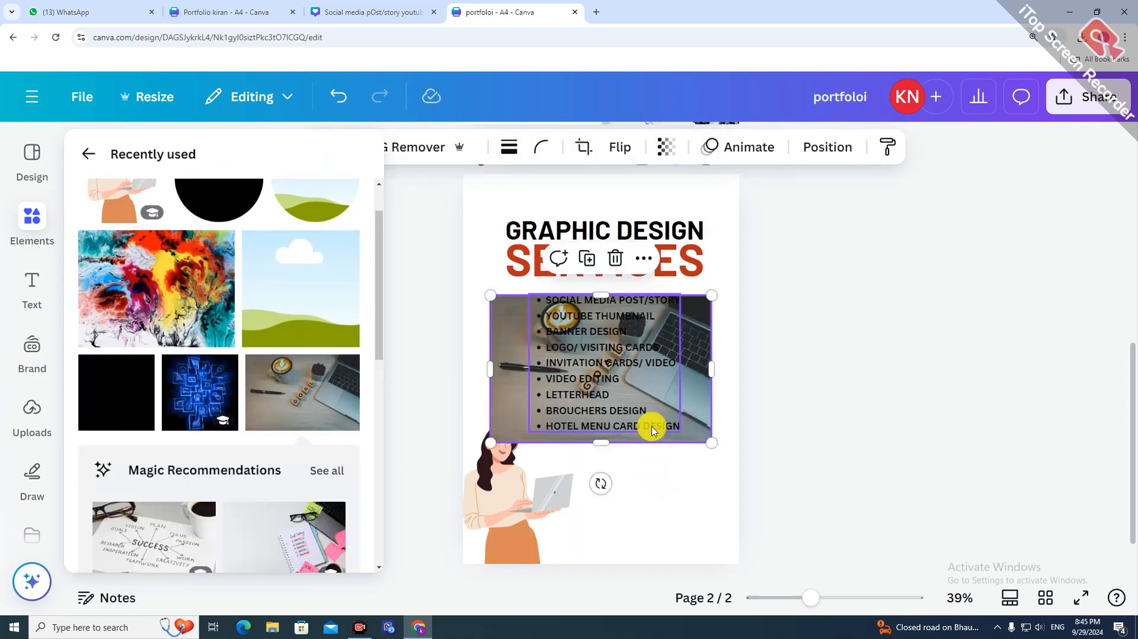
pyautogui.click(770, 383)
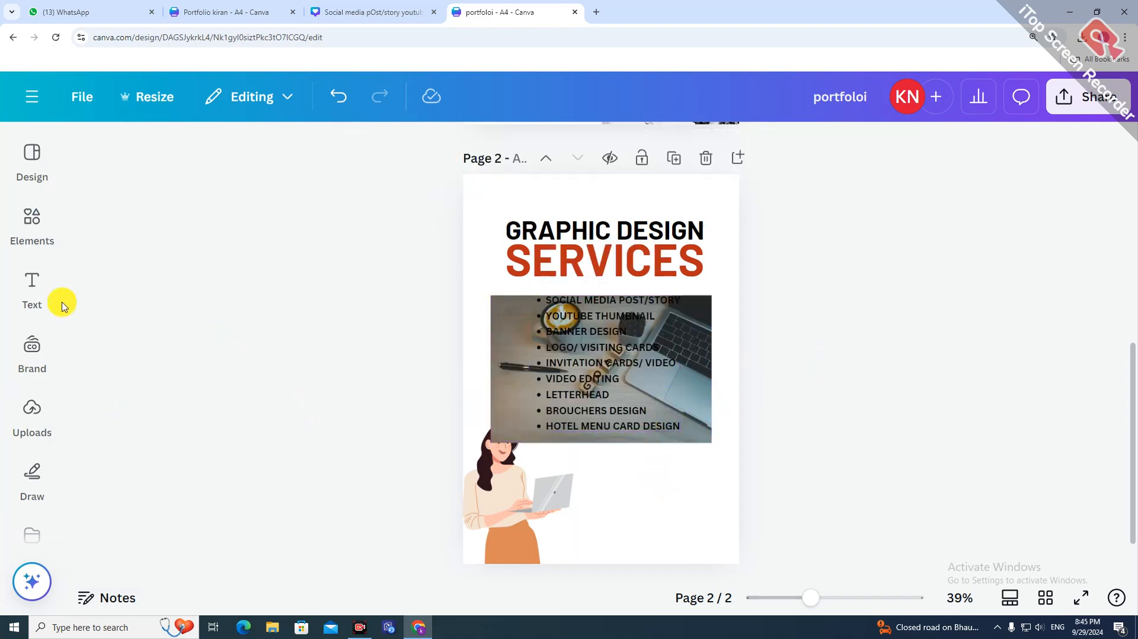
pyautogui.click(32, 224)
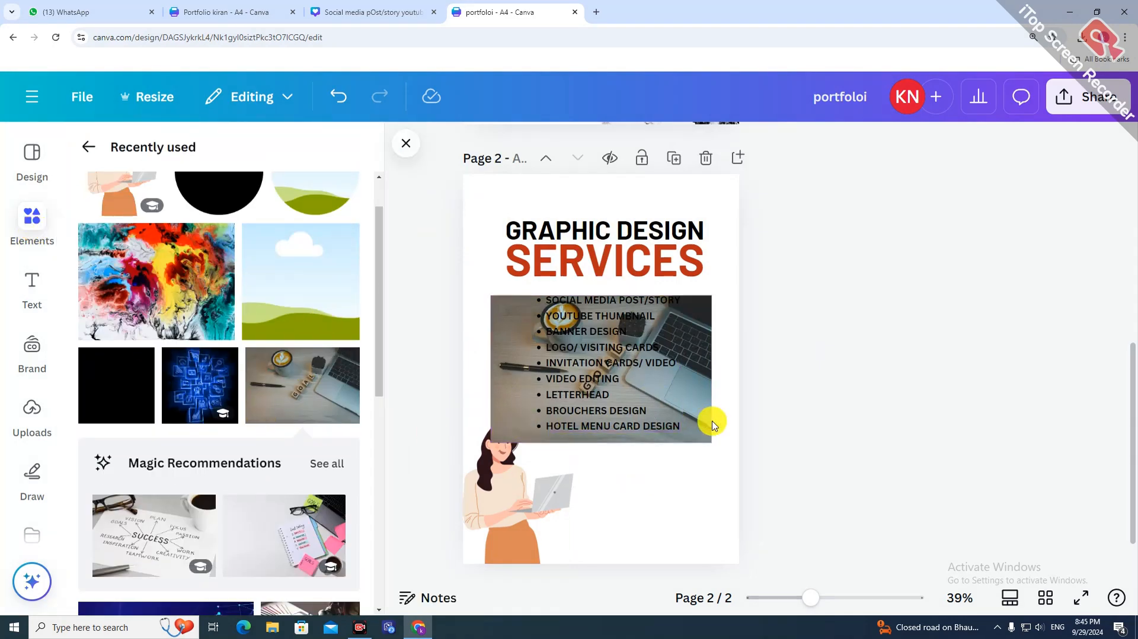
pyautogui.click(688, 404)
pyautogui.click(413, 192)
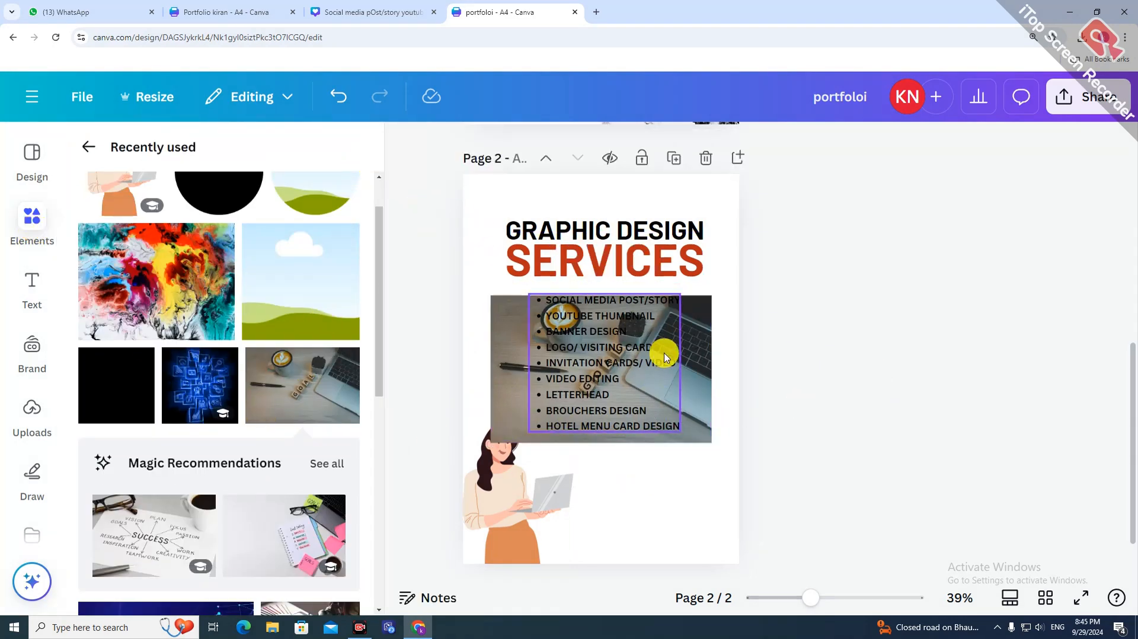
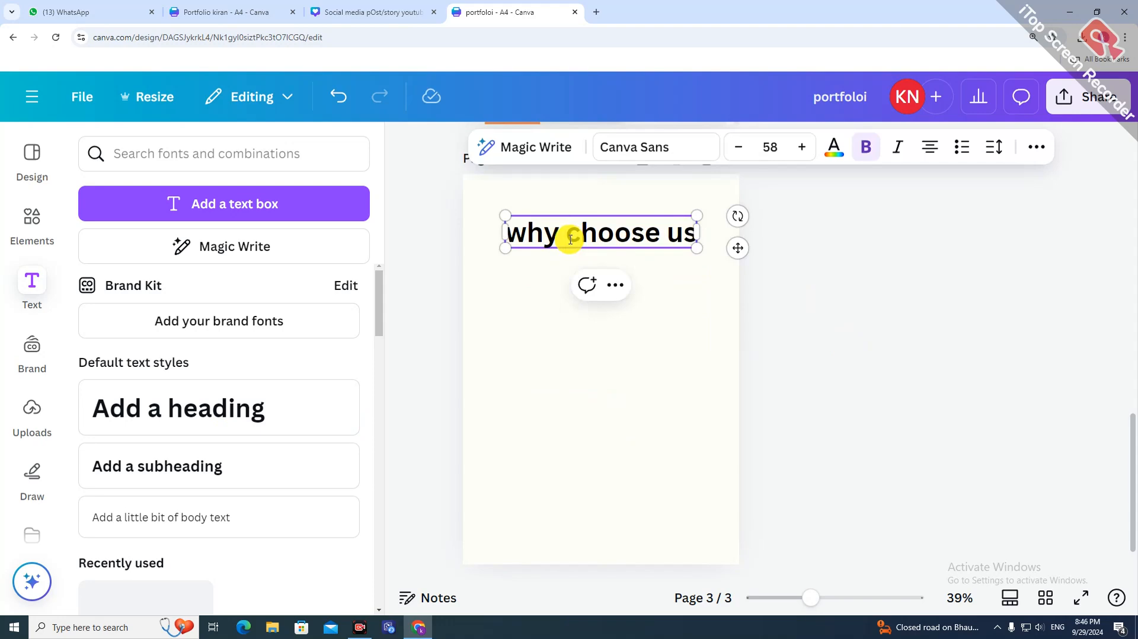
# - Break the "why choose us" heading into two lines after "why" and move it to the upper left of page 3
pyautogui.press('Return')
pyautogui.click(844, 306)
pyautogui.moveTo(602, 236); pyautogui.dragTo(559, 222)
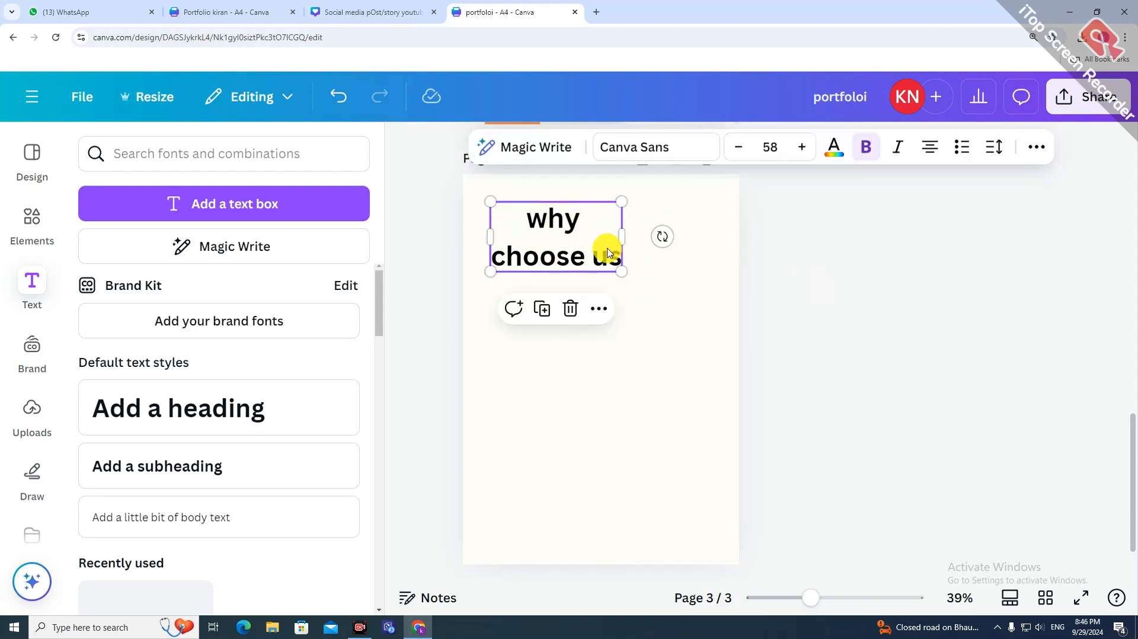
# - Replace page 3's heading with the red "WHY CHOOSE US?" text copied from the "Social media pOst/story" design, placed near the page's upper left
pyautogui.click(343, 7)
pyautogui.click(559, 422)
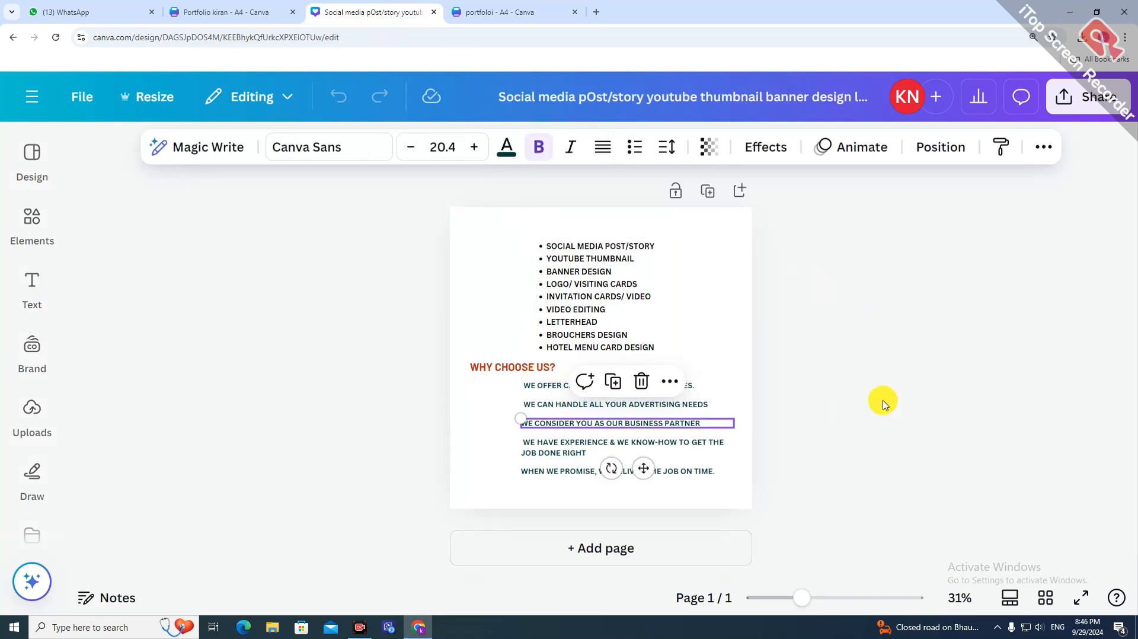
pyautogui.moveTo(497, 382); pyautogui.dragTo(740, 492)
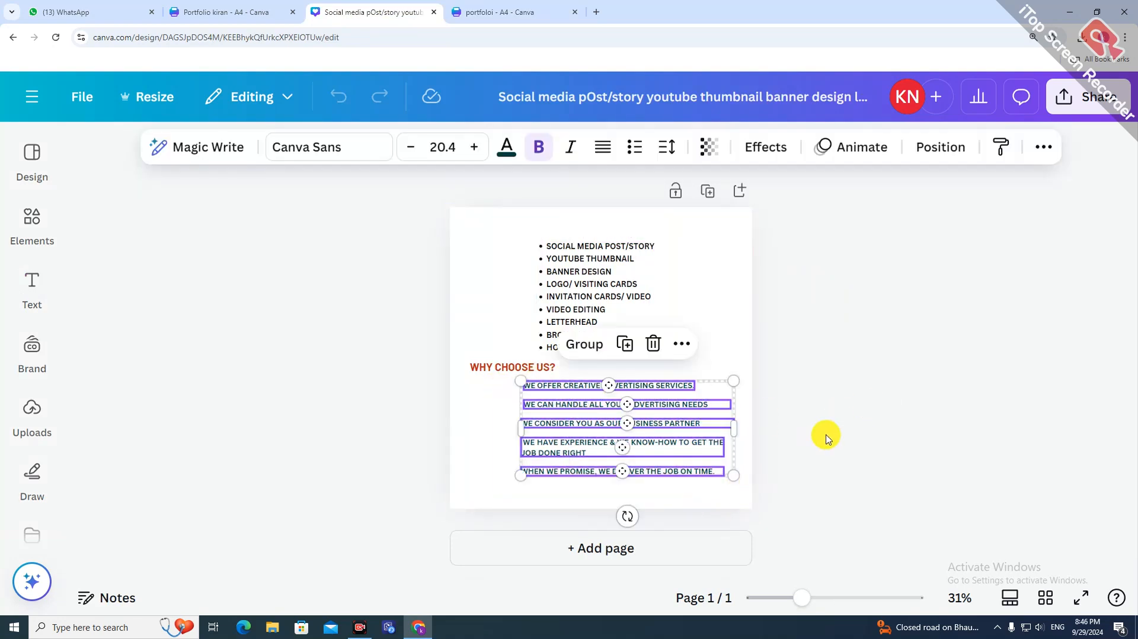
pyautogui.click(542, 369)
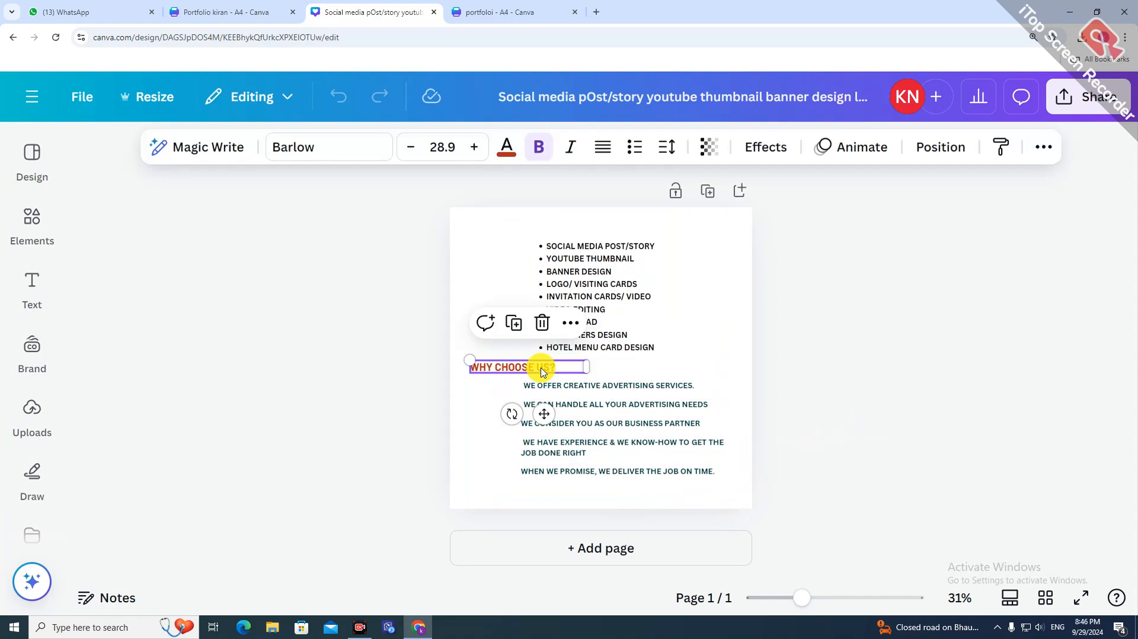
pyautogui.click(498, 12)
pyautogui.press('Delete')
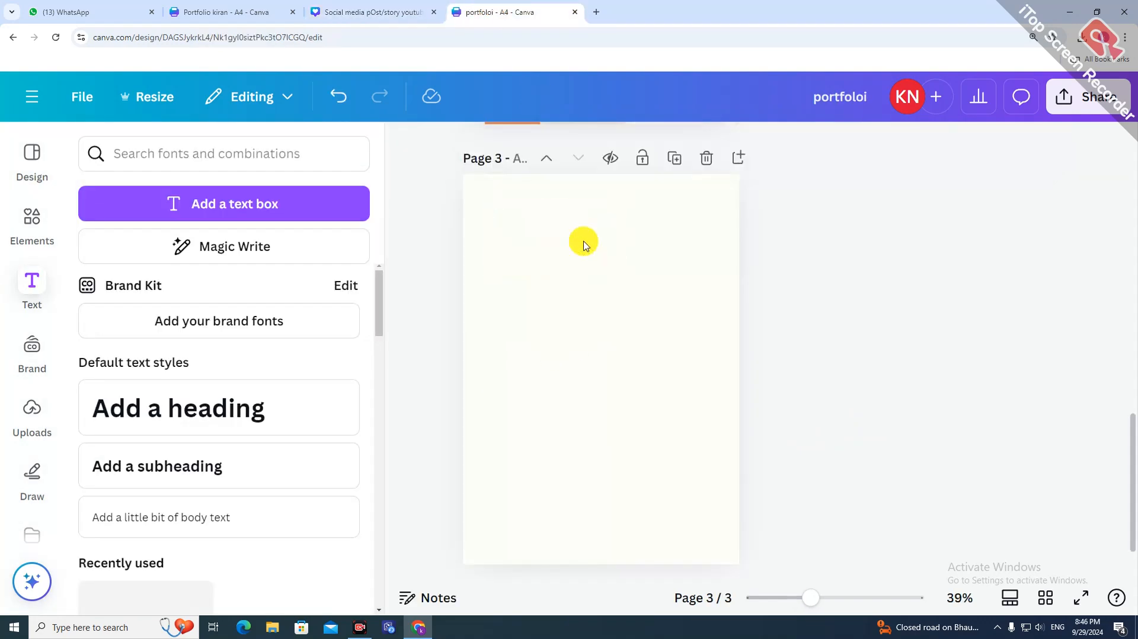
pyautogui.click(580, 243)
pyautogui.hotkey('ctrl', 'v')
pyautogui.moveTo(578, 371); pyautogui.dragTo(573, 223)
pyautogui.click(798, 266)
# - Add a red rounded rectangle below page 3's heading, widened to nearly the page width and flattened into a bar
pyautogui.click(32, 226)
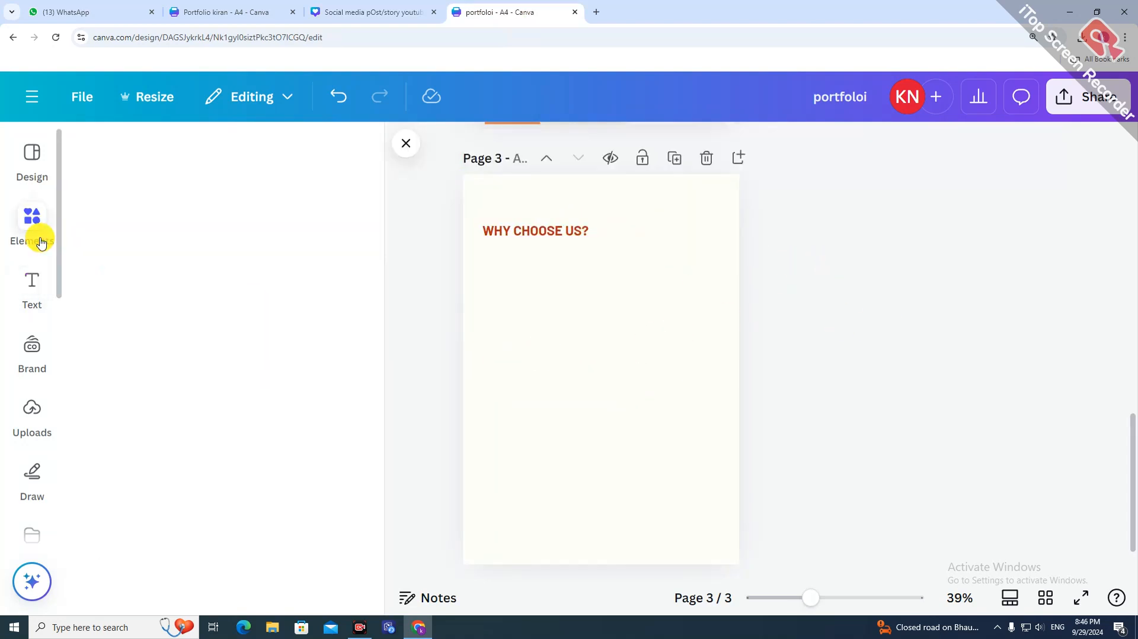
pyautogui.click(91, 145)
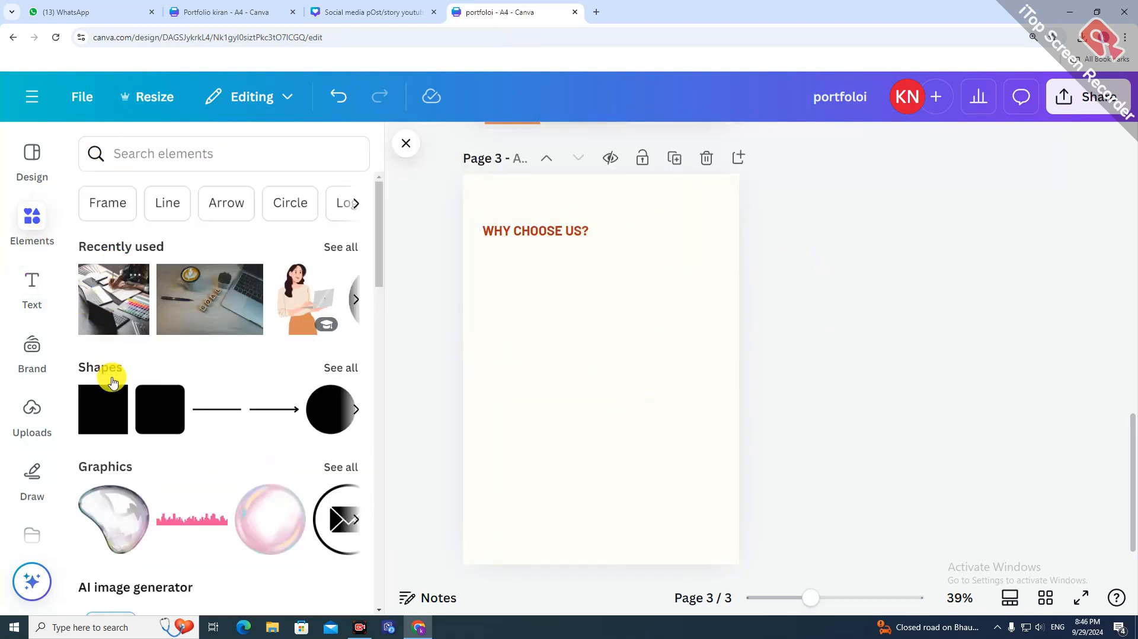
pyautogui.click(156, 403)
pyautogui.moveTo(592, 385); pyautogui.dragTo(716, 272)
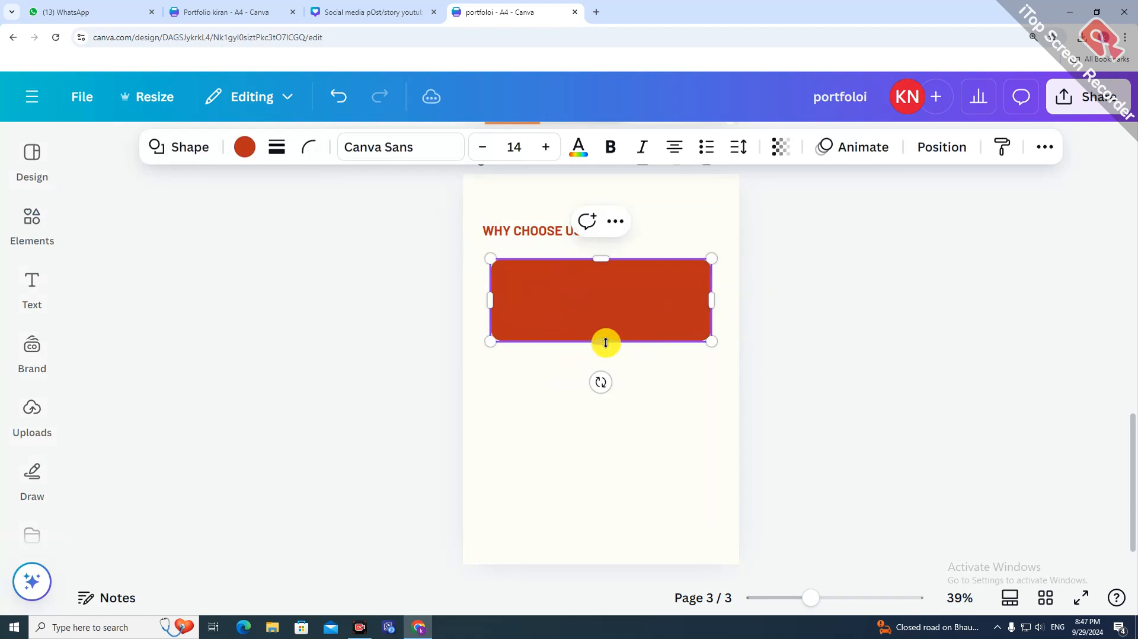
pyautogui.moveTo(604, 339); pyautogui.dragTo(603, 268)
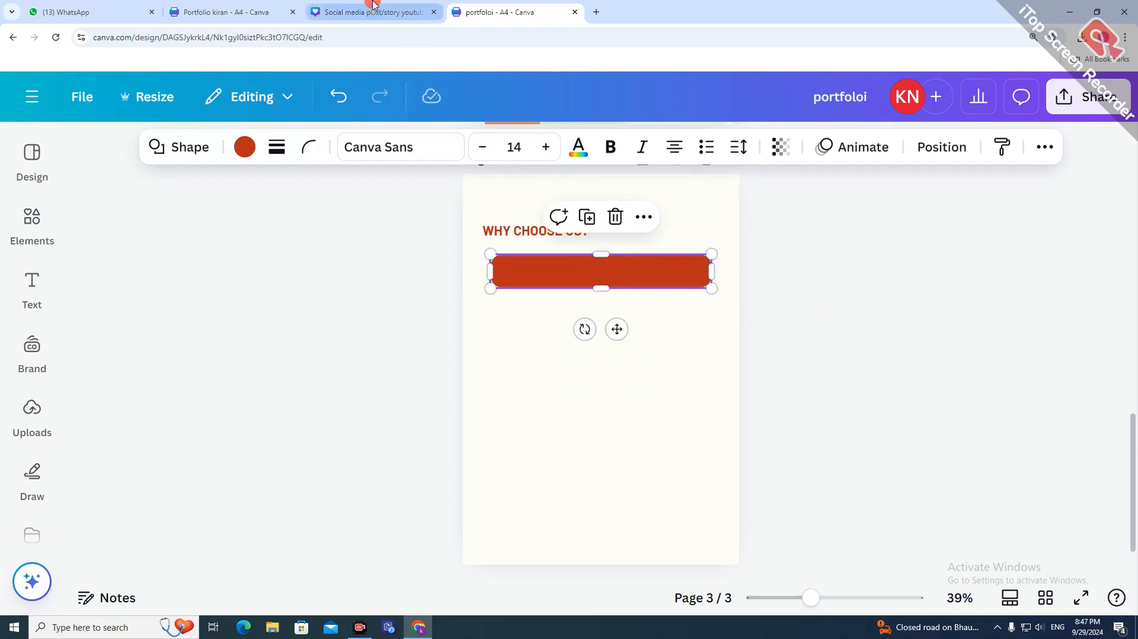
pyautogui.click(373, 9)
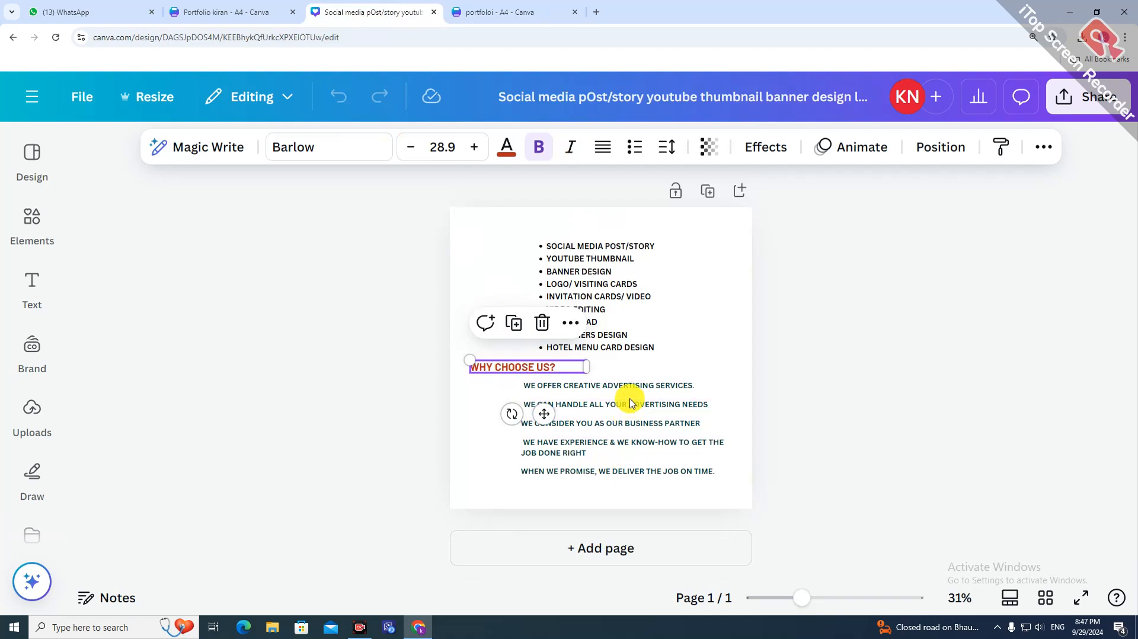
pyautogui.click(551, 7)
# - Duplicate the red bar until five evenly spaced bars are stacked below page 3's heading
pyautogui.click(584, 219)
pyautogui.moveTo(599, 271); pyautogui.dragTo(594, 312)
pyautogui.click(587, 261)
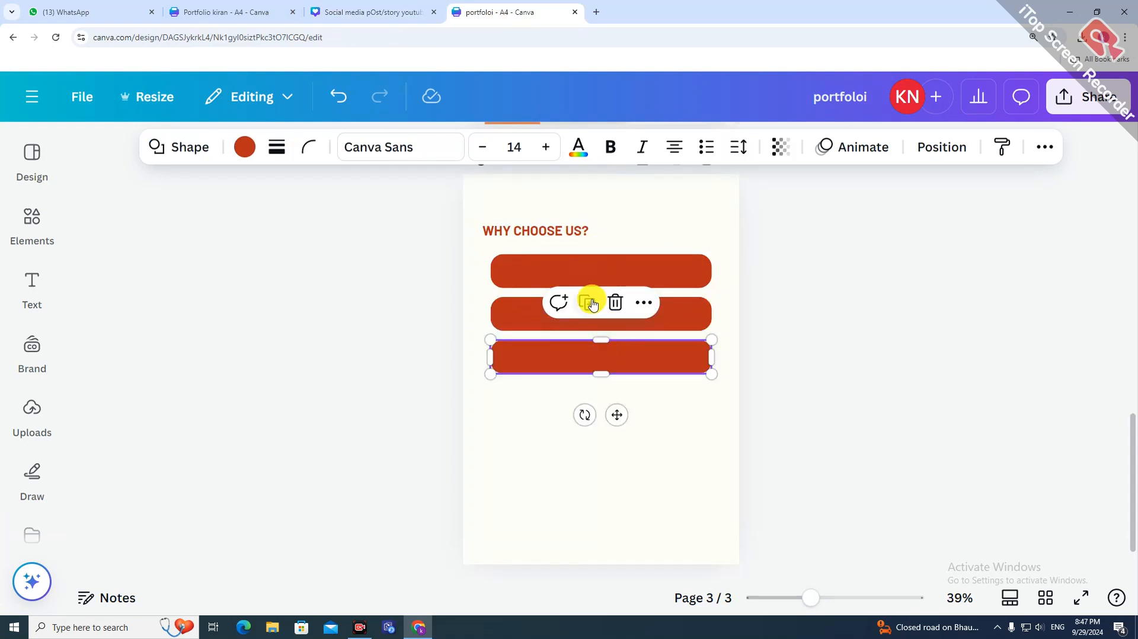
pyautogui.click(587, 303)
pyautogui.click(604, 326)
pyautogui.click(588, 262)
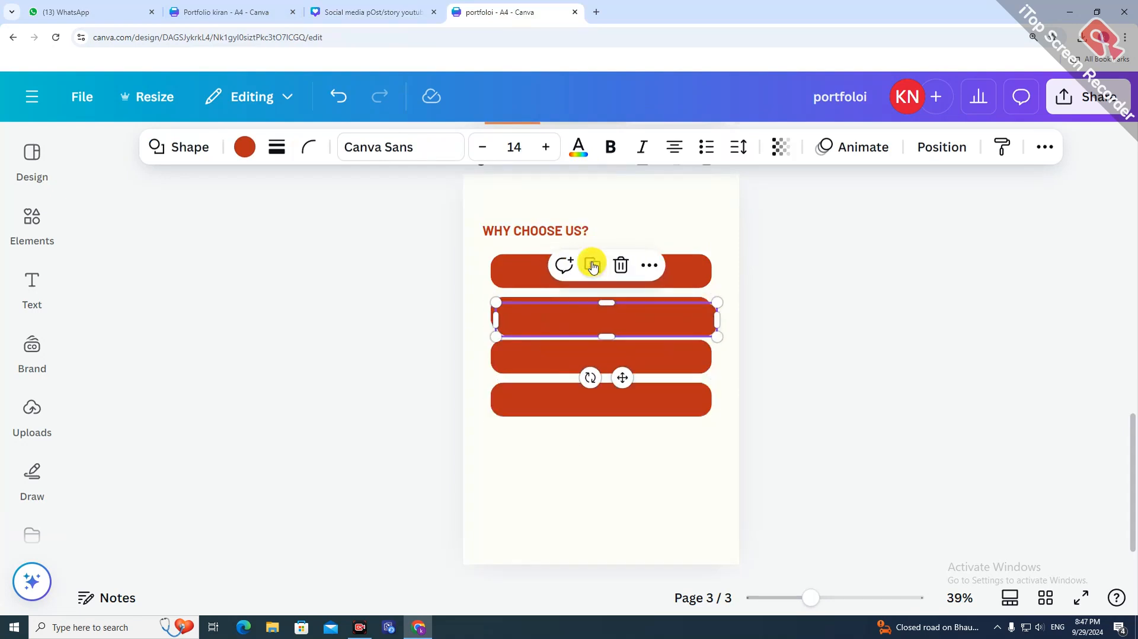
pyautogui.moveTo(621, 323); pyautogui.dragTo(617, 449)
pyautogui.click(712, 461)
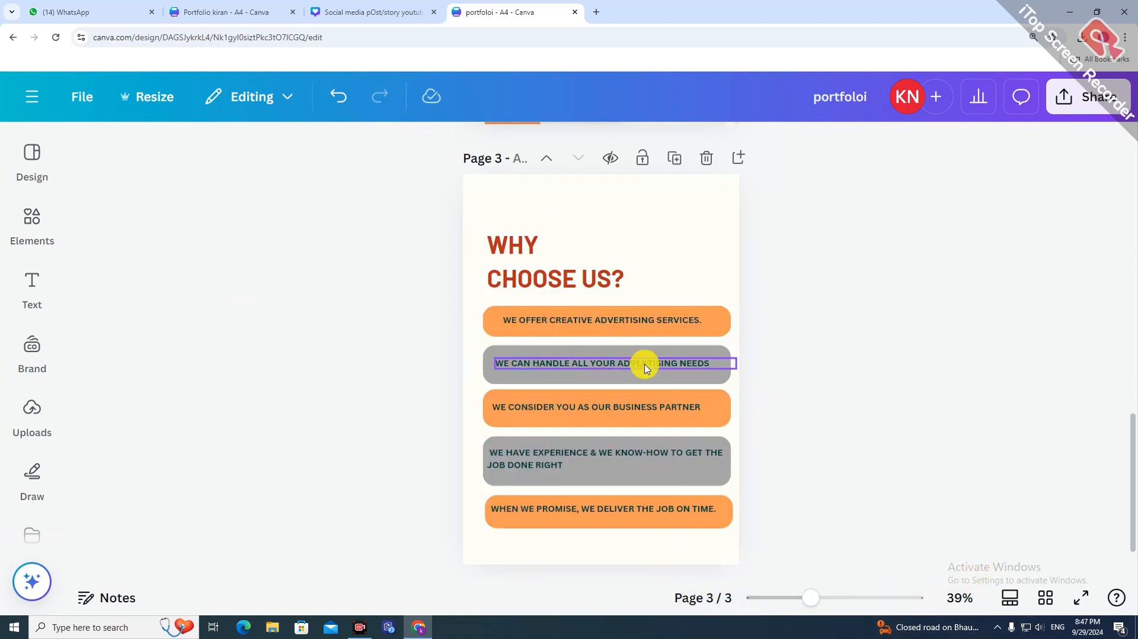
# - Check the fill colour of the bars, the text line on each one and the heading on page 3
pyautogui.click(721, 310)
pyautogui.click(245, 150)
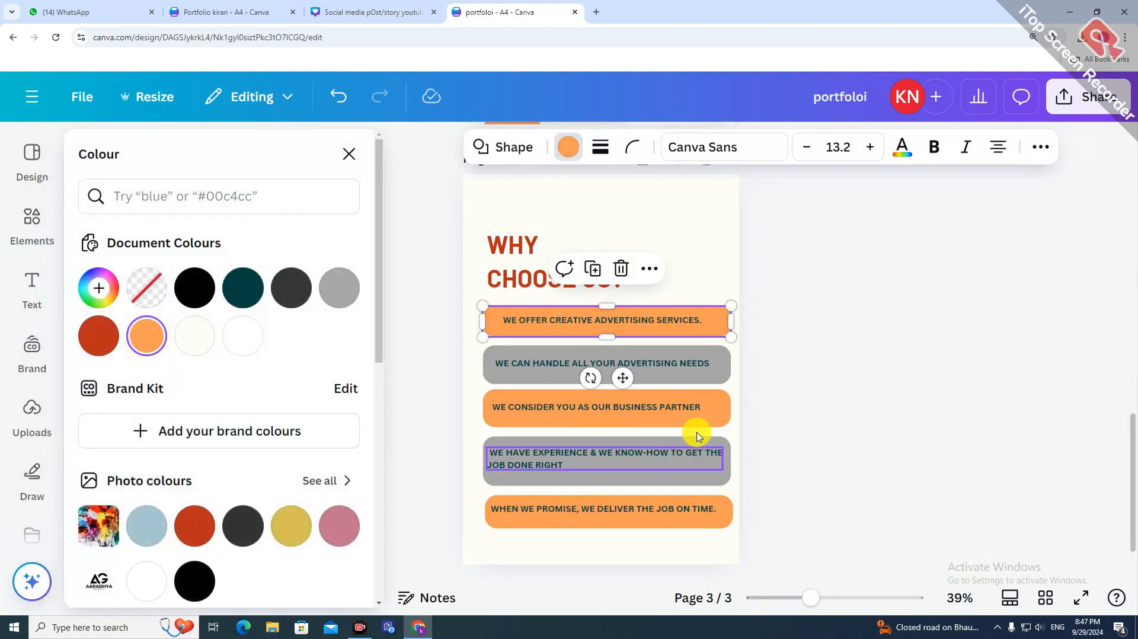
pyautogui.click(814, 391)
pyautogui.click(720, 373)
pyautogui.click(809, 396)
pyautogui.click(681, 320)
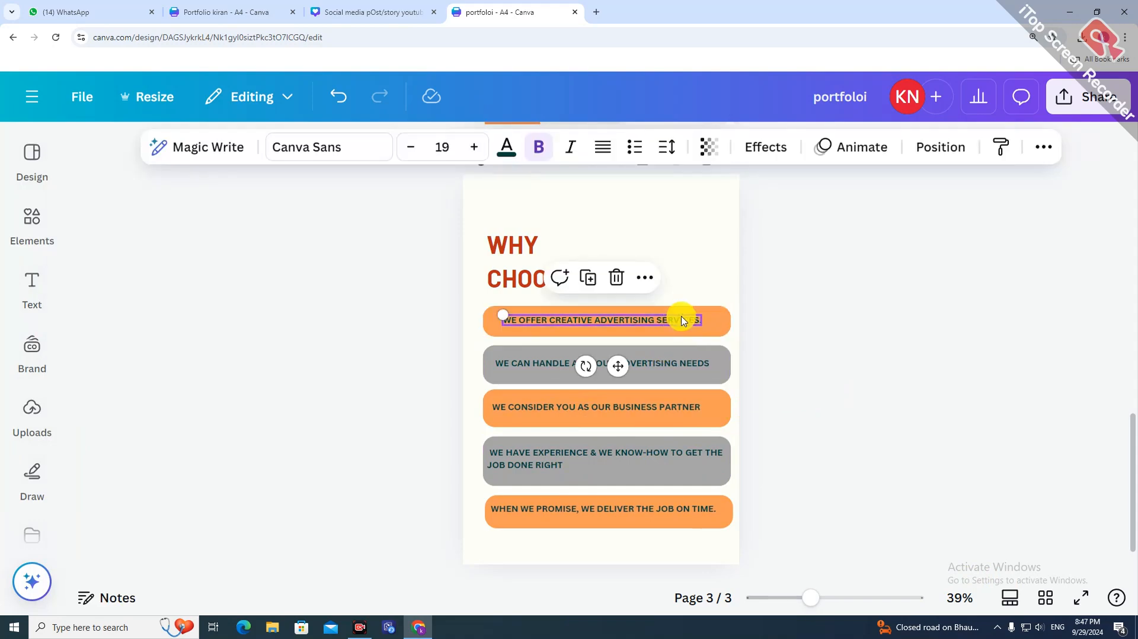
pyautogui.click(665, 360)
pyautogui.click(687, 418)
pyautogui.click(699, 461)
pyautogui.click(689, 509)
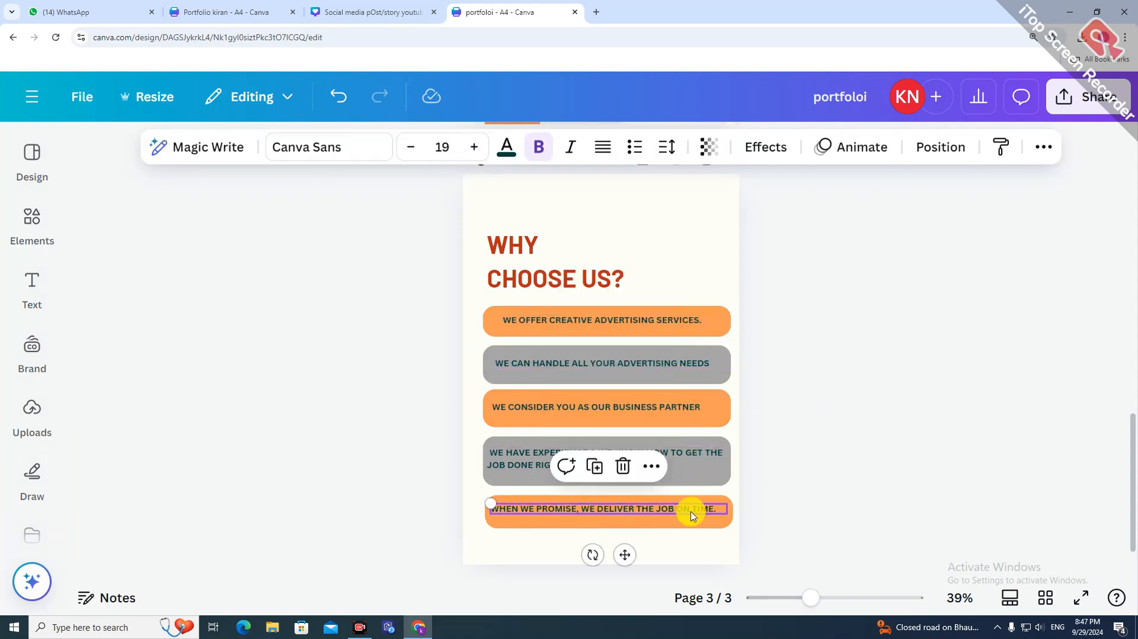
pyautogui.click(679, 323)
pyautogui.click(697, 409)
pyautogui.click(746, 458)
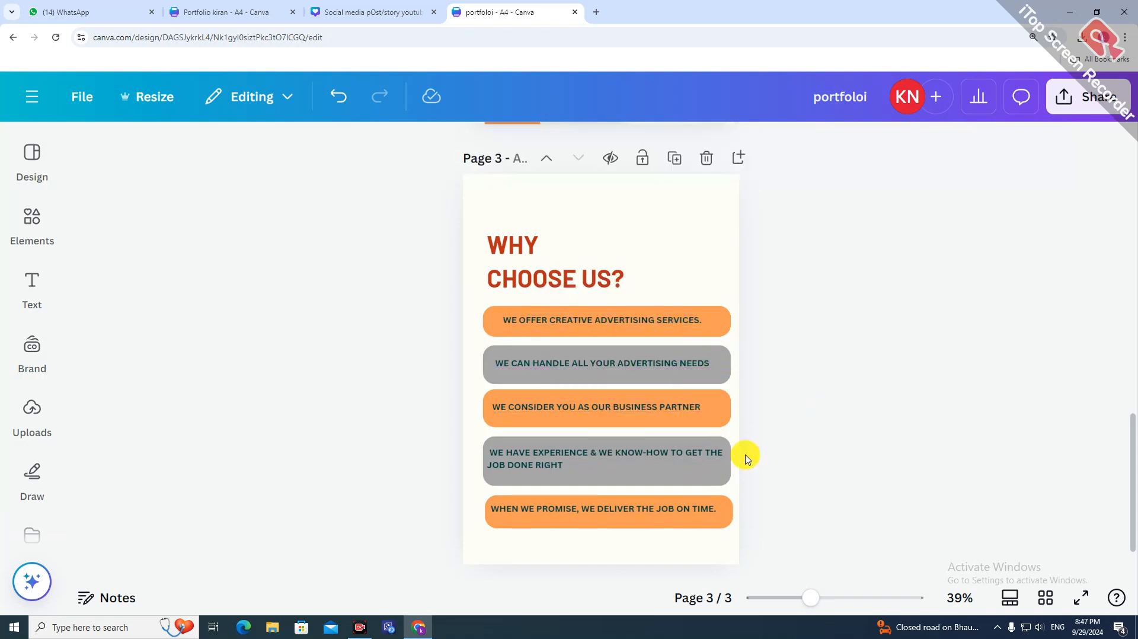
pyautogui.click(588, 271)
pyautogui.click(683, 264)
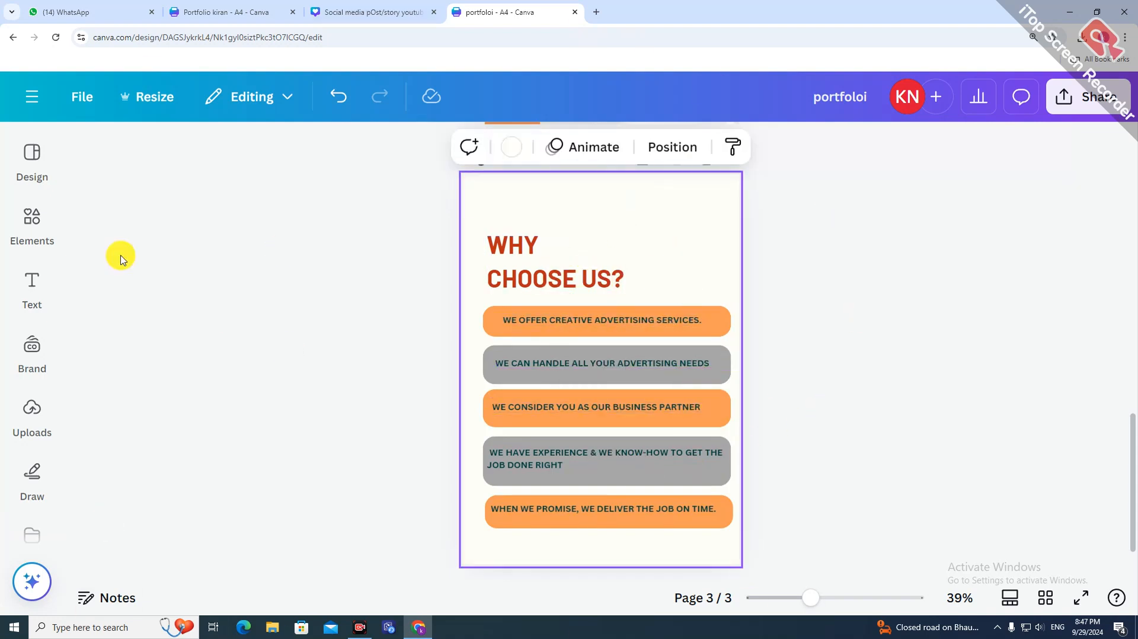
# - Search the elements for "why choose us" and insert the graphic of a shrugging man surrounded by question marks
pyautogui.click(32, 222)
pyautogui.click(157, 155)
pyautogui.write('why scoose u')
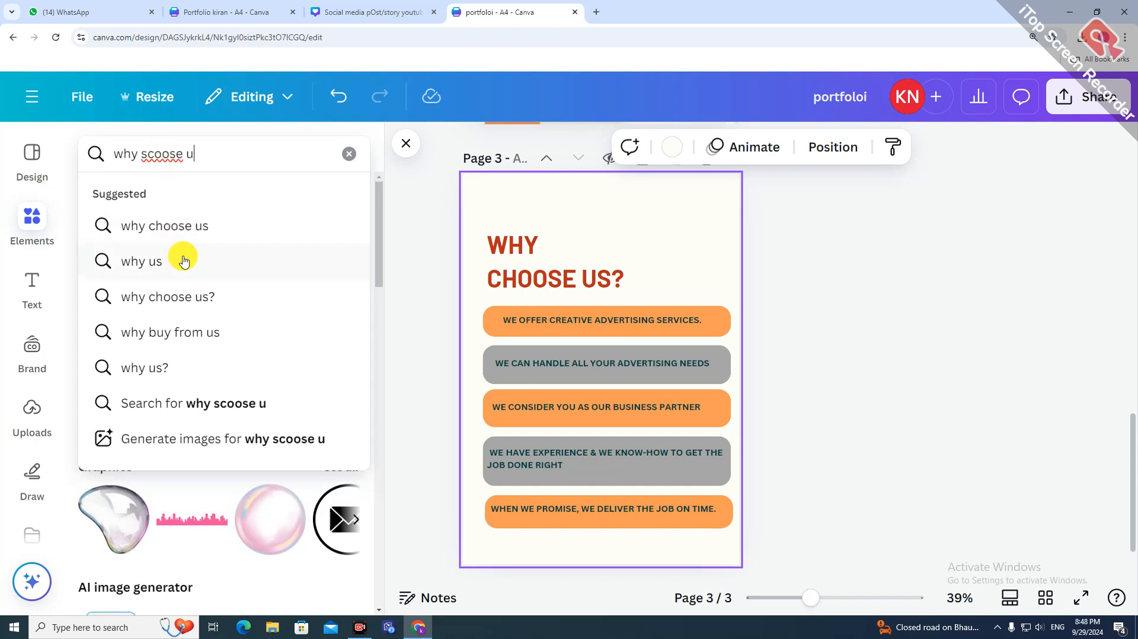
pyautogui.click(224, 233)
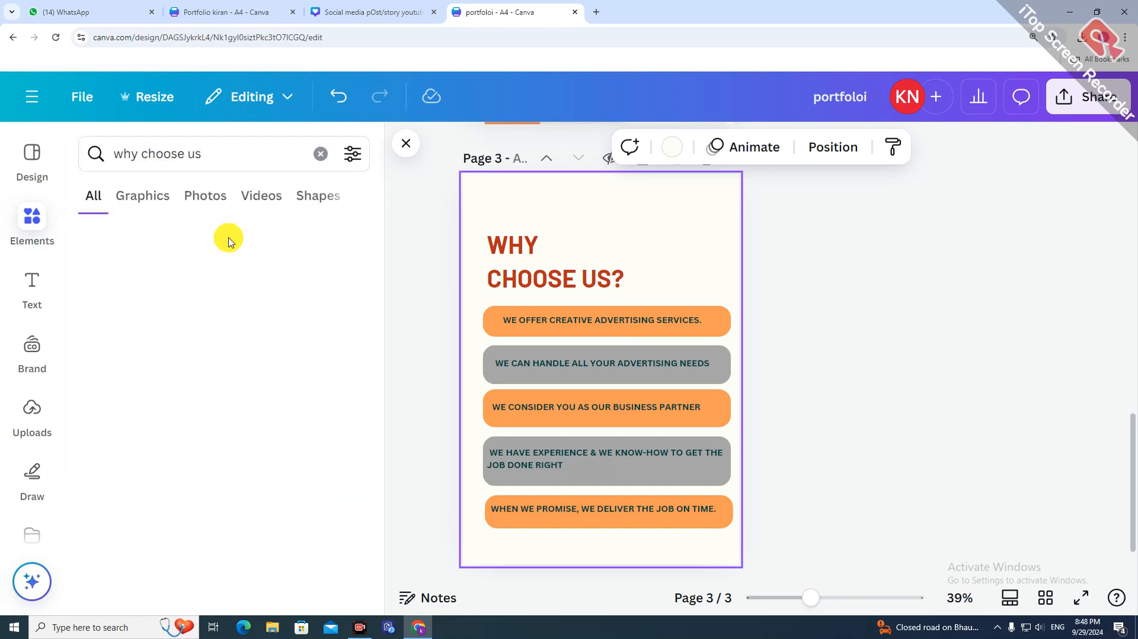
pyautogui.click(101, 356)
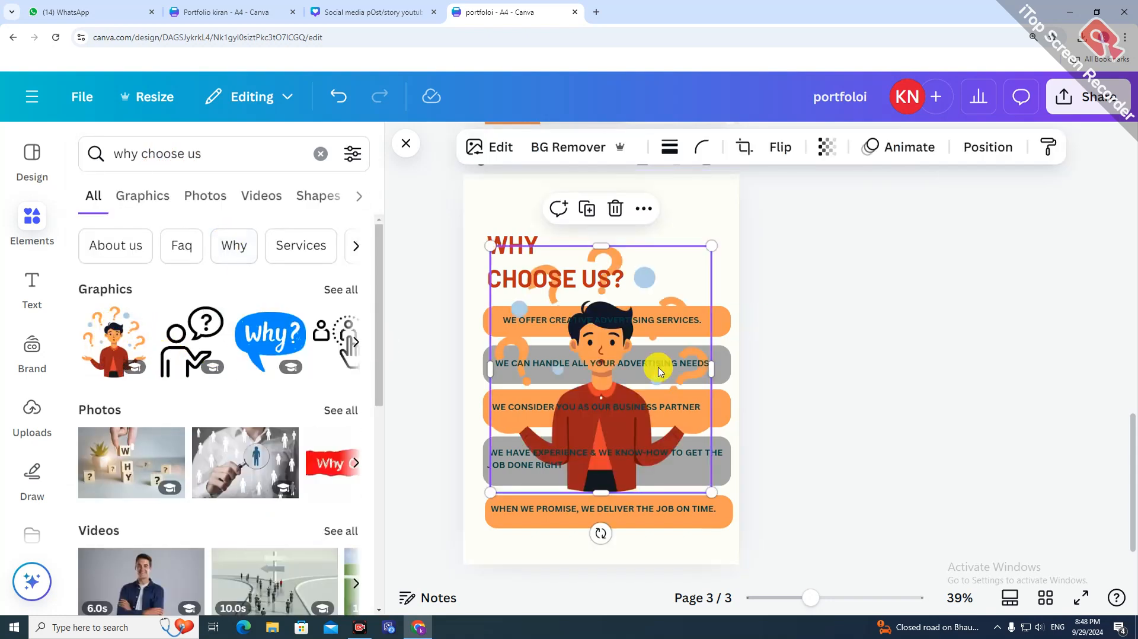
# - Shrink the shrugging man graphic and place it beside the "WHY CHOOSE US?" heading, above the first bar
pyautogui.moveTo(719, 480); pyautogui.dragTo(622, 392)
pyautogui.moveTo(544, 384); pyautogui.dragTo(683, 302)
pyautogui.moveTo(761, 311); pyautogui.dragTo(688, 281)
pyautogui.click(855, 340)
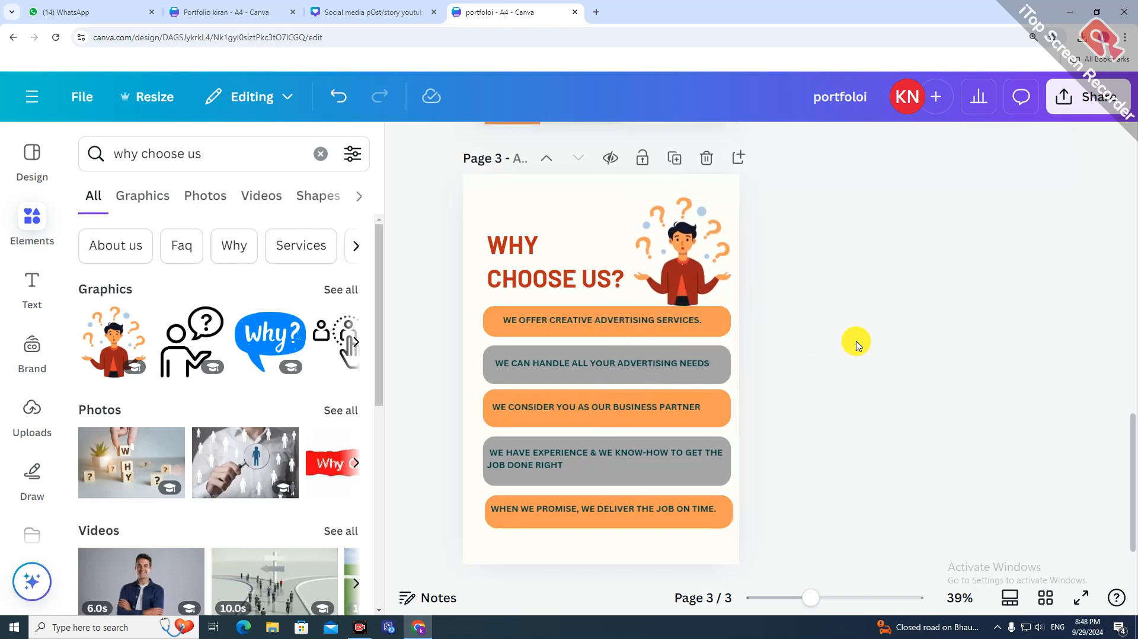
# - Copy page 2's faded background photo and paste it as the background of page 3
pyautogui.scroll(3, 564, 259)
pyautogui.scroll(1, 563, 259)
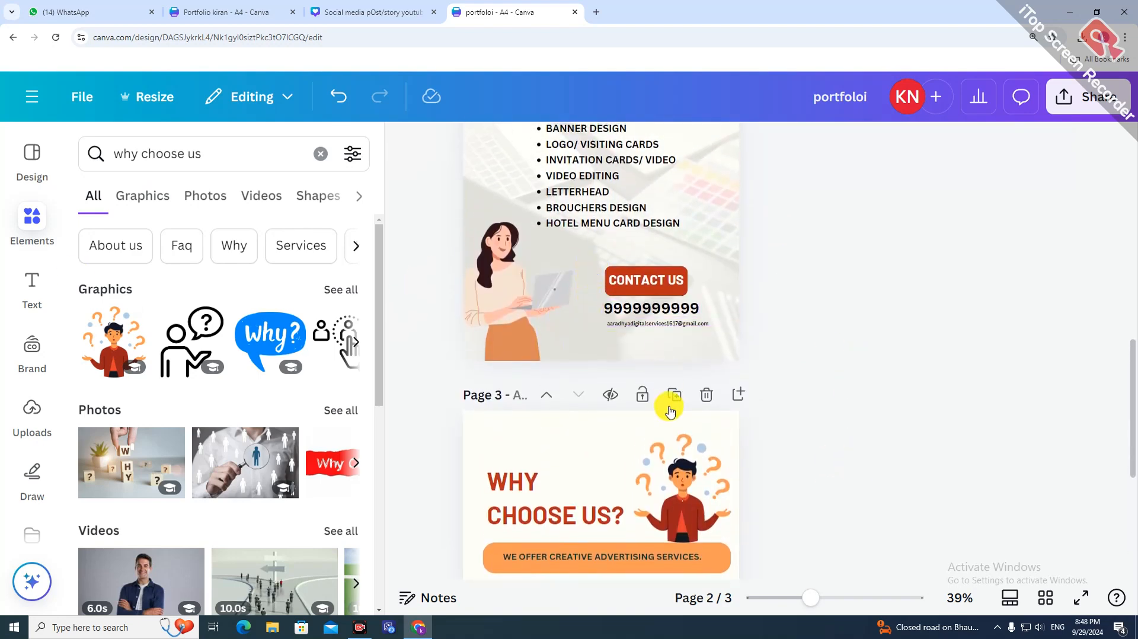
pyautogui.scroll(-4, 666, 398)
pyautogui.scroll(2, 714, 279)
pyautogui.scroll(3, 719, 243)
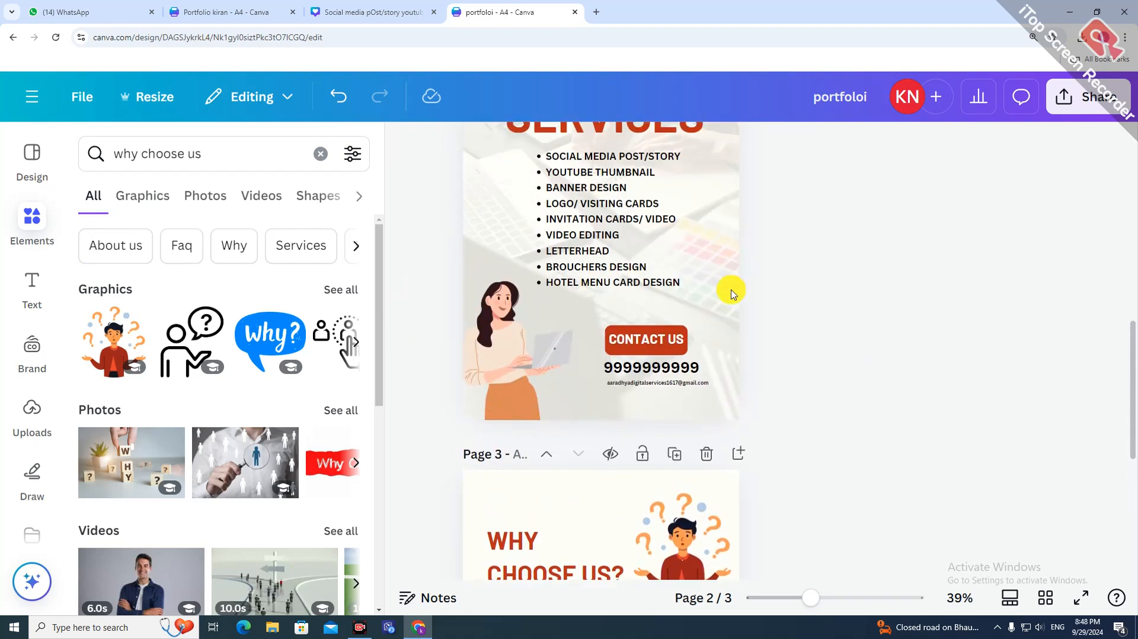
pyautogui.click(731, 297)
pyautogui.scroll(-5, 731, 297)
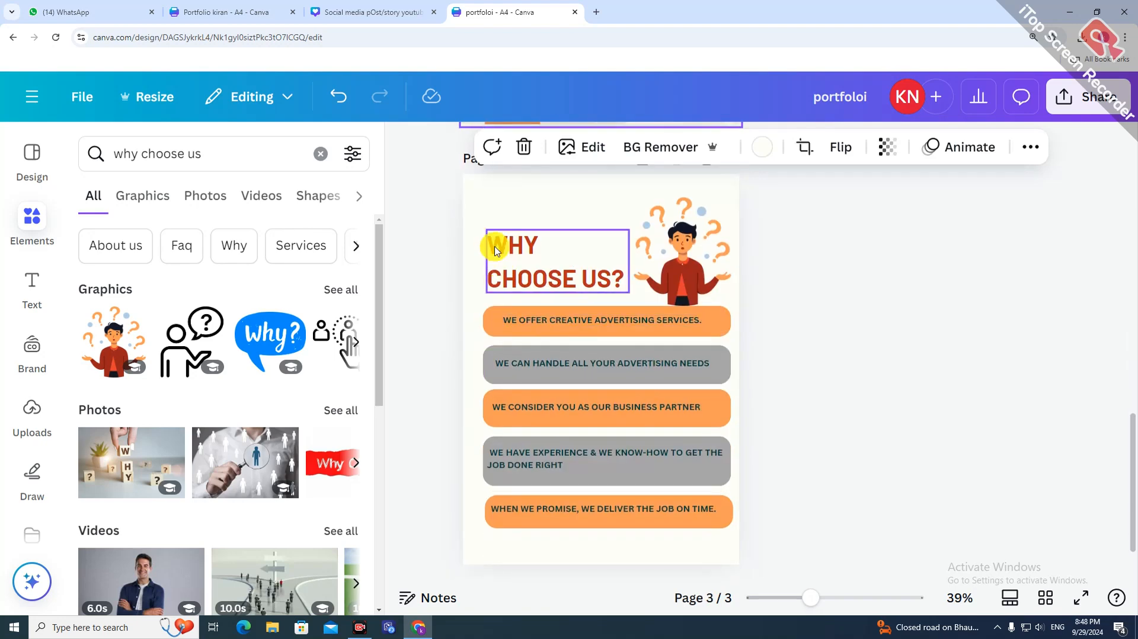
pyautogui.click(481, 186)
pyautogui.hotkey('ctrl', 'v')
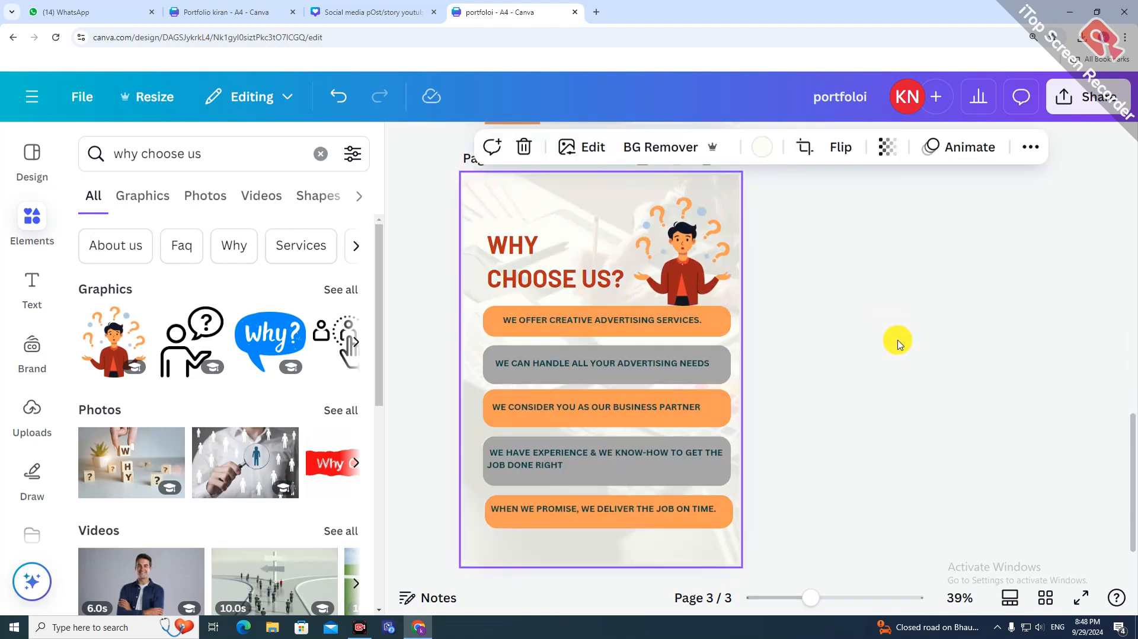
pyautogui.click(898, 340)
pyautogui.click(583, 208)
# - Add a blank fourth page after page 3
pyautogui.scroll(5, 719, 373)
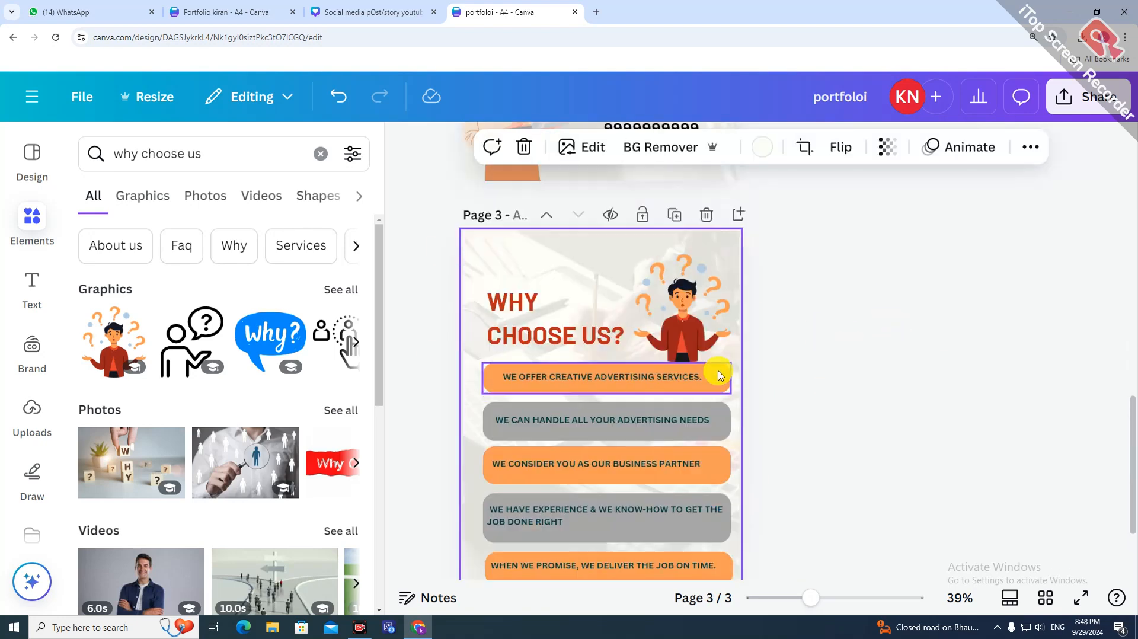
pyautogui.scroll(-5, 719, 373)
pyautogui.scroll(-3, 717, 373)
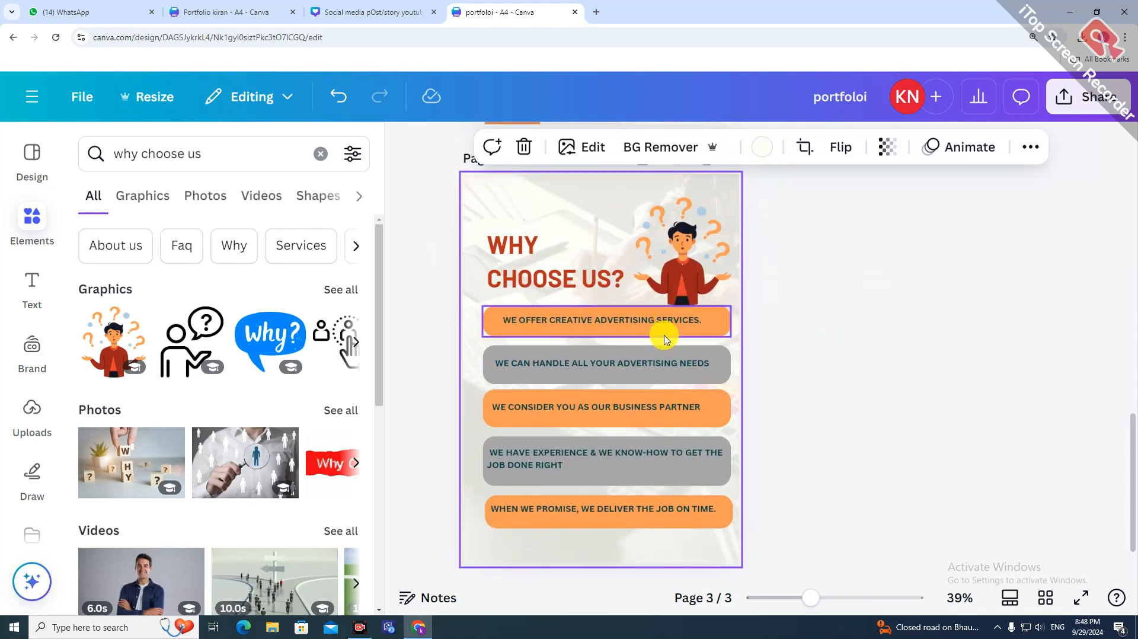
pyautogui.scroll(1, 714, 249)
pyautogui.click(737, 216)
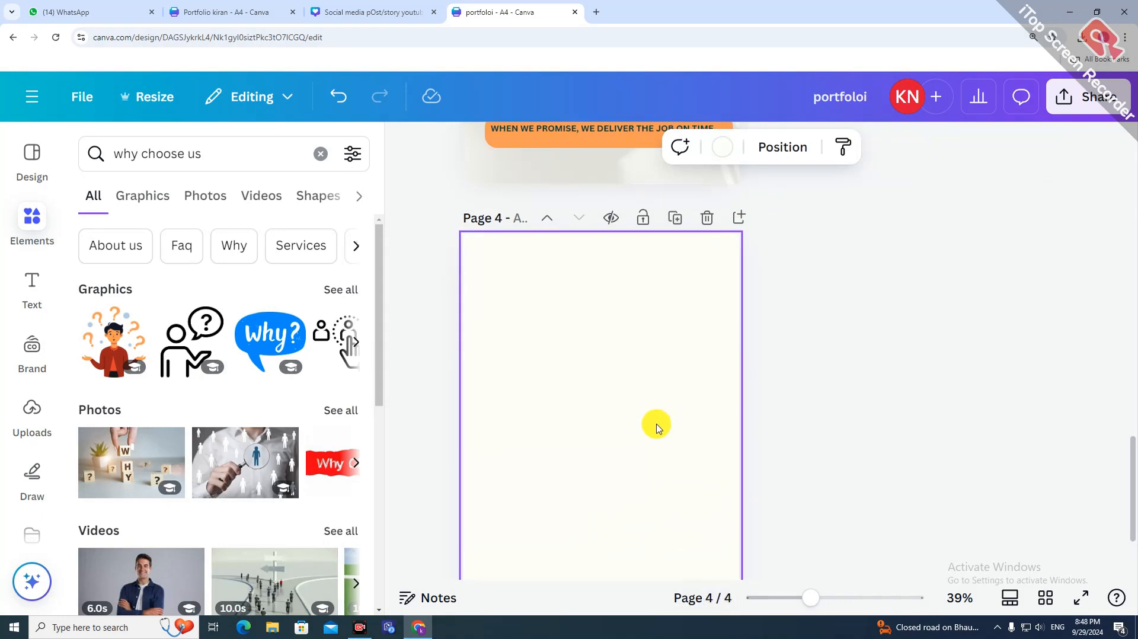
pyautogui.scroll(-1, 656, 424)
pyautogui.click(404, 143)
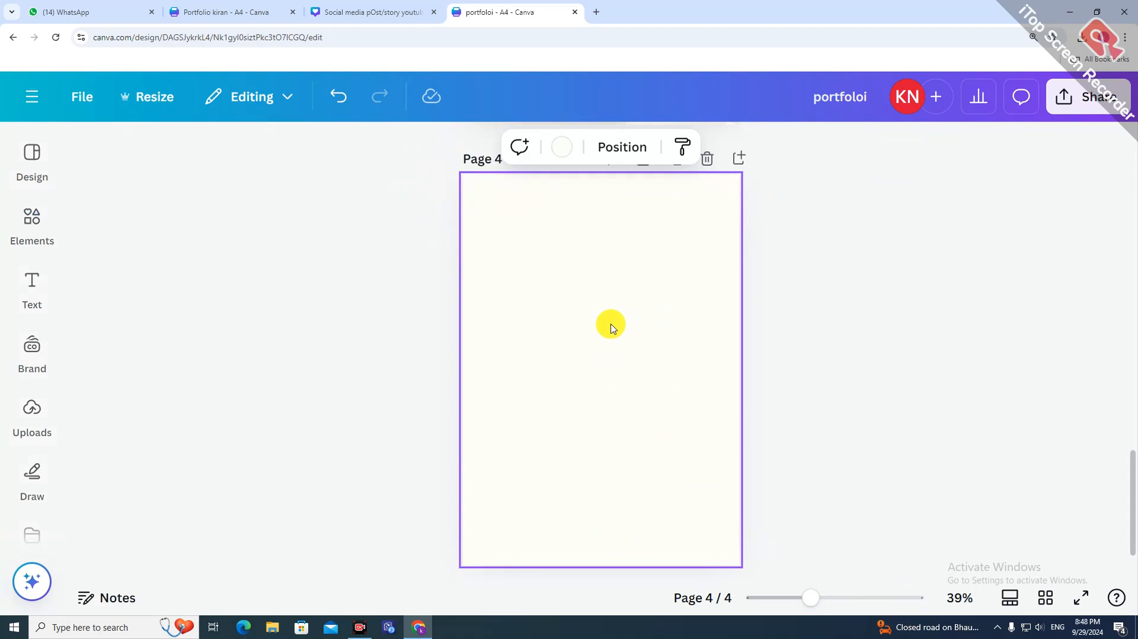
# - Paste the red heading "Here Are Some Of Our SOCIAL MEDIA POST DESIGN" and centre it near page 4's upper edge
pyautogui.hotkey('ctrl', 'v')
pyautogui.click(822, 325)
pyautogui.moveTo(647, 223)
pyautogui.mouseDown()
pyautogui.moveTo(640, 234)
pyautogui.moveTo(641, 215)
pyautogui.mouseUp()
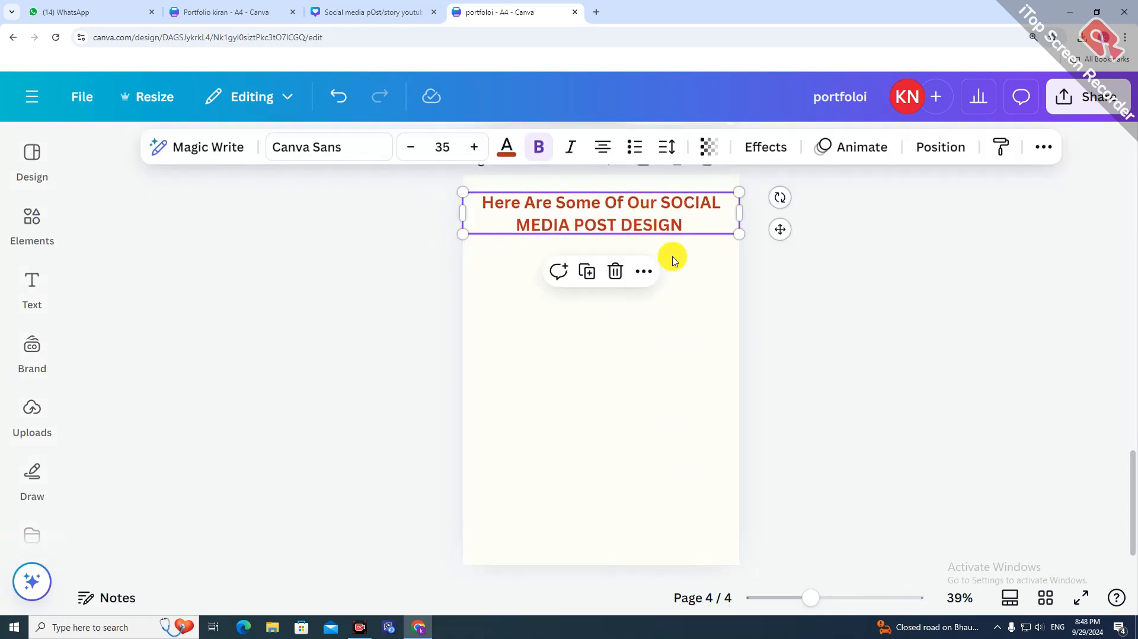
pyautogui.click(816, 327)
pyautogui.click(586, 203)
pyautogui.click(645, 357)
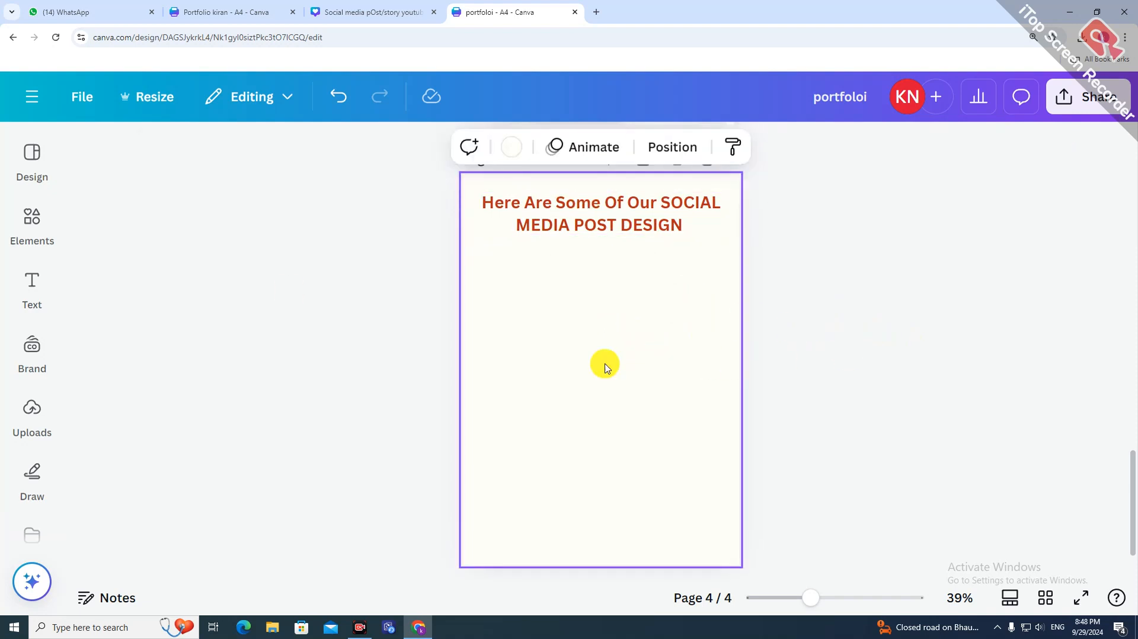
# - Search the elements for "frame" and insert the plain square frame on page 4
pyautogui.click(31, 231)
pyautogui.click(166, 160)
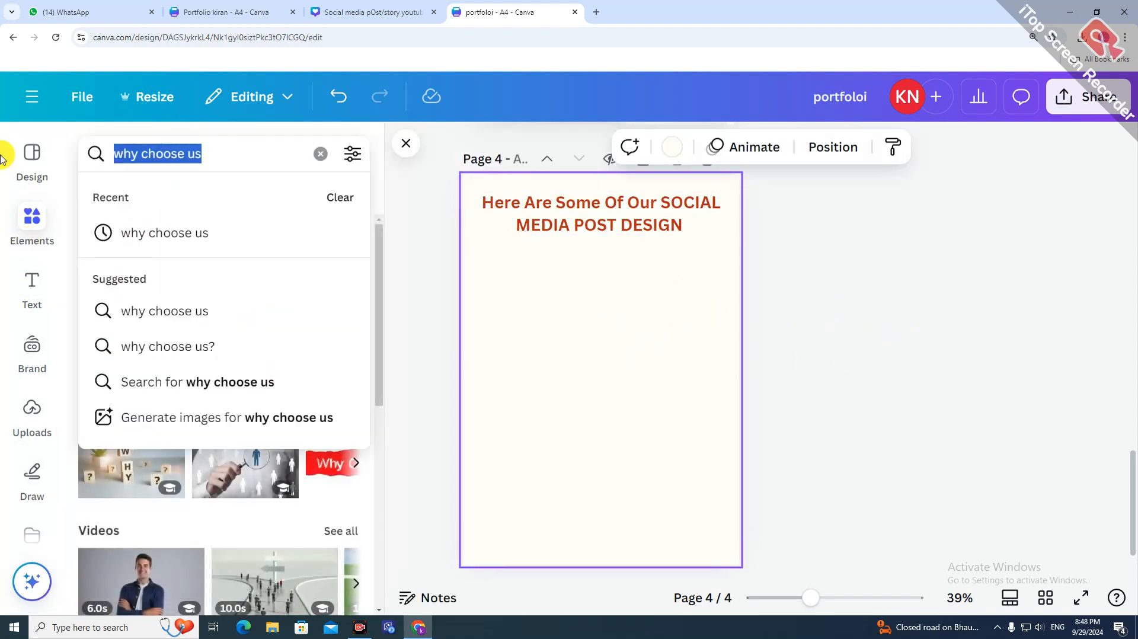
pyautogui.write('frame')
pyautogui.press('Return')
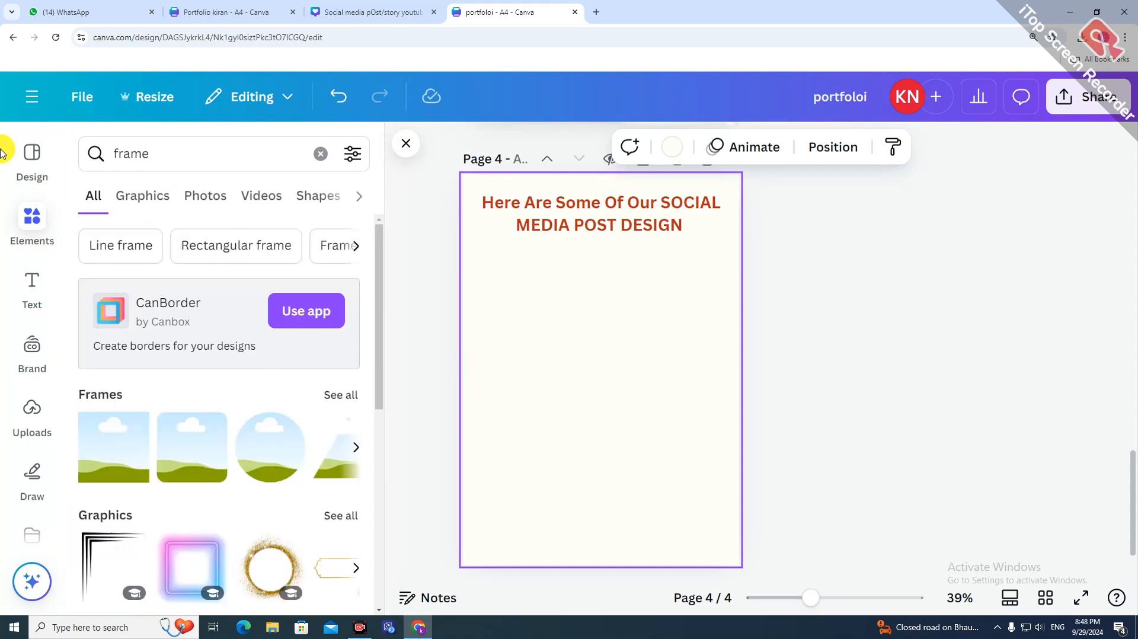
pyautogui.click(149, 455)
pyautogui.click(414, 146)
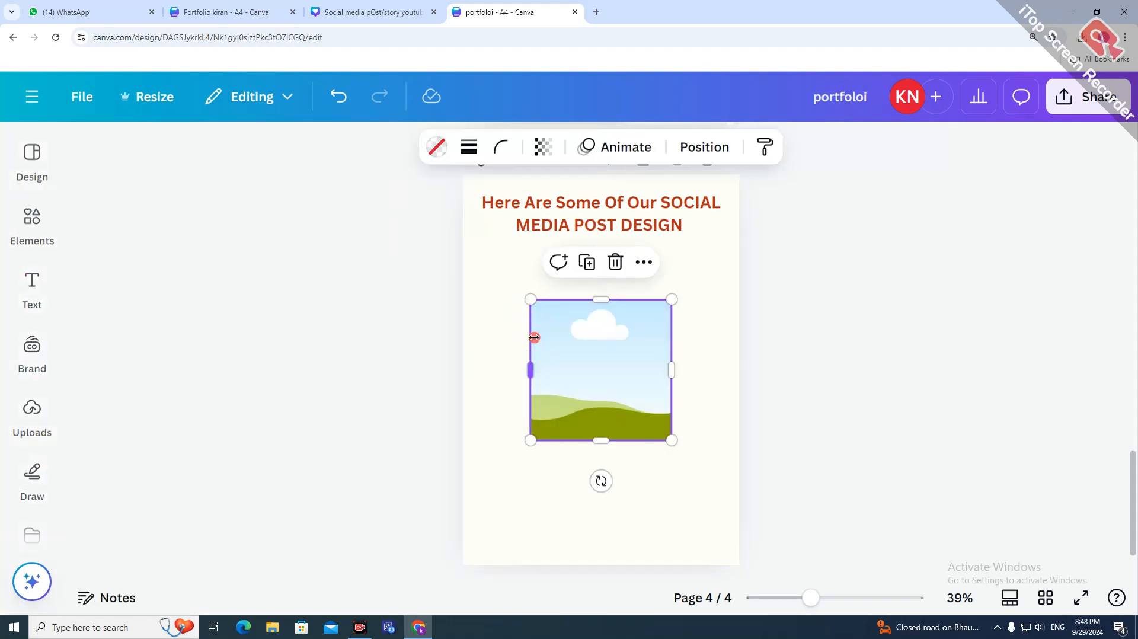
pyautogui.moveTo(533, 337); pyautogui.dragTo(538, 299)
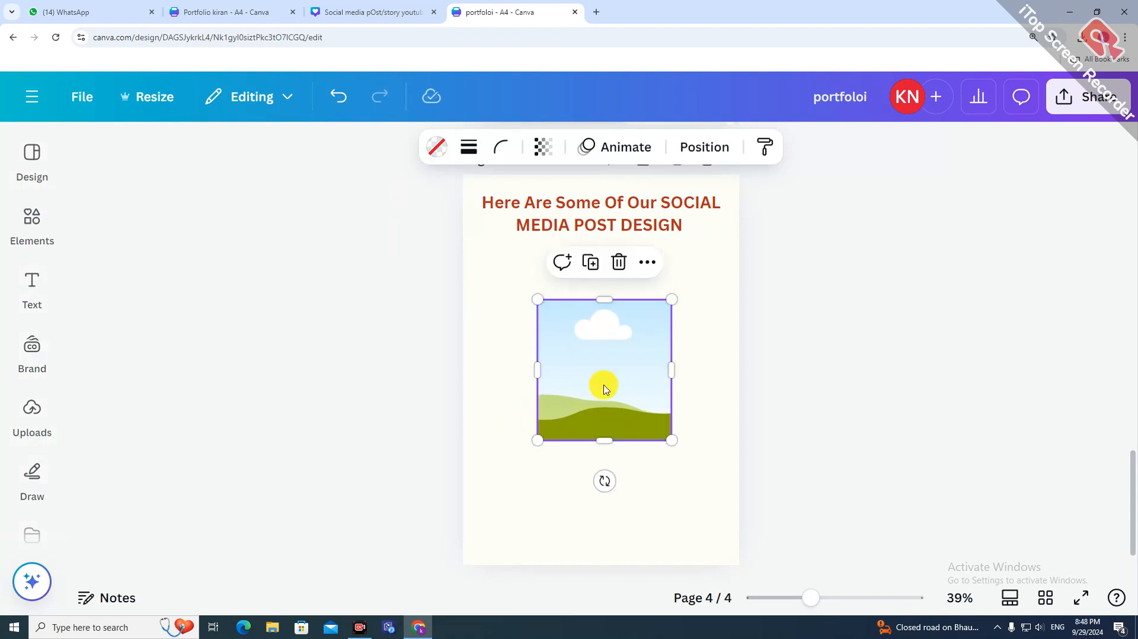
pyautogui.click(25, 279)
pyautogui.click(34, 235)
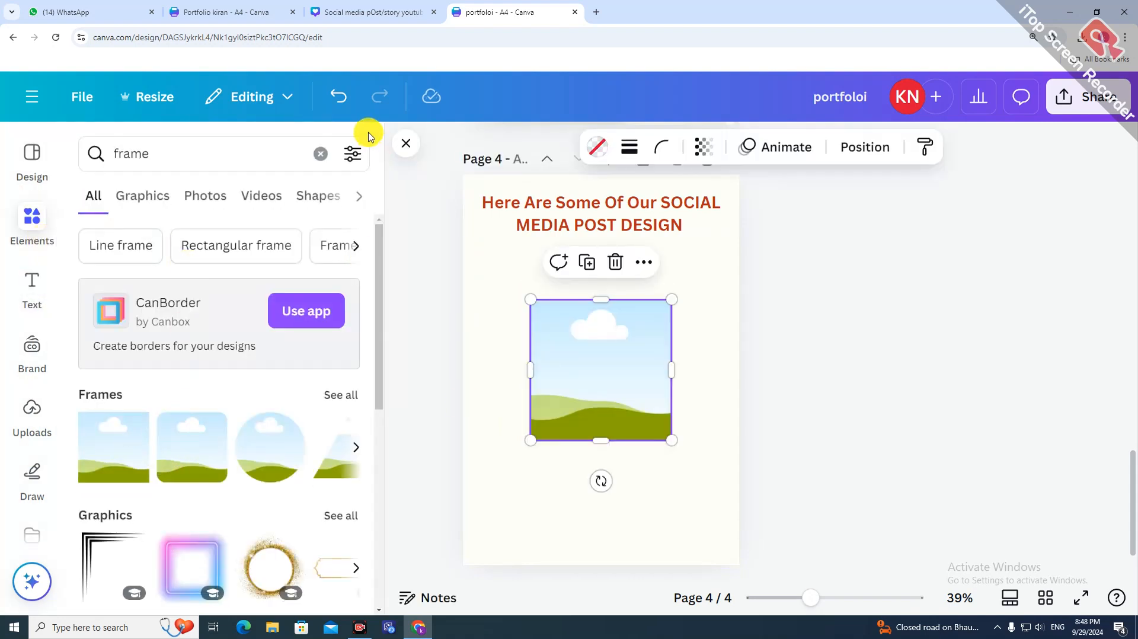
pyautogui.click(406, 143)
# - Move the square frame below the heading at page 4's left margin, shrink it, and duplicate it twice to form a row of three
pyautogui.moveTo(575, 411); pyautogui.dragTo(539, 373)
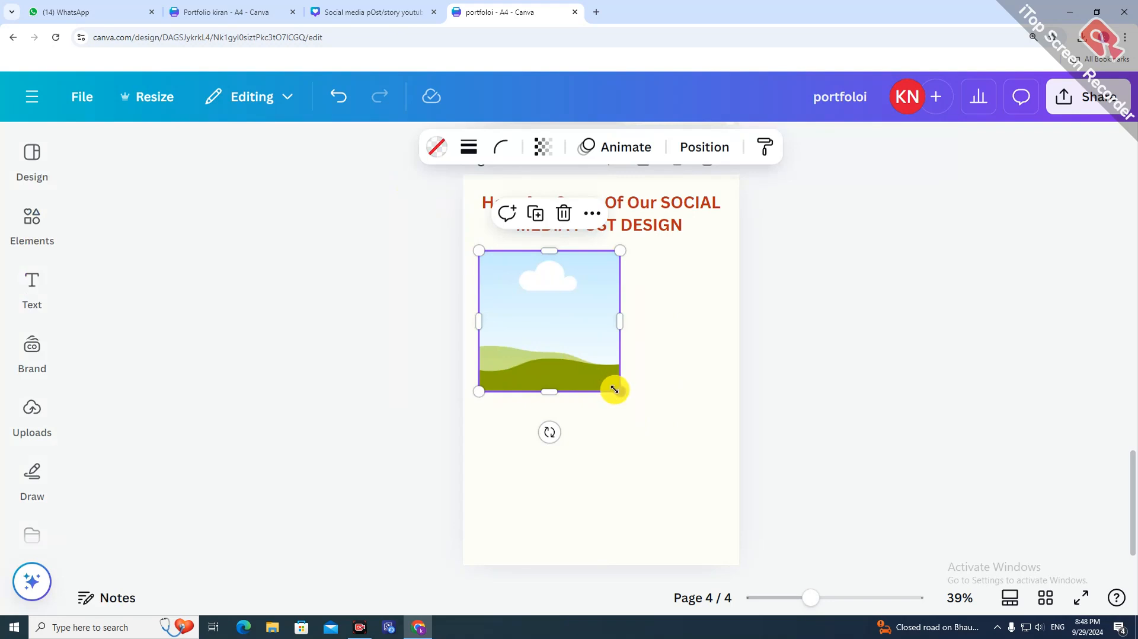
pyautogui.moveTo(615, 389); pyautogui.dragTo(556, 342)
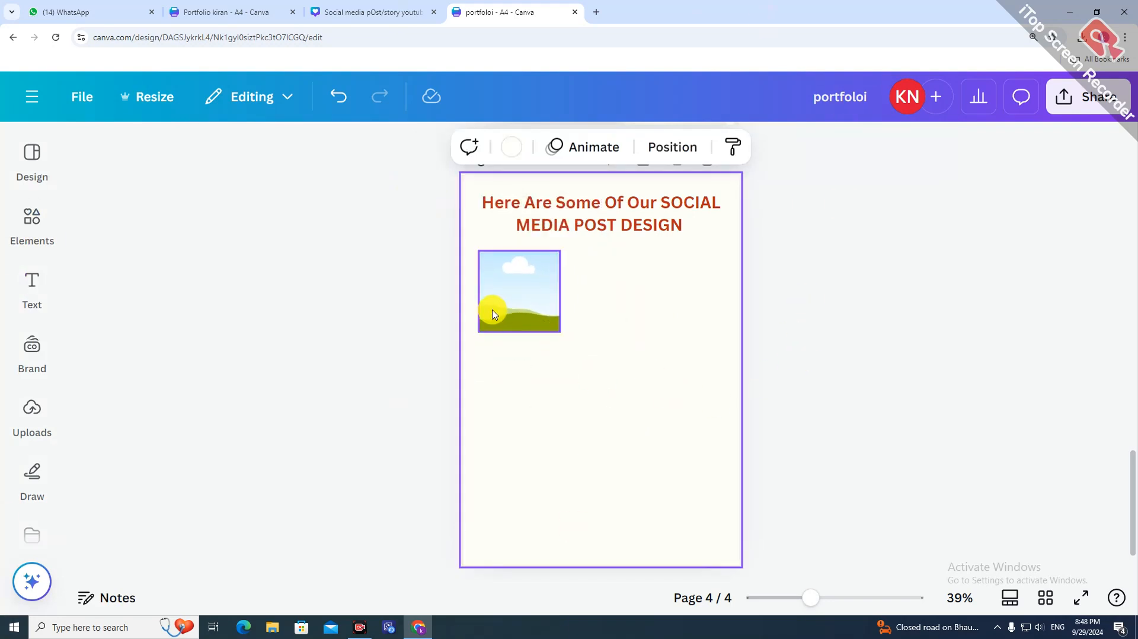
pyautogui.click(512, 215)
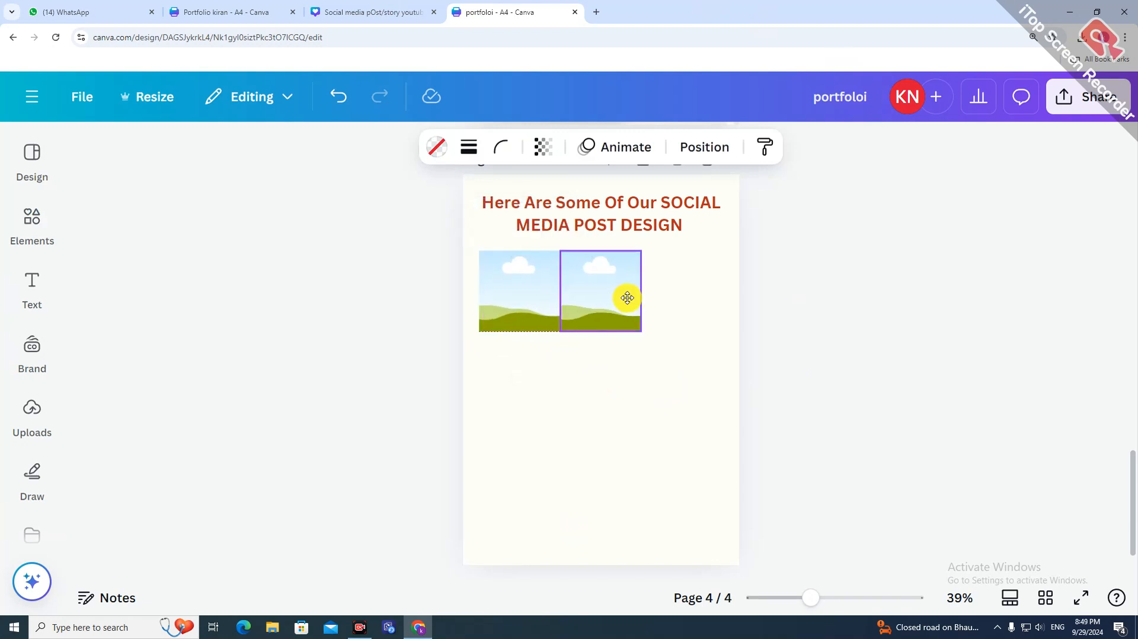
pyautogui.moveTo(633, 297); pyautogui.dragTo(633, 297)
pyautogui.click(596, 213)
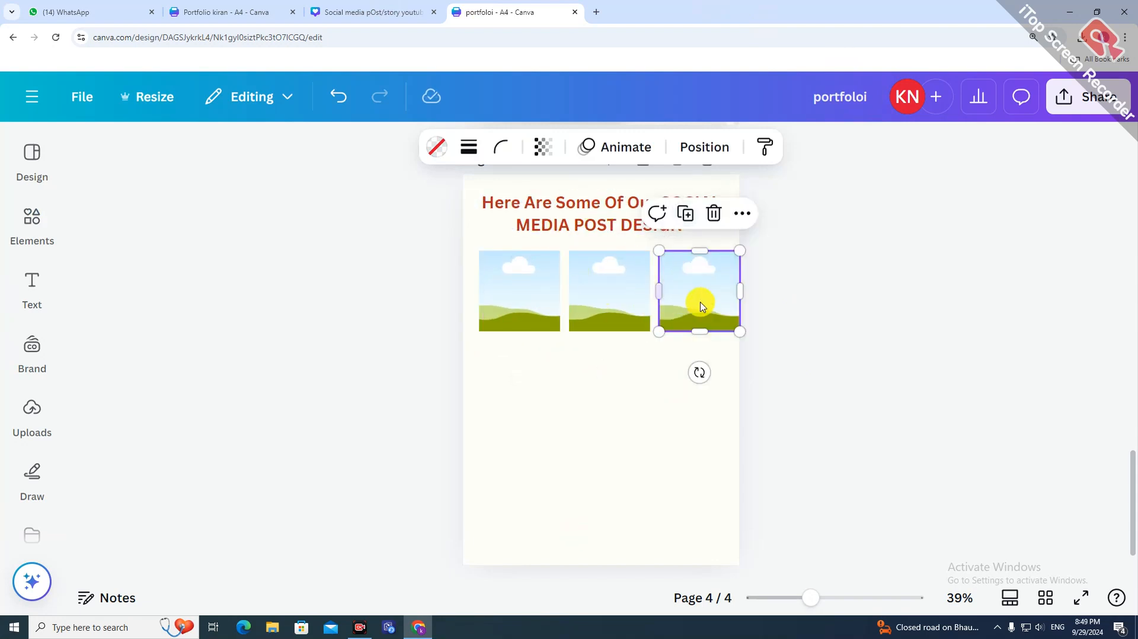
# - Scale the row of three frames down together so it fits within page 4's side margins
pyautogui.click(502, 300)
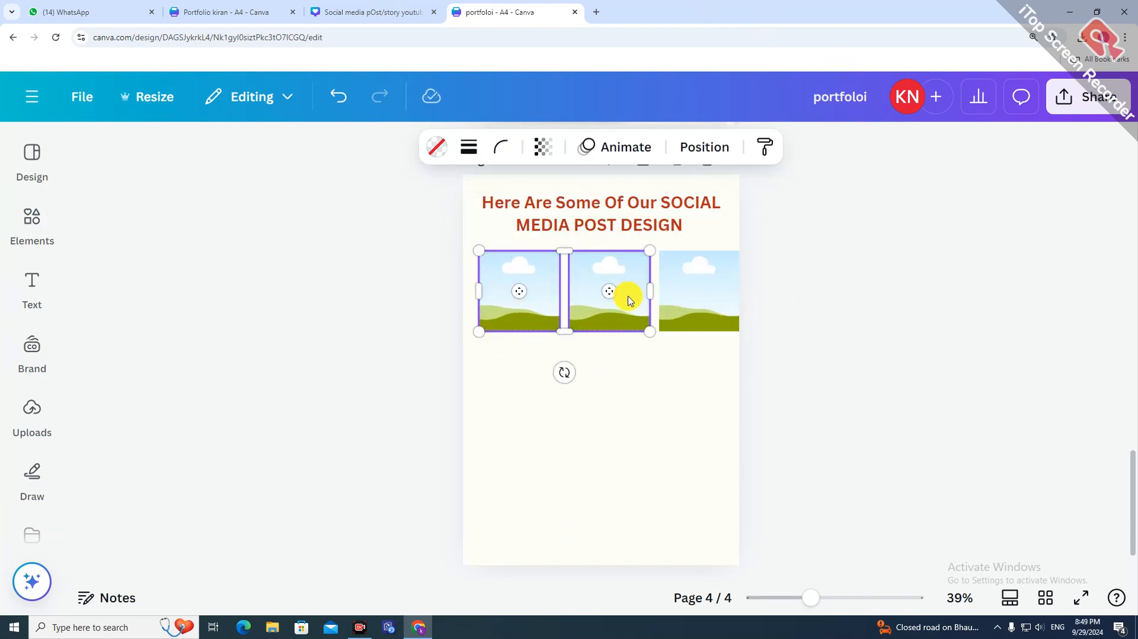
pyautogui.keyDown('shift'); pyautogui.click(737, 325); pyautogui.keyUp('shift')
pyautogui.moveTo(737, 330)
pyautogui.mouseDown()
pyautogui.moveTo(703, 326)
pyautogui.moveTo(720, 327)
pyautogui.mouseUp()
pyautogui.click(802, 391)
pyautogui.click(538, 300)
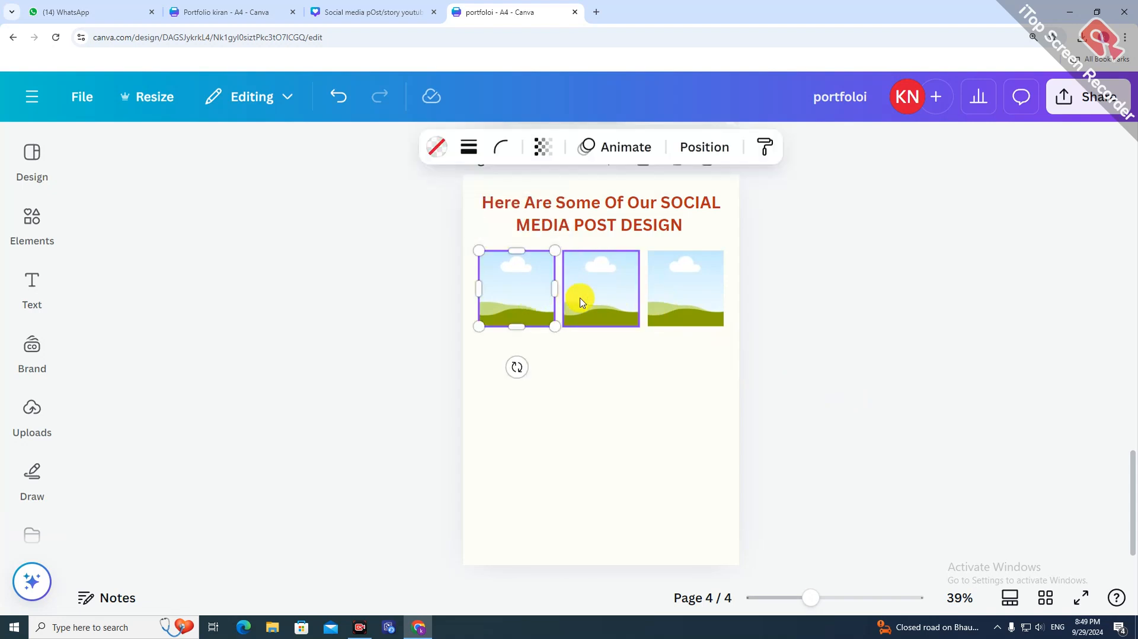
pyautogui.keyDown('shift'); pyautogui.click(580, 301); pyautogui.keyUp('shift')
pyautogui.keyDown('shift'); pyautogui.click(665, 297); pyautogui.keyUp('shift')
pyautogui.click(608, 216)
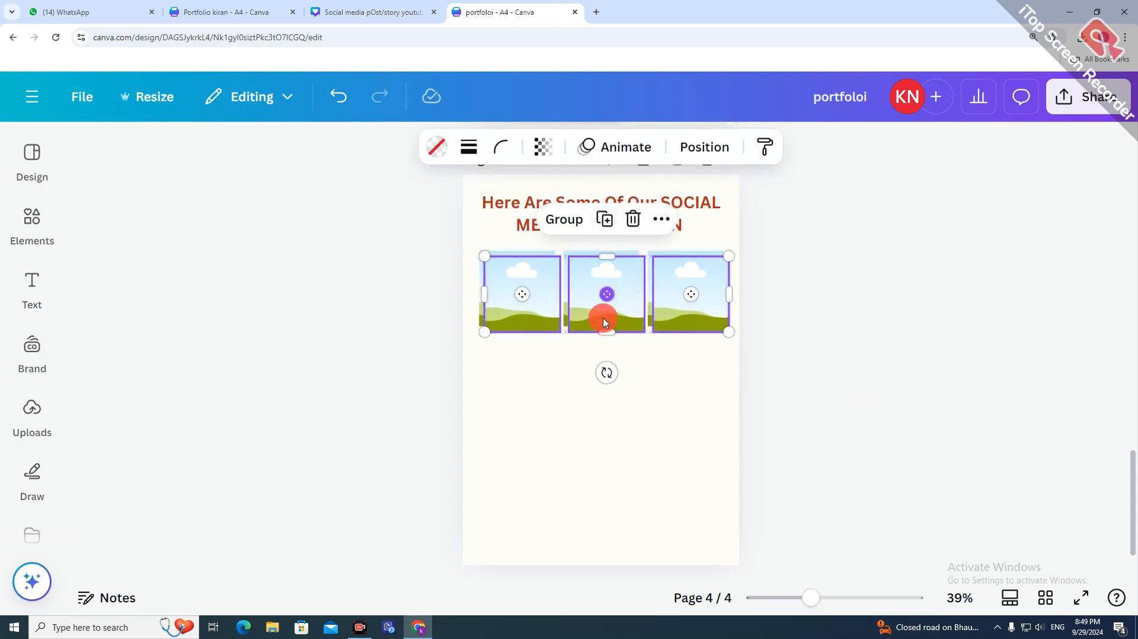
pyautogui.moveTo(604, 318); pyautogui.dragTo(600, 368)
pyautogui.hotkey('ctrl', 'z')
pyautogui.hotkey('ctrl', 'z')
# - Group the three frames and duplicate the group twice downward to form a three-by-three grid of frames
pyautogui.click(521, 287)
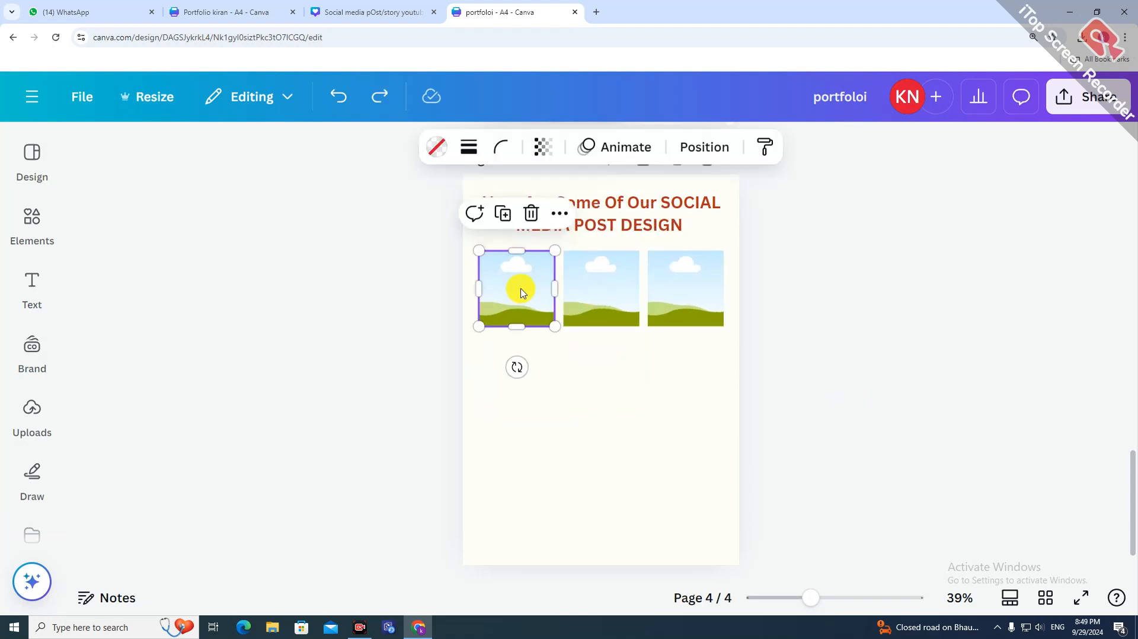
pyautogui.keyDown('shift'); pyautogui.click(601, 291); pyautogui.keyUp('shift')
pyautogui.keyDown('shift'); pyautogui.click(711, 300); pyautogui.keyUp('shift')
pyautogui.click(560, 214)
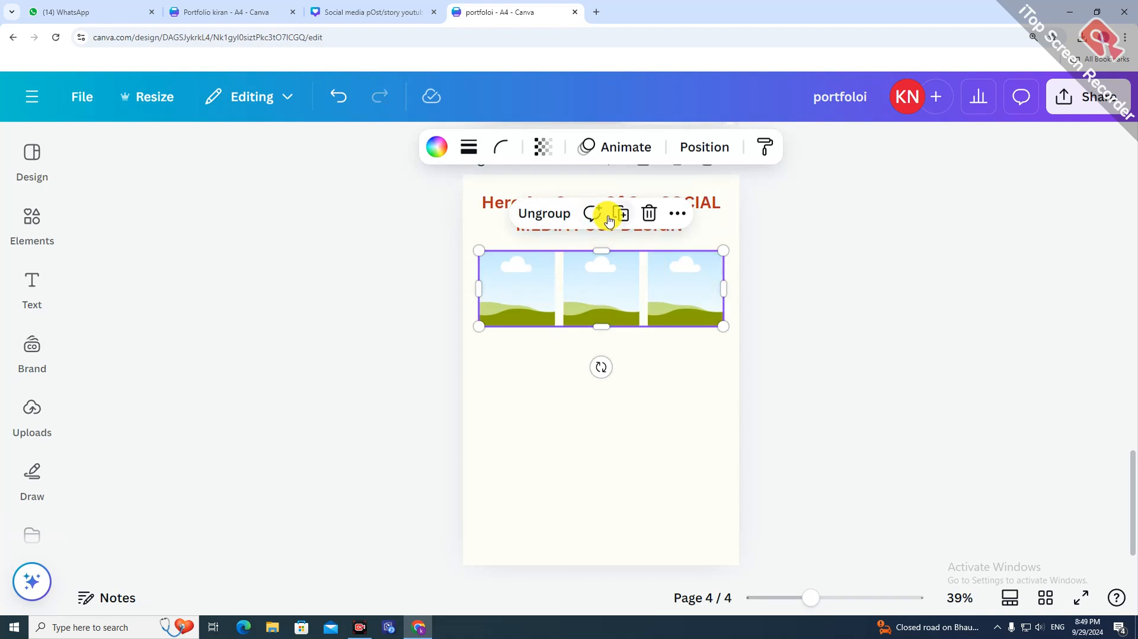
pyautogui.click(622, 214)
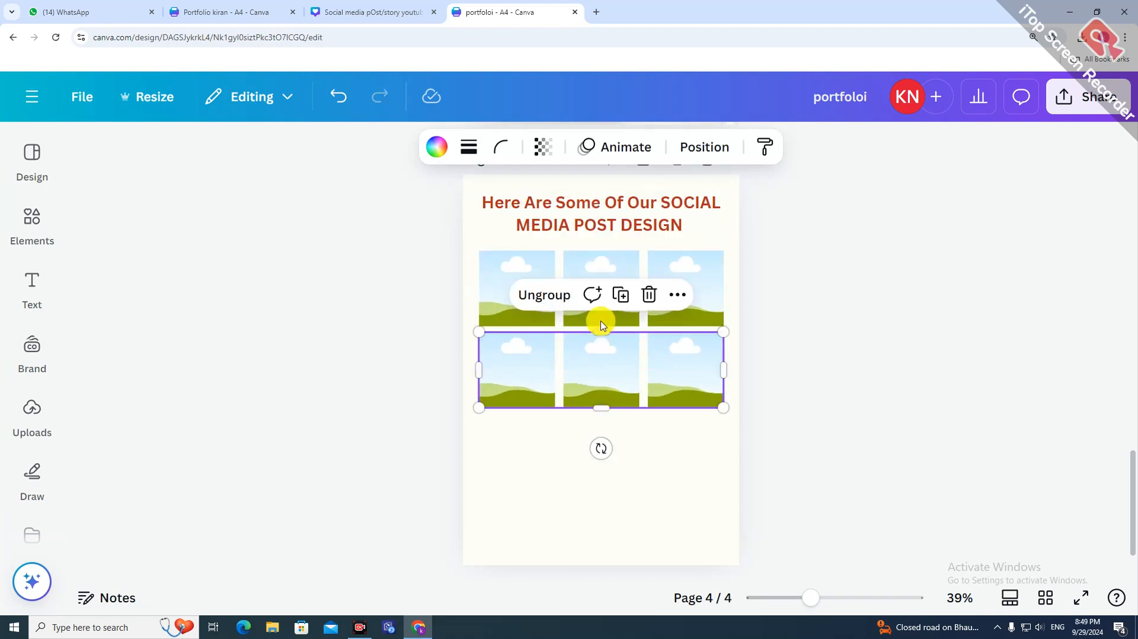
pyautogui.click(617, 296)
pyautogui.click(875, 414)
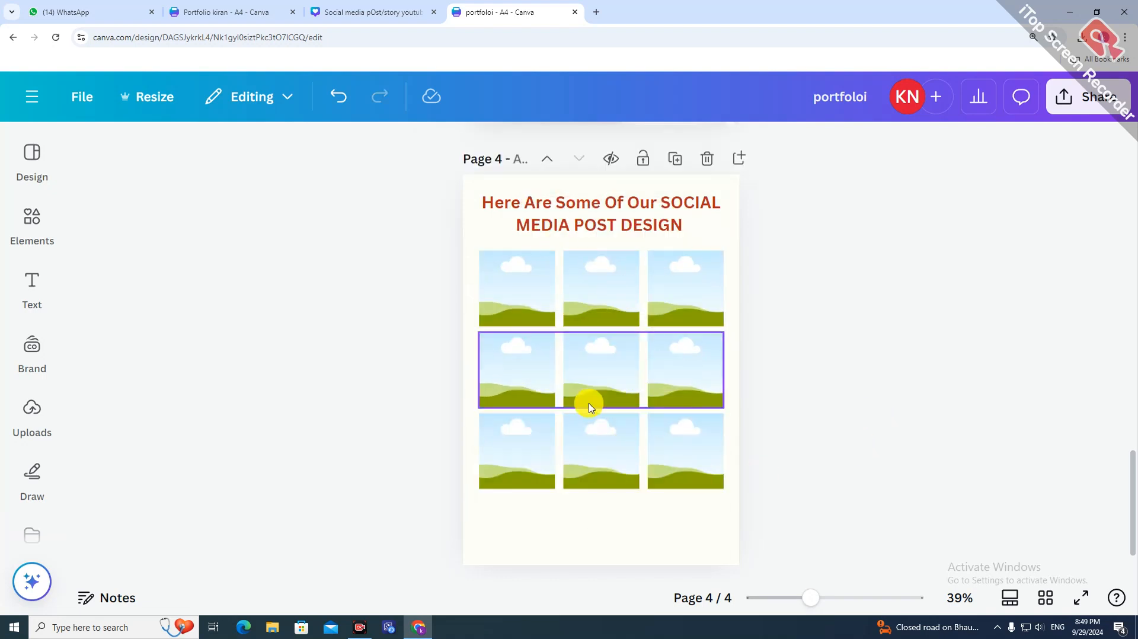
pyautogui.click(515, 296)
pyautogui.click(778, 405)
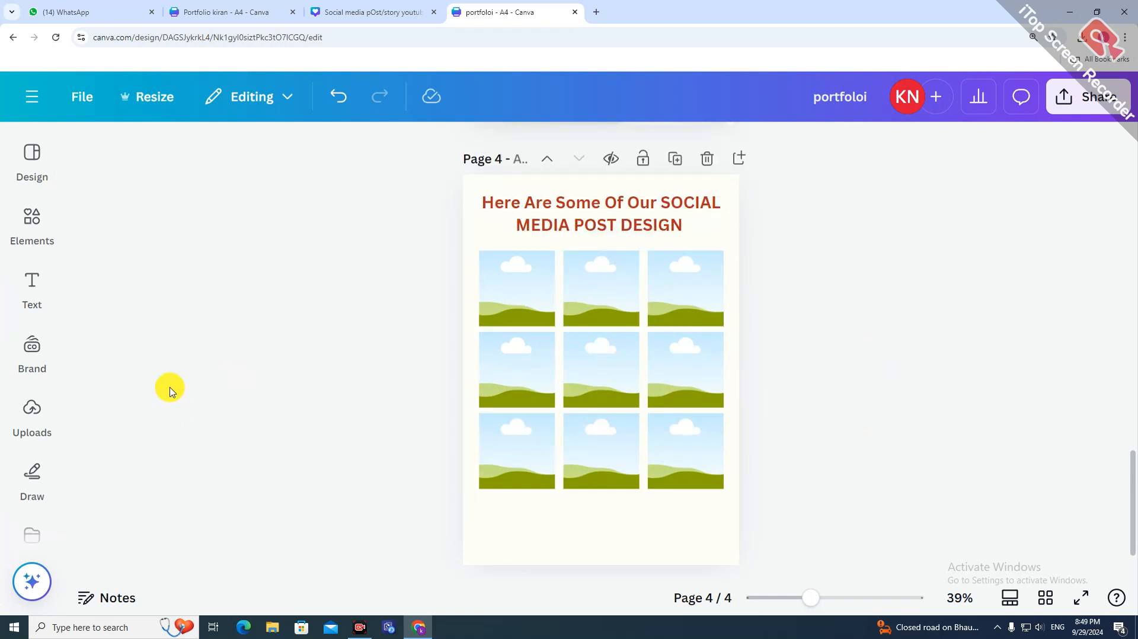
# - Upload the image file "navratri" from the Downloads folder
pyautogui.scroll(-1, 125, 415)
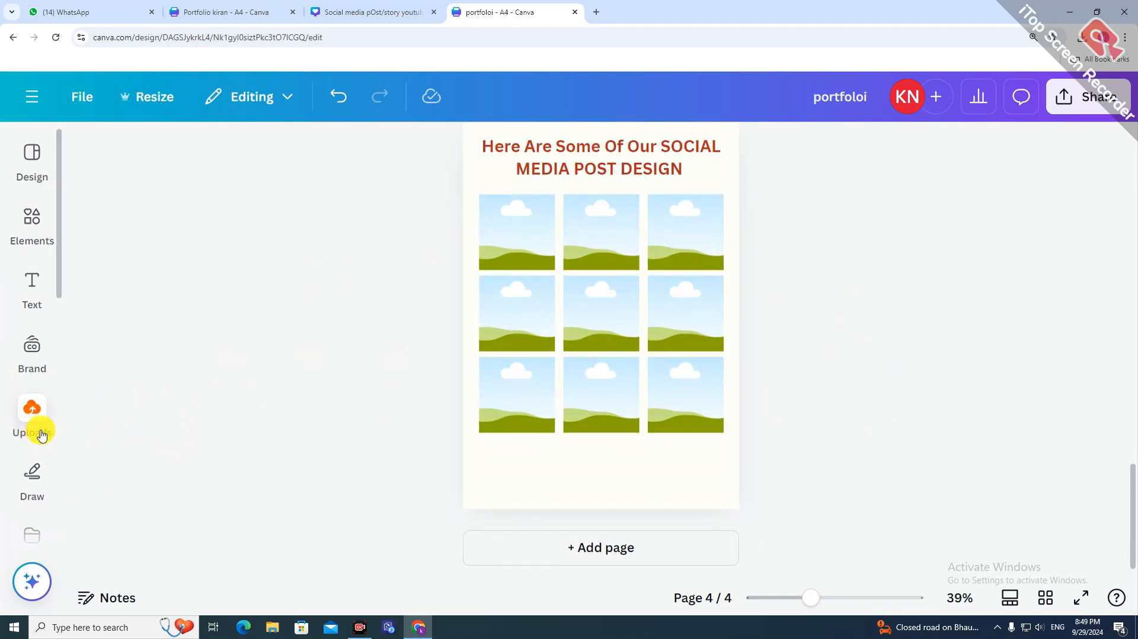
pyautogui.click(41, 434)
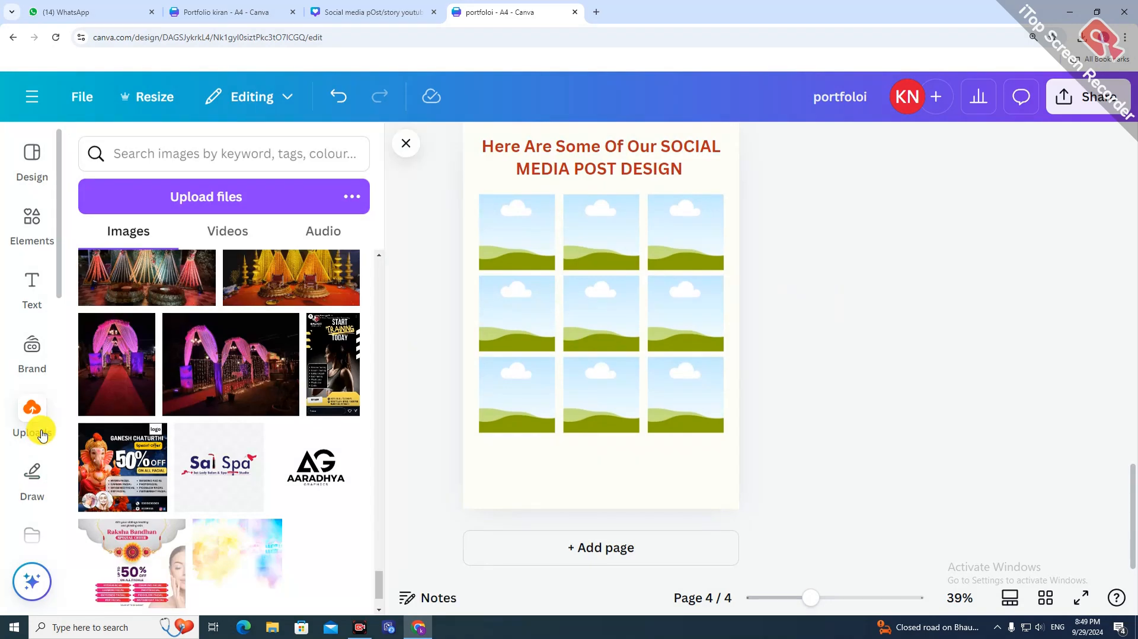
pyautogui.click(252, 203)
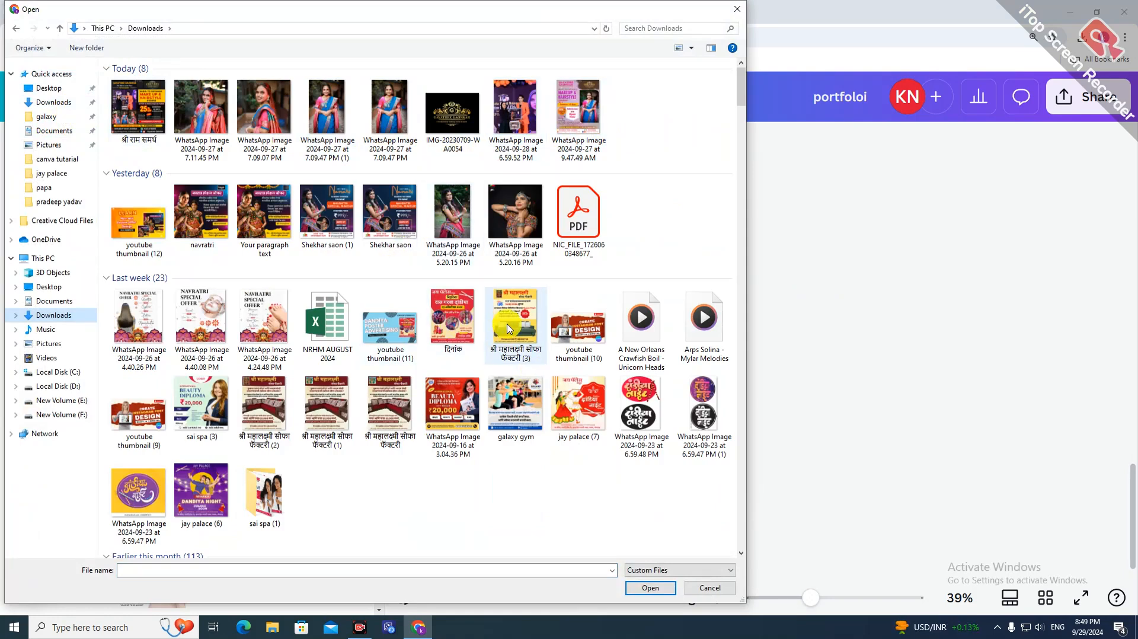
pyautogui.click(209, 224)
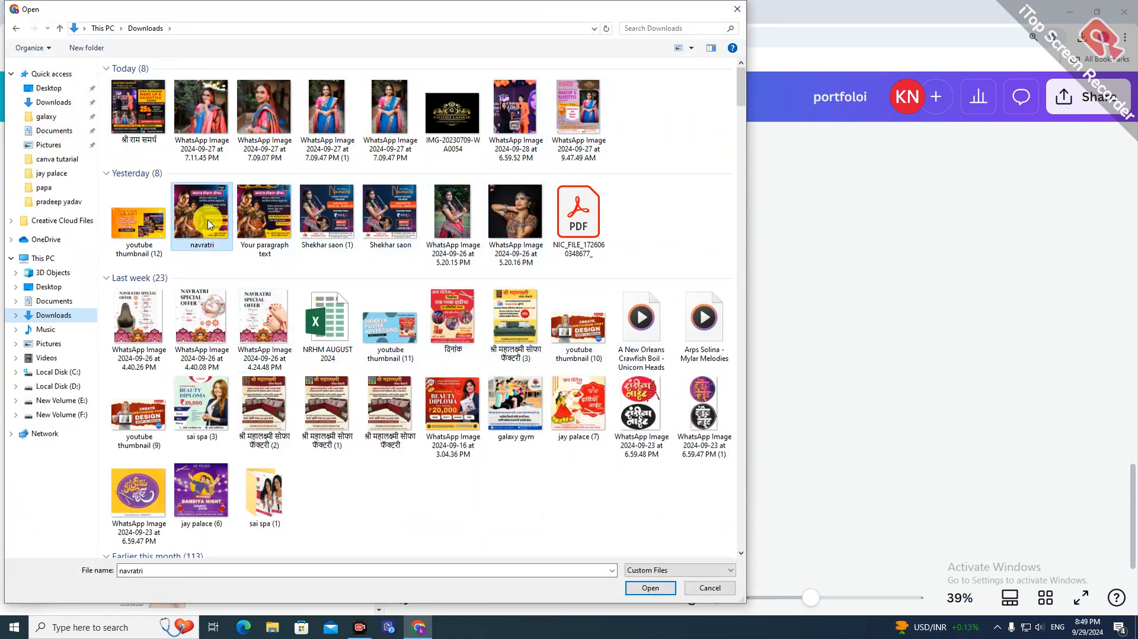
pyautogui.click(652, 587)
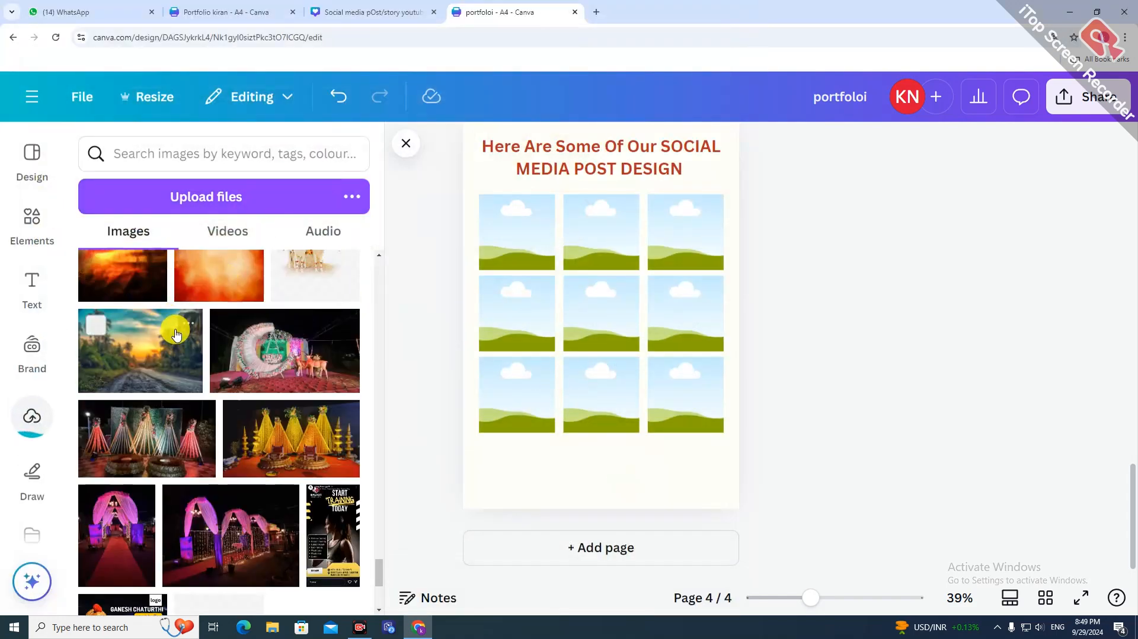
# - Insert the uploaded navratri post image and fit it into the first frame of the grid's top row
pyautogui.moveTo(375, 518); pyautogui.dragTo(372, 263)
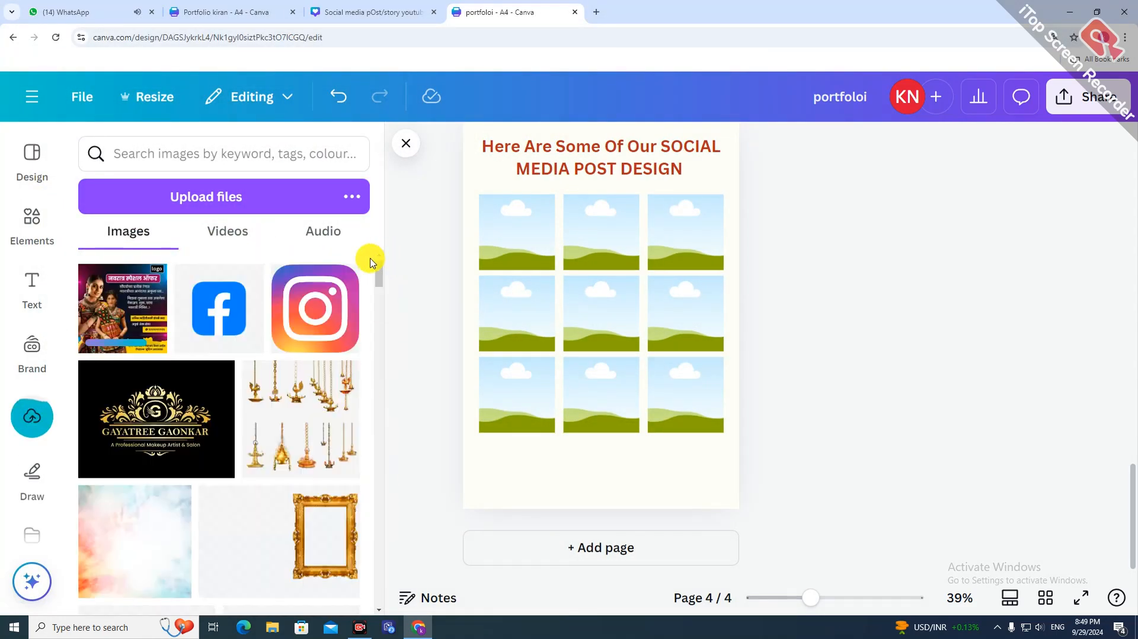
pyautogui.click(126, 319)
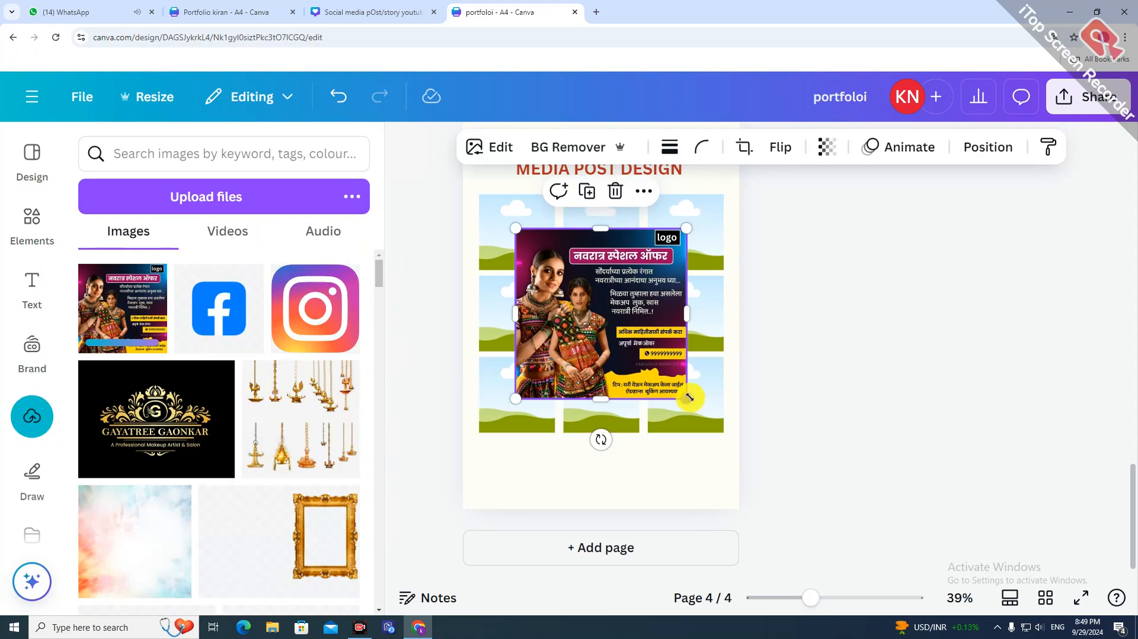
pyautogui.moveTo(687, 398); pyautogui.dragTo(605, 311)
pyautogui.moveTo(557, 249); pyautogui.dragTo(519, 228)
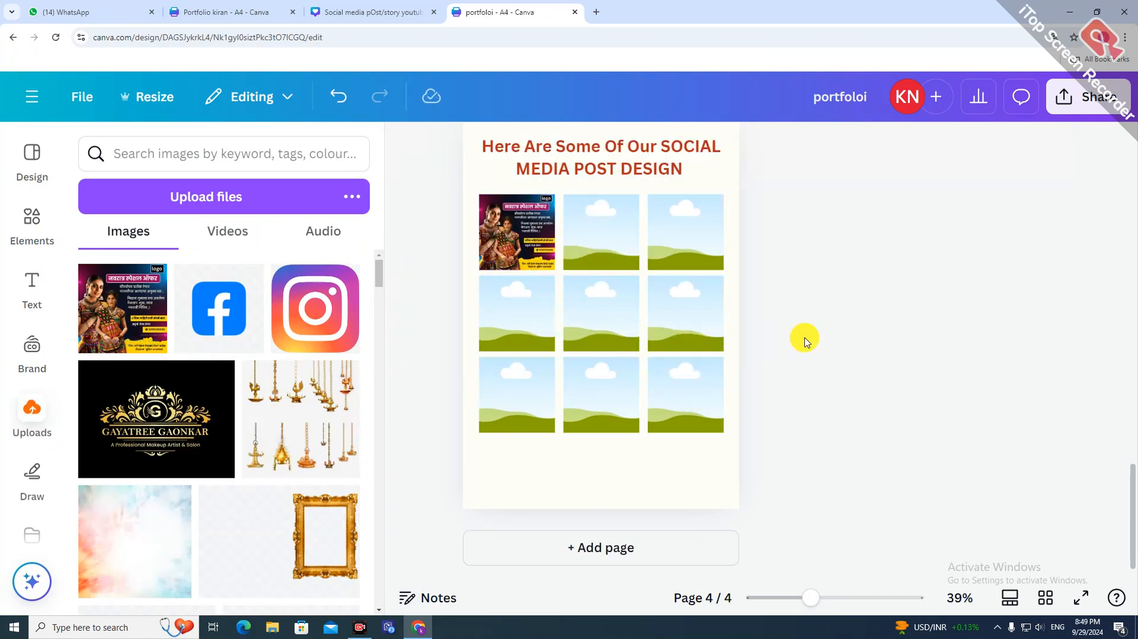
# - Insert the dark "Makeover & Academy" post from the uploads and fit it into the top row's middle frame
pyautogui.moveTo(379, 276); pyautogui.dragTo(383, 617)
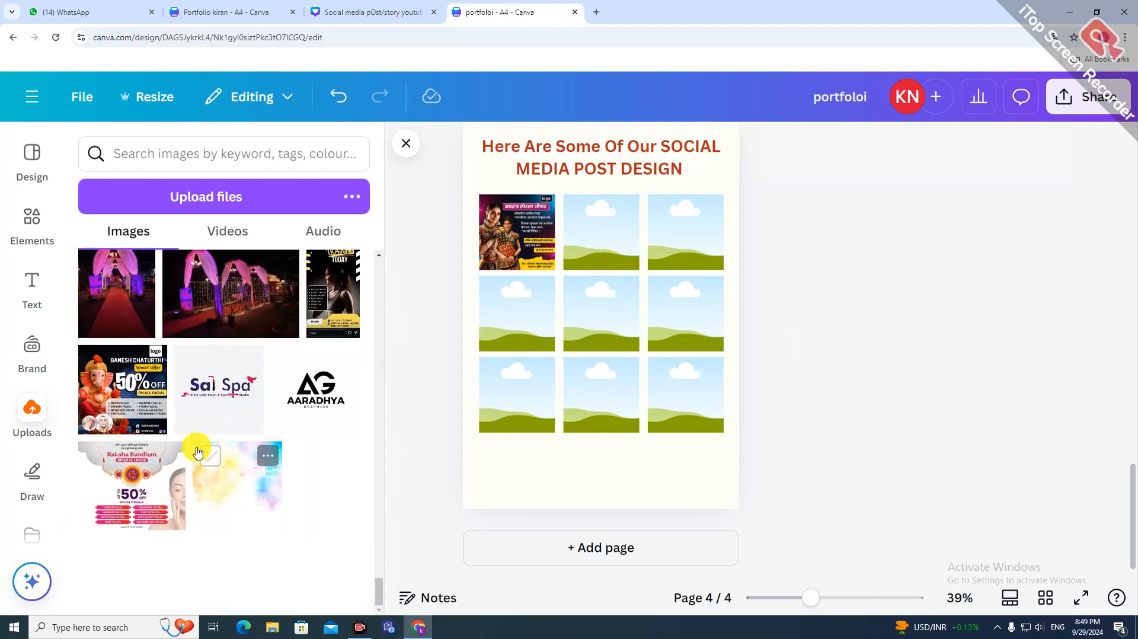
pyautogui.scroll(2, 246, 432)
pyautogui.scroll(5, 248, 435)
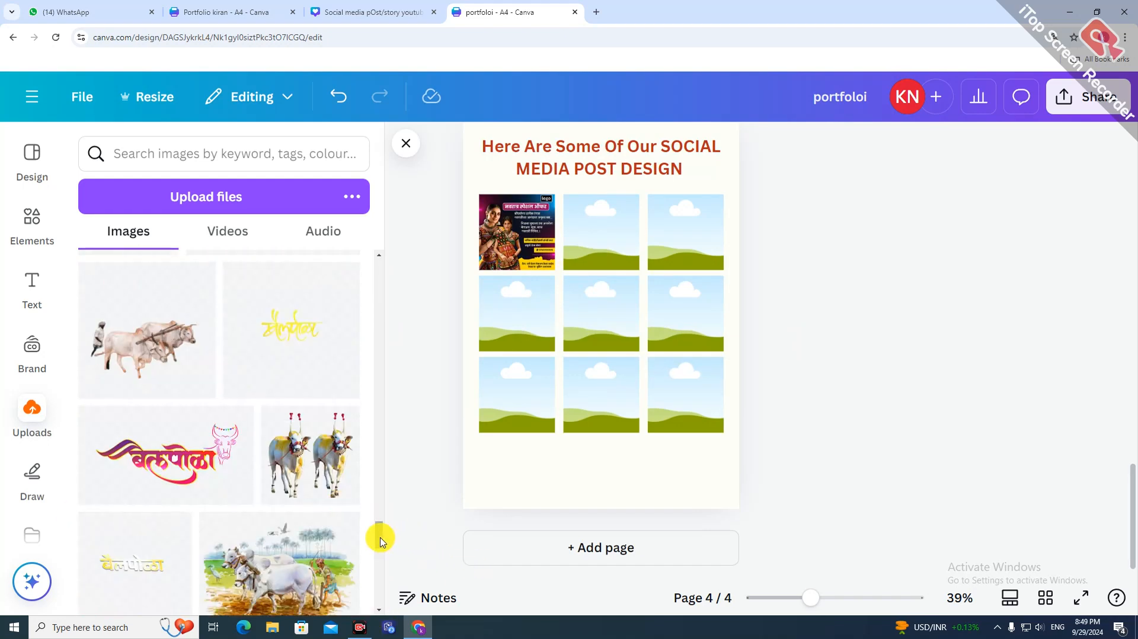
pyautogui.moveTo(381, 541); pyautogui.dragTo(386, 449)
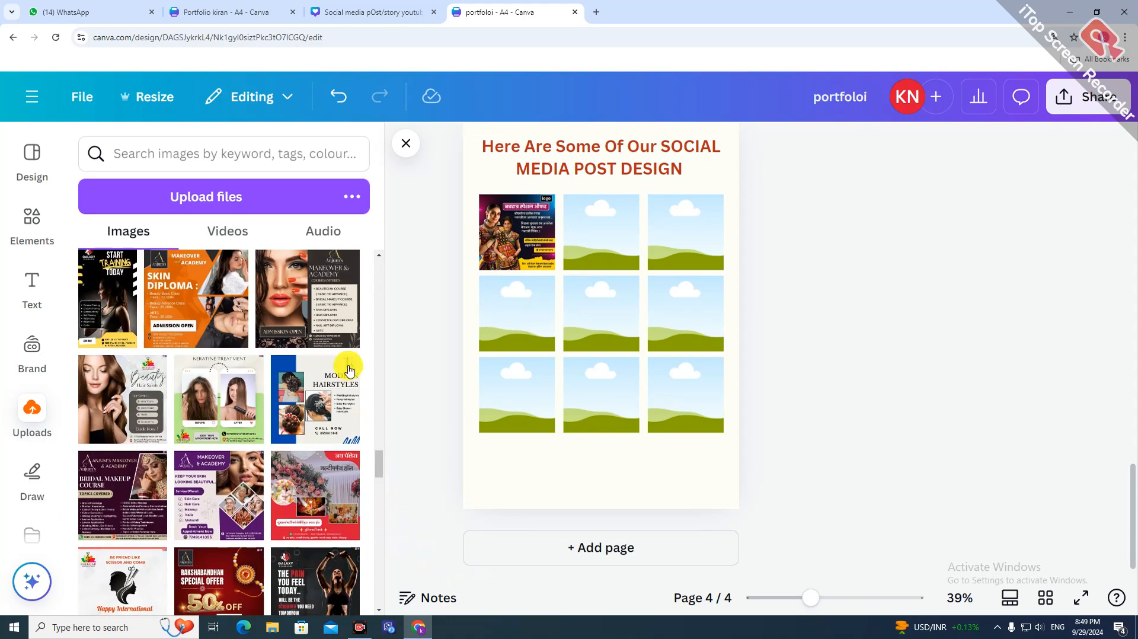
pyautogui.click(329, 310)
pyautogui.moveTo(694, 407); pyautogui.dragTo(581, 291)
pyautogui.moveTo(568, 263); pyautogui.dragTo(604, 246)
# - Place the orange "Skin Diploma" post in the grid's centre frame and the "Keratine Treatment" post, scaled down, on the middle row's left frame
pyautogui.click(223, 308)
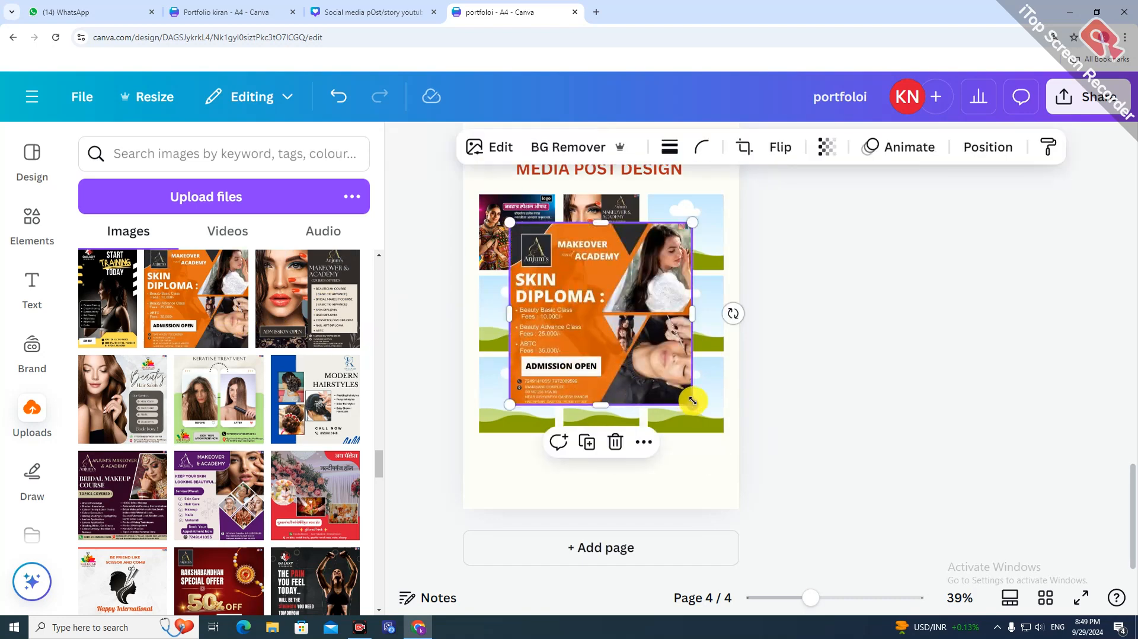
pyautogui.moveTo(693, 401); pyautogui.dragTo(610, 329)
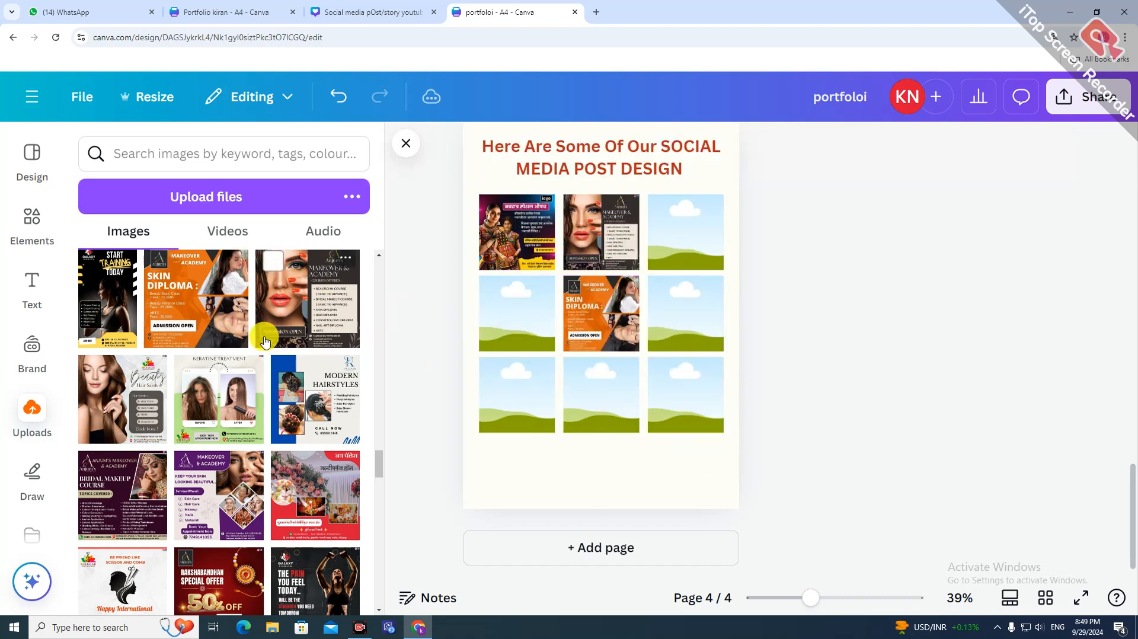
pyautogui.click(249, 368)
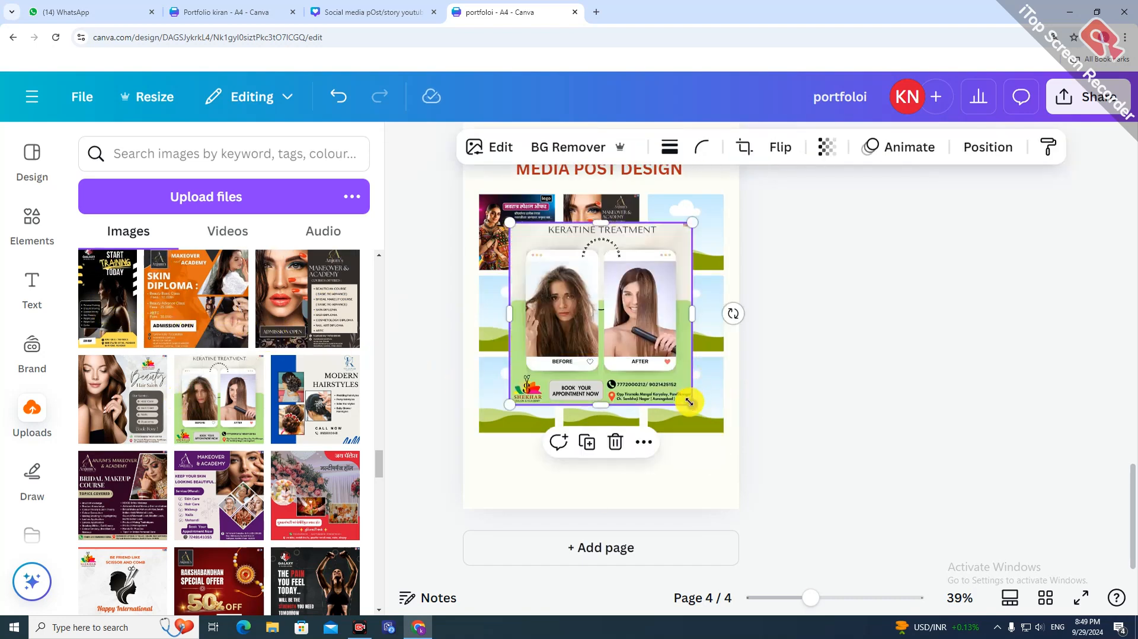
pyautogui.moveTo(690, 403); pyautogui.dragTo(554, 299)
pyautogui.moveTo(521, 249); pyautogui.dragTo(502, 302)
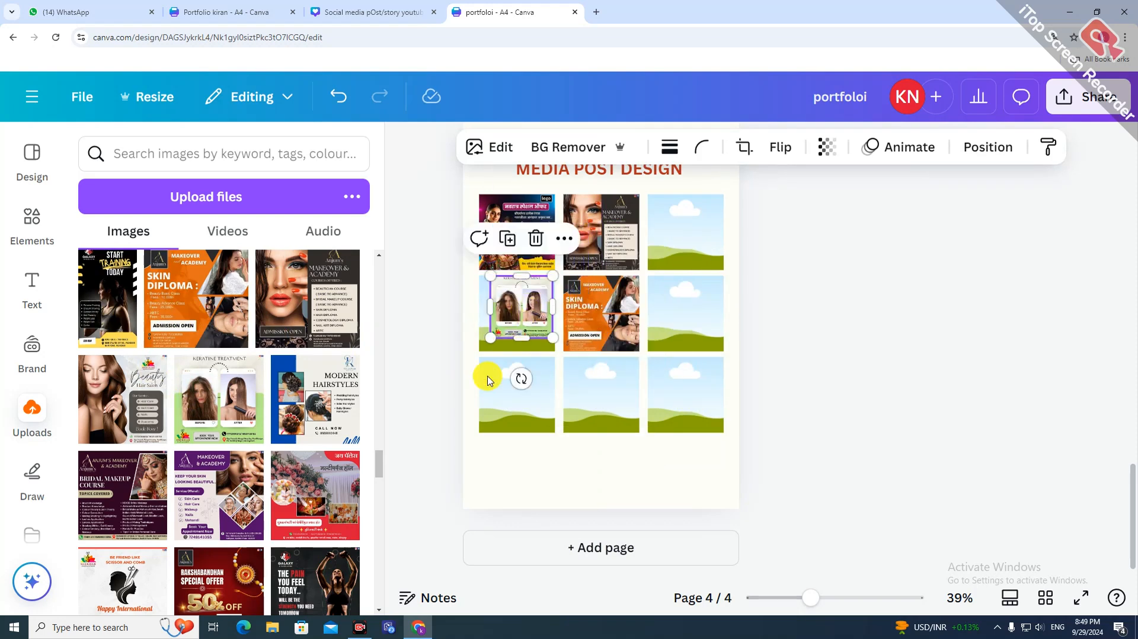
# - Place the "Modern Hairstyles" post in the top row's right frame and the purple "Makeover & Academy" post in the middle row's right frame
pyautogui.click(286, 406)
pyautogui.moveTo(689, 402); pyautogui.dragTo(623, 333)
pyautogui.moveTo(576, 300); pyautogui.dragTo(723, 265)
pyautogui.click(219, 495)
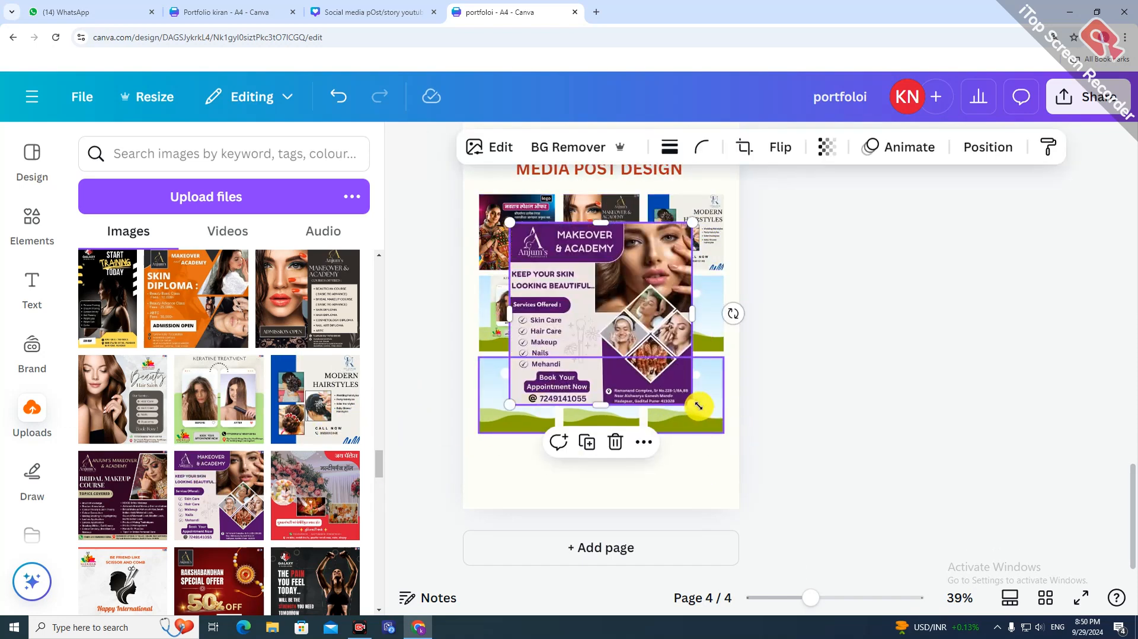
pyautogui.moveTo(699, 406); pyautogui.dragTo(619, 326)
pyautogui.moveTo(568, 272); pyautogui.dragTo(673, 342)
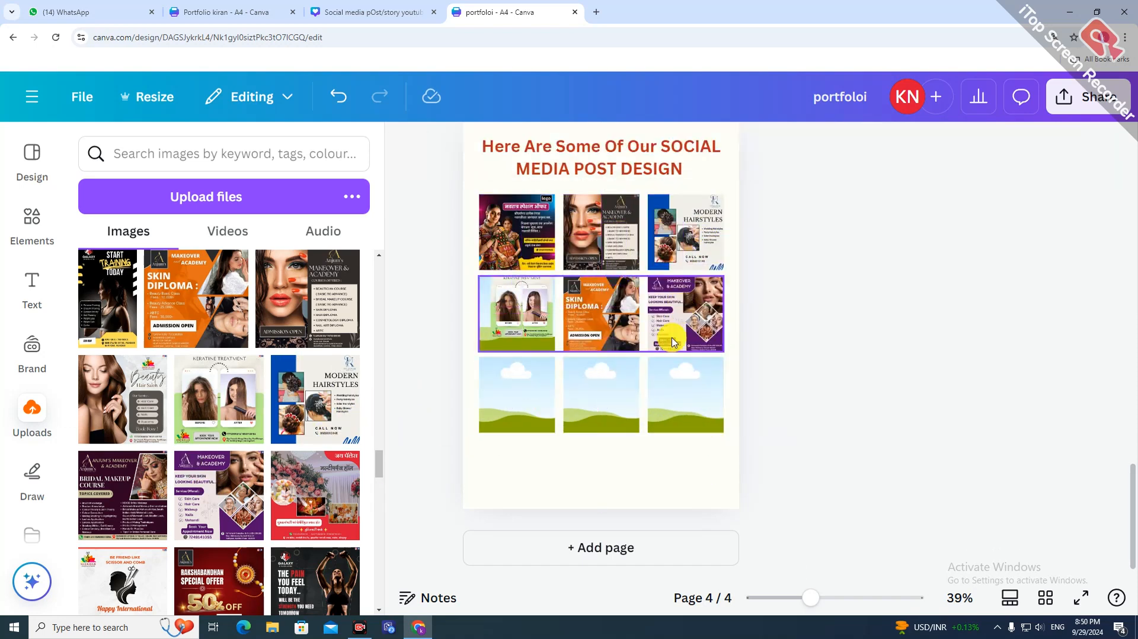
# - Fill the bottom row's left frame with the "Bridal Makeup Course" post and its middle frame with the red floral decoration post
pyautogui.click(127, 513)
pyautogui.moveTo(686, 399); pyautogui.dragTo(510, 393)
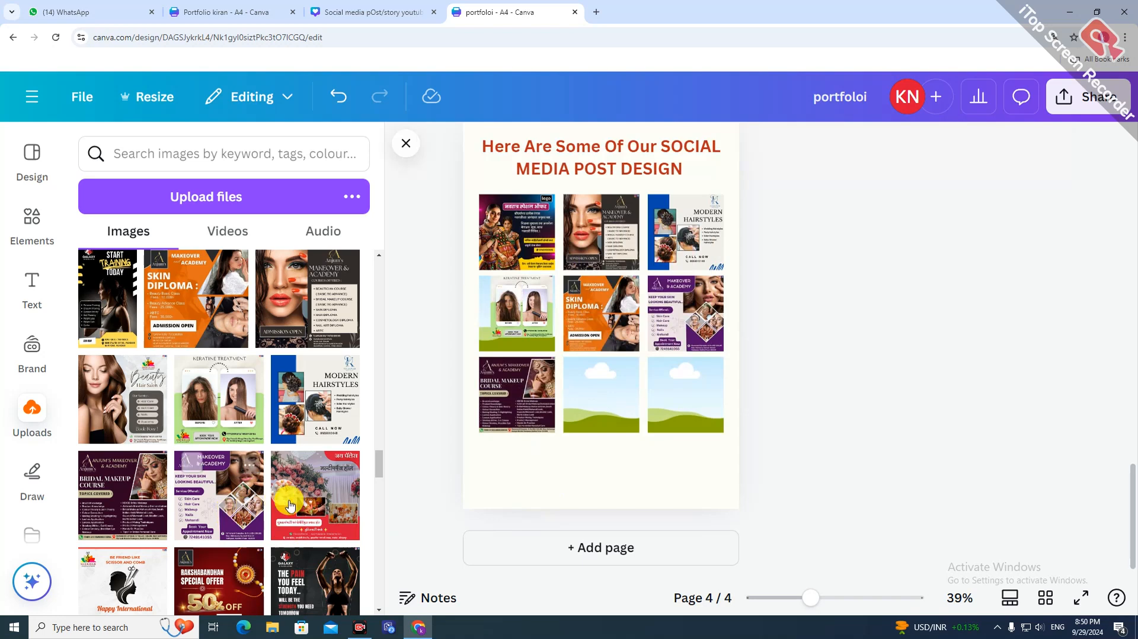
pyautogui.click(330, 497)
pyautogui.moveTo(672, 381); pyautogui.dragTo(604, 375)
# - Place the purple "Makeover & Academy" post in the bottom row's right frame
pyautogui.click(242, 515)
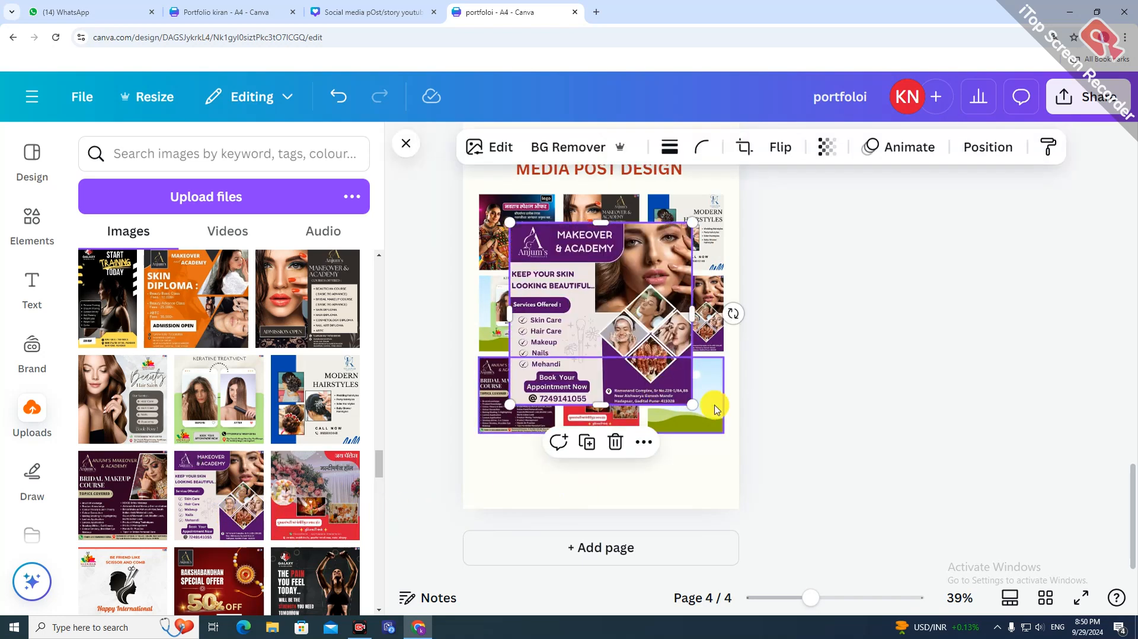
pyautogui.moveTo(699, 411); pyautogui.dragTo(631, 343)
pyautogui.moveTo(592, 291); pyautogui.dragTo(698, 409)
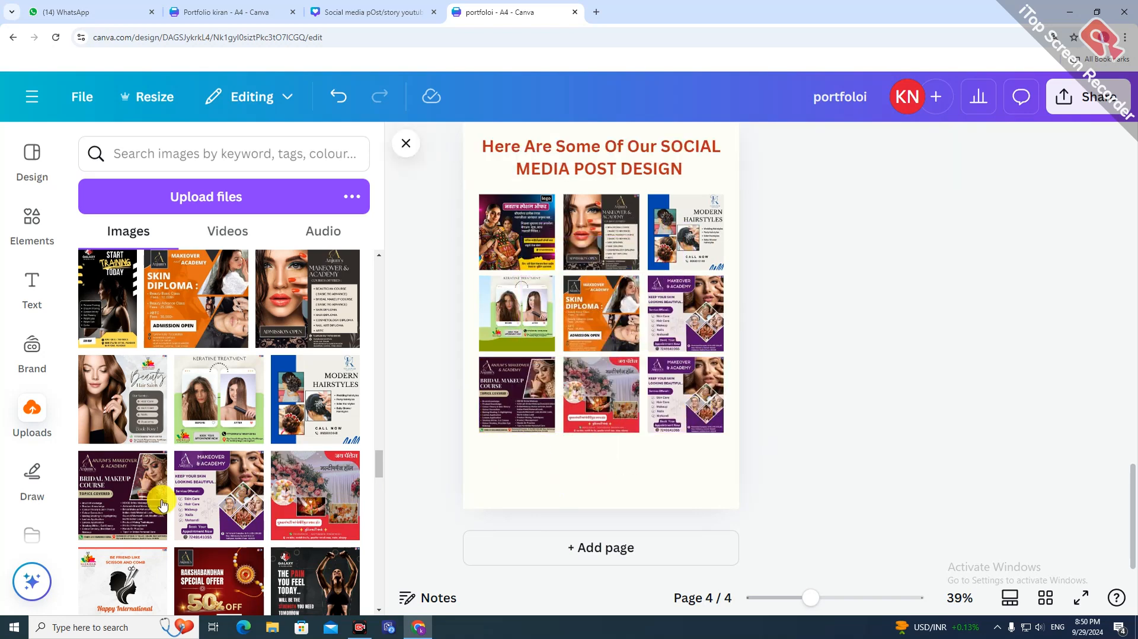
# - Fill the bottom row's right frame with the "Beauty" hair salon post
pyautogui.click(136, 419)
pyautogui.moveTo(646, 364); pyautogui.dragTo(716, 406)
pyautogui.click(639, 499)
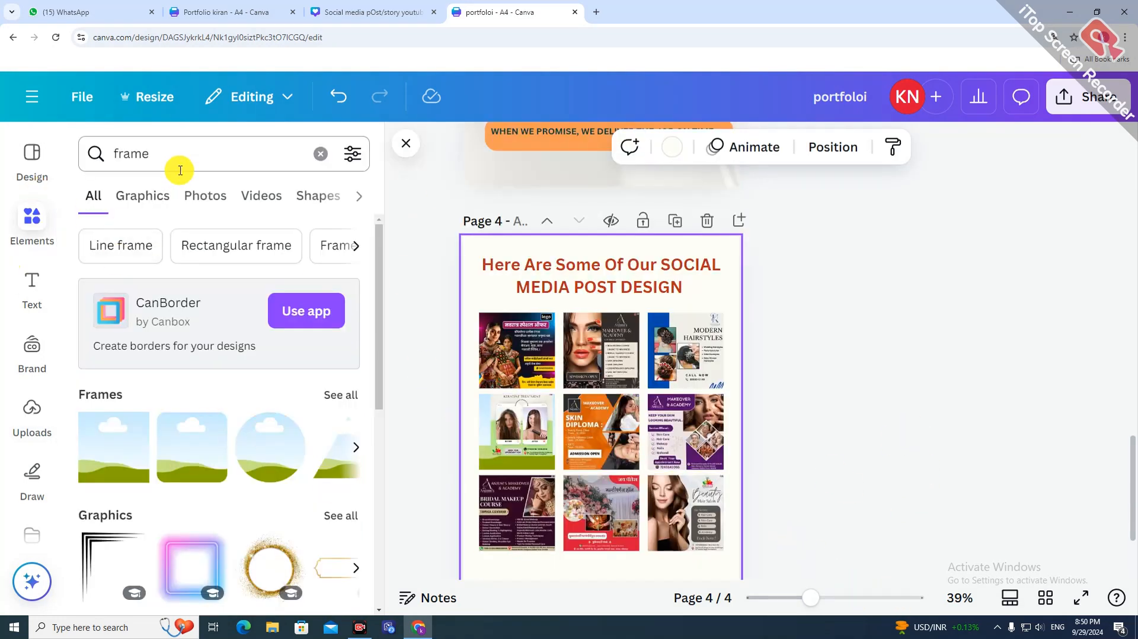
# - Search the photos for "graphic design" and set the desk photo with the portfolio monitor and plant as page 4's background
pyautogui.click(183, 158)
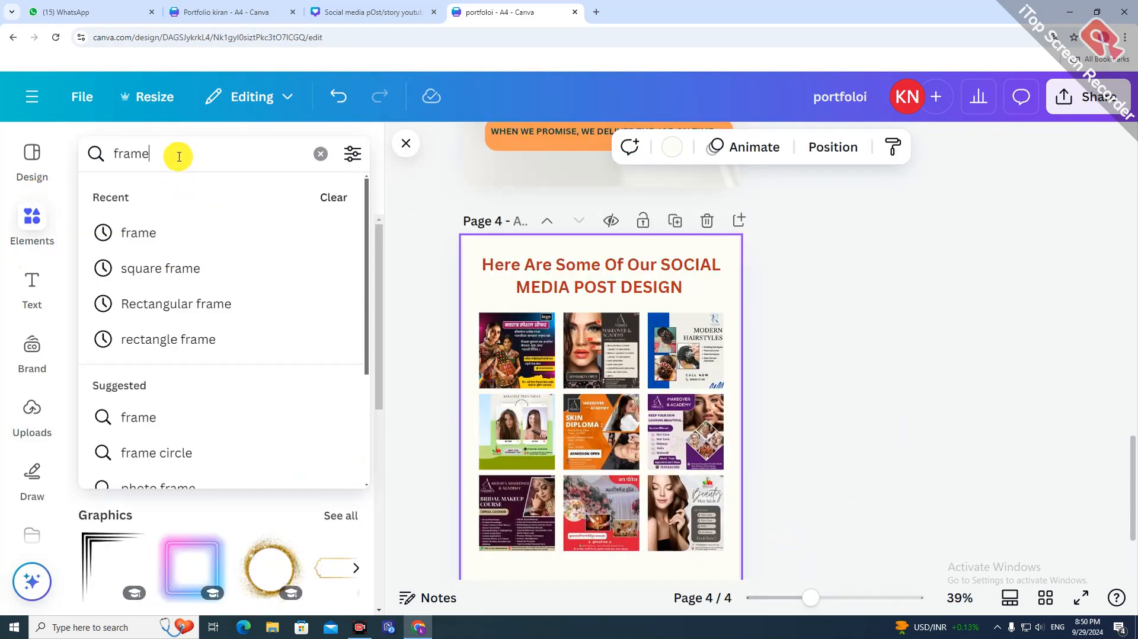
pyautogui.moveTo(176, 156); pyautogui.dragTo(83, 160)
pyautogui.write('grap')
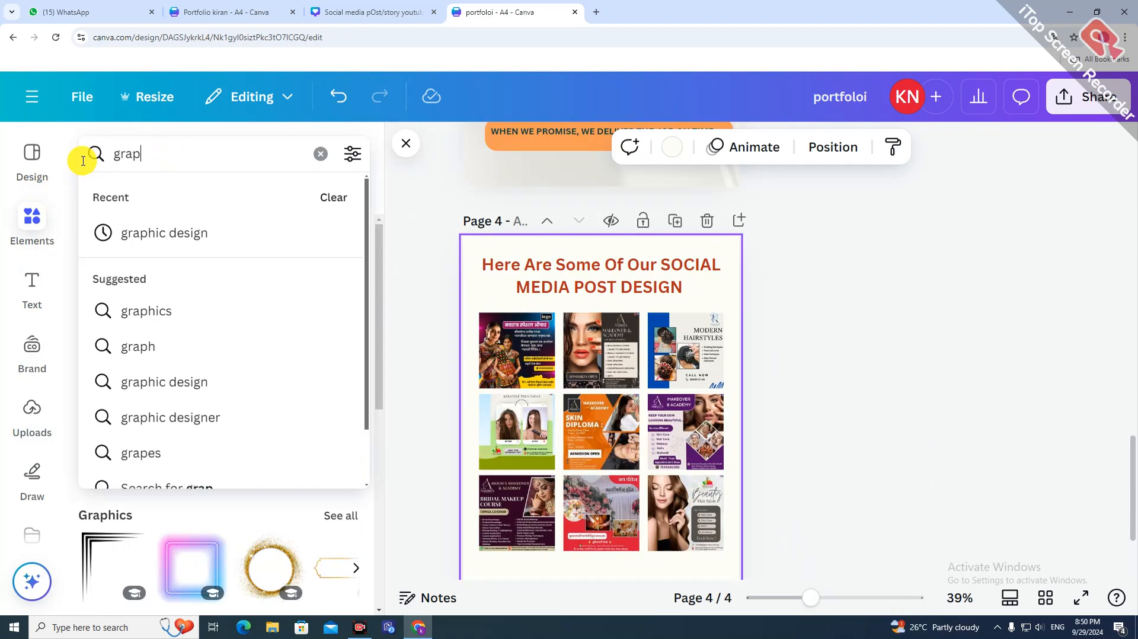
pyautogui.click(259, 224)
pyautogui.click(341, 413)
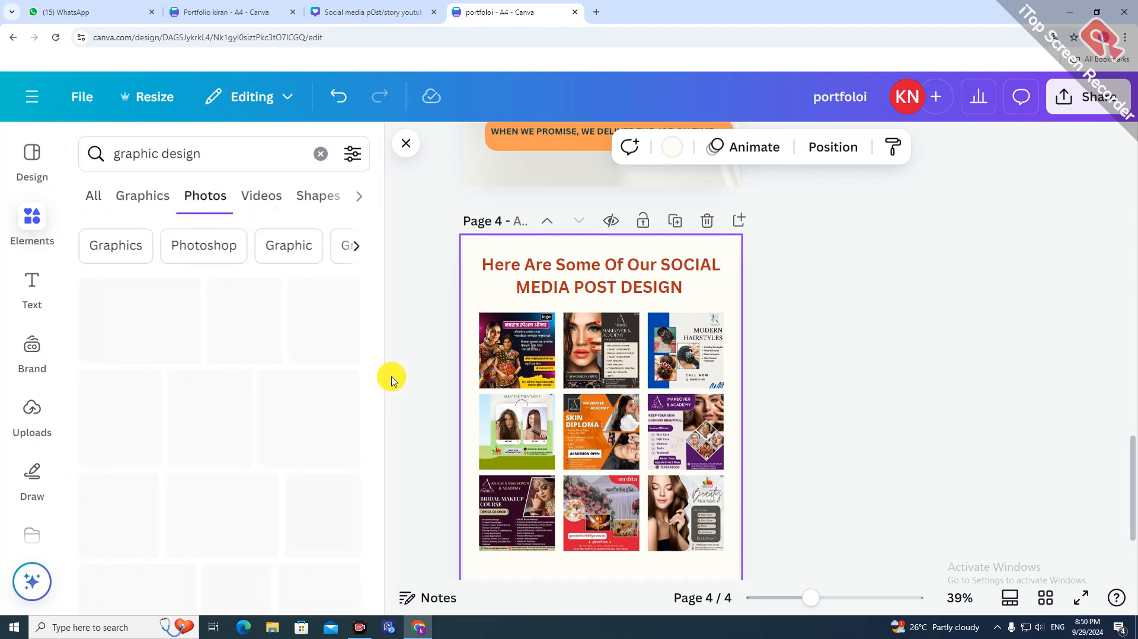
pyautogui.scroll(-5, 351, 484)
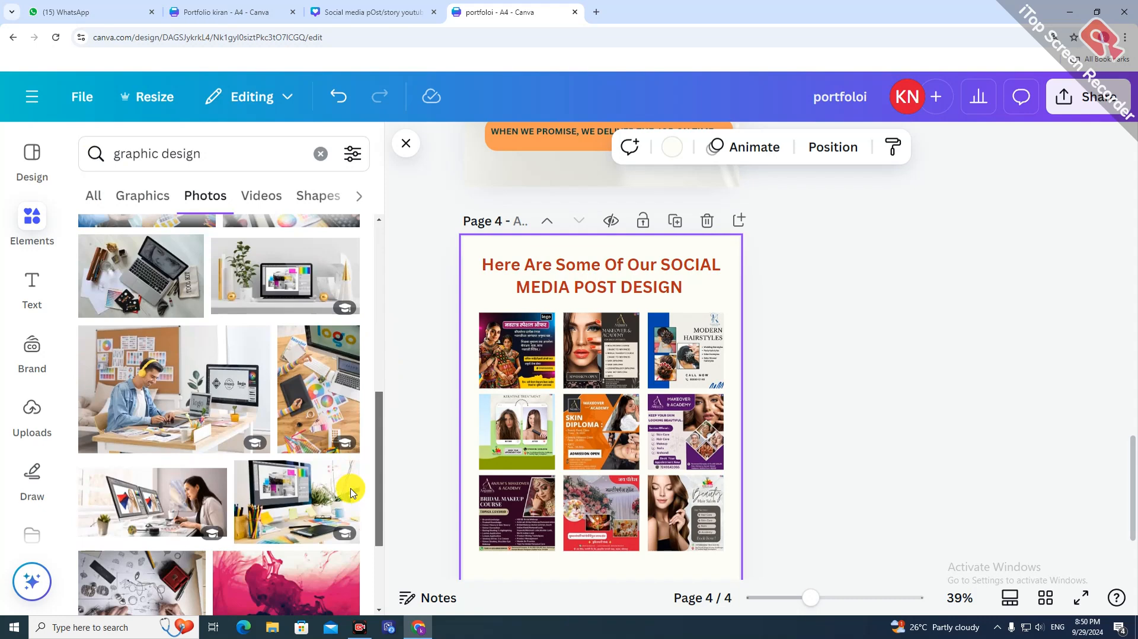
pyautogui.scroll(-10, 353, 492)
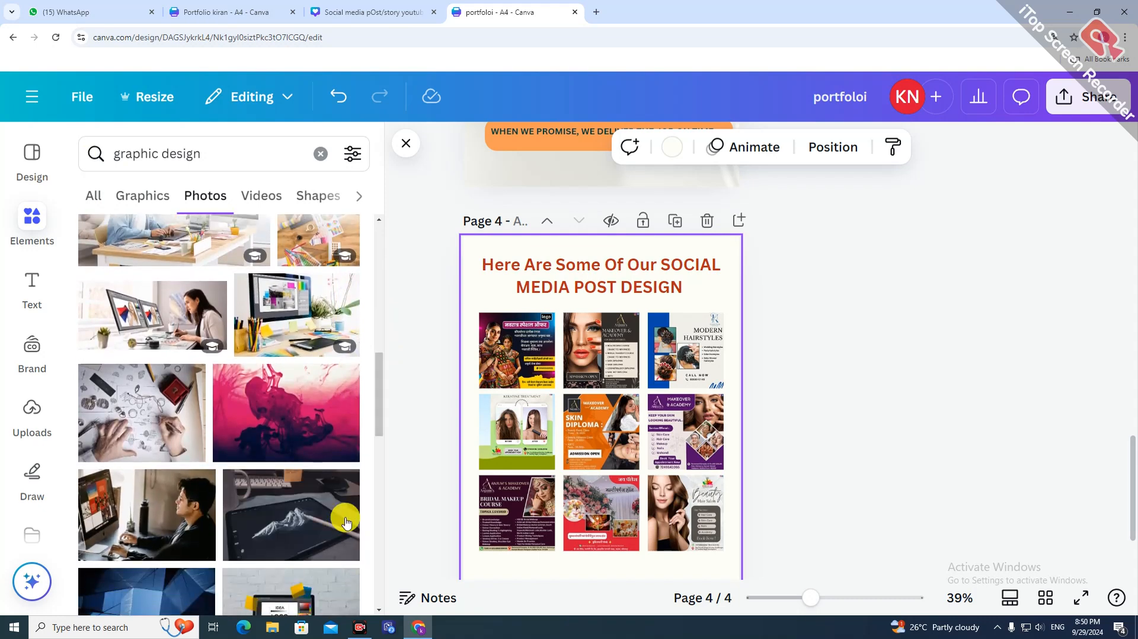
pyautogui.scroll(-3, 322, 410)
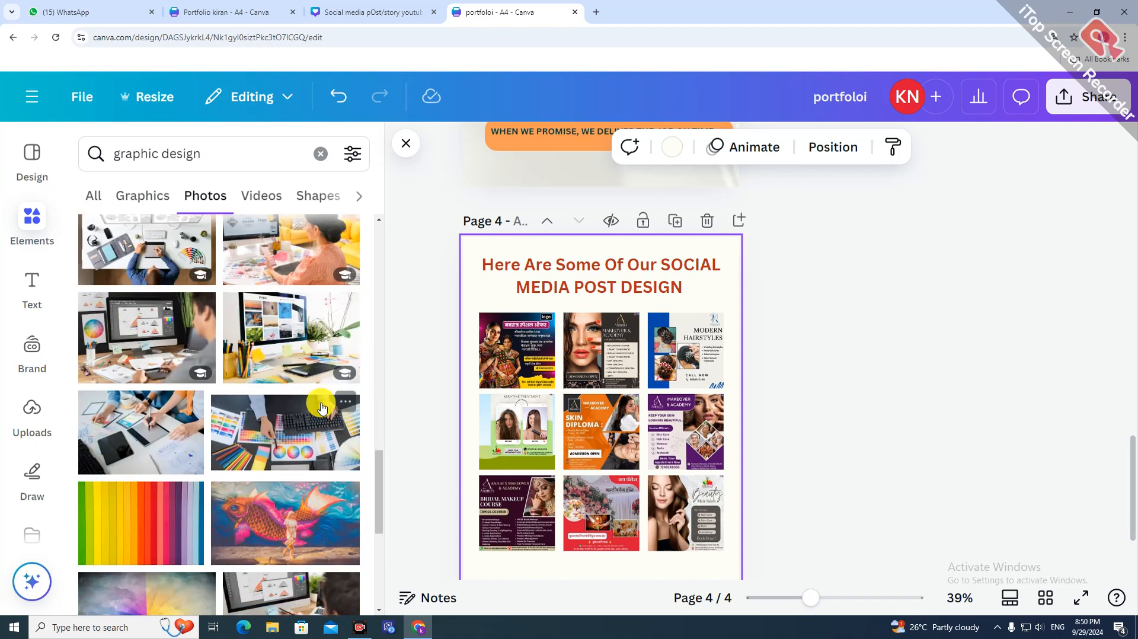
pyautogui.click(285, 344)
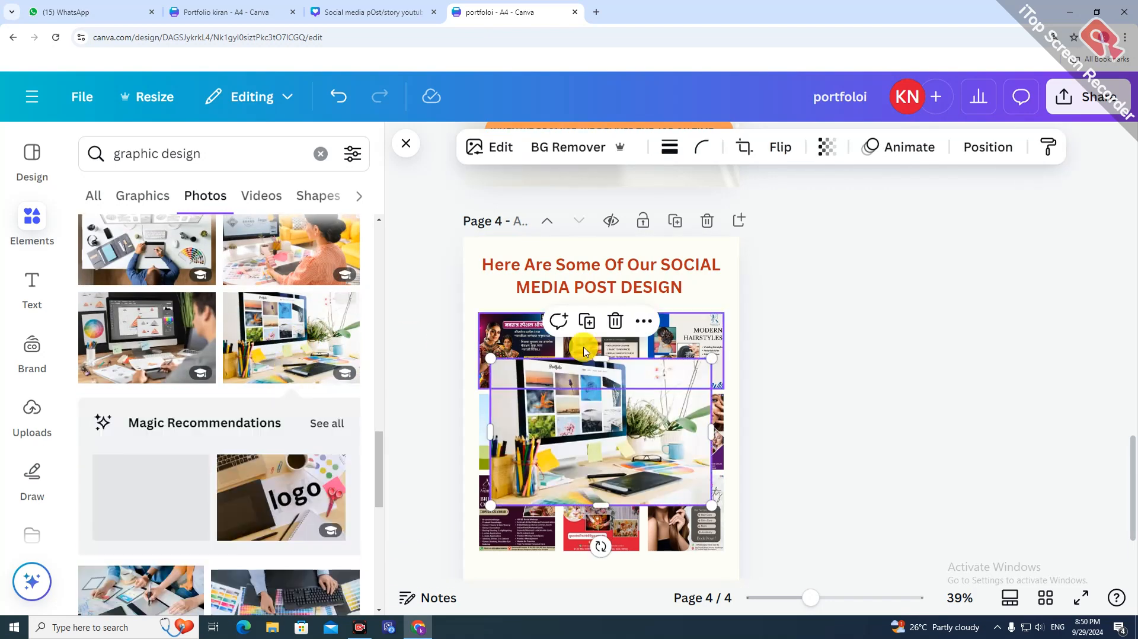
pyautogui.rightClick(573, 440)
pyautogui.click(711, 574)
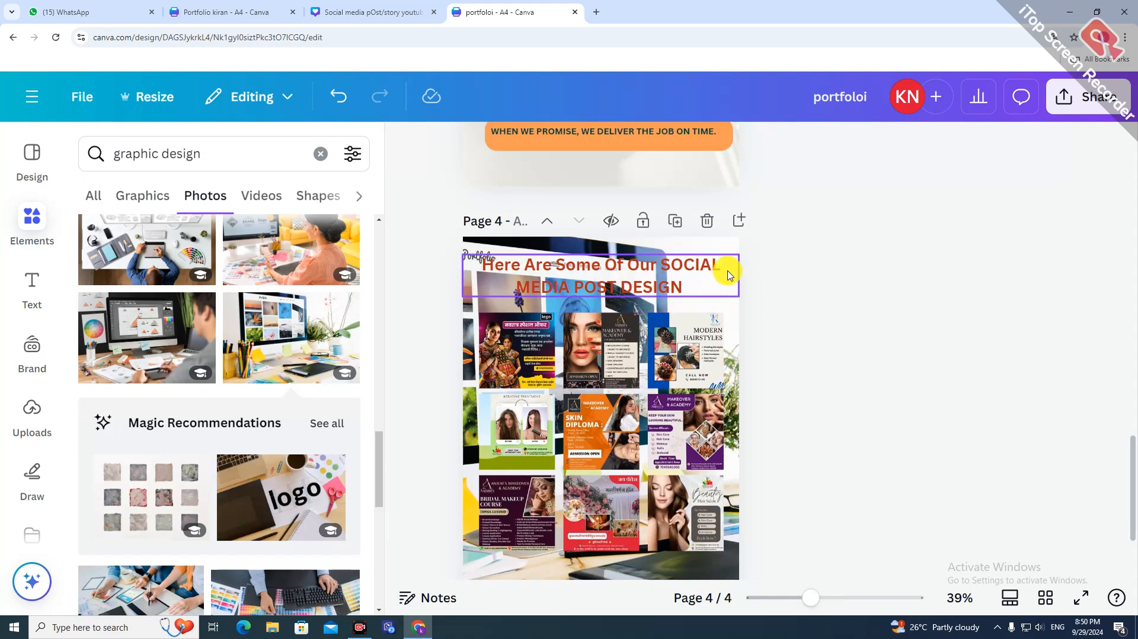
# - Set the transparency of page 4's background photo to 16
pyautogui.click(727, 248)
pyautogui.click(879, 147)
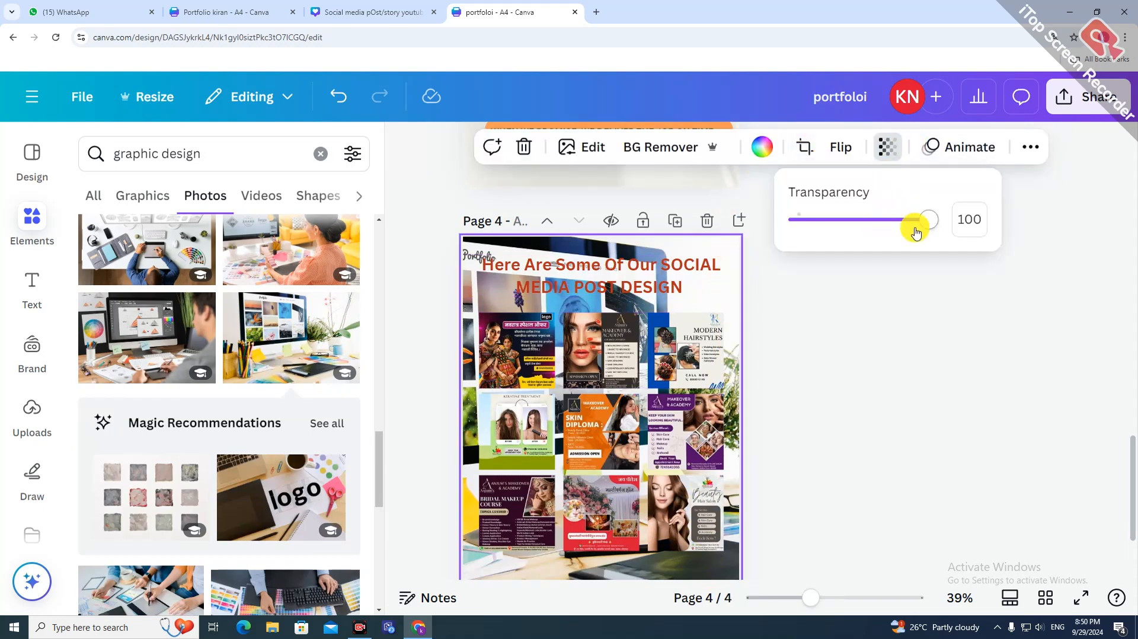
pyautogui.moveTo(919, 221); pyautogui.dragTo(818, 231)
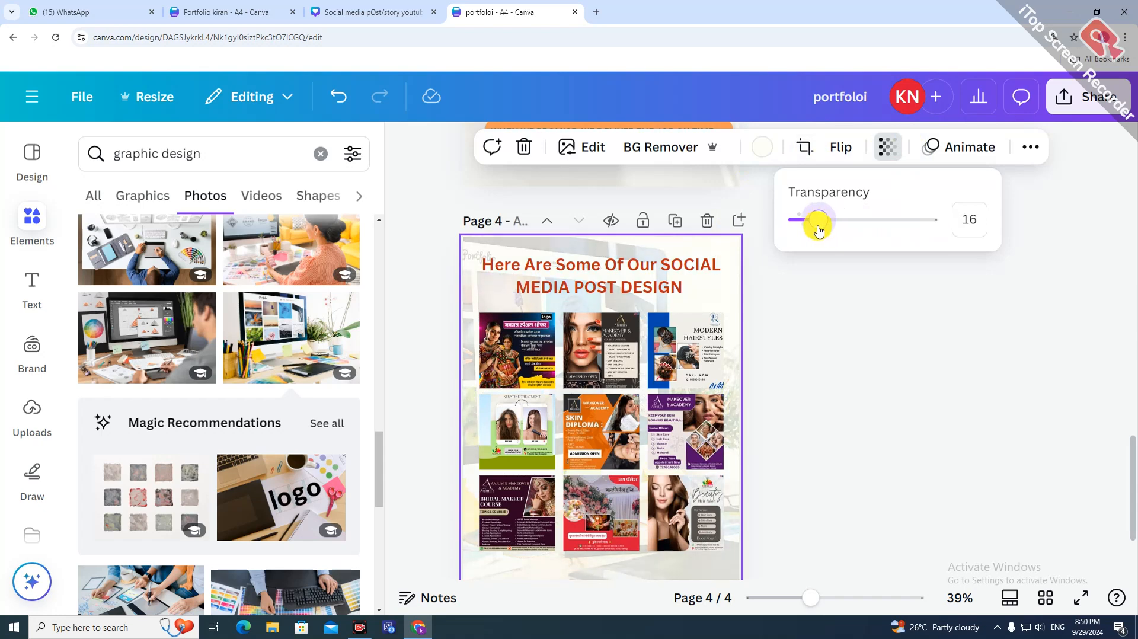
pyautogui.click(811, 434)
pyautogui.scroll(-2, 714, 522)
pyautogui.click(807, 433)
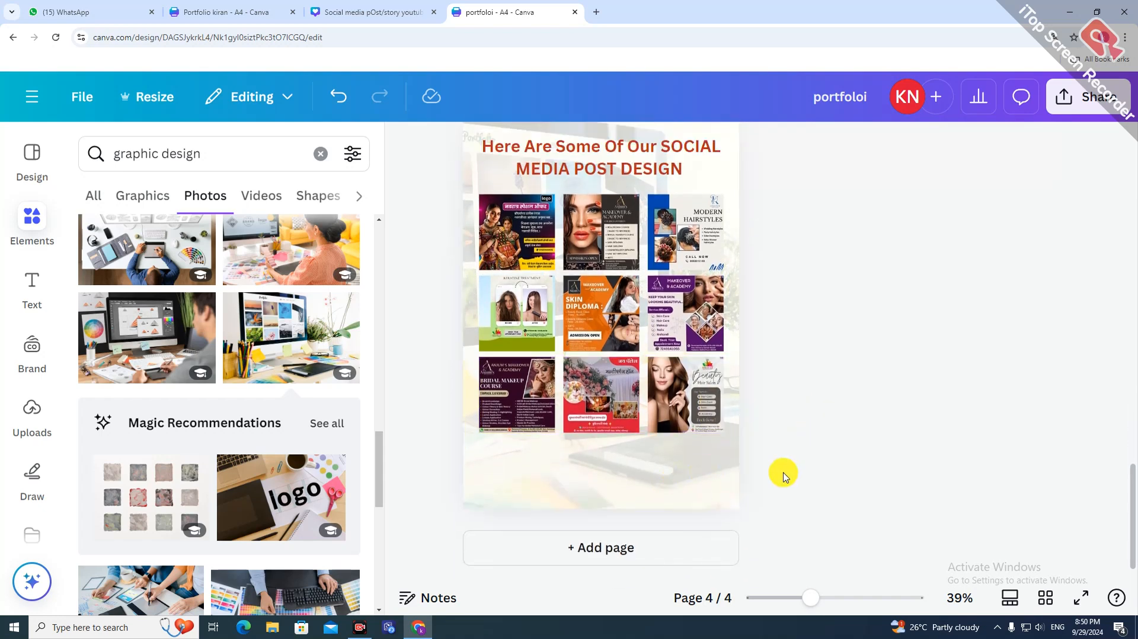
pyautogui.scroll(1, 648, 373)
# - Ungroup the top, middle and bottom rows of post frames on page 4
pyautogui.click(543, 293)
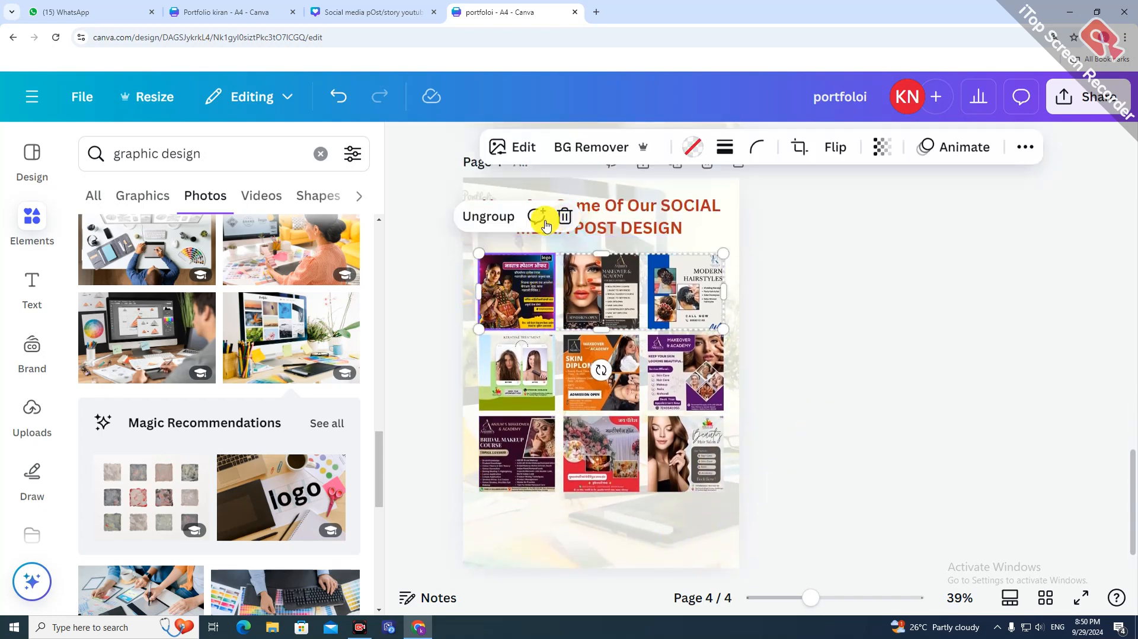
pyautogui.click(488, 216)
pyautogui.click(528, 361)
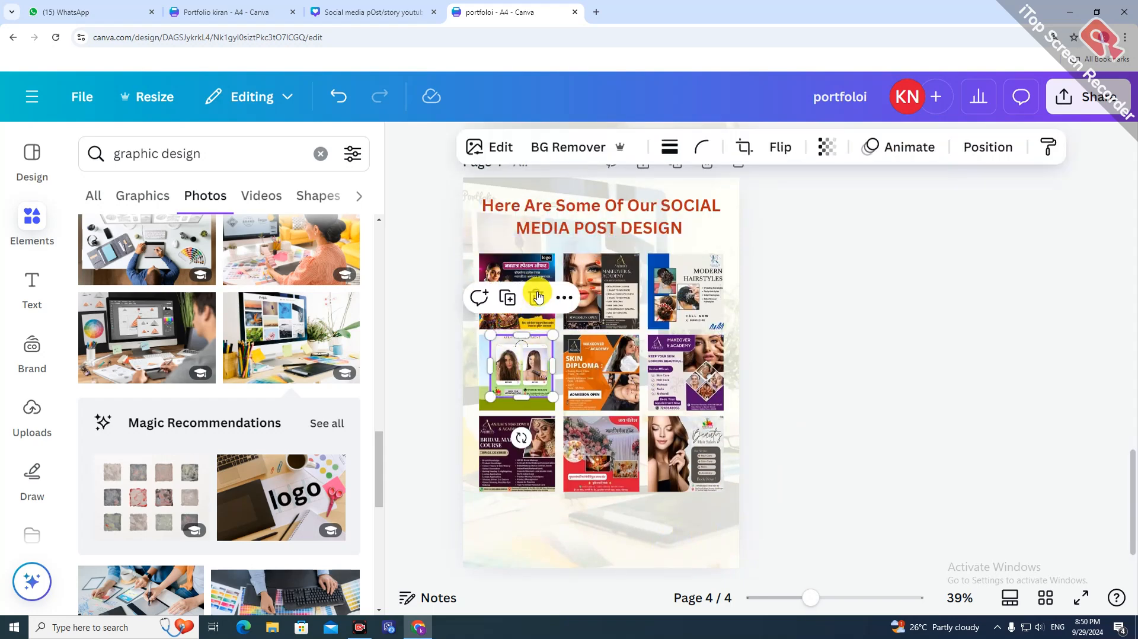
pyautogui.click(617, 384)
pyautogui.click(572, 297)
pyautogui.click(541, 456)
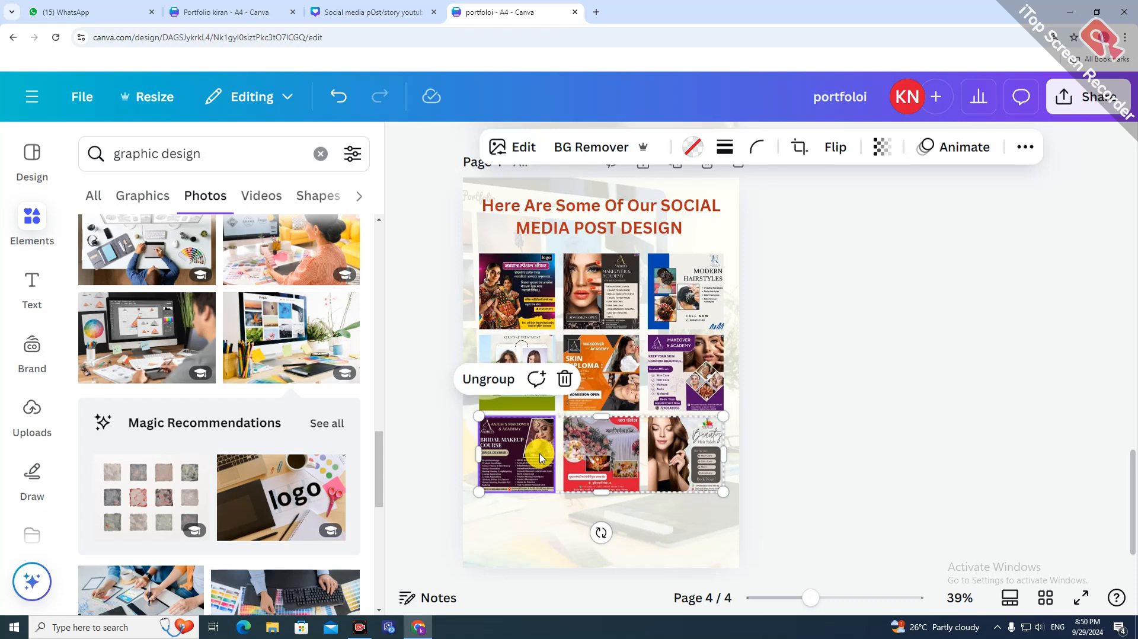
pyautogui.click(508, 392)
pyautogui.click(838, 435)
# - Give all nine post frames a solid black border of weight 4 and fill the middle row's left frame with its loose post
pyautogui.click(521, 284)
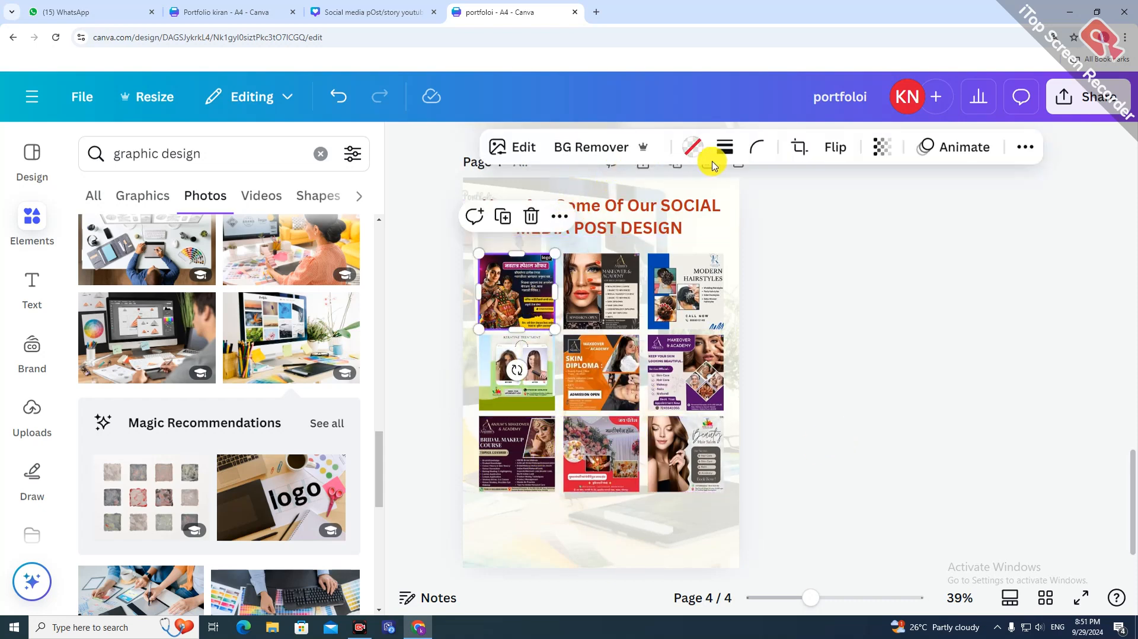
pyautogui.click(726, 148)
pyautogui.click(674, 199)
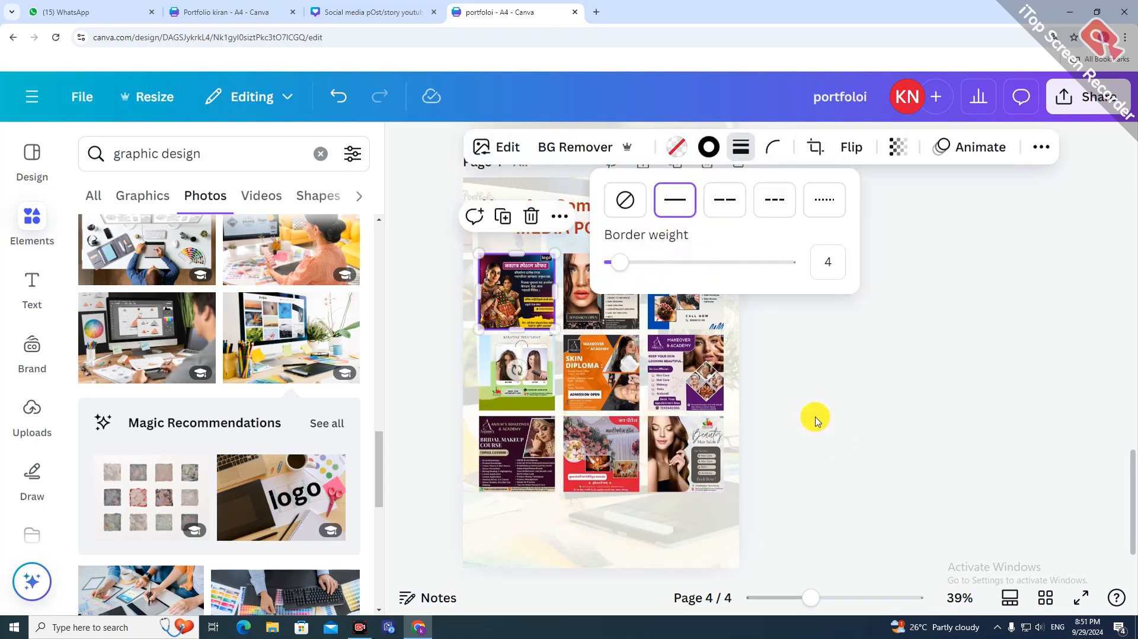
pyautogui.click(745, 339)
pyautogui.click(508, 362)
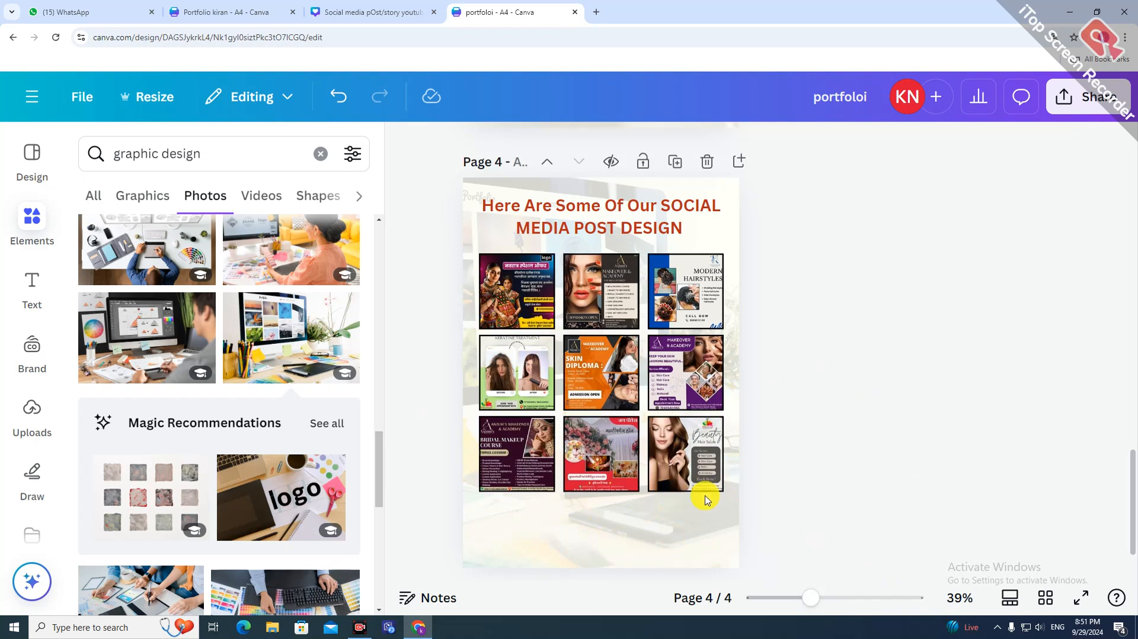
pyautogui.click(732, 259)
pyautogui.click(446, 259)
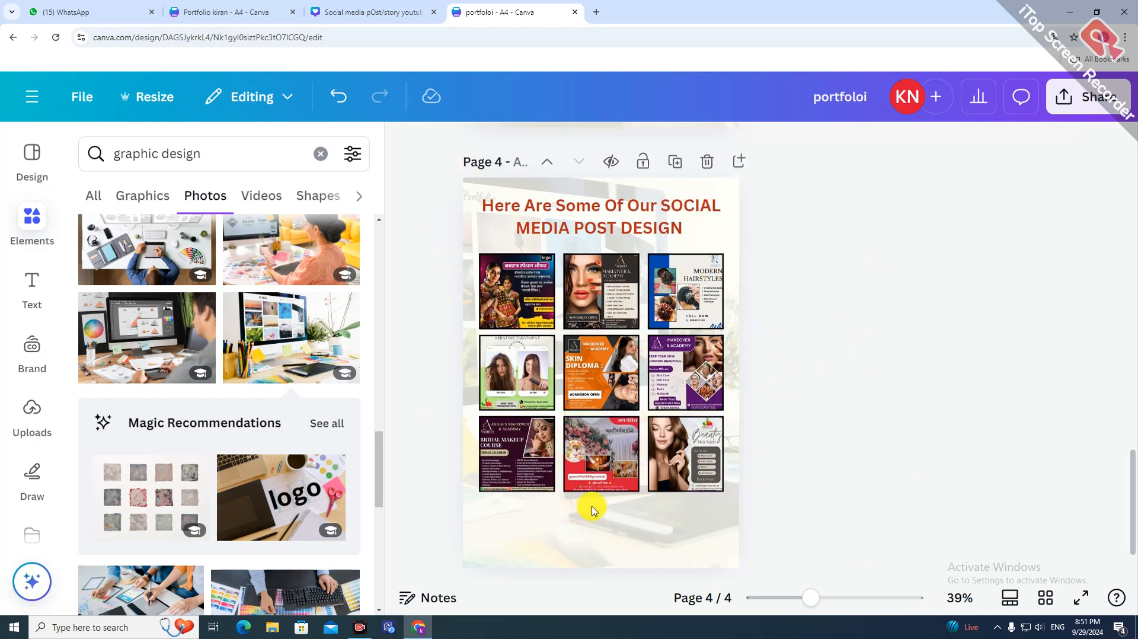
# - Duplicate page 4 and delete all nine framed posts from the copy, keeping its heading and background
pyautogui.scroll(-1, 592, 506)
pyautogui.scroll(1, 290, 356)
pyautogui.scroll(1, 564, 347)
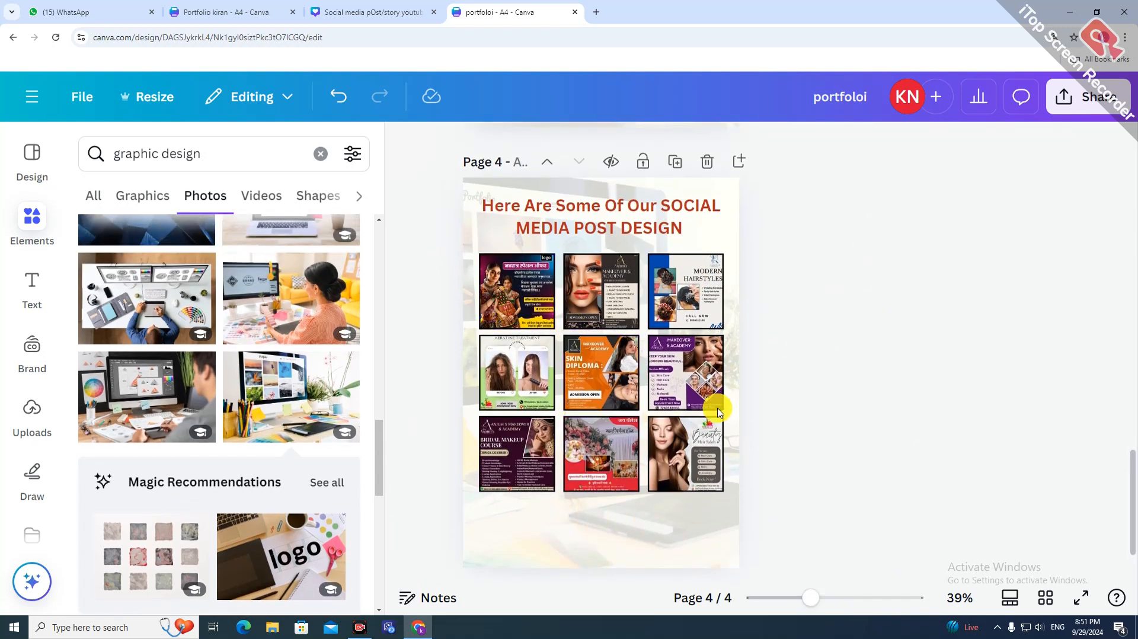
pyautogui.click(579, 537)
pyautogui.scroll(1, 746, 354)
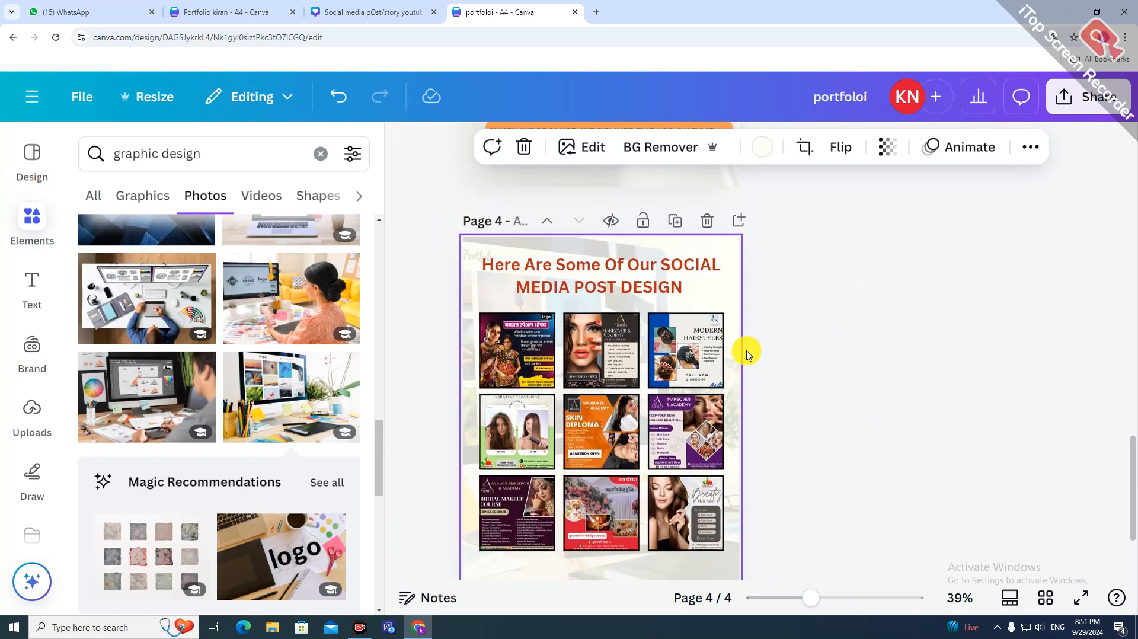
pyautogui.click(676, 222)
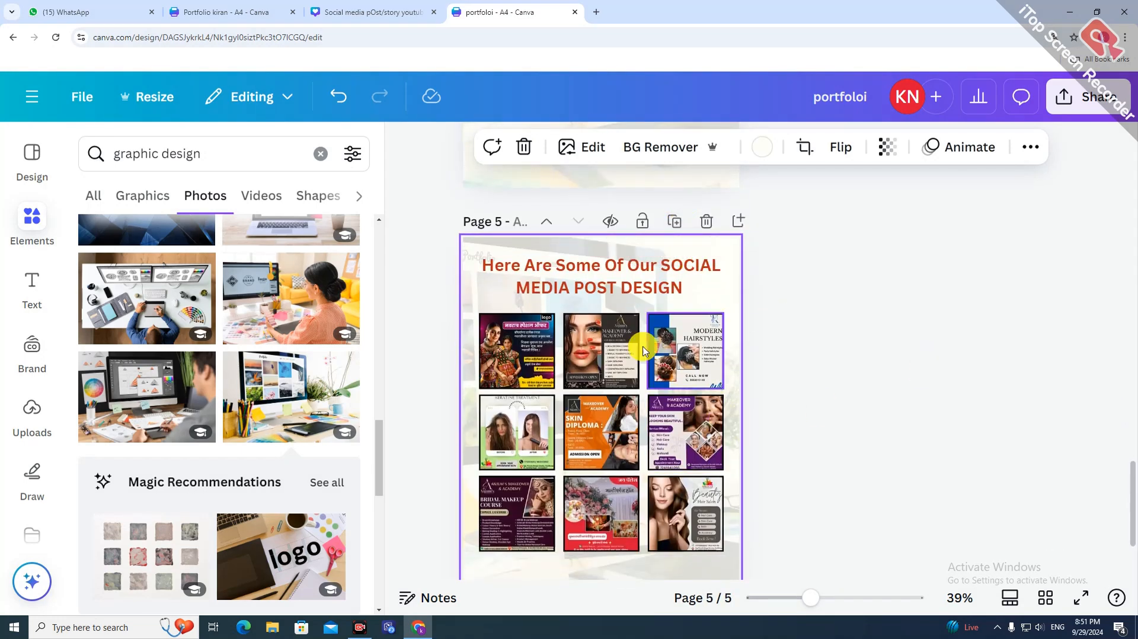
pyautogui.moveTo(489, 438); pyautogui.dragTo(728, 565)
pyautogui.press('Delete')
# - Replace the heading text on page 5 with "instagram story"
pyautogui.click(684, 296)
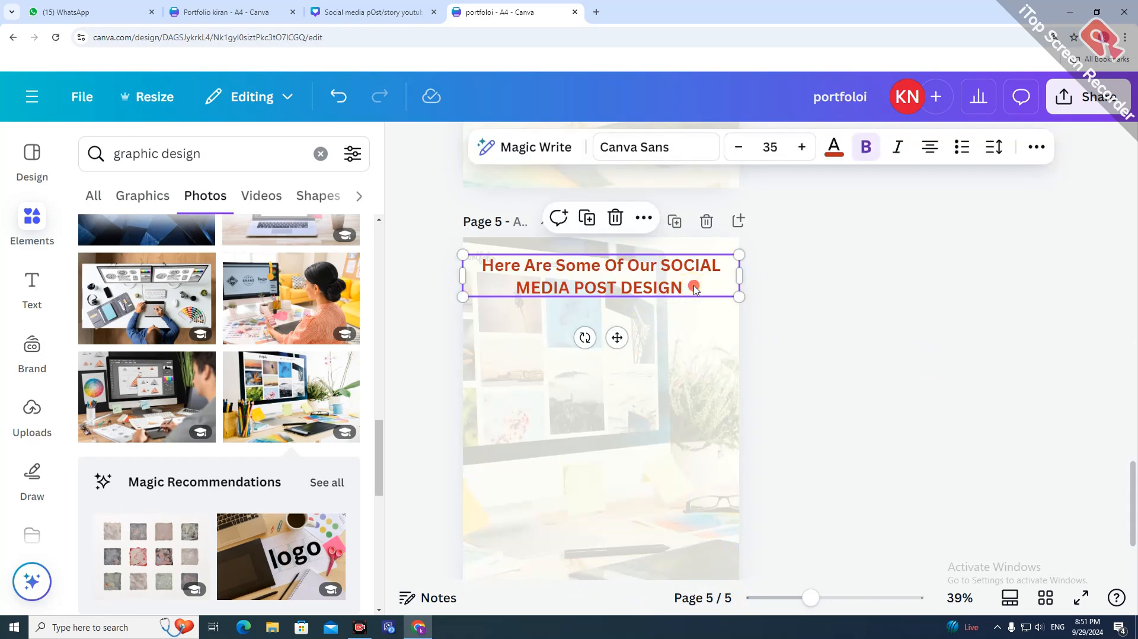
pyautogui.click(694, 289)
pyautogui.click(629, 300)
pyautogui.click(574, 287)
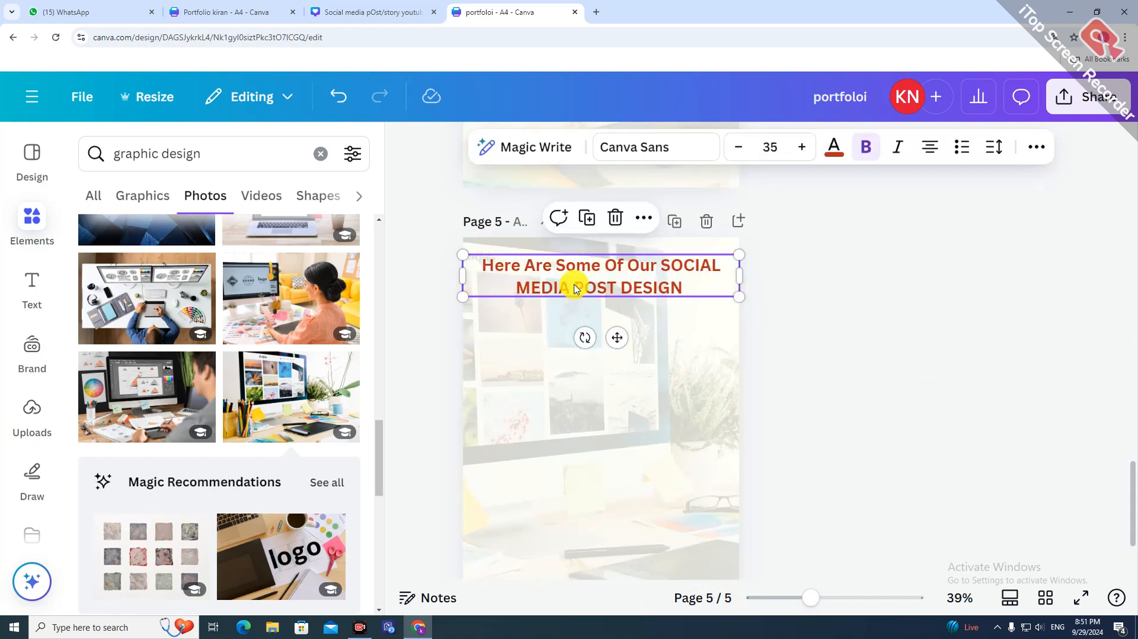
pyautogui.click(540, 271)
pyautogui.write('inst')
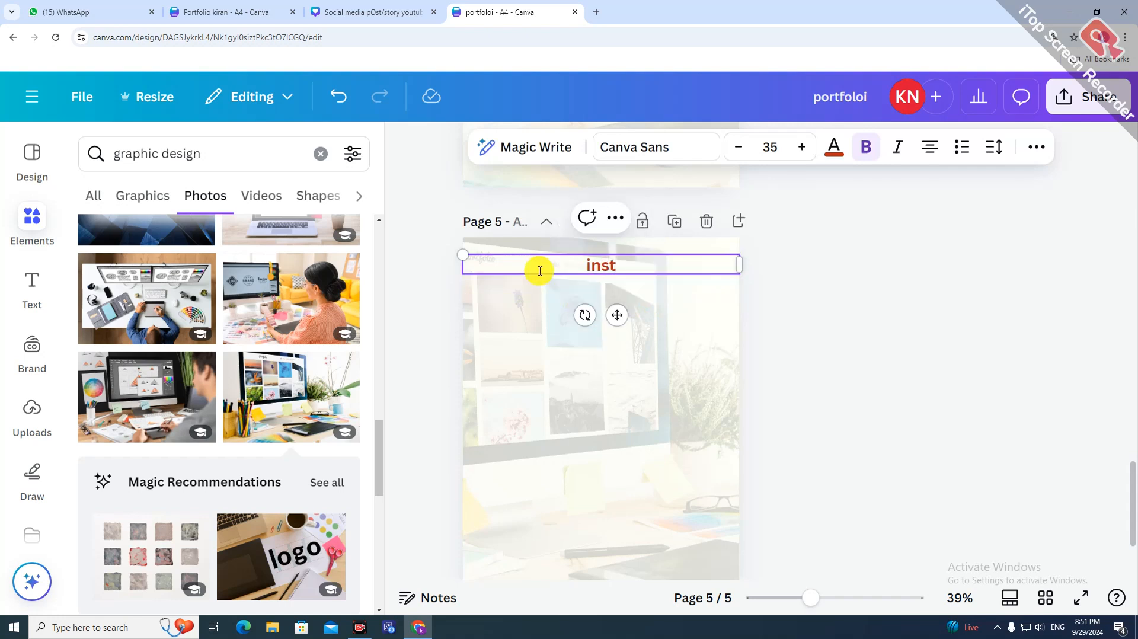
pyautogui.write('agram story')
pyautogui.click(649, 292)
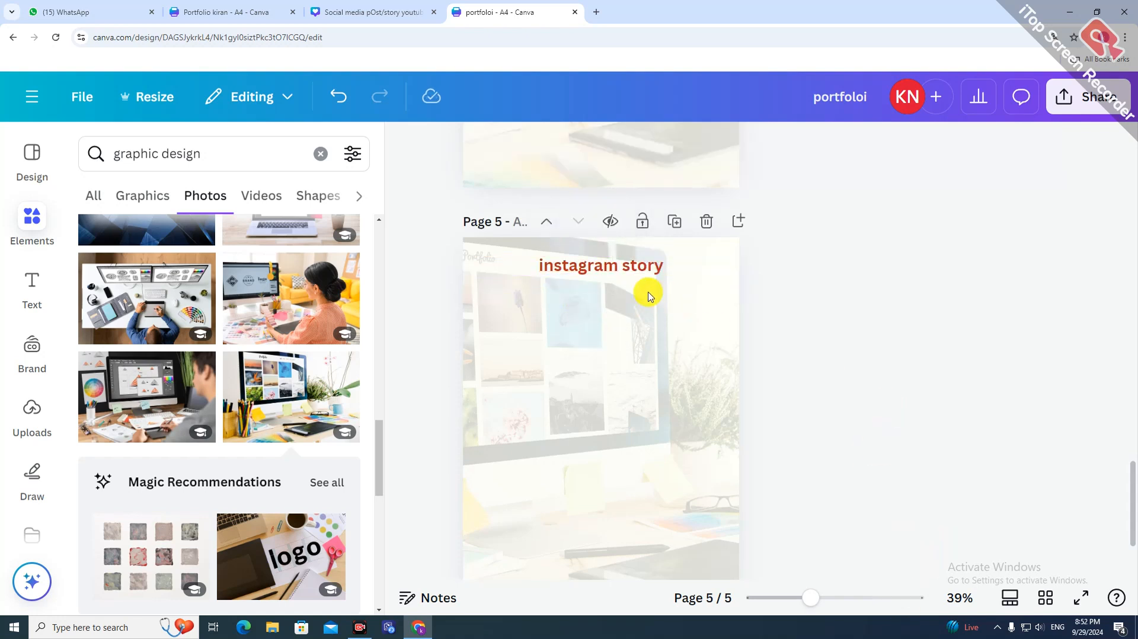
# - Remove the empty second line from page 5's heading and convert its text to uppercase
pyautogui.click(604, 297)
pyautogui.click(691, 283)
pyautogui.click(802, 330)
pyautogui.click(645, 257)
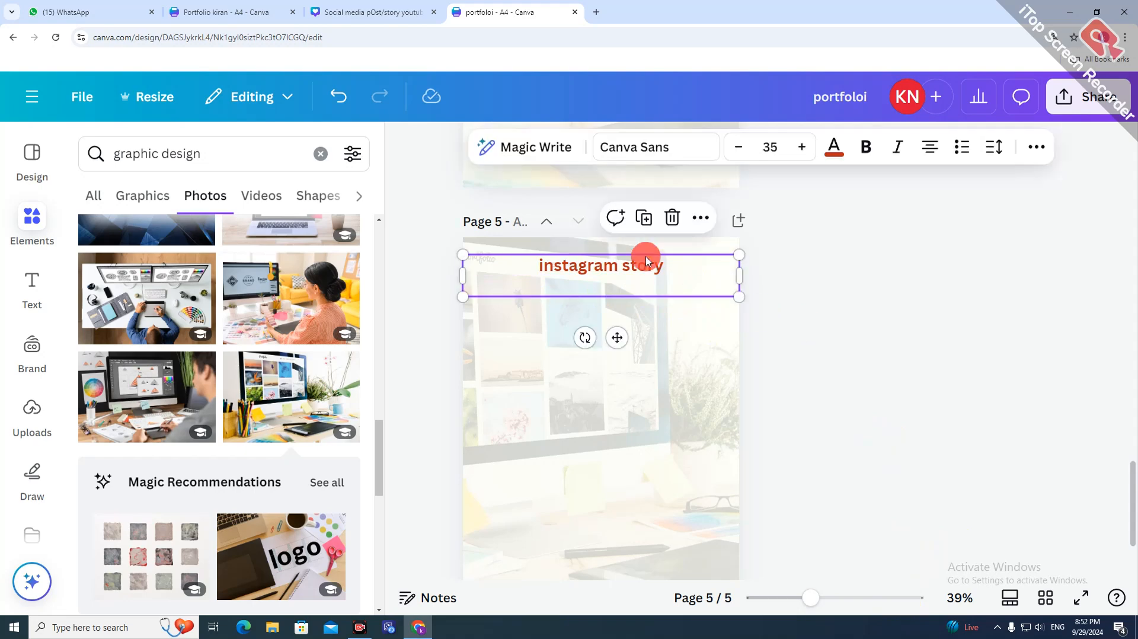
pyautogui.click(555, 289)
pyautogui.press('BackSpace')
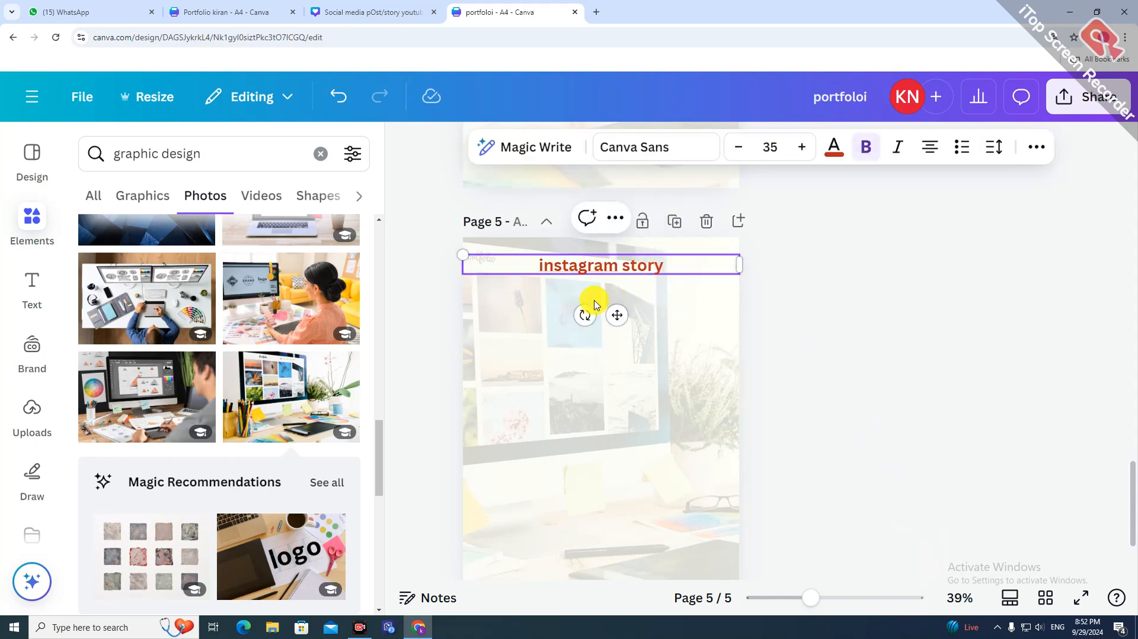
pyautogui.click(719, 297)
pyautogui.click(610, 260)
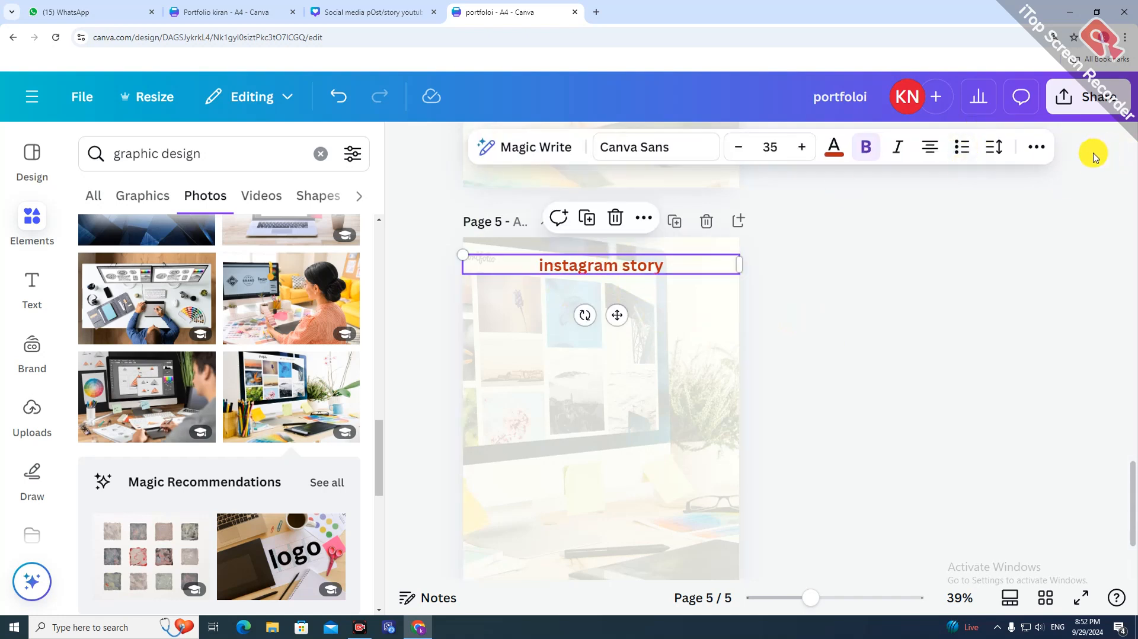
pyautogui.click(1045, 149)
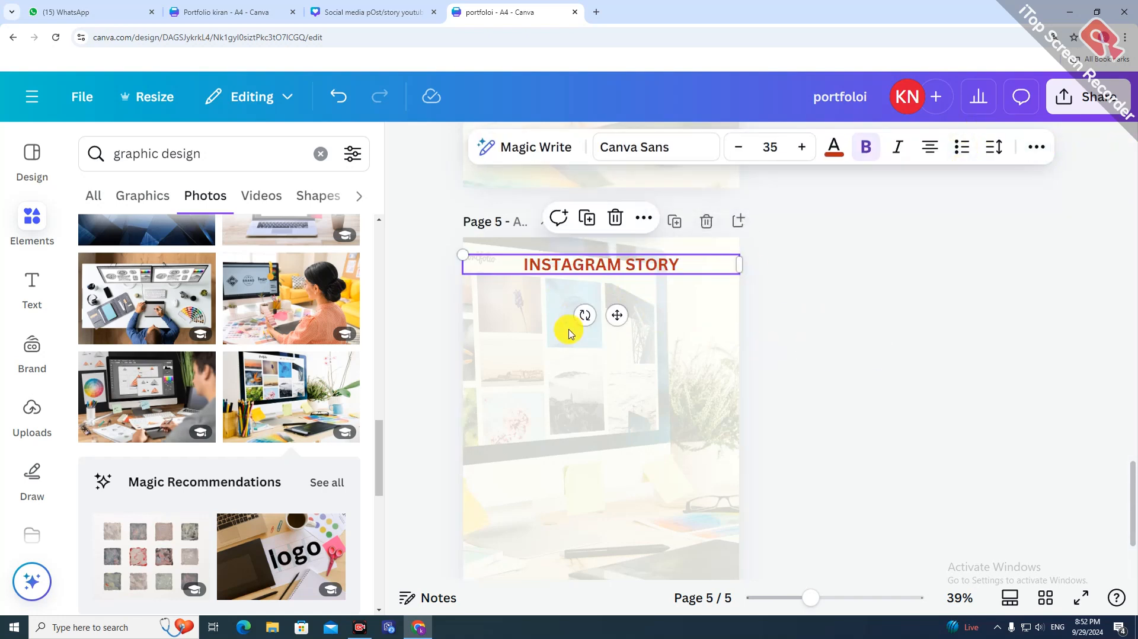
pyautogui.click(781, 371)
# - Search the elements for "frame" and add the plain square frame to page 5
pyautogui.scroll(-2, 744, 482)
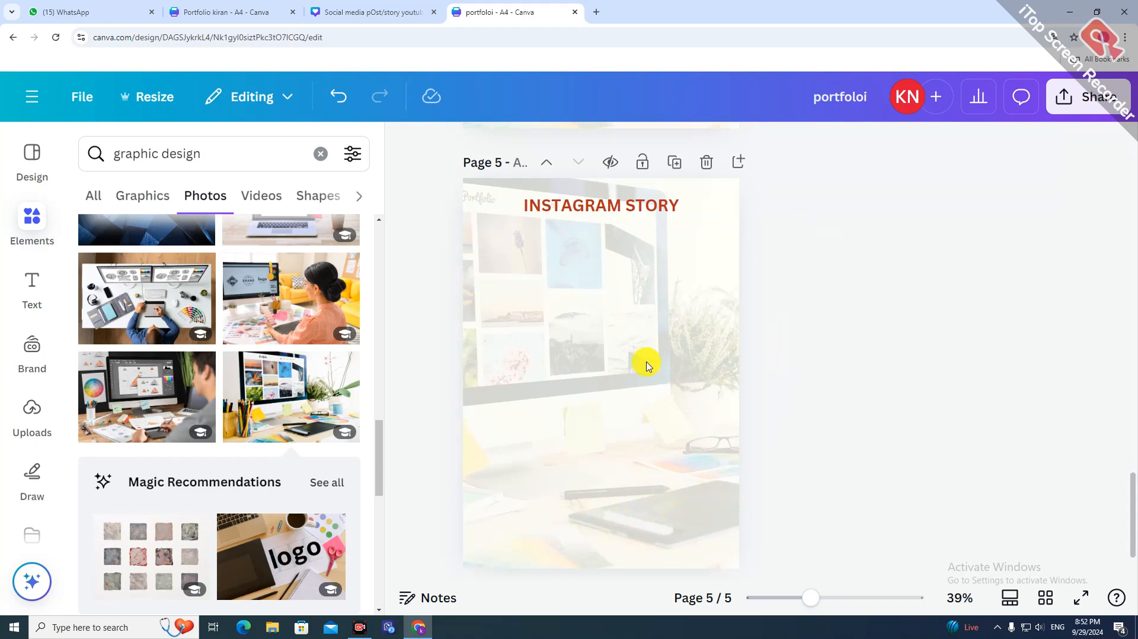
pyautogui.scroll(5, 647, 365)
pyautogui.scroll(-3, 543, 350)
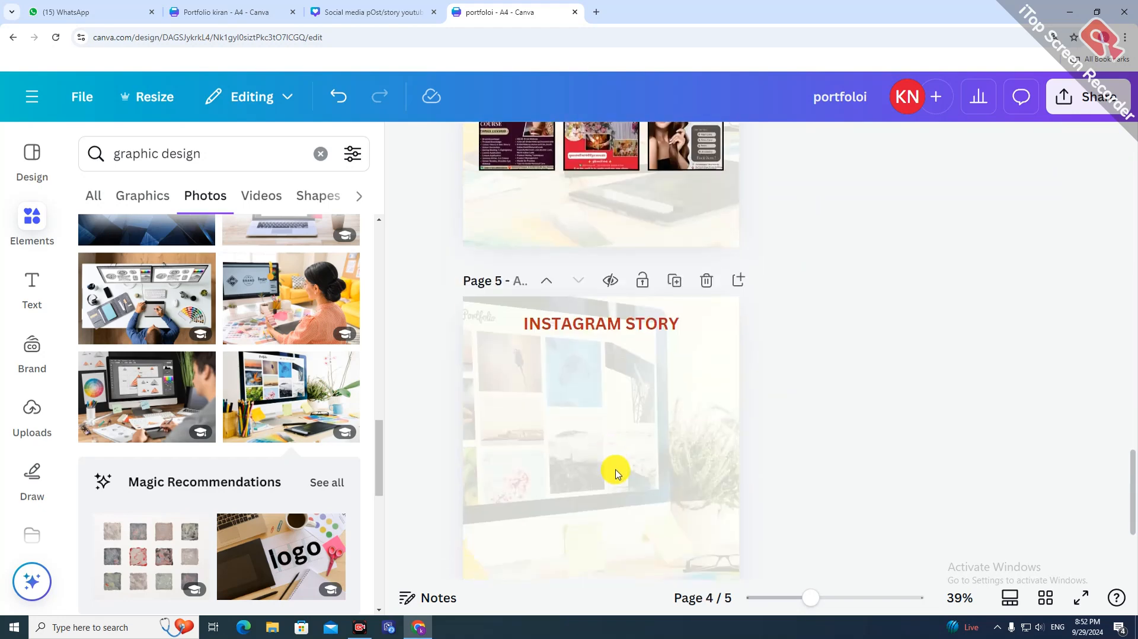
pyautogui.click(17, 220)
pyautogui.click(171, 163)
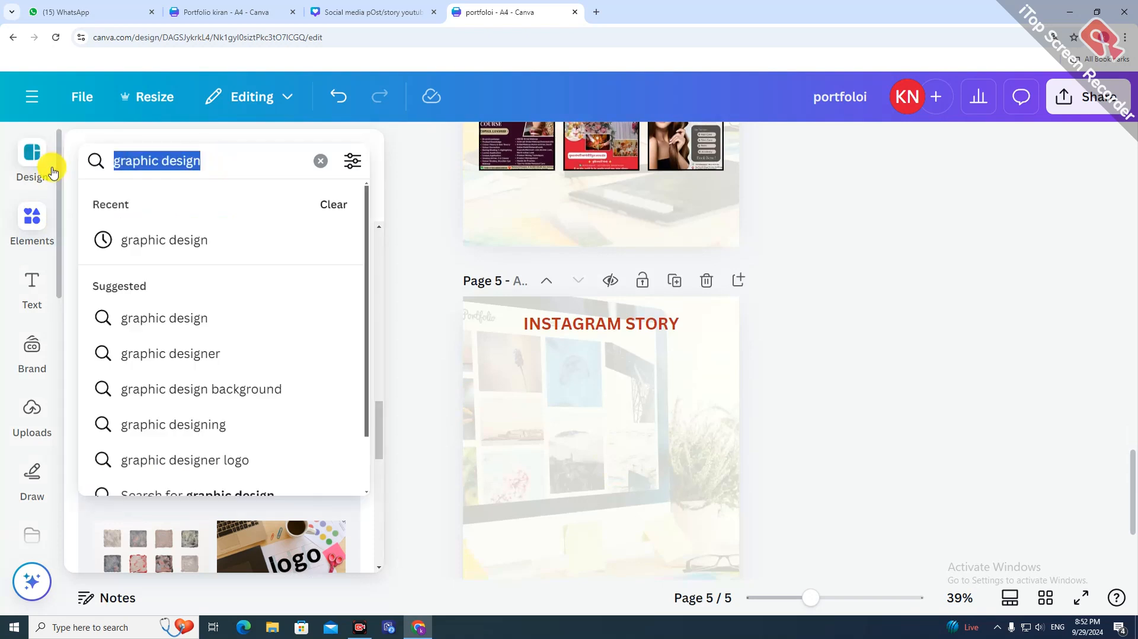
pyautogui.write('frame')
pyautogui.press('Return')
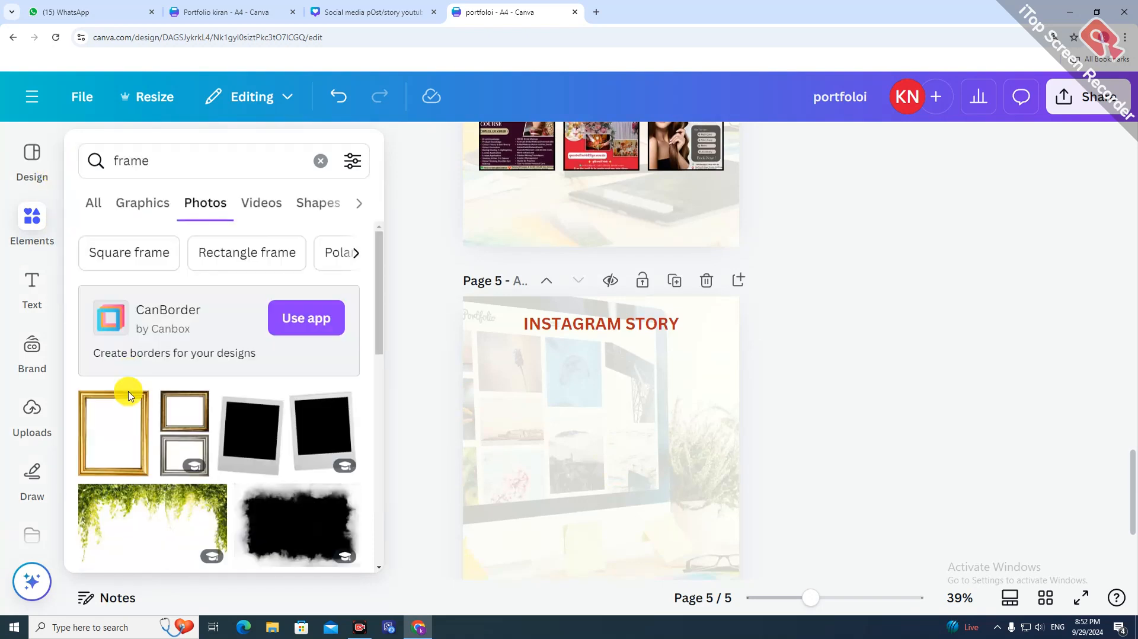
pyautogui.click(318, 205)
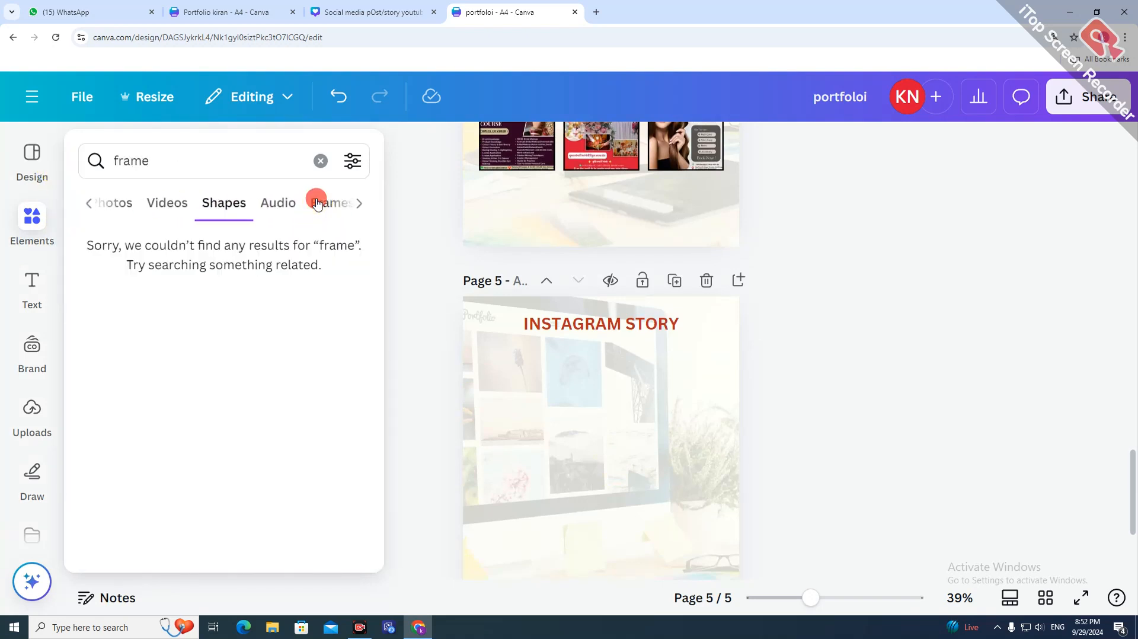
pyautogui.click(318, 204)
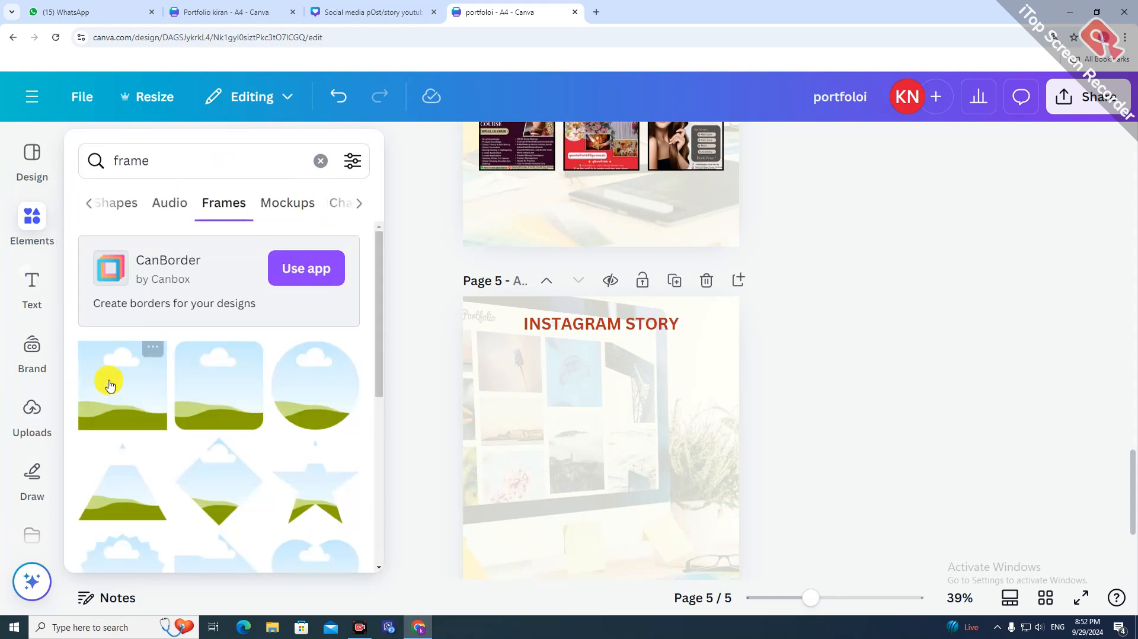
pyautogui.click(110, 384)
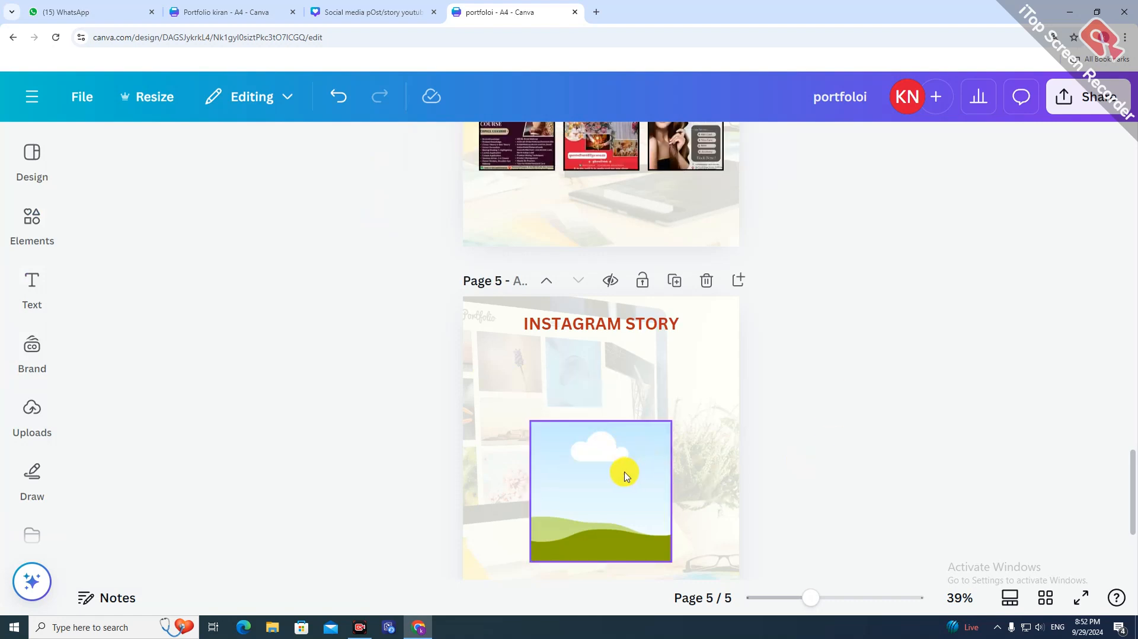
# - Narrow the frame to a portrait shape below the heading and duplicate it into a two-by-two grid of four frames
pyautogui.moveTo(622, 472); pyautogui.dragTo(578, 415)
pyautogui.scroll(-3, 739, 489)
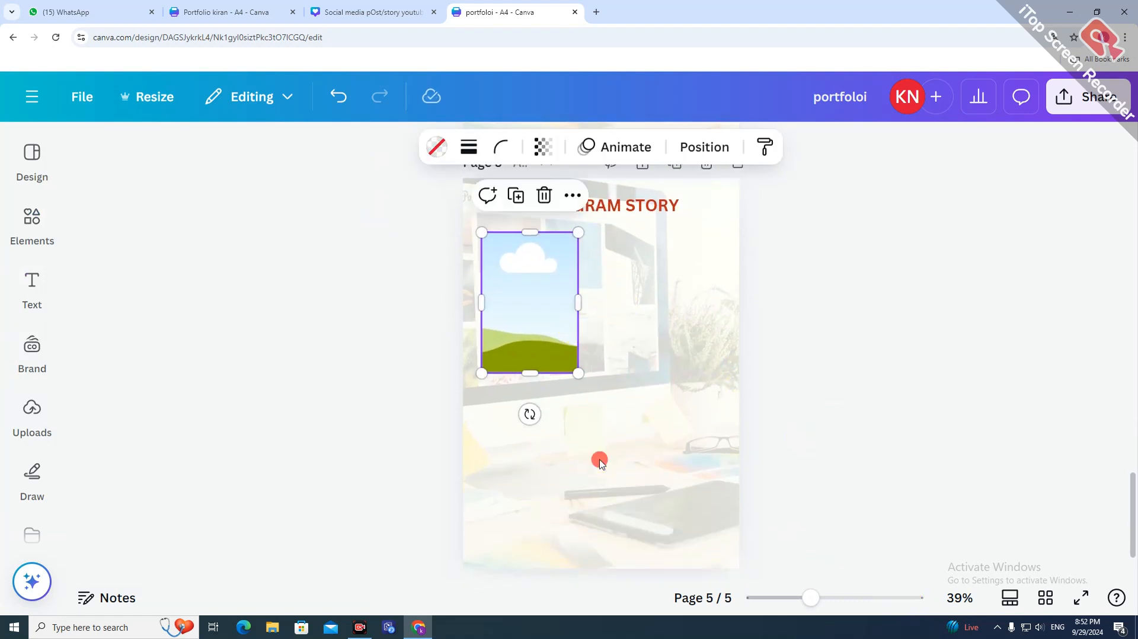
pyautogui.click(515, 202)
pyautogui.moveTo(543, 314); pyautogui.dragTo(645, 312)
pyautogui.click(626, 195)
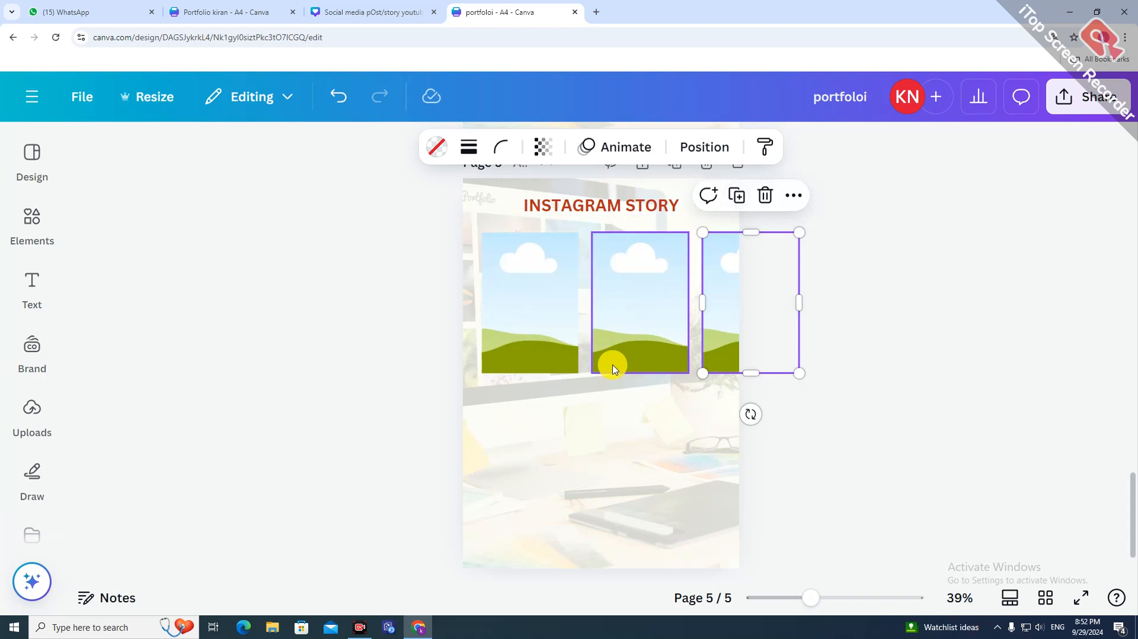
pyautogui.moveTo(722, 325); pyautogui.dragTo(493, 475)
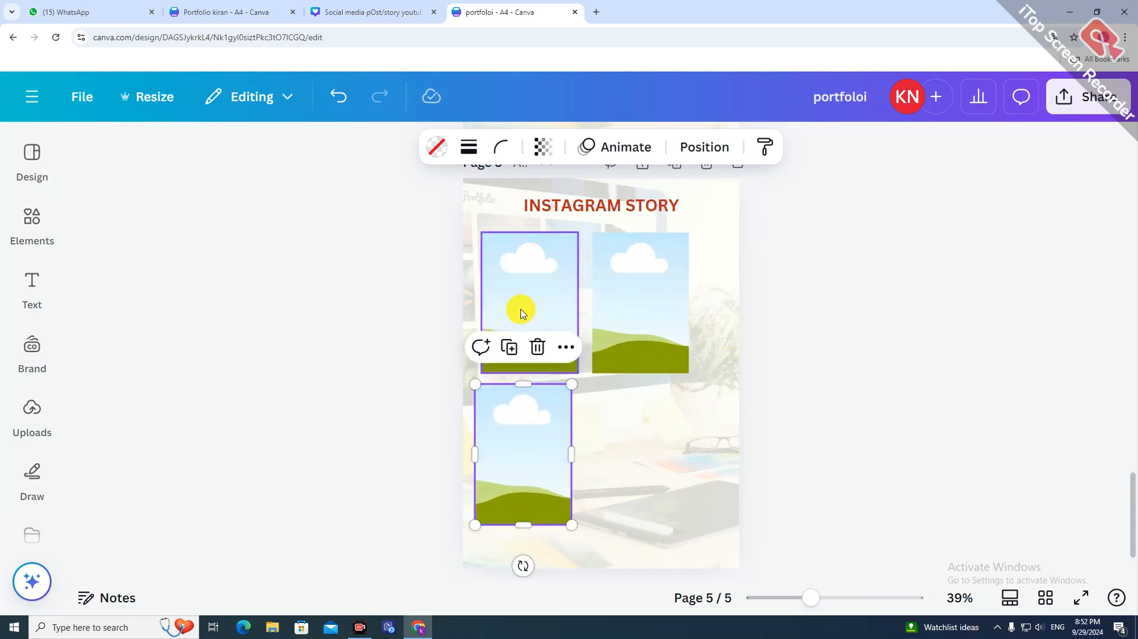
pyautogui.click(514, 348)
pyautogui.moveTo(549, 452); pyautogui.dragTo(659, 448)
# - Select all four frames together and move them to the middle of page 5, just below the heading
pyautogui.click(865, 393)
pyautogui.scroll(1, 559, 323)
pyautogui.click(541, 368)
pyautogui.keyDown('shift'); pyautogui.click(617, 364); pyautogui.keyUp('shift')
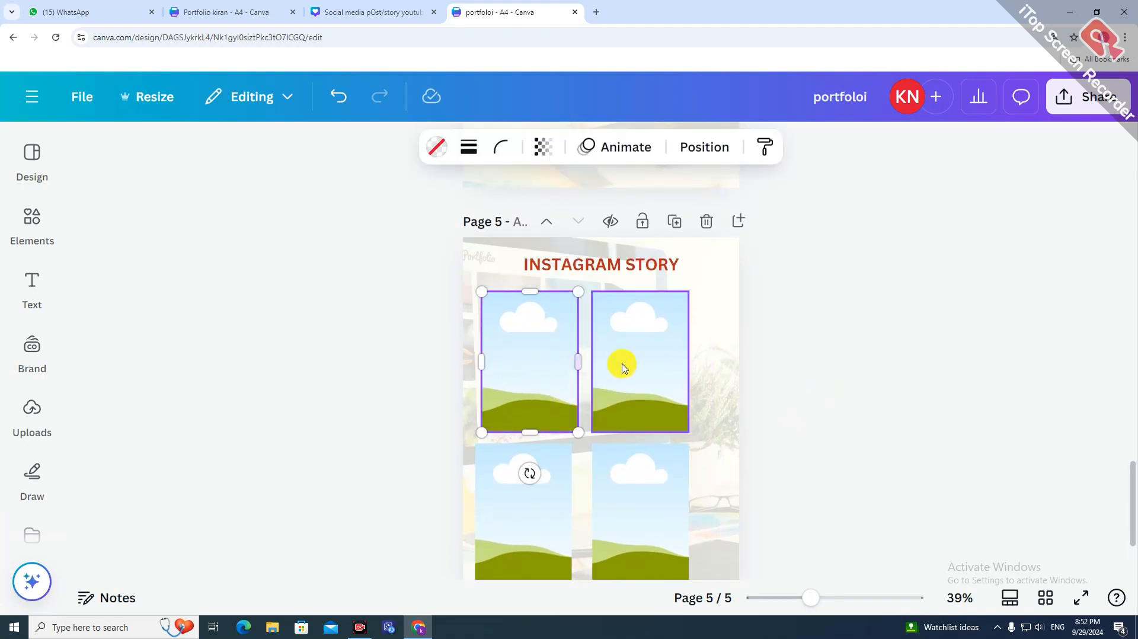
pyautogui.keyDown('shift'); pyautogui.click(533, 507); pyautogui.keyUp('shift')
pyautogui.keyDown('shift'); pyautogui.click(622, 506); pyautogui.keyUp('shift')
pyautogui.moveTo(622, 507)
pyautogui.mouseDown()
pyautogui.moveTo(685, 506)
pyautogui.moveTo(635, 506)
pyautogui.mouseUp()
pyautogui.click(788, 457)
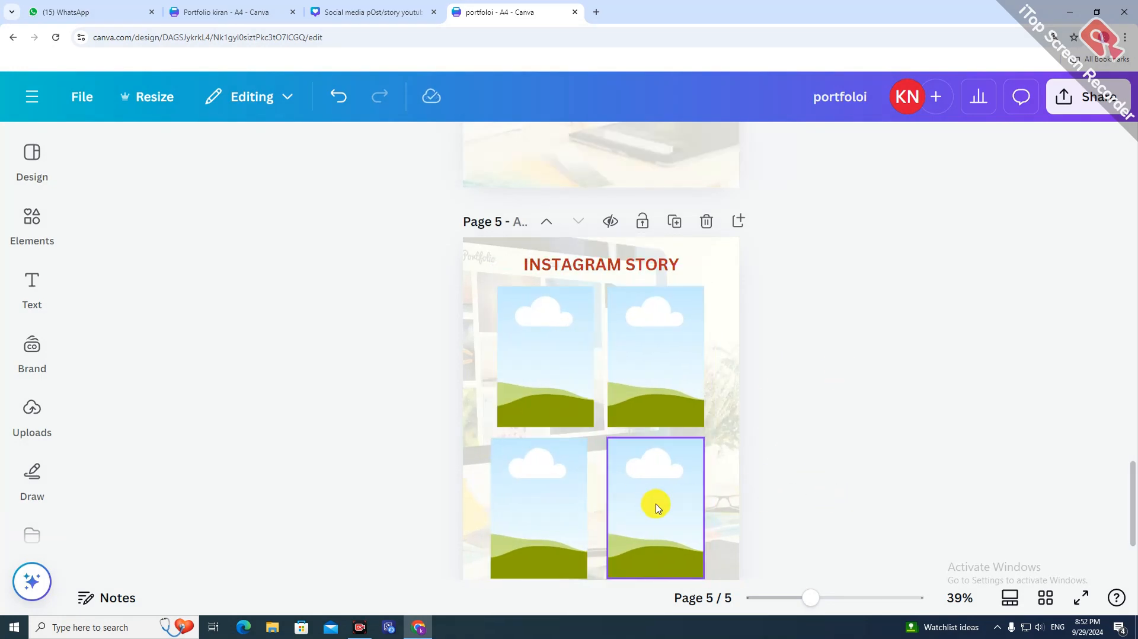
pyautogui.click(528, 373)
pyautogui.click(887, 490)
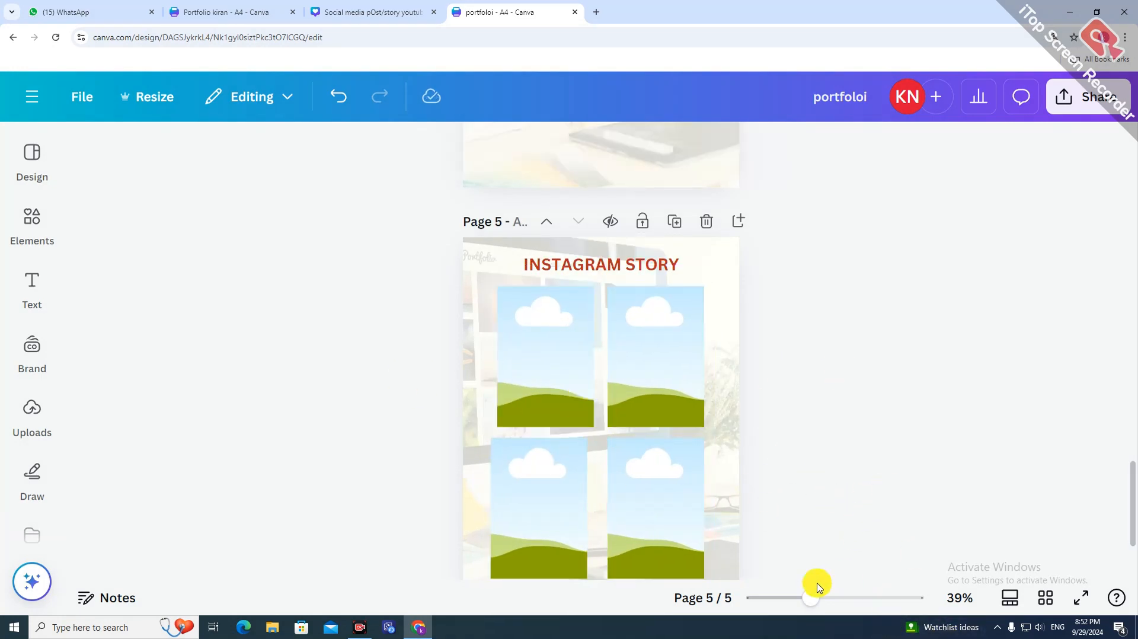
# - Fill the upper-left frame with the uploaded "START TODAY WITH EXERCISE" story and adjust the image's crop inside the frame
pyautogui.click(34, 409)
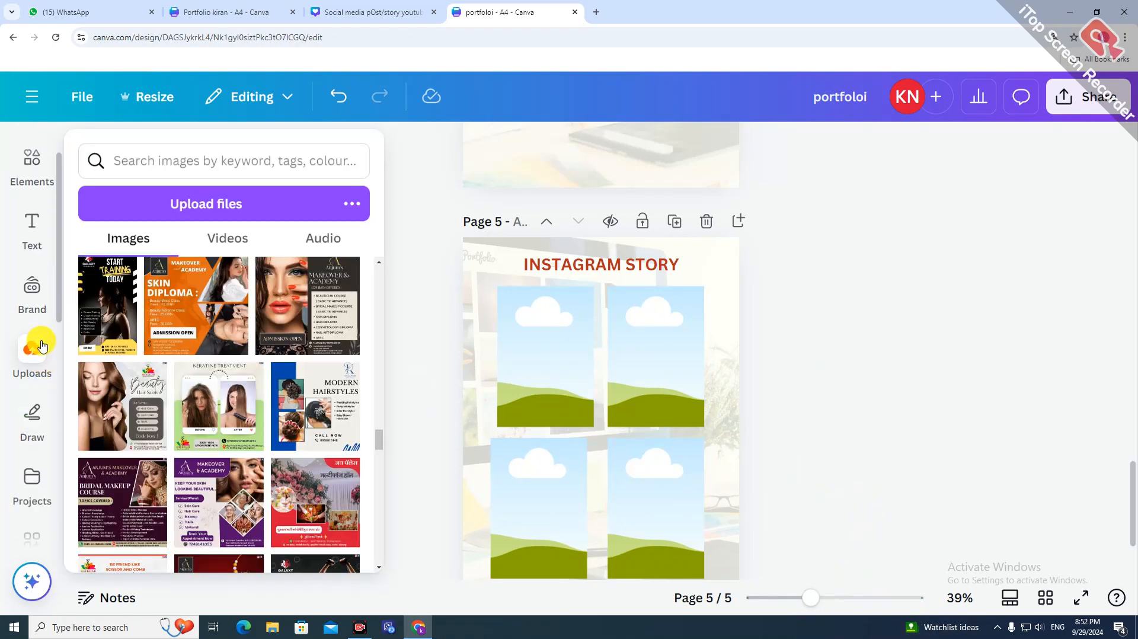
pyautogui.scroll(-5, 374, 442)
pyautogui.scroll(1, 375, 419)
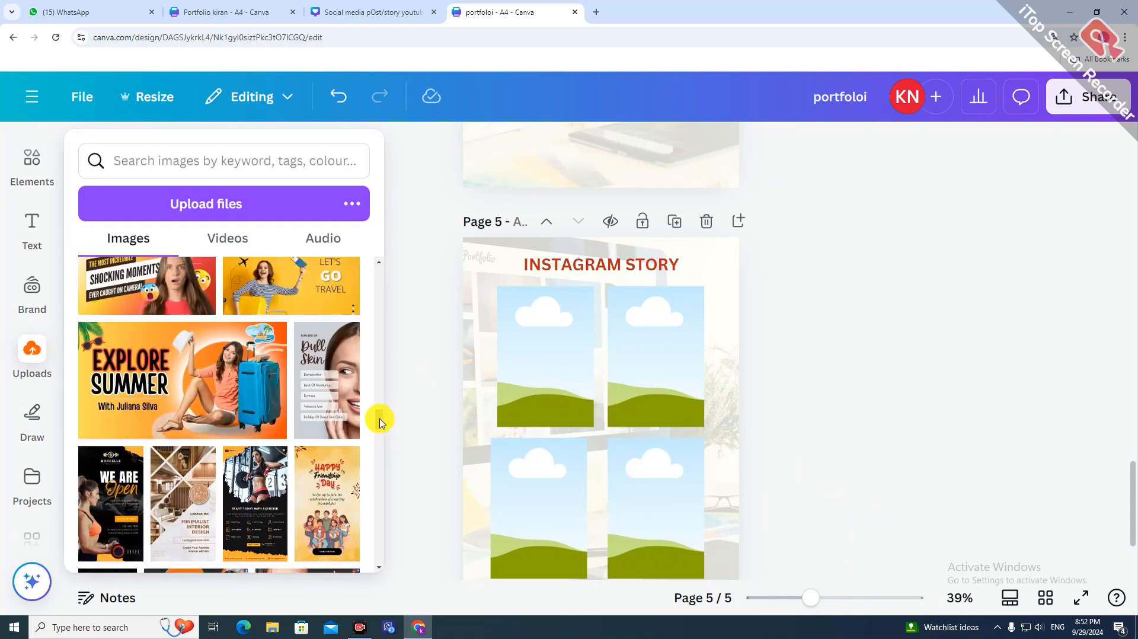
pyautogui.click(262, 510)
pyautogui.moveTo(580, 442); pyautogui.dragTo(536, 355)
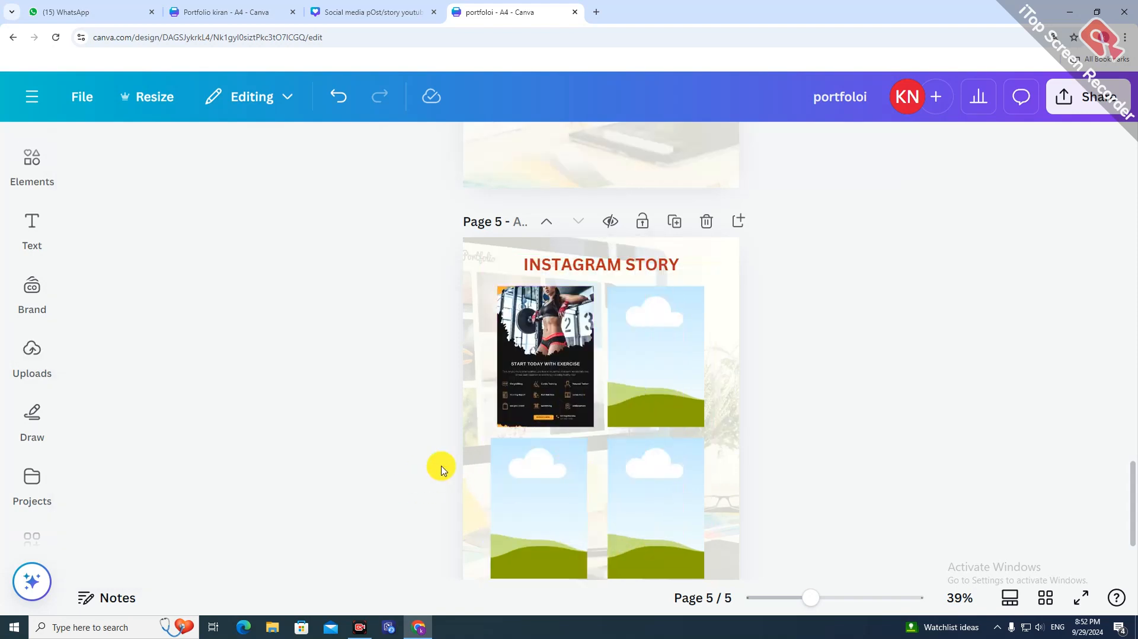
pyautogui.doubleClick(555, 336)
pyautogui.click(894, 419)
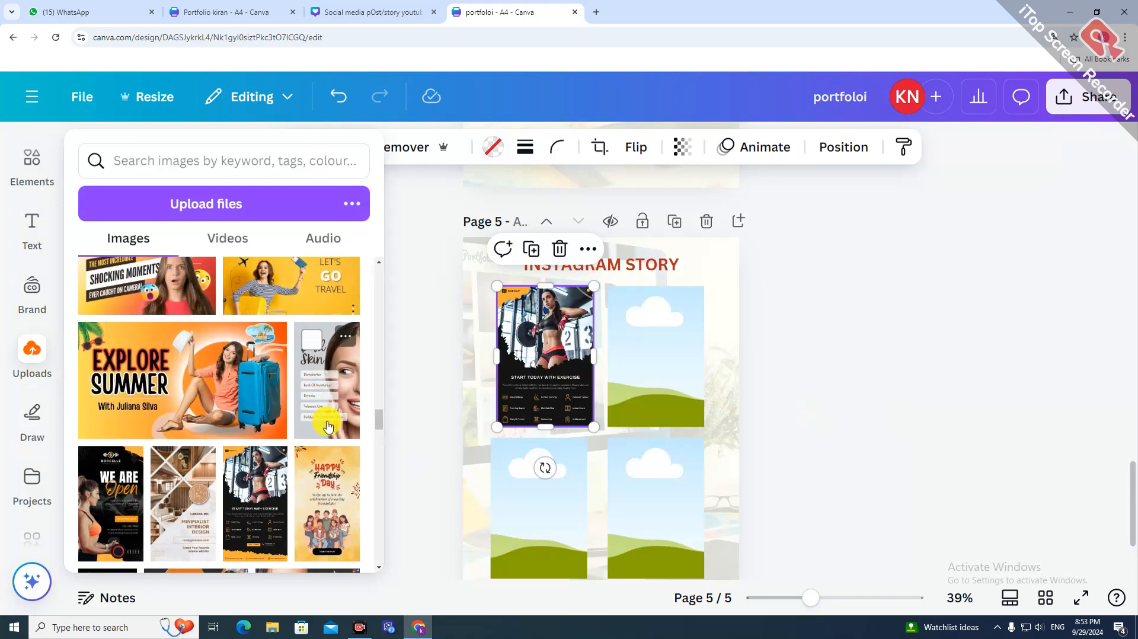
# - Fill the upper-right frame with the uploaded "Dull Skin" story and the lower-left frame with the "MINIMALIST INTERIOR DESIGN" story
pyautogui.click(332, 389)
pyautogui.moveTo(683, 574); pyautogui.dragTo(571, 387)
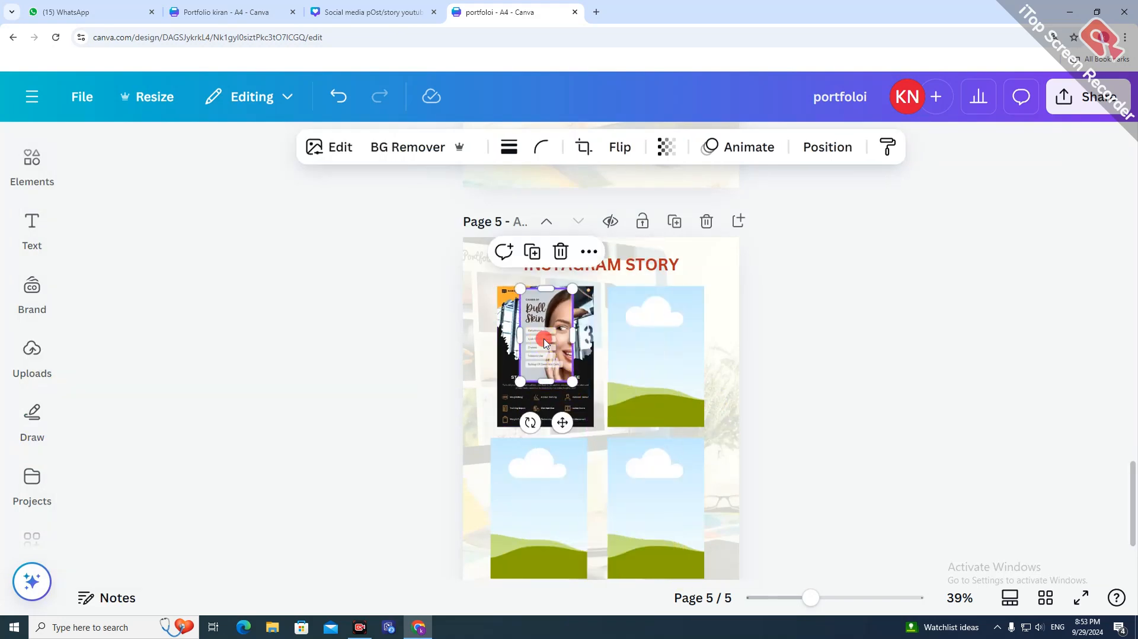
pyautogui.moveTo(539, 344); pyautogui.dragTo(683, 370)
pyautogui.click(33, 354)
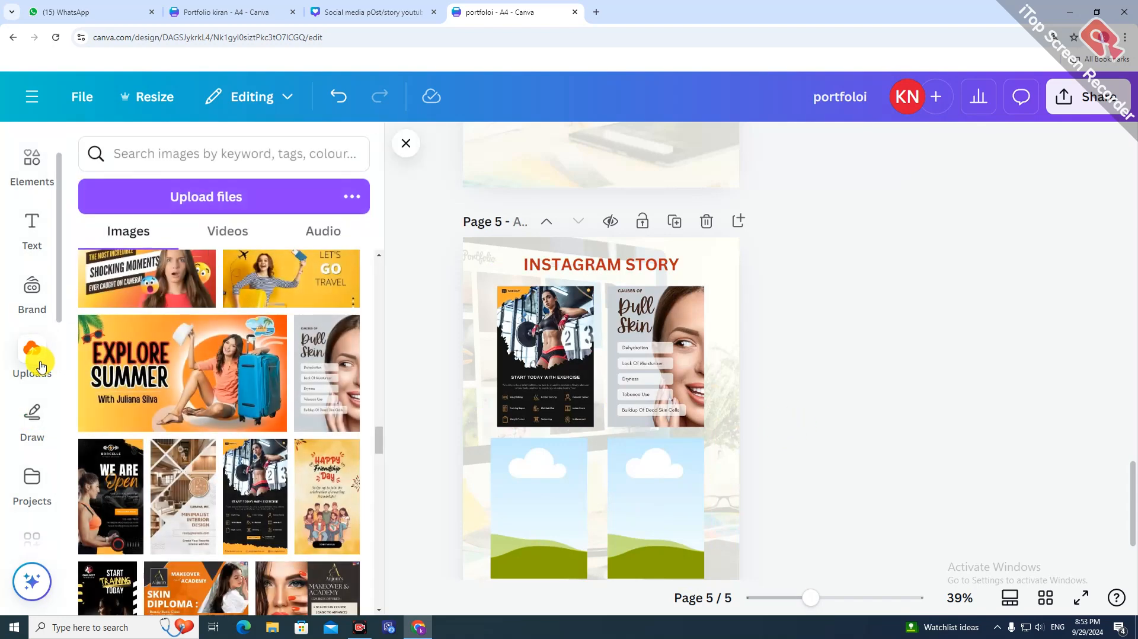
pyautogui.click(190, 509)
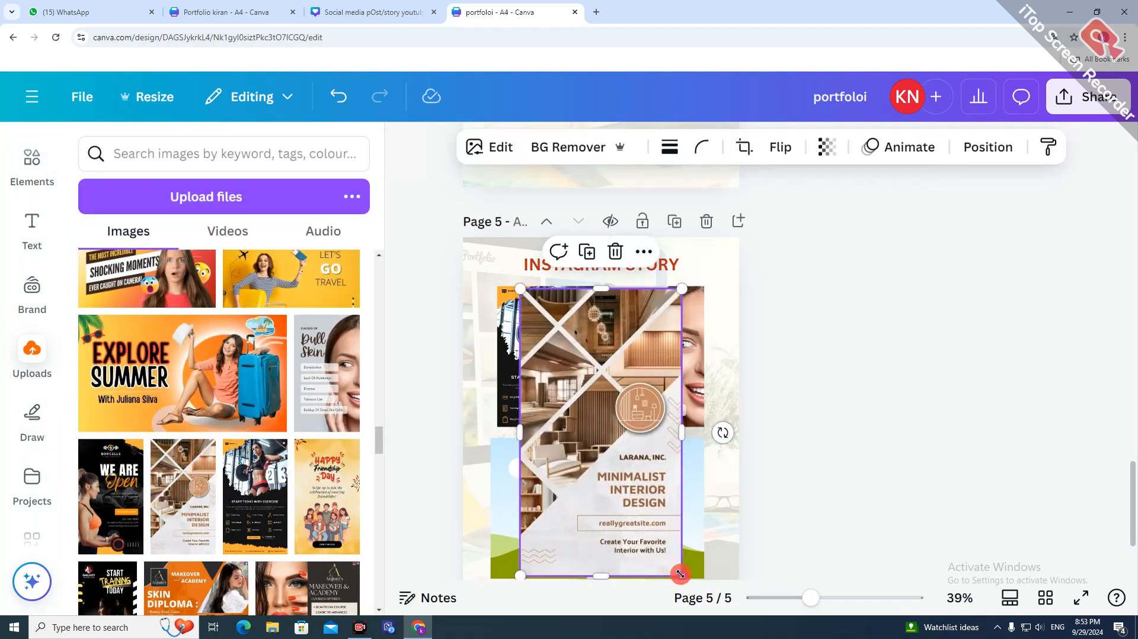
pyautogui.moveTo(680, 574); pyautogui.dragTo(597, 523)
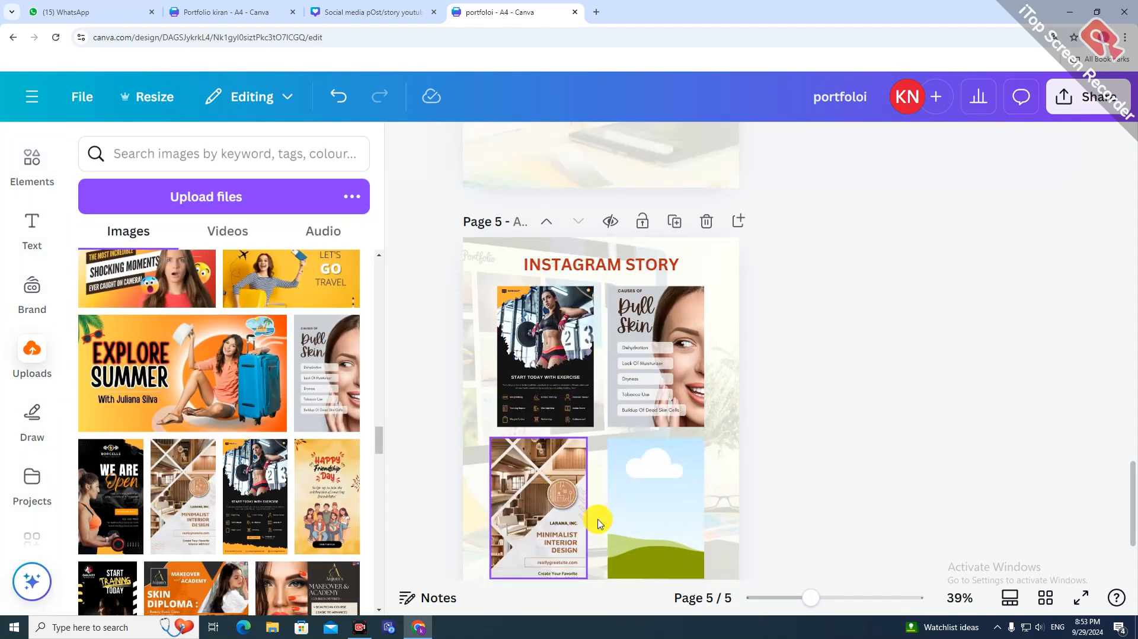
# - Fill the lower-right frame with the uploaded "WE ARE Open" story
pyautogui.click(115, 503)
pyautogui.moveTo(678, 572); pyautogui.dragTo(635, 494)
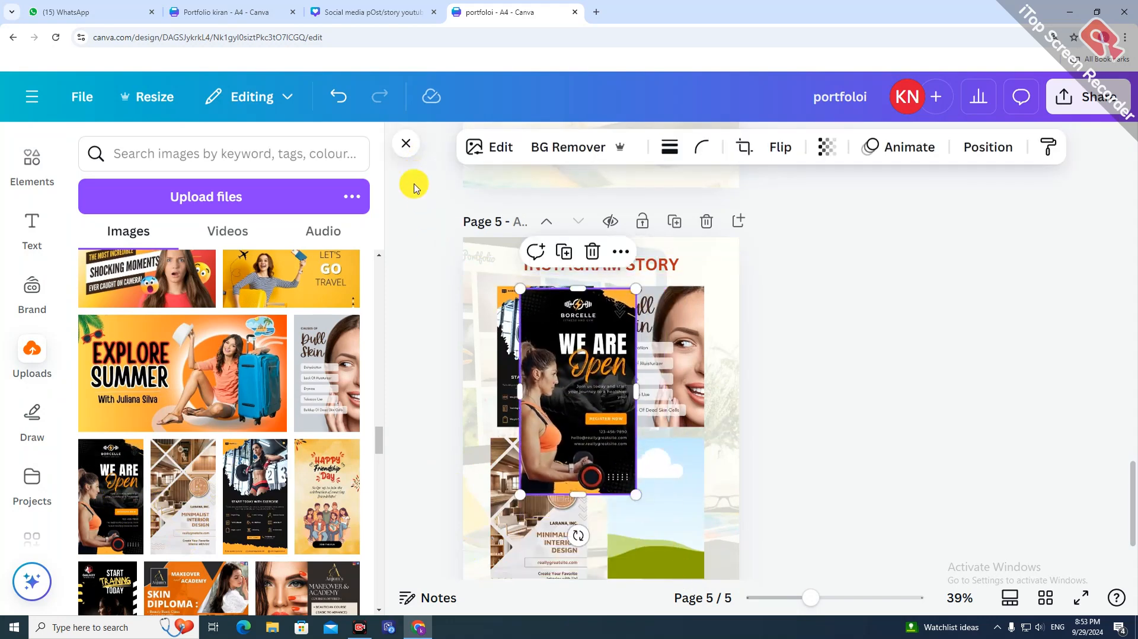
pyautogui.click(406, 143)
pyautogui.moveTo(542, 394); pyautogui.dragTo(627, 494)
pyautogui.click(793, 417)
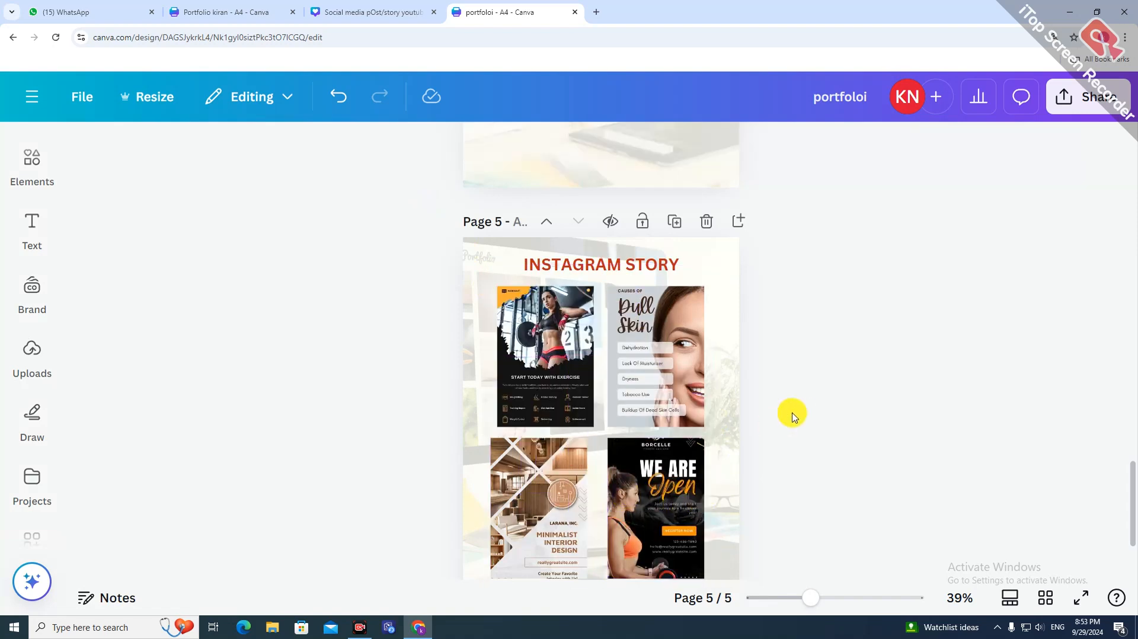
pyautogui.scroll(-1, 795, 432)
pyautogui.click(690, 288)
pyautogui.click(861, 368)
pyautogui.click(551, 310)
pyautogui.click(658, 314)
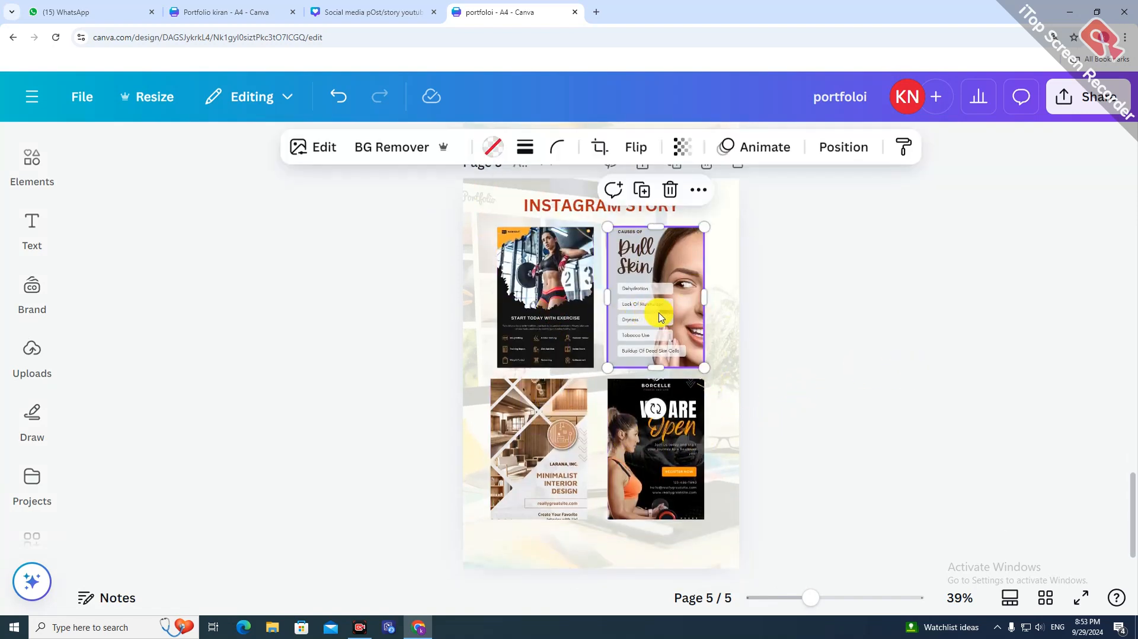
pyautogui.click(891, 333)
pyautogui.click(542, 322)
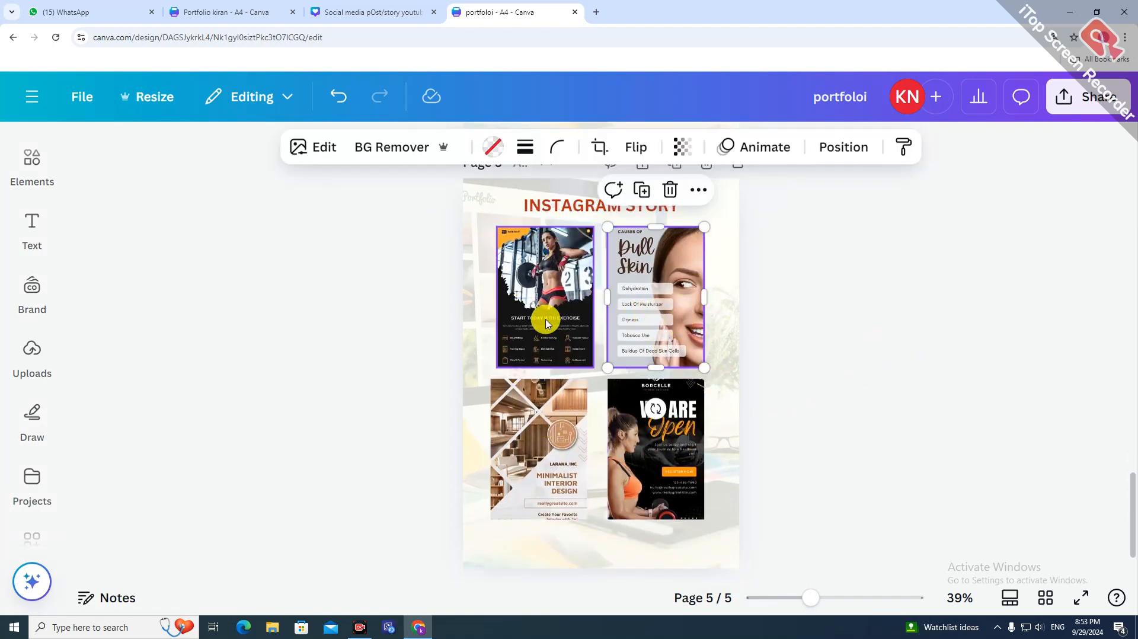
pyautogui.click(717, 528)
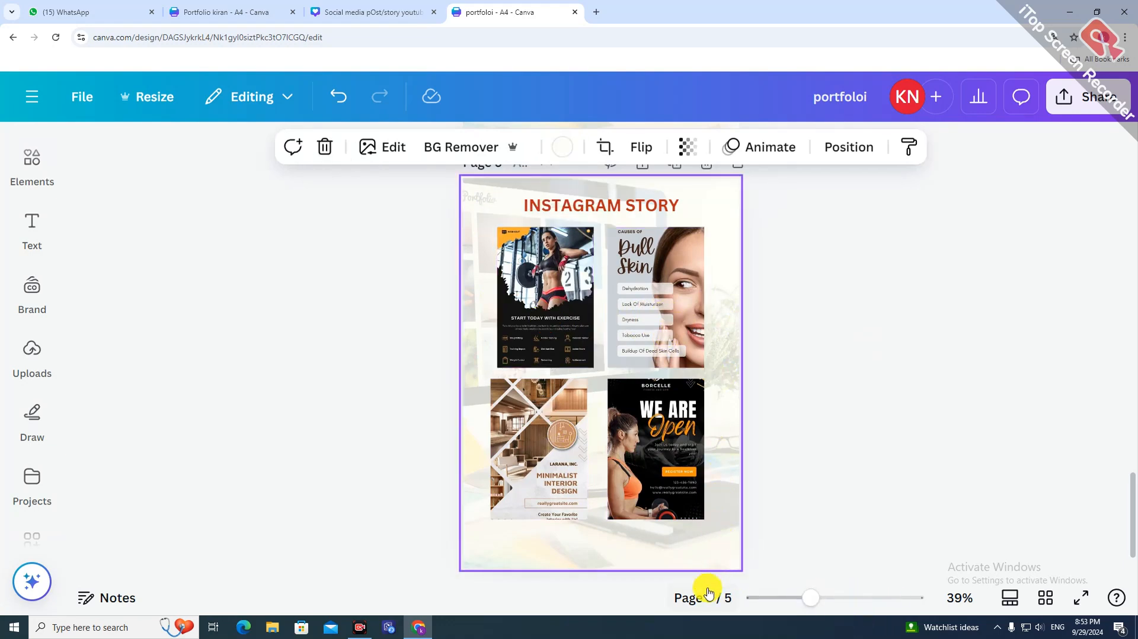
pyautogui.scroll(-1, 709, 592)
pyautogui.scroll(2, 723, 182)
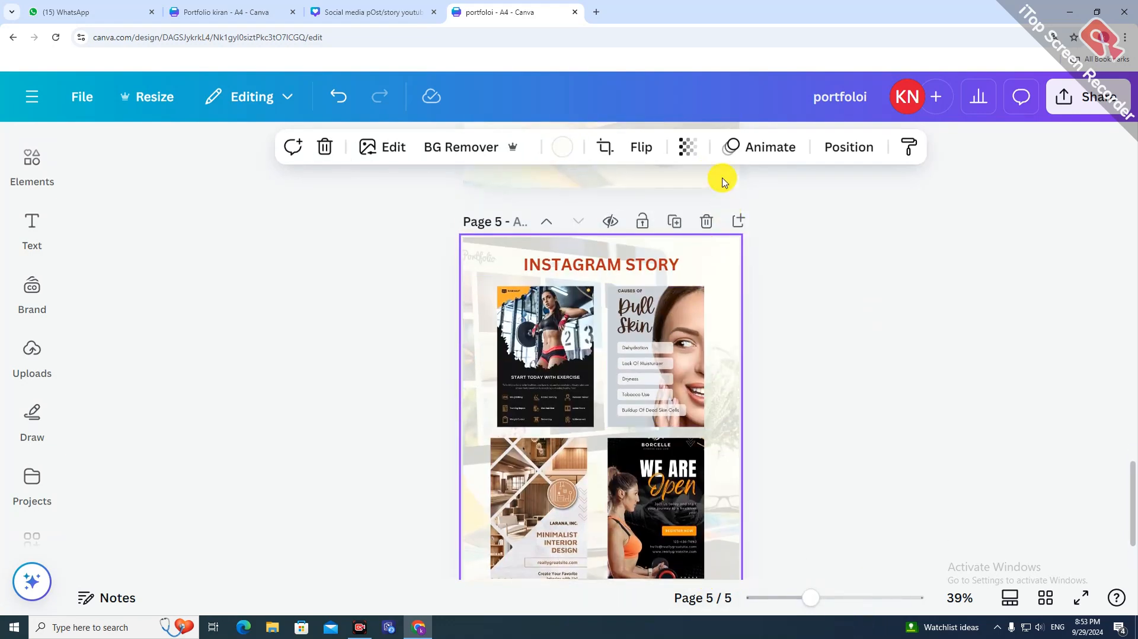
pyautogui.click(741, 223)
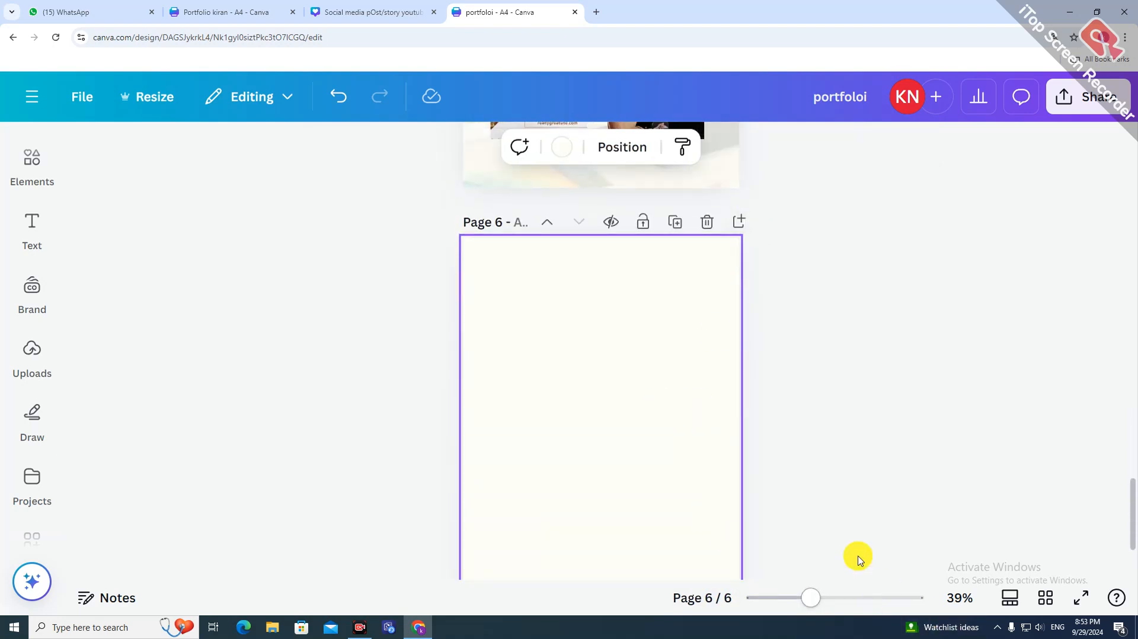
pyautogui.scroll(2, 706, 403)
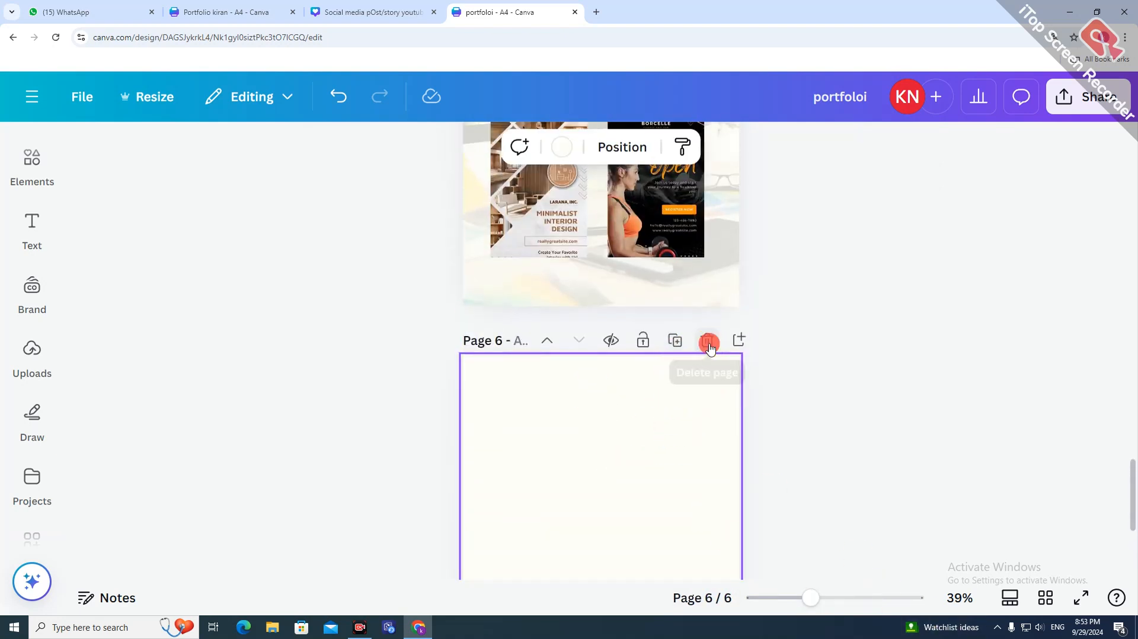
pyautogui.click(708, 342)
# - Duplicate page 5 and remove the story images from all four frames on the copy, keeping the empty frames
pyautogui.click(674, 223)
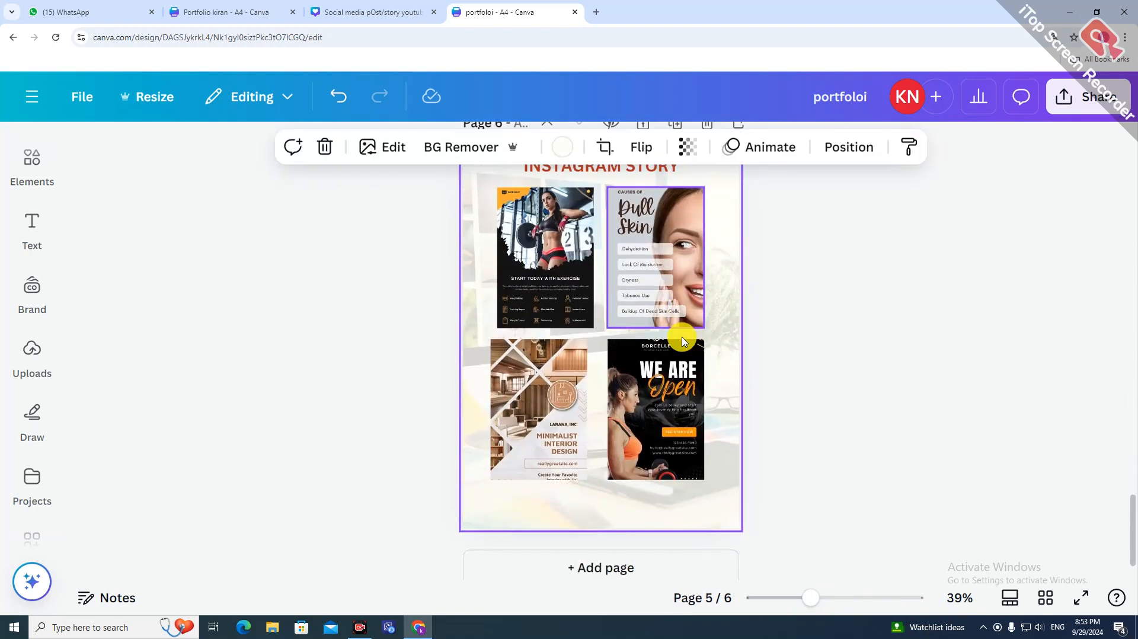
pyautogui.scroll(-1, 682, 342)
pyautogui.click(534, 254)
pyautogui.press('Delete')
pyautogui.click(622, 266)
pyautogui.press('Delete')
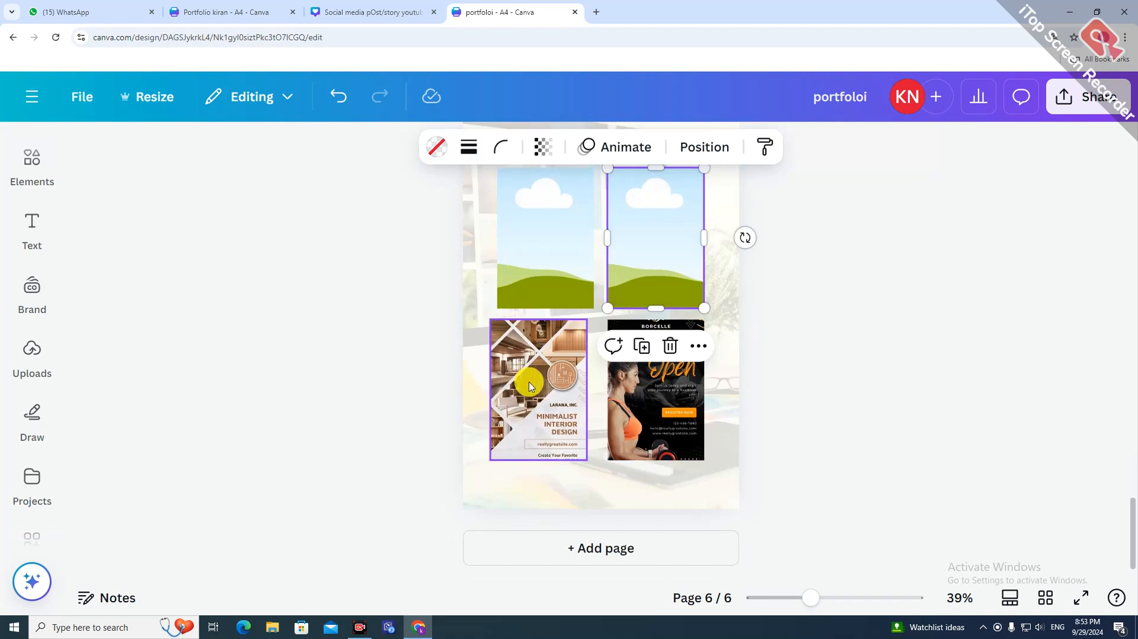
pyautogui.click(530, 386)
pyautogui.press('Delete')
pyautogui.click(655, 403)
pyautogui.press('Delete')
# - Shorten the upper-left frame on page 6 from its lower edge and delete the other three frames
pyautogui.click(552, 257)
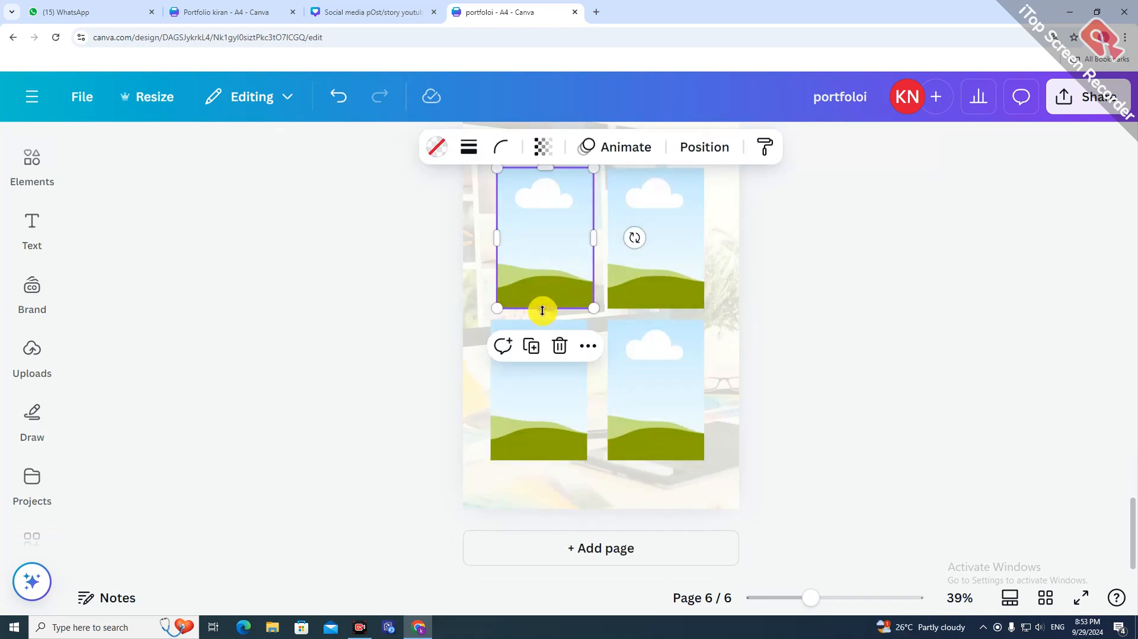
pyautogui.moveTo(542, 311); pyautogui.dragTo(546, 271)
pyautogui.click(648, 269)
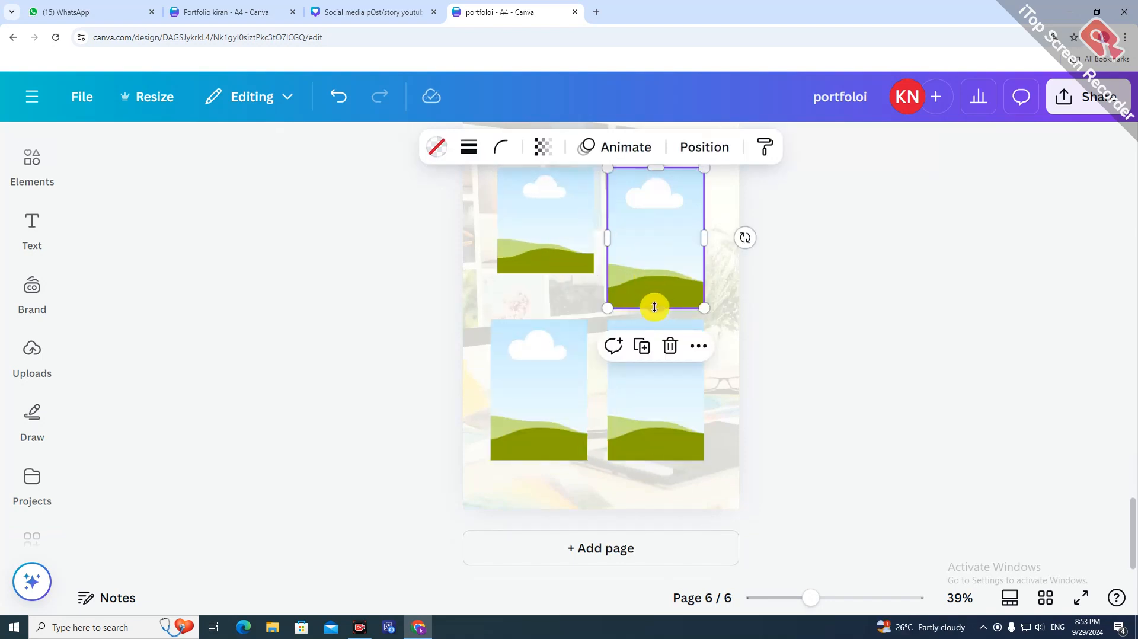
pyautogui.moveTo(654, 307); pyautogui.dragTo(659, 273)
pyautogui.press('Delete')
pyautogui.click(640, 355)
pyautogui.press('Delete')
pyautogui.click(572, 413)
pyautogui.press('Delete')
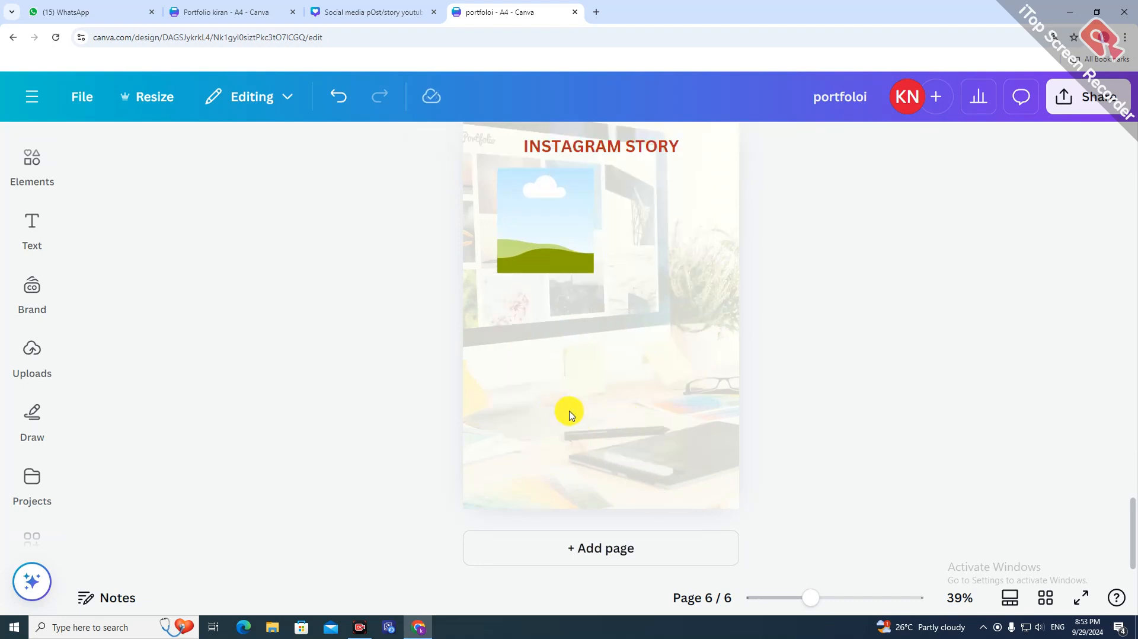
# - Move the remaining frame on page 6 closer to the page's left edge
pyautogui.scroll(2, 566, 361)
pyautogui.moveTo(554, 308); pyautogui.dragTo(539, 312)
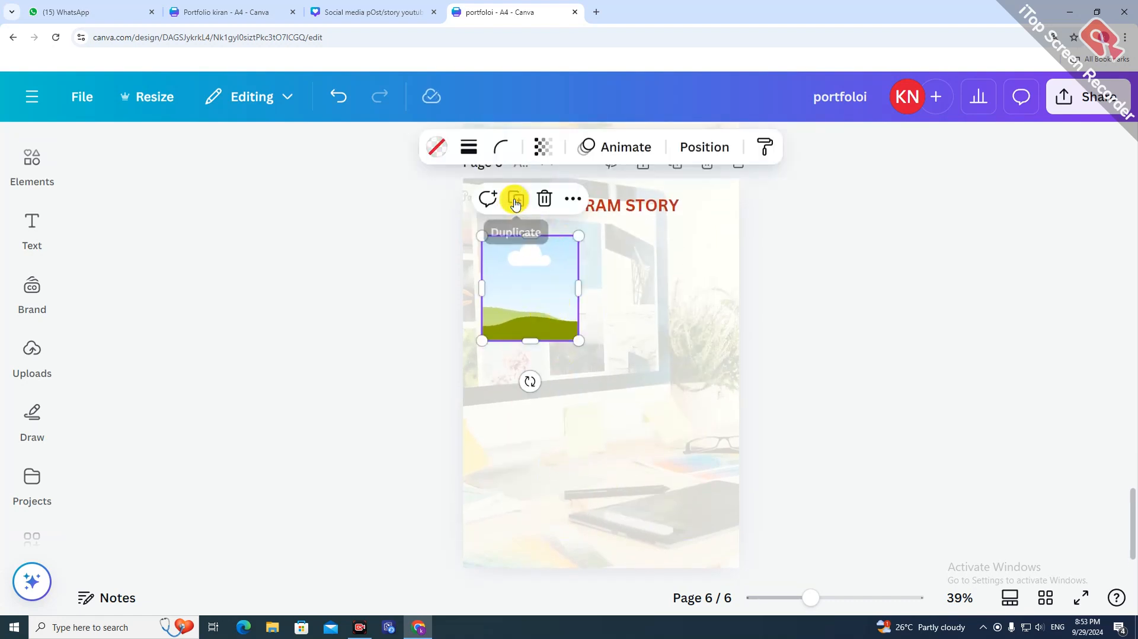
pyautogui.click(516, 202)
pyautogui.moveTo(681, 307); pyautogui.dragTo(655, 300)
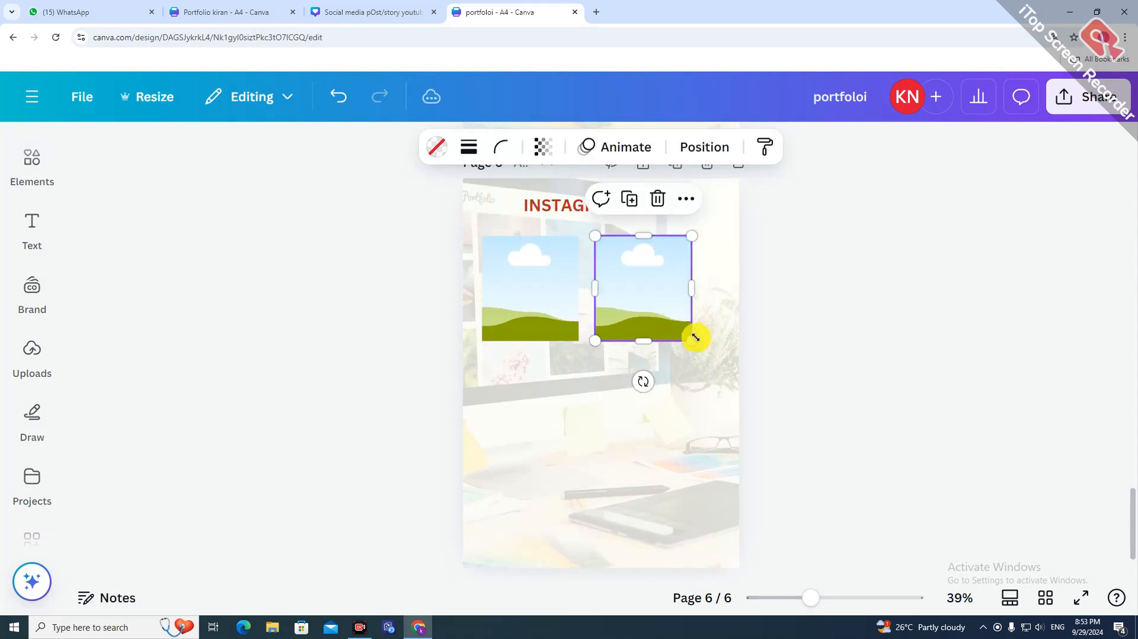
pyautogui.click(630, 199)
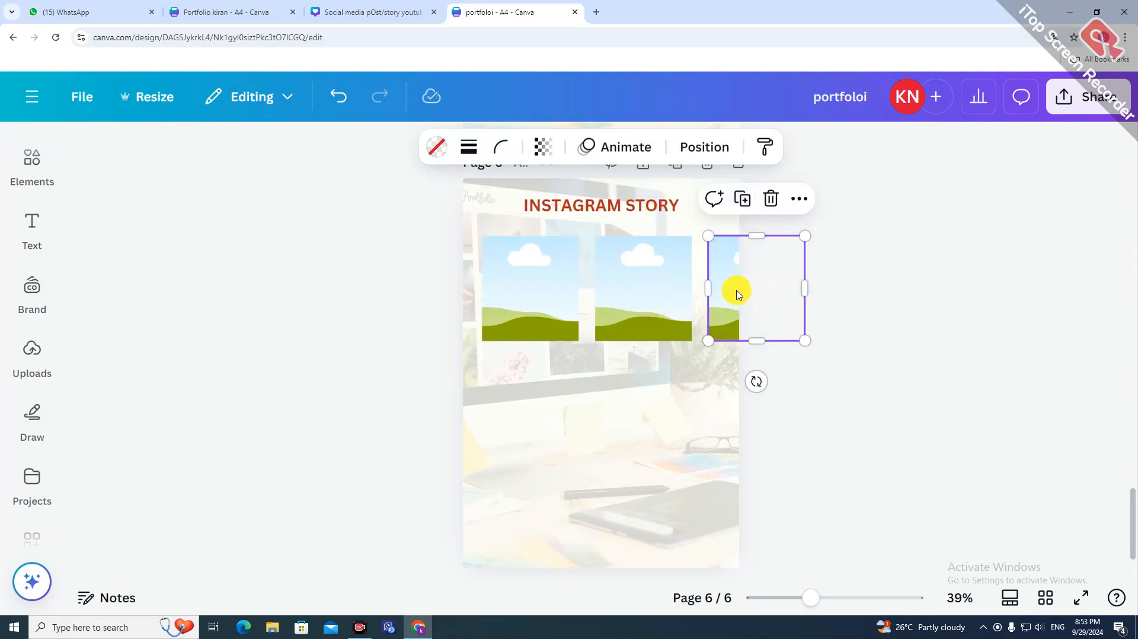
pyautogui.moveTo(734, 289); pyautogui.dragTo(527, 435)
pyautogui.hotkey('ctrl', 'z')
pyautogui.hotkey('ctrl', 'z')
pyautogui.hotkey('ctrl', 'z')
pyautogui.hotkey('ctrl', 'z')
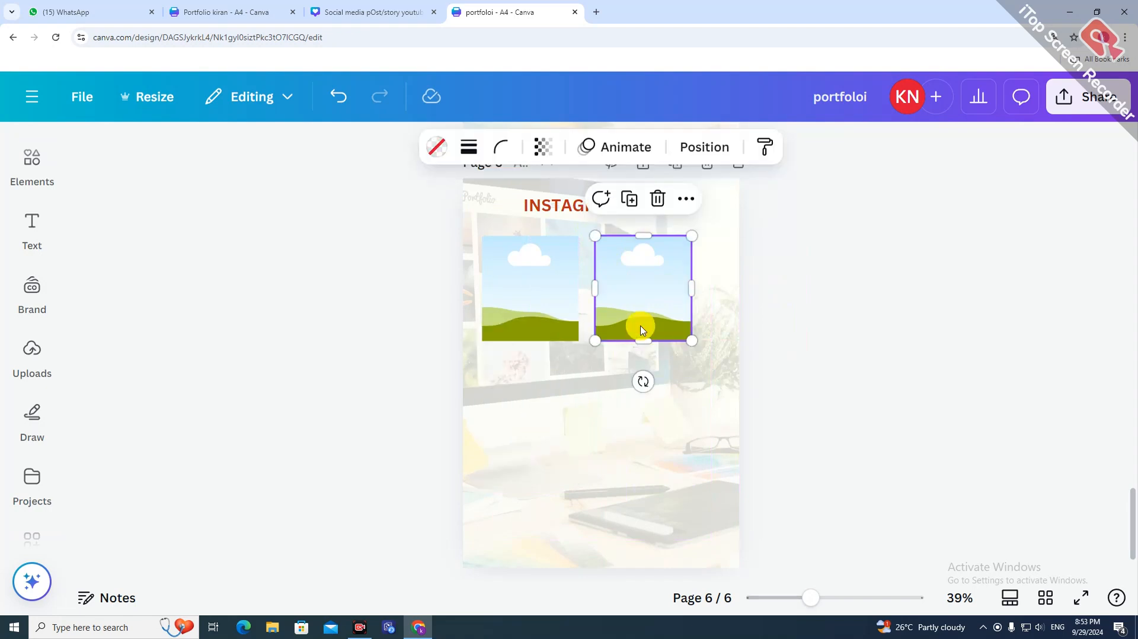
# - Widen the frame on page 6 towards the right until it spans about three quarters of the page width
pyautogui.moveTo(579, 289); pyautogui.dragTo(685, 291)
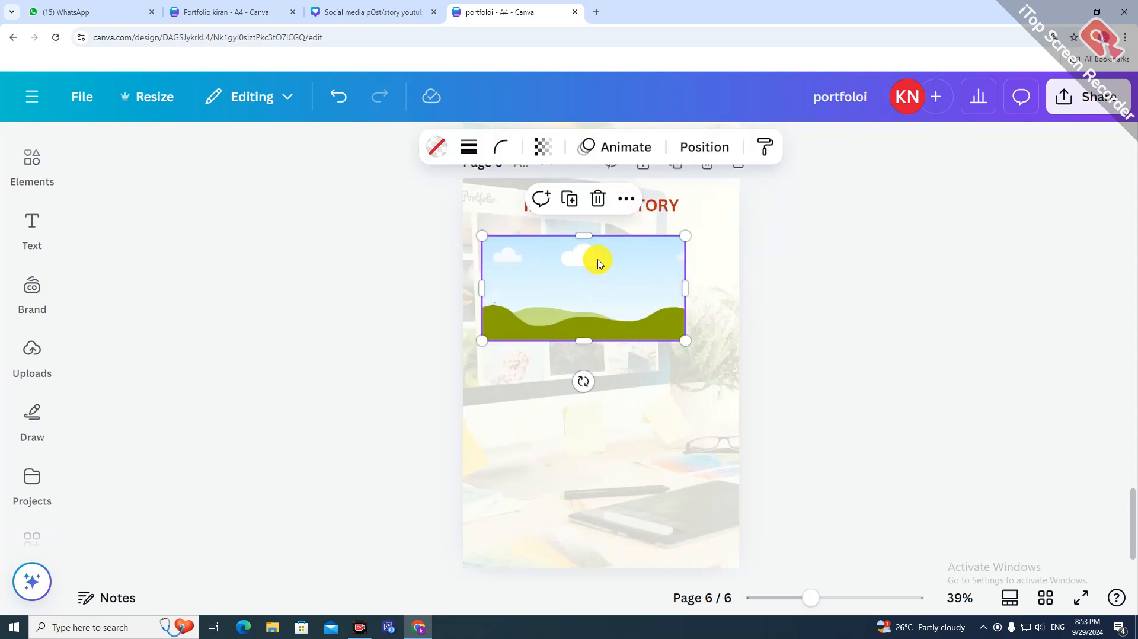
pyautogui.click(633, 378)
pyautogui.click(624, 291)
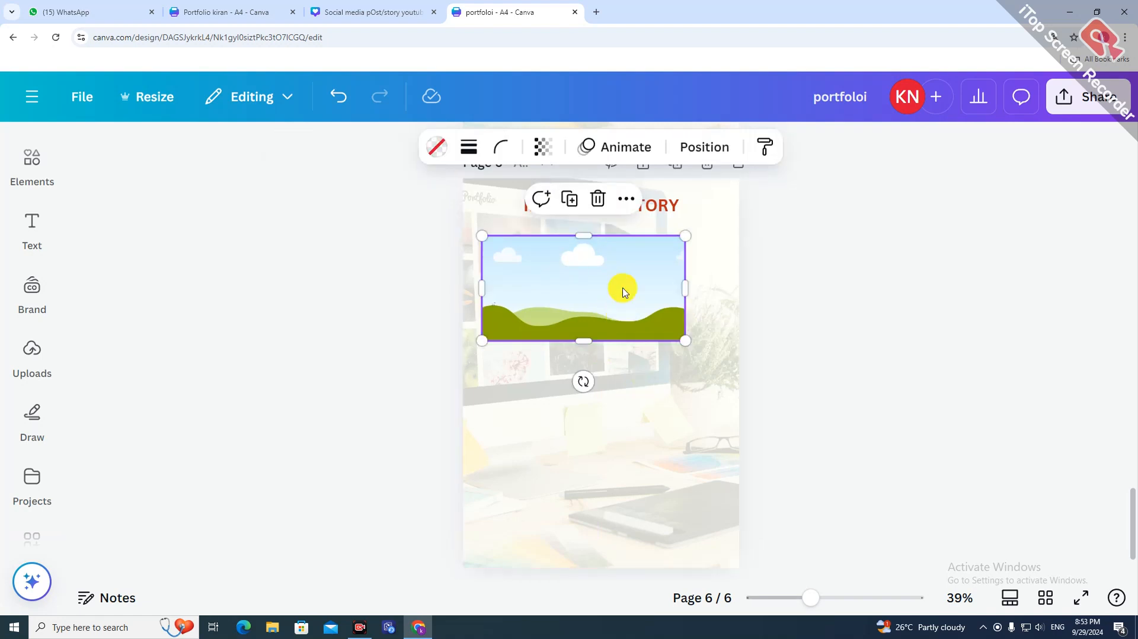
# - Duplicate the wide frame twice, stagger the three frames down page 6, and shift them slightly upward
pyautogui.click(571, 199)
pyautogui.moveTo(605, 346); pyautogui.dragTo(640, 423)
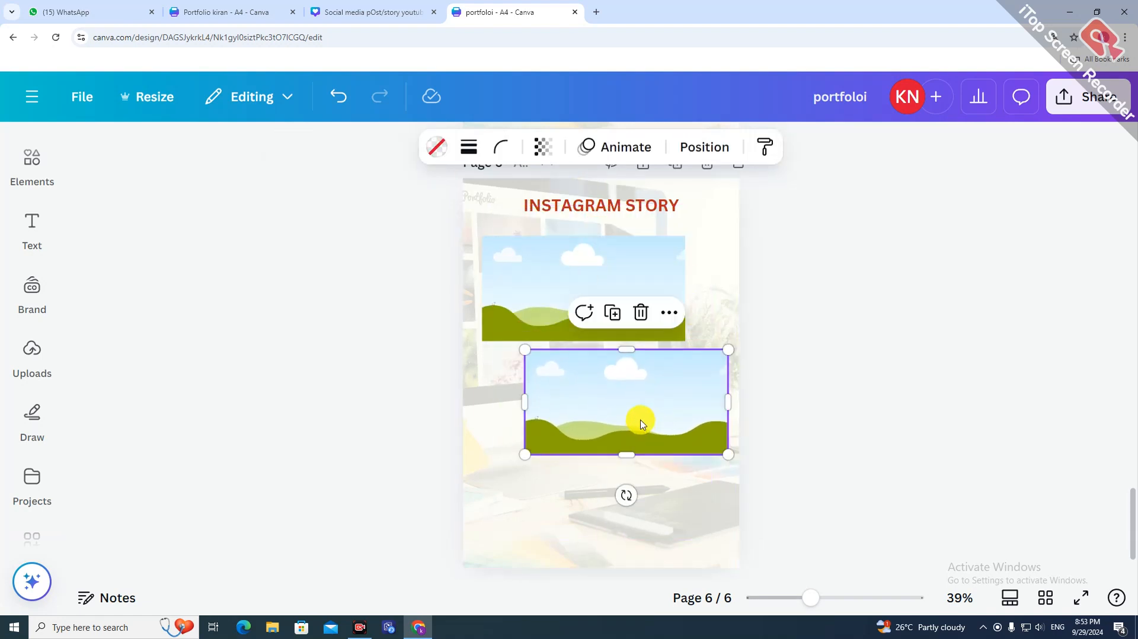
pyautogui.click(615, 324)
pyautogui.moveTo(600, 517); pyautogui.dragTo(510, 512)
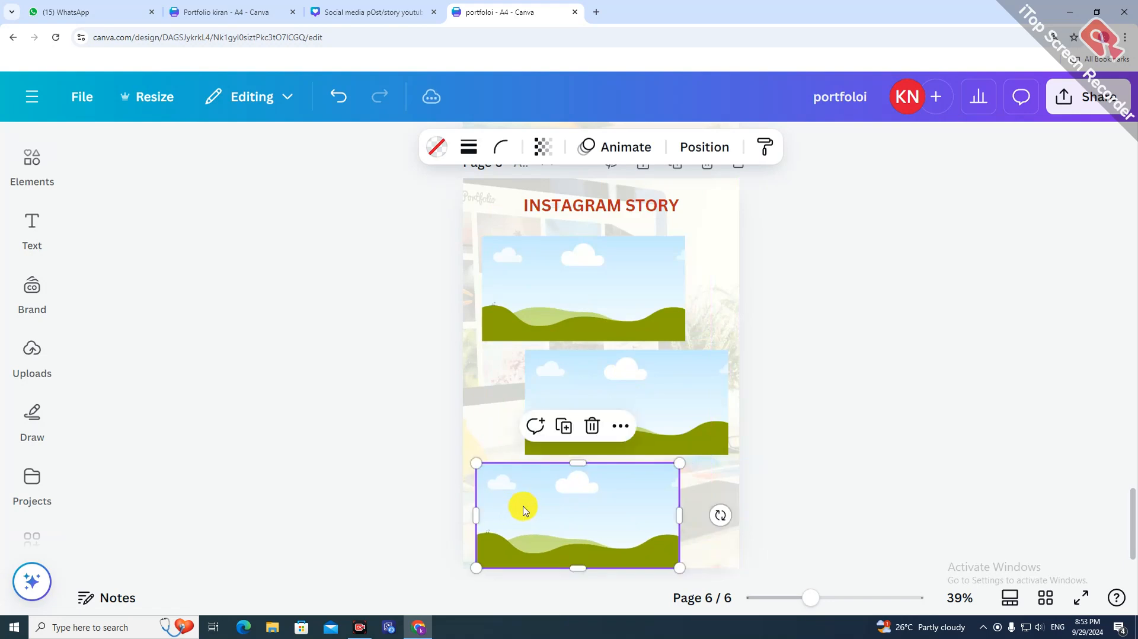
pyautogui.click(864, 389)
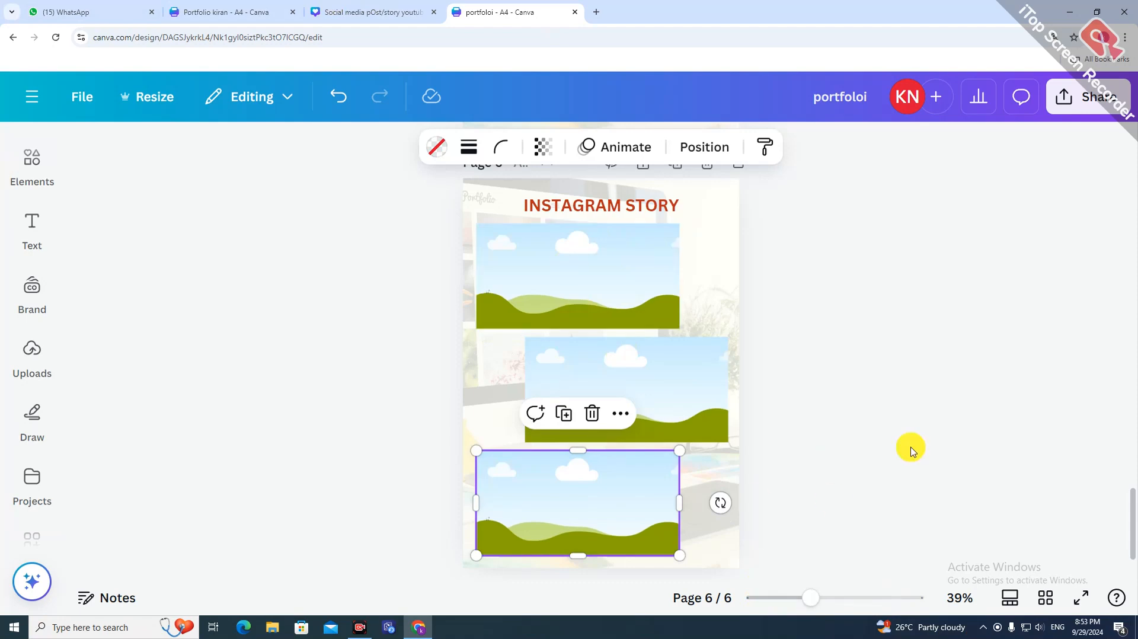
pyautogui.click(885, 401)
pyautogui.click(710, 559)
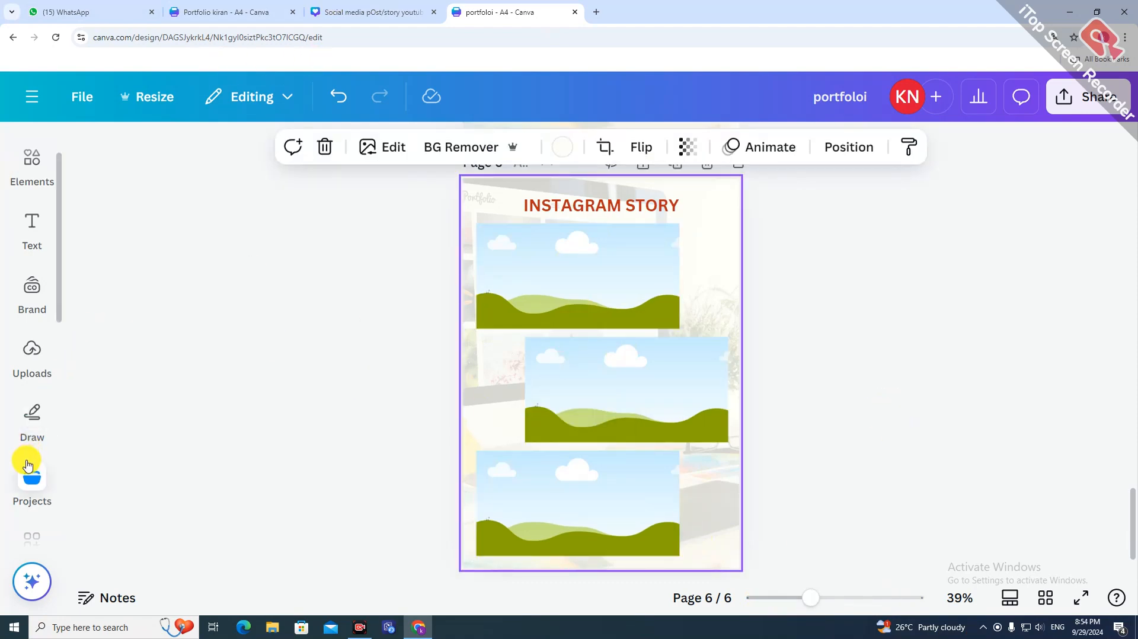
# - Fill page 6's frames with uploaded thumbnails: "EXPLORE SUMMER" at the top, "Every day Makeup" in the middle, "LET'S GO TRAVEL" at the bottom
pyautogui.click(34, 370)
pyautogui.moveTo(248, 386); pyautogui.dragTo(557, 305)
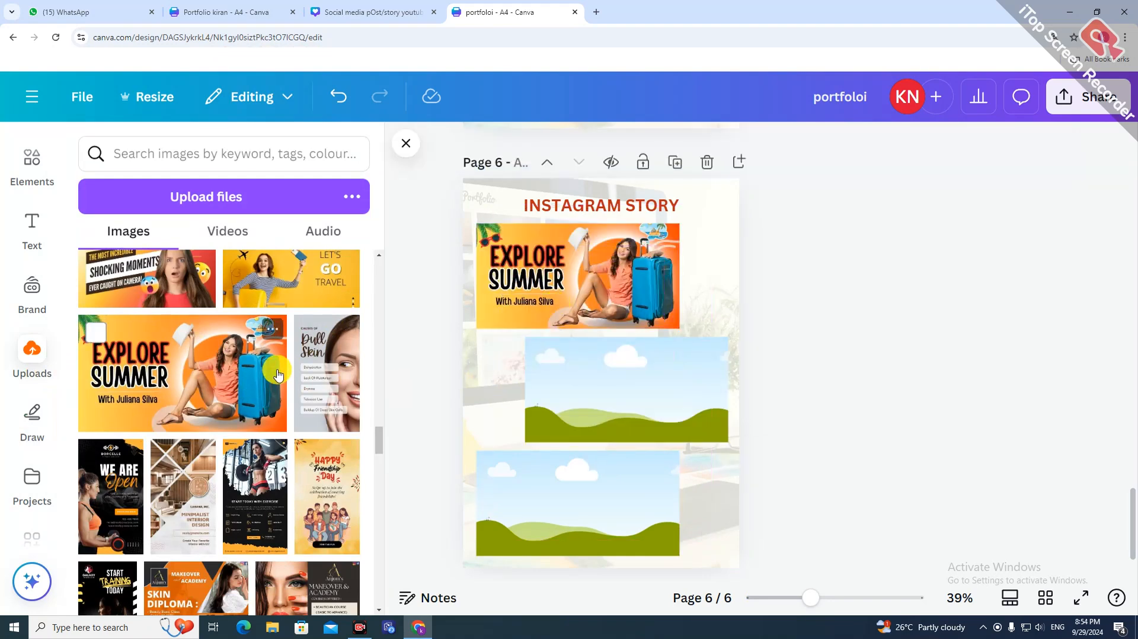
pyautogui.scroll(2, 278, 372)
pyautogui.click(259, 402)
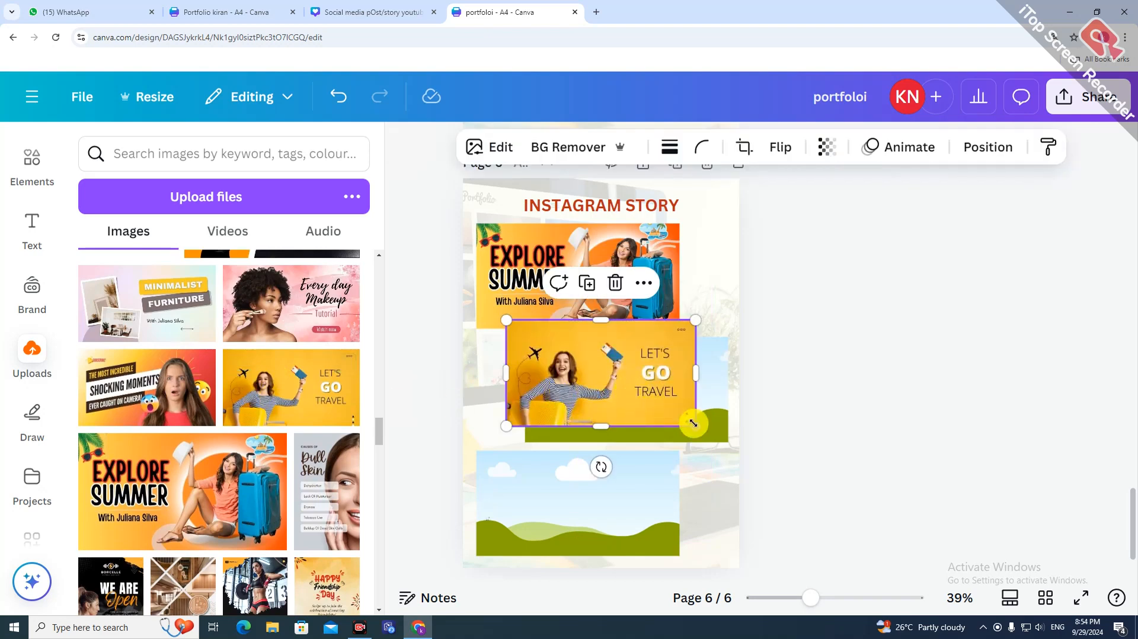
pyautogui.moveTo(693, 423); pyautogui.dragTo(592, 504)
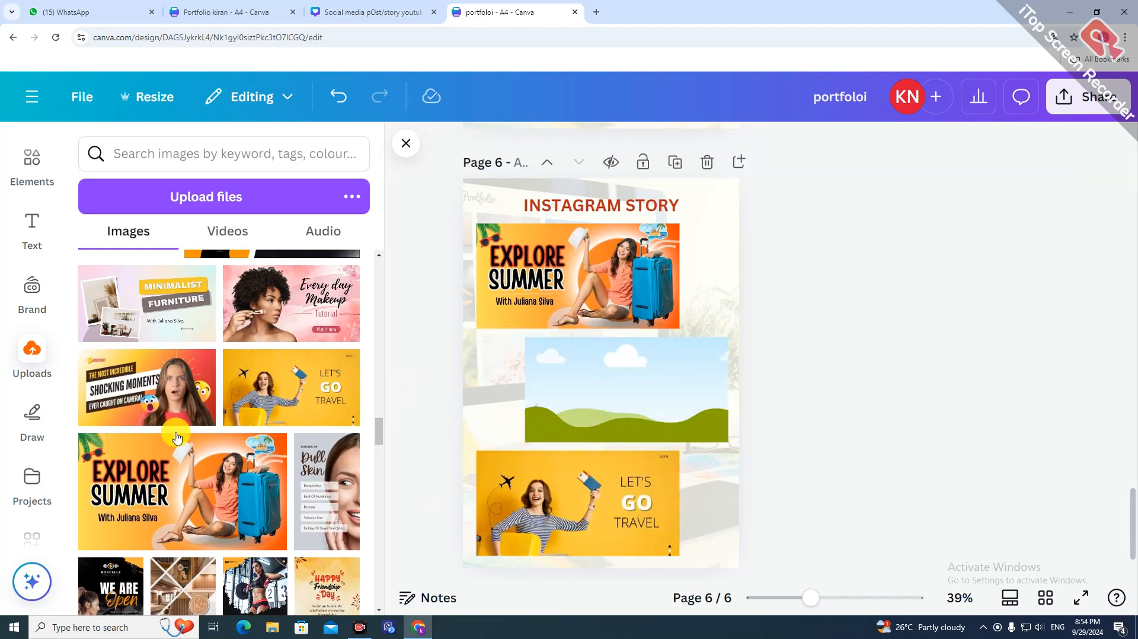
pyautogui.click(292, 323)
pyautogui.moveTo(656, 400); pyautogui.dragTo(626, 390)
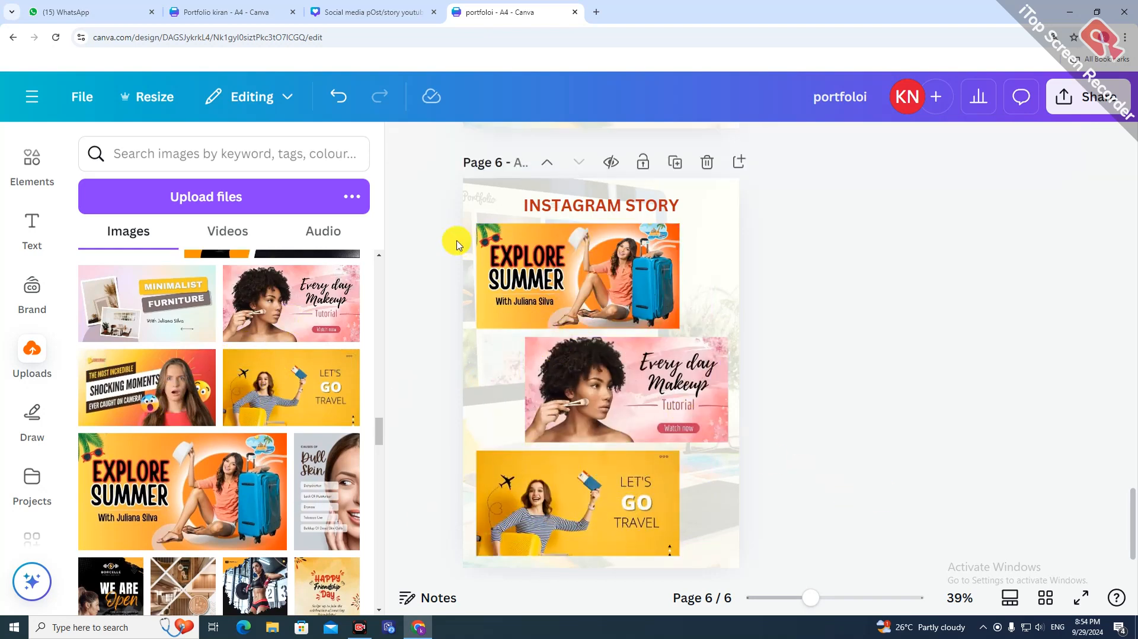
pyautogui.click(405, 146)
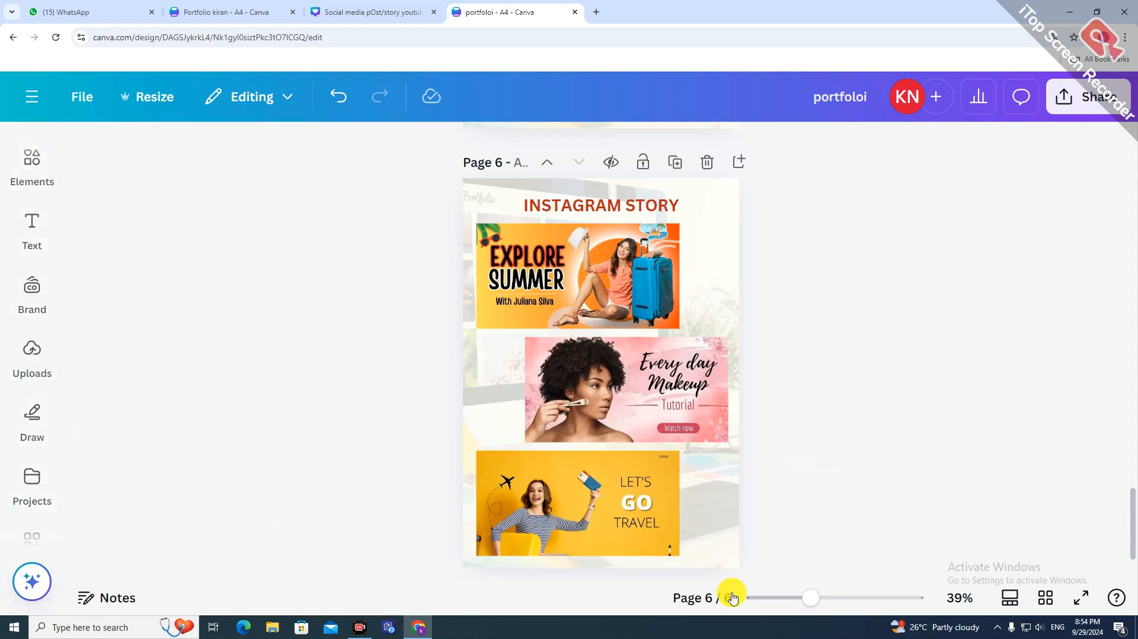
# - Duplicate page 6 and change the heading on the copy to LOGO
pyautogui.click(673, 162)
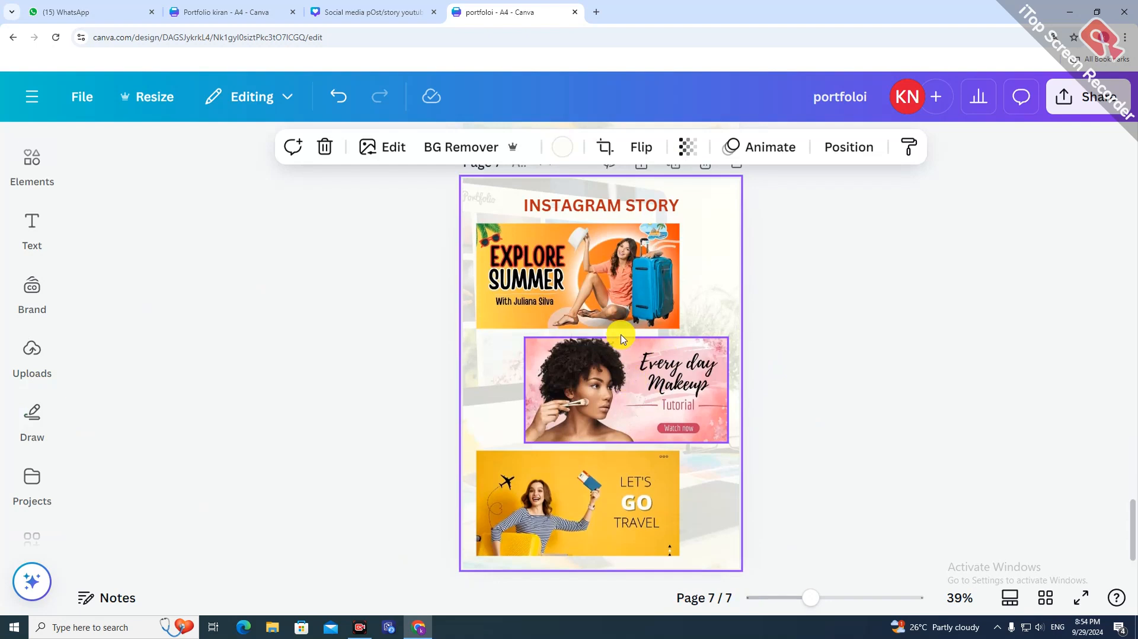
pyautogui.click(652, 206)
pyautogui.doubleClick(652, 206)
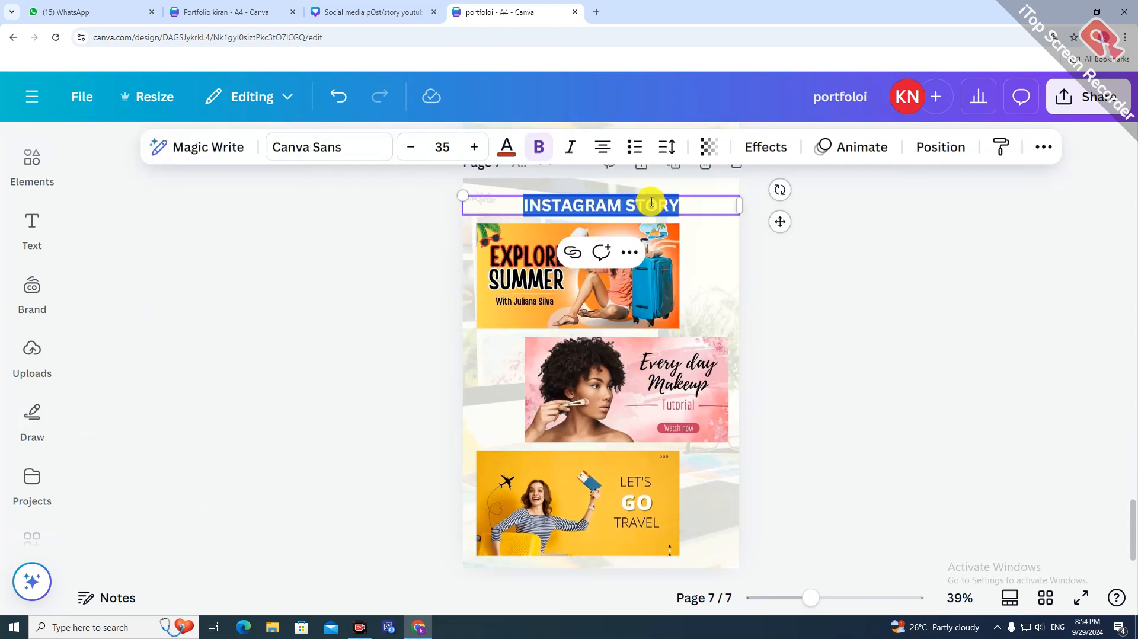
pyautogui.write('LOGO')
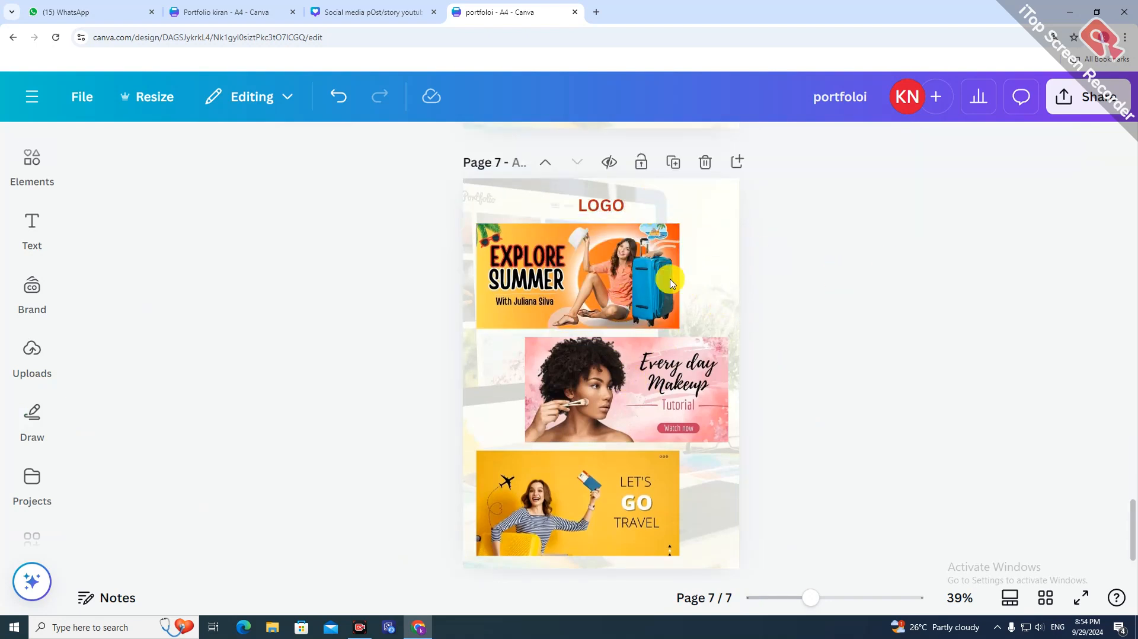
# - Remove the thumbnail images from all three frames on page 7, keeping the empty frames
pyautogui.click(637, 284)
pyautogui.press('Delete')
pyautogui.click(678, 383)
pyautogui.press('Delete')
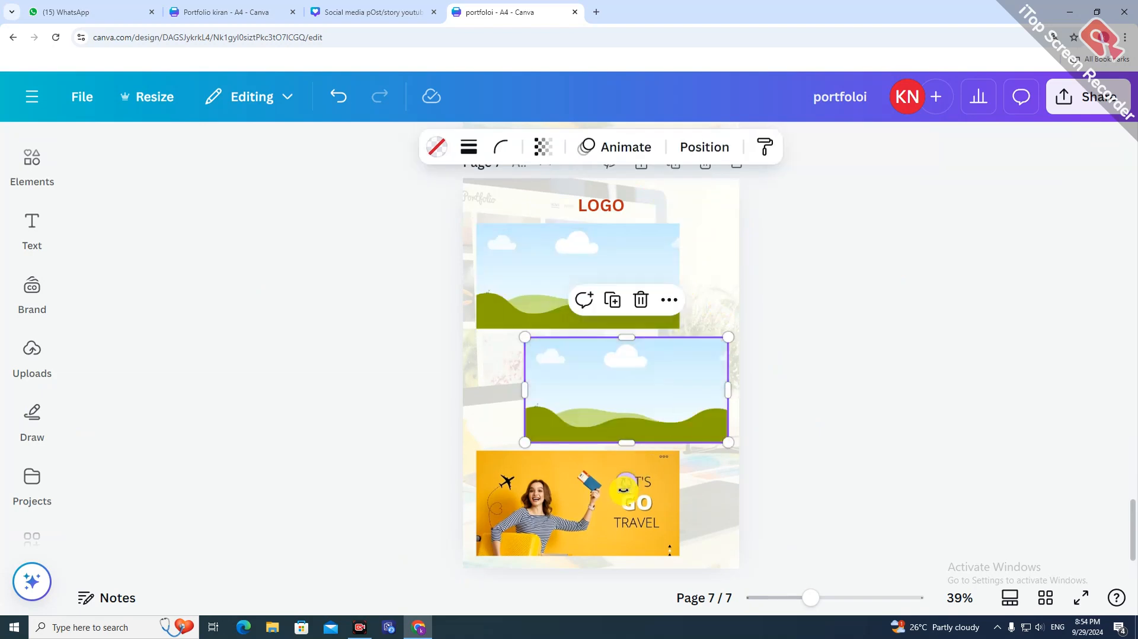
pyautogui.click(623, 497)
pyautogui.press('Delete')
# - Narrow the top frame on page 7 from its right edge and delete the other two frames
pyautogui.click(664, 282)
pyautogui.moveTo(679, 276); pyautogui.dragTo(586, 274)
pyautogui.click(645, 360)
pyautogui.press('Delete')
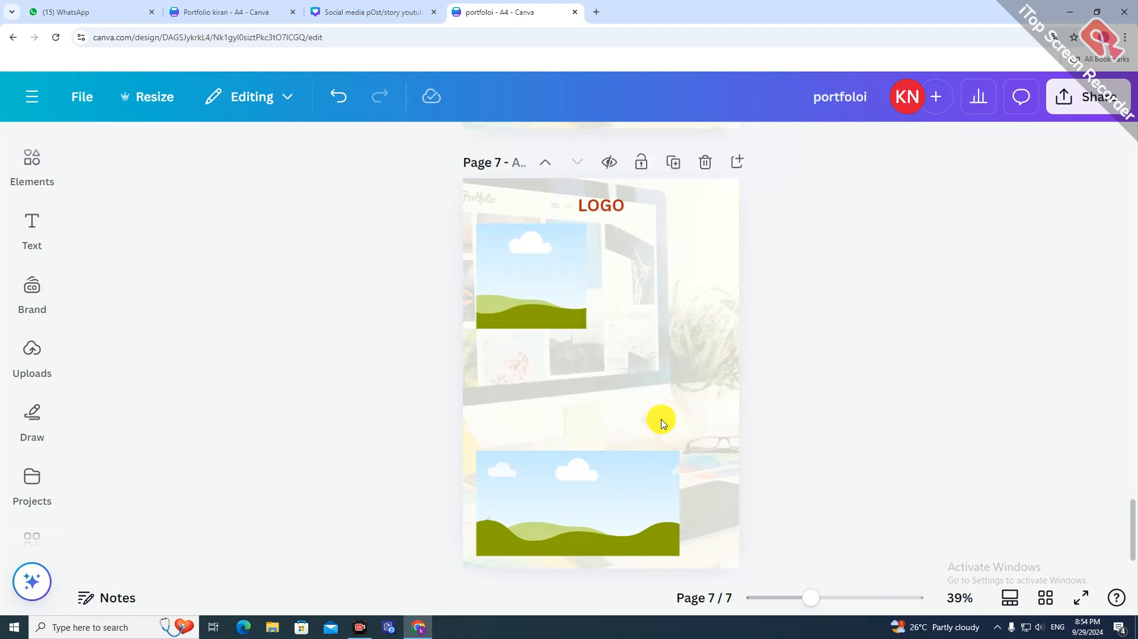
pyautogui.click(642, 482)
pyautogui.press('Delete')
# - Duplicate the small frame into a grid of two columns and three rows below the LOGO heading
pyautogui.click(559, 301)
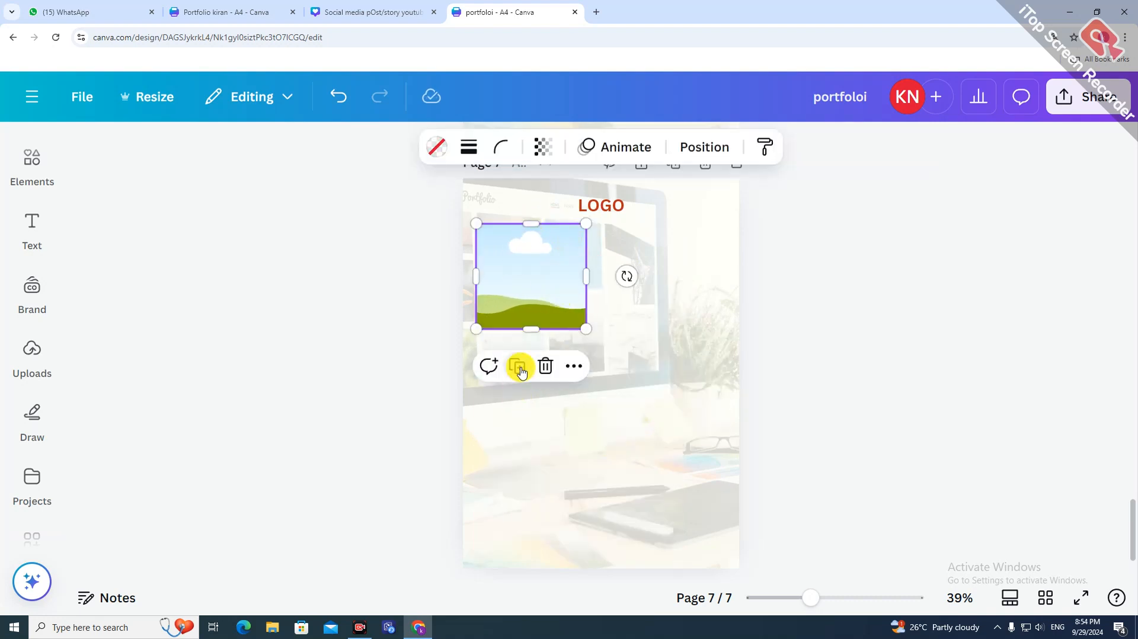
pyautogui.click(520, 370)
pyautogui.moveTo(569, 278); pyautogui.dragTo(673, 292)
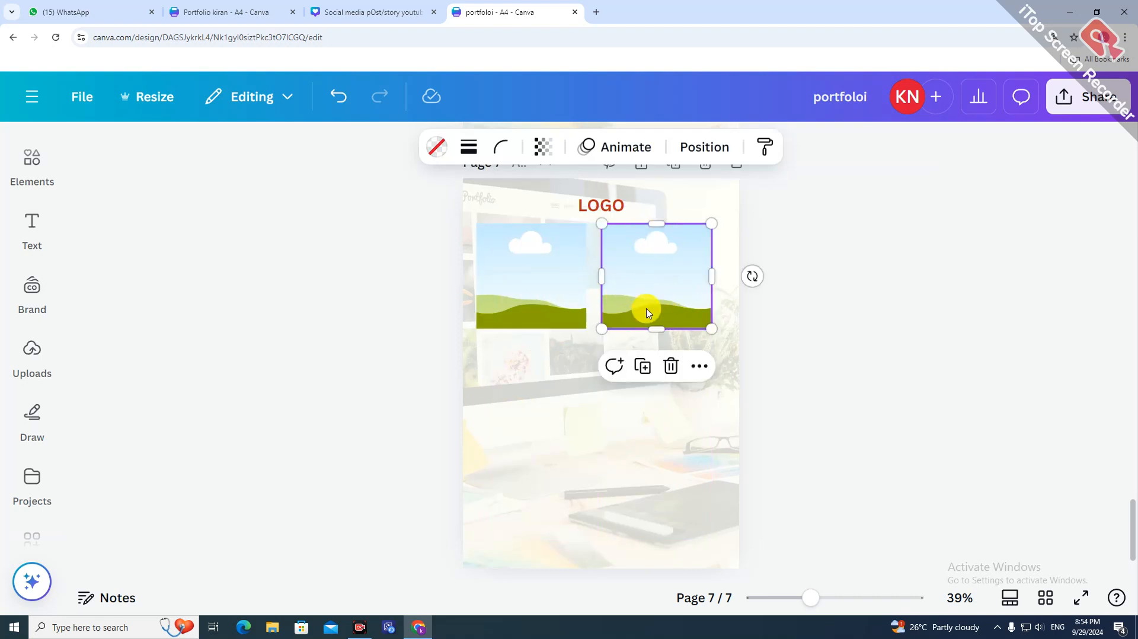
pyautogui.click(644, 367)
pyautogui.moveTo(757, 284); pyautogui.dragTo(510, 407)
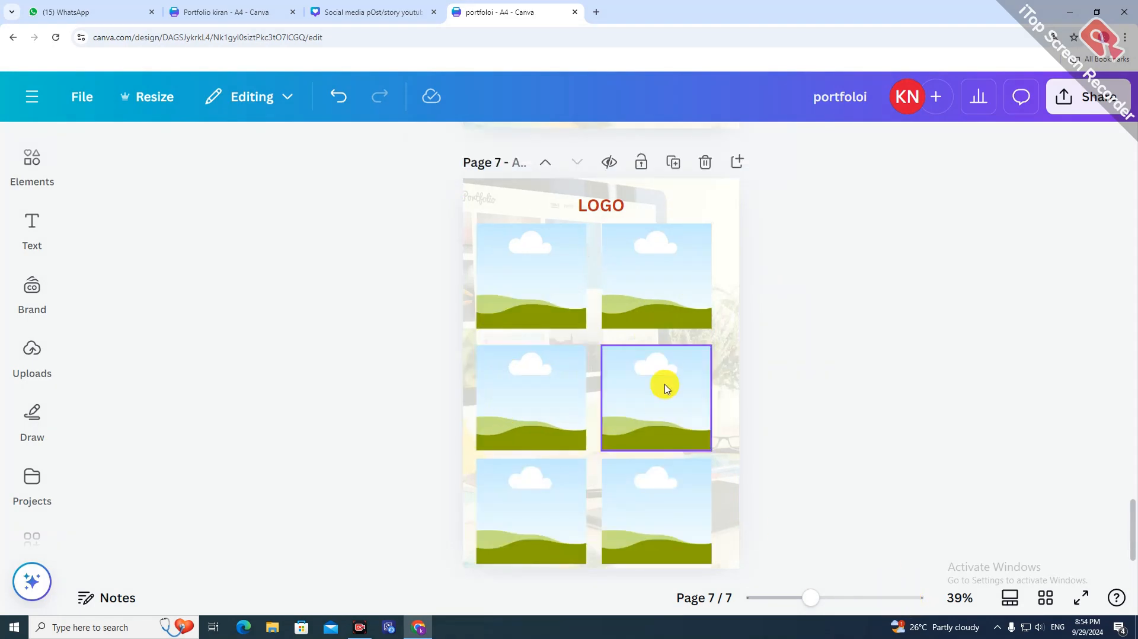
# - Fill the upper-left frame with the uploaded ROYAL HOTEL logo and the middle-right frame with the Larana logo
pyautogui.click(32, 353)
pyautogui.scroll(5, 191, 437)
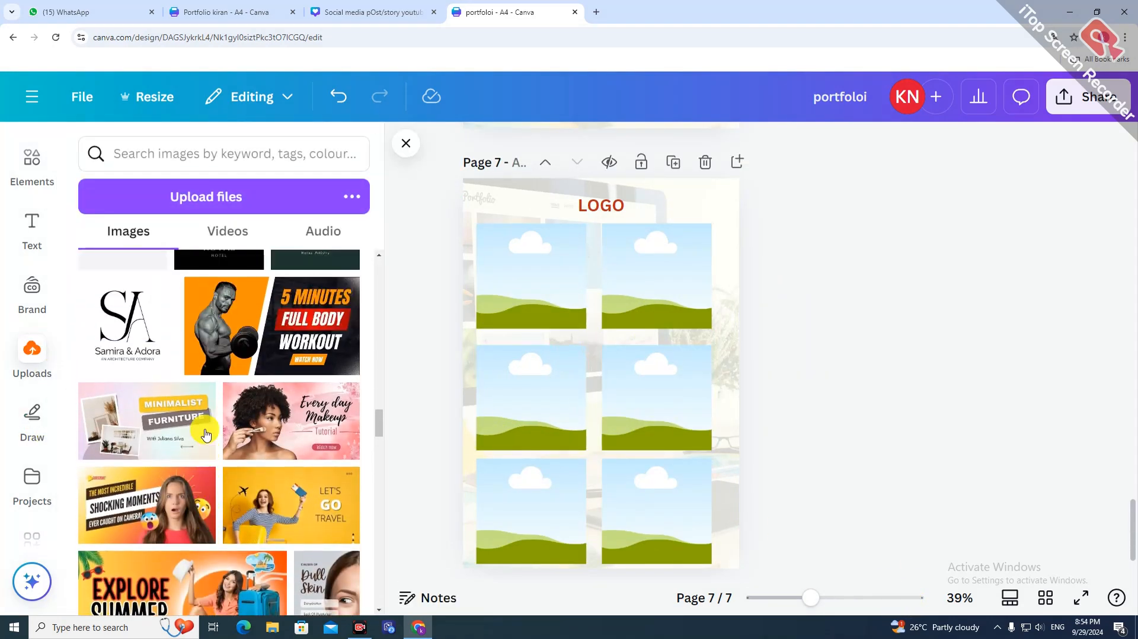
pyautogui.click(192, 376)
pyautogui.moveTo(639, 414); pyautogui.dragTo(564, 326)
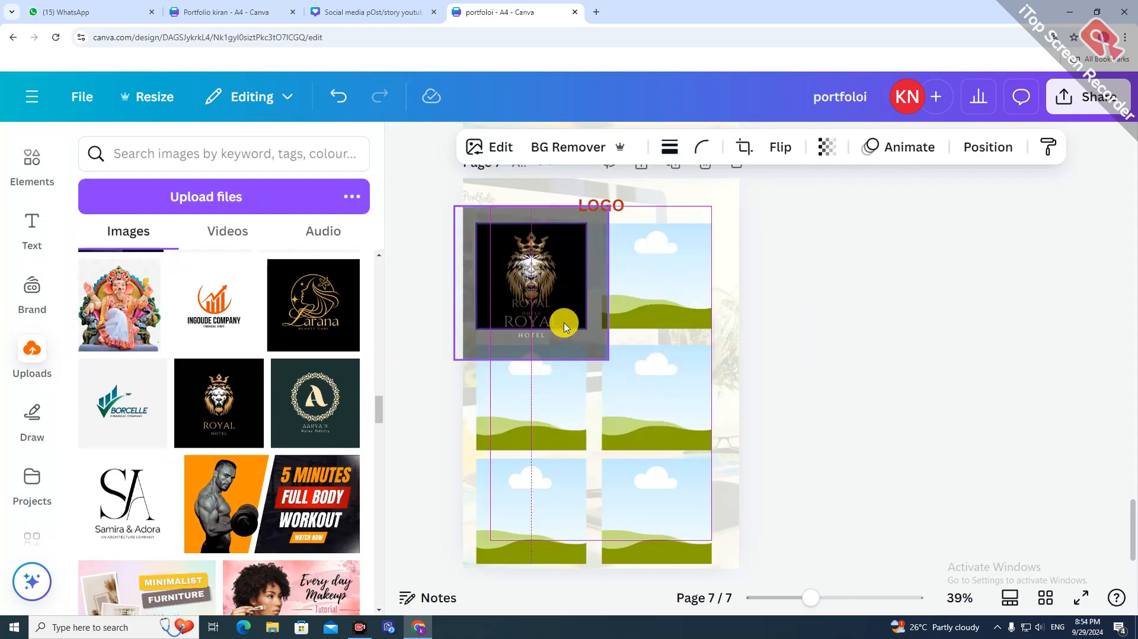
pyautogui.click(285, 272)
pyautogui.moveTo(630, 371); pyautogui.dragTo(658, 400)
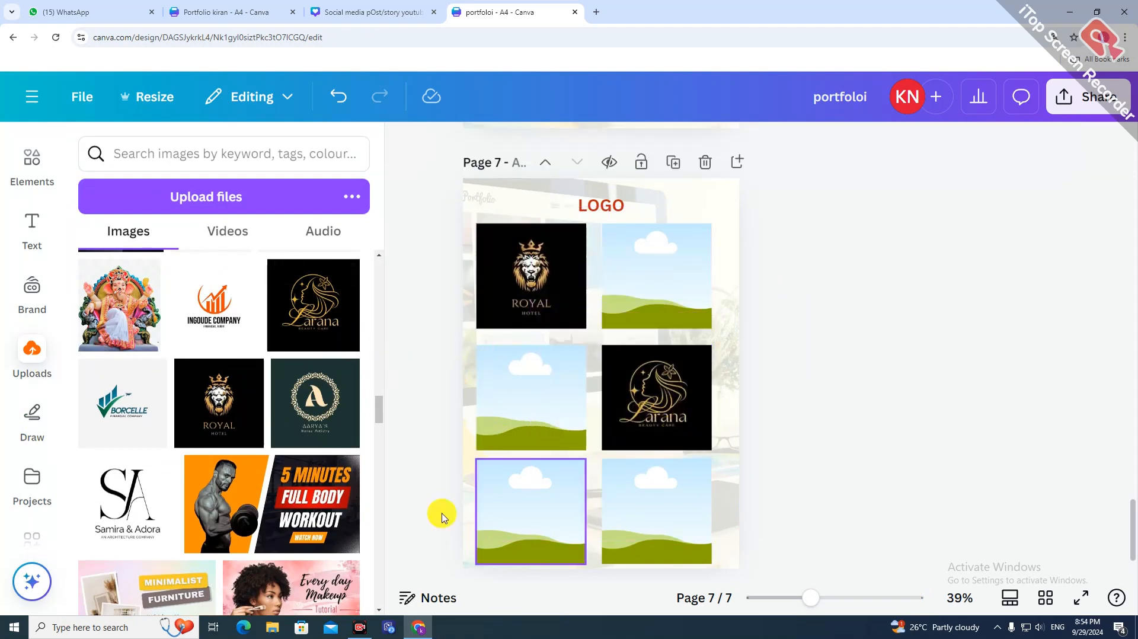
# - Add the BORCELLE logo to the middle-left frame, INGOUDE COMPANY to the upper-right frame, and Samira & Adora to the lower-right frame
pyautogui.click(129, 409)
pyautogui.moveTo(563, 399); pyautogui.dragTo(664, 311)
pyautogui.click(214, 308)
pyautogui.scroll(1, 140, 566)
pyautogui.moveTo(561, 471); pyautogui.dragTo(652, 501)
# - Fill the lower-left frame with the uploaded AARYA'S logo and close the uploads
pyautogui.scroll(-1, 270, 508)
pyautogui.scroll(-2, 270, 508)
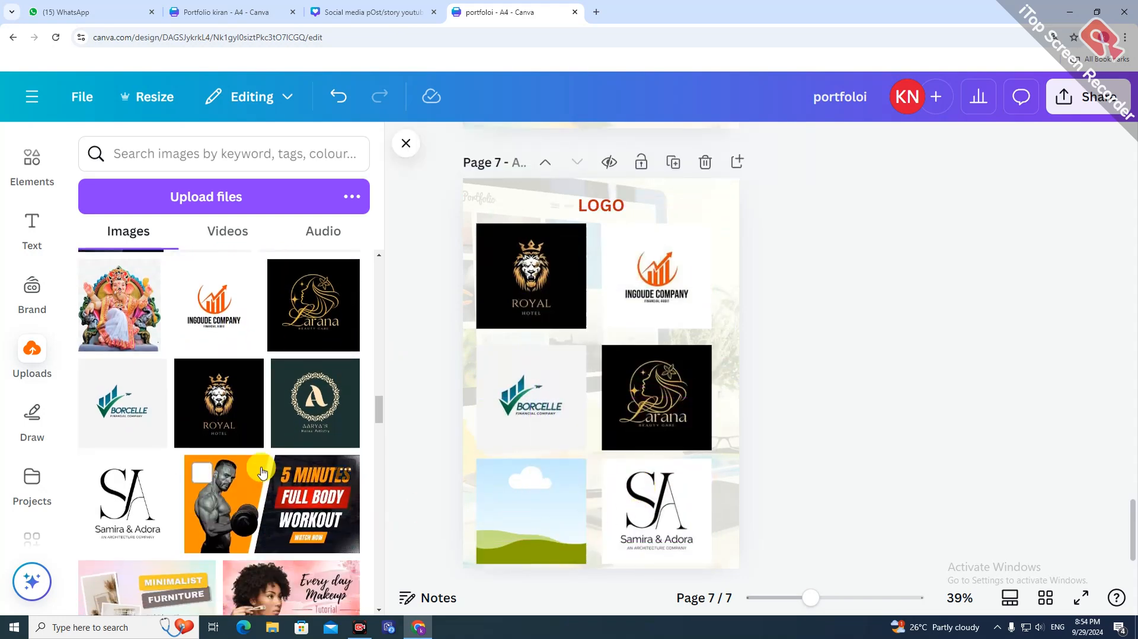
pyautogui.moveTo(287, 381); pyautogui.dragTo(541, 499)
pyautogui.click(821, 391)
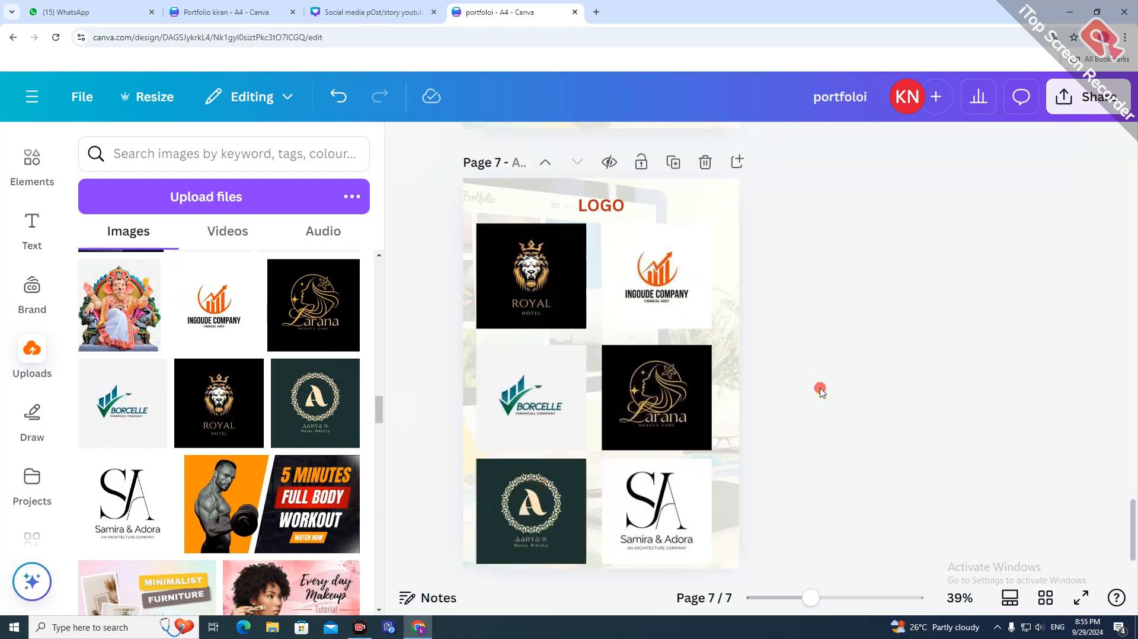
pyautogui.click(407, 178)
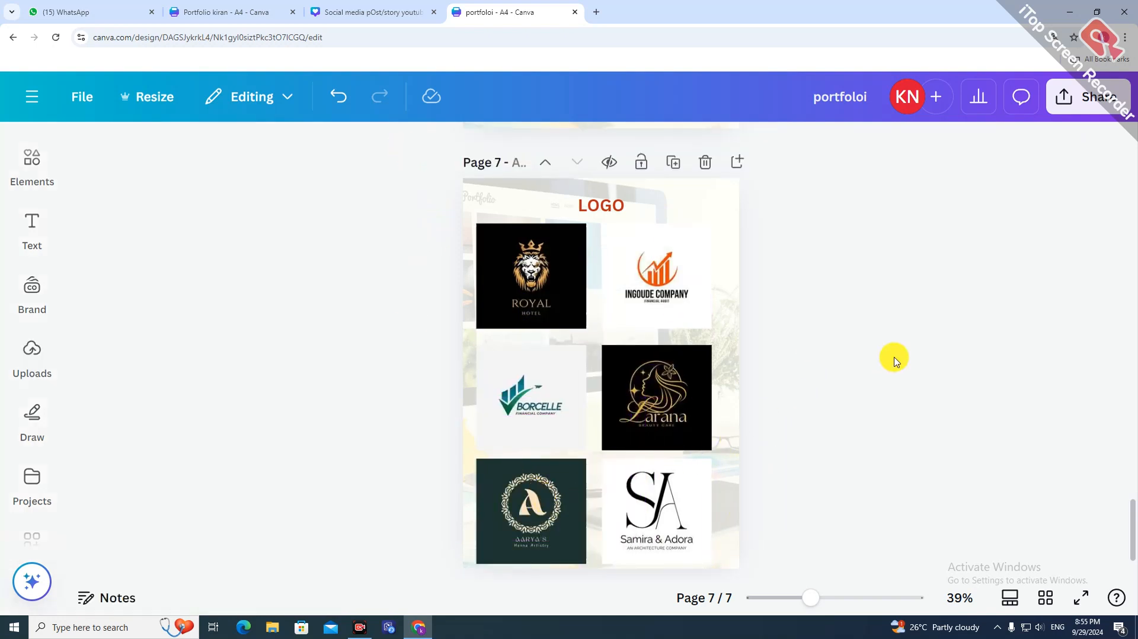
# - Review the portfolio from the cover through the thumbnails page, checking each page's heading and layout
pyautogui.scroll(-1, 805, 518)
pyautogui.moveTo(810, 598); pyautogui.dragTo(757, 597)
pyautogui.scroll(10, 609, 394)
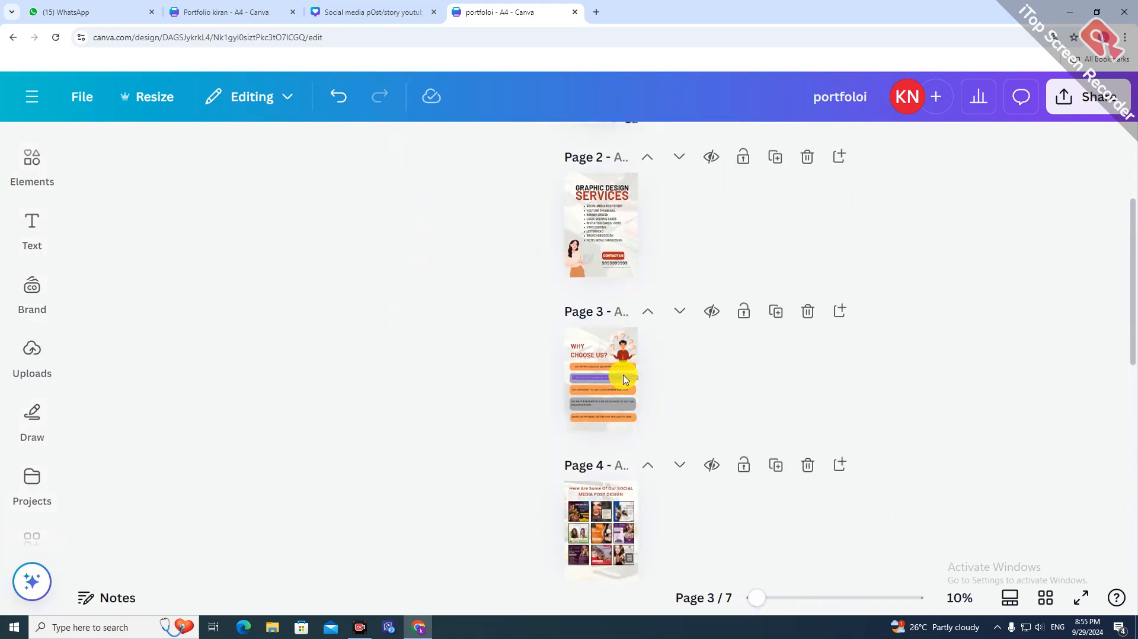
pyautogui.scroll(2, 641, 312)
pyautogui.moveTo(761, 598); pyautogui.dragTo(795, 597)
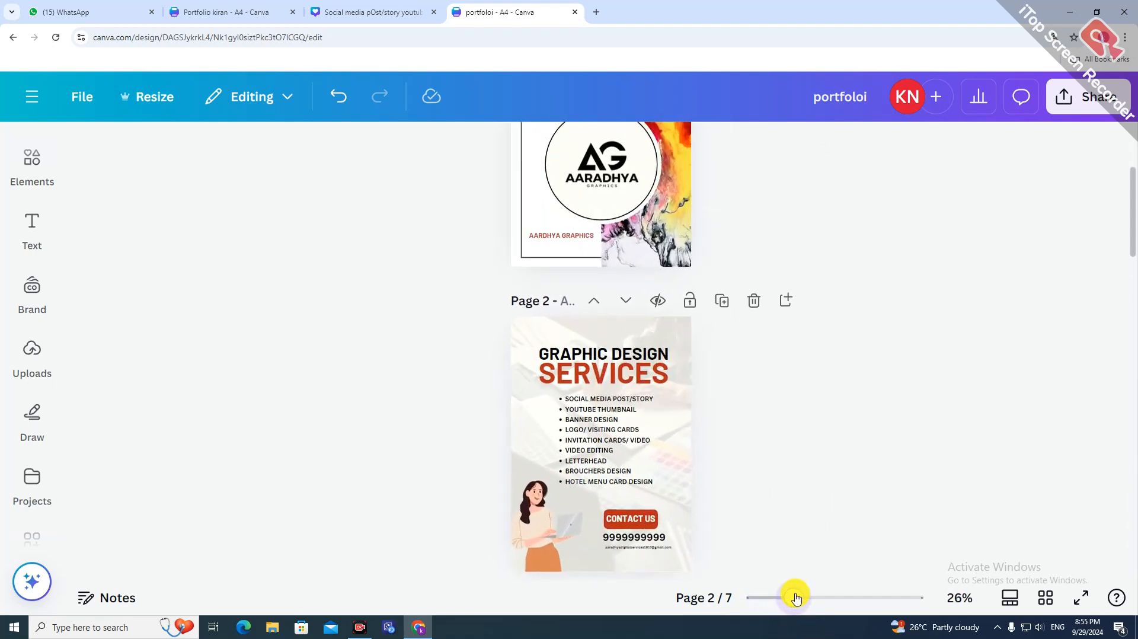
pyautogui.scroll(3, 823, 449)
pyautogui.scroll(-1, 686, 413)
pyautogui.scroll(-9, 679, 427)
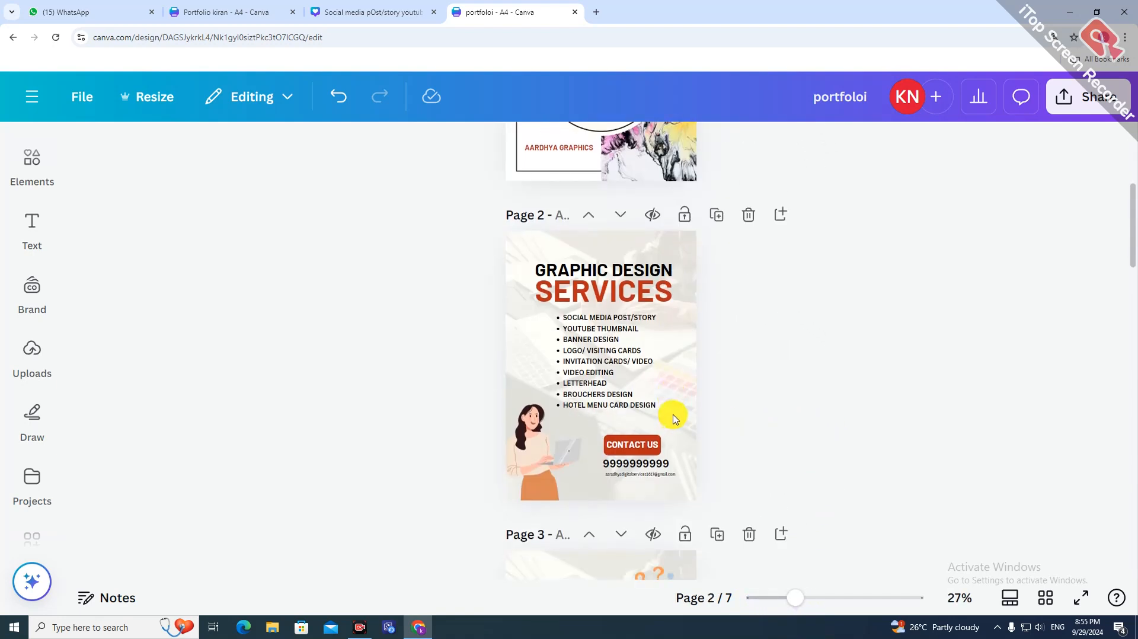
pyautogui.scroll(-5, 679, 419)
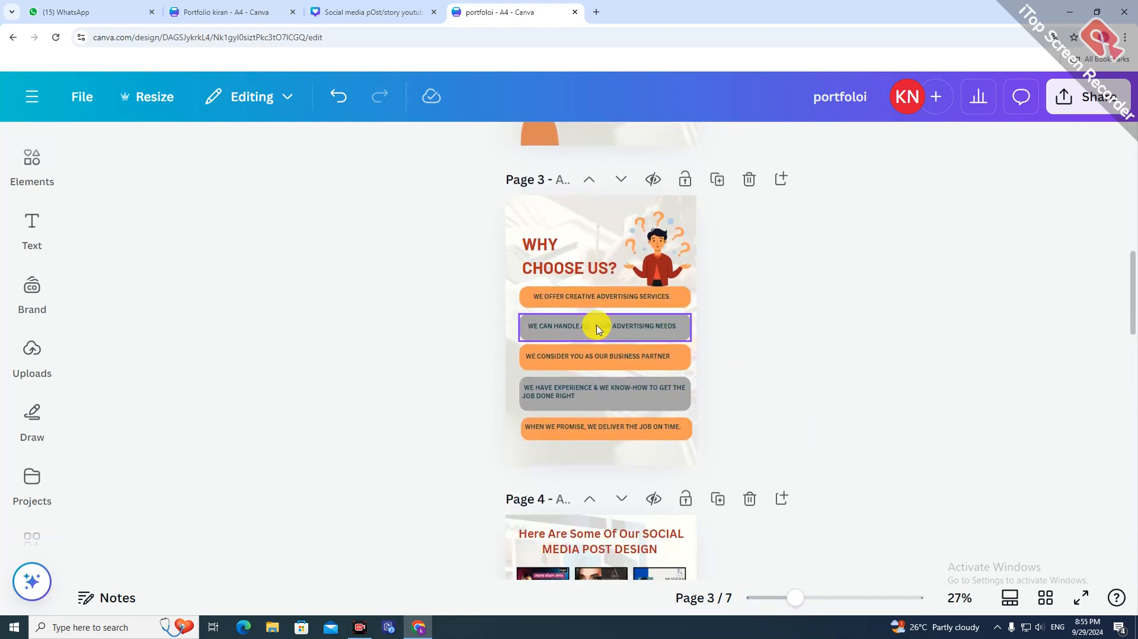
pyautogui.scroll(-1, 750, 385)
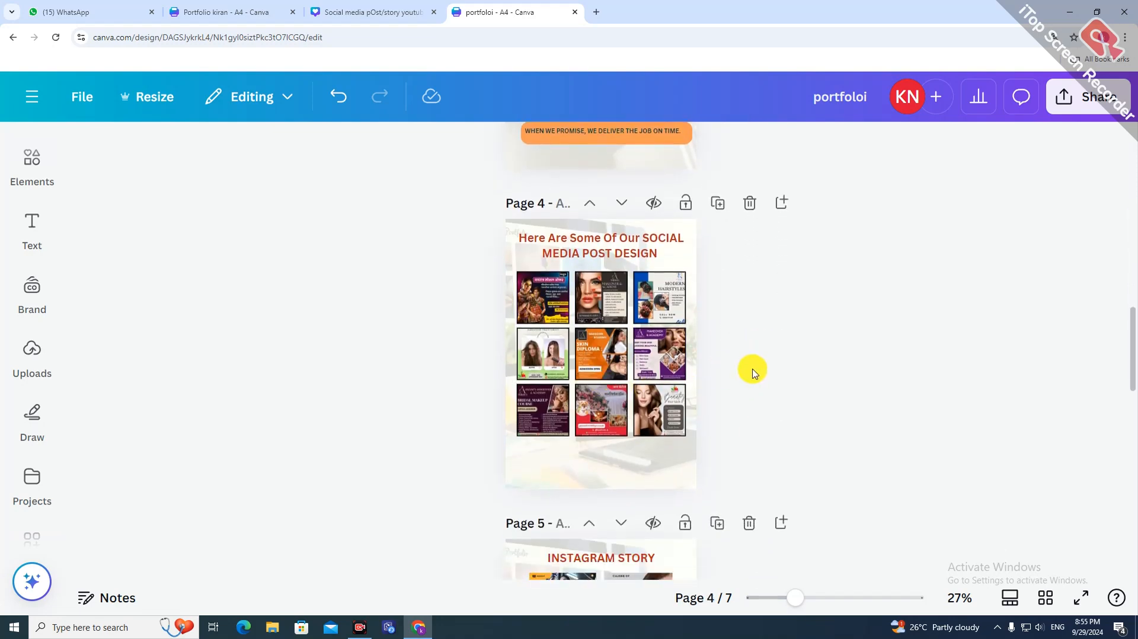
pyautogui.scroll(-7, 723, 403)
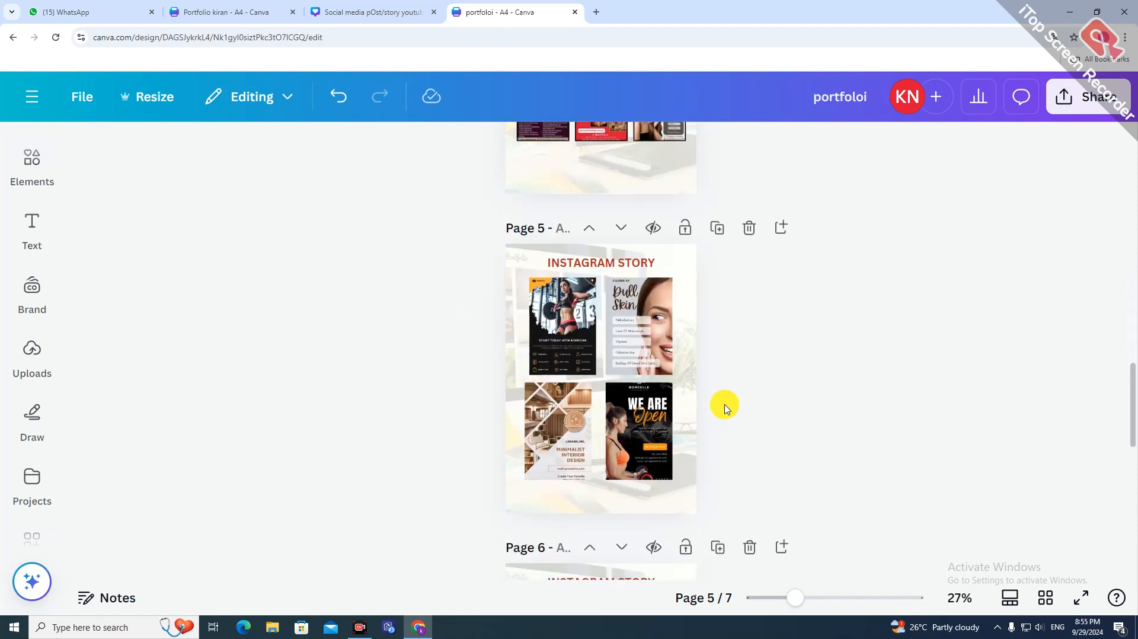
pyautogui.scroll(-3, 745, 458)
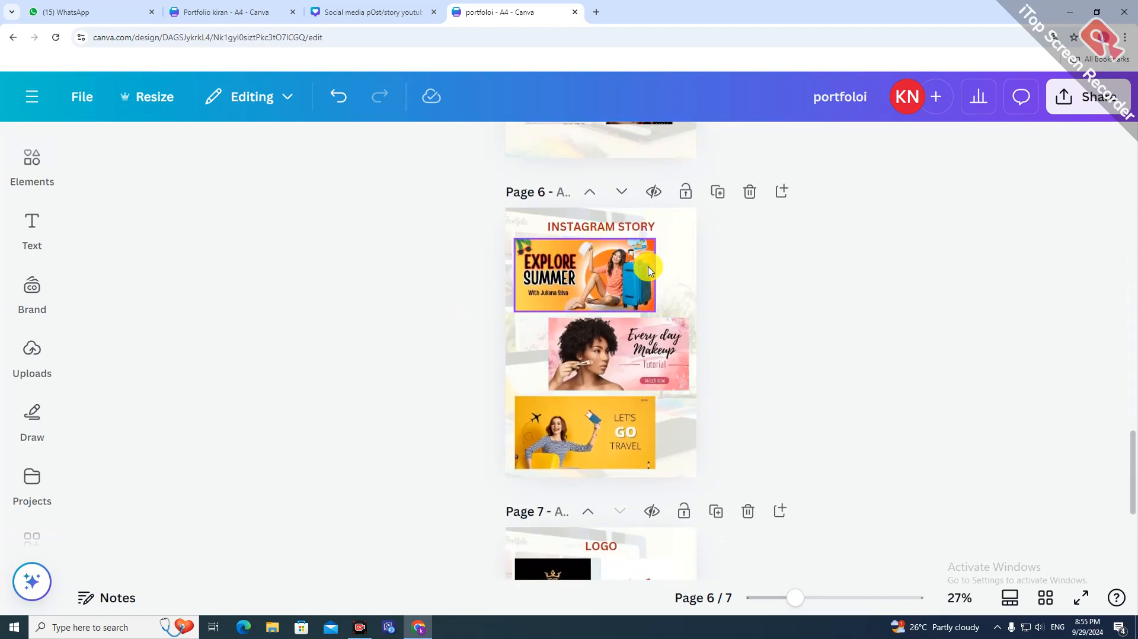
# - Replace the heading on page 6, above the three thumbnails, with YOUTUBE THUMBNAIL
pyautogui.scroll(5, 675, 388)
pyautogui.scroll(-3, 678, 386)
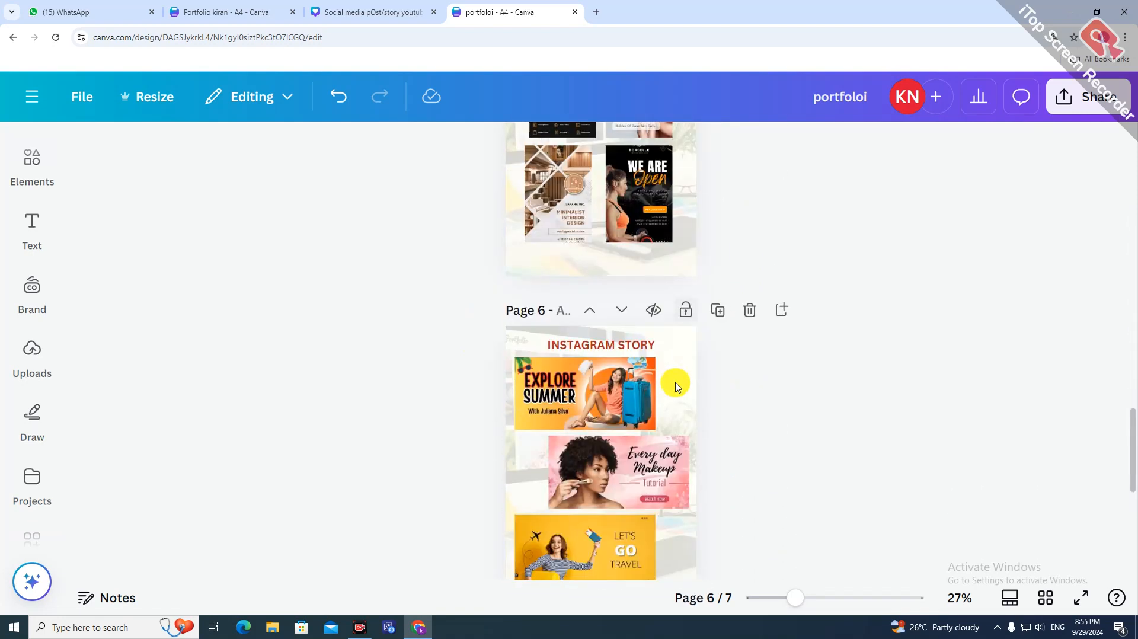
pyautogui.doubleClick(616, 348)
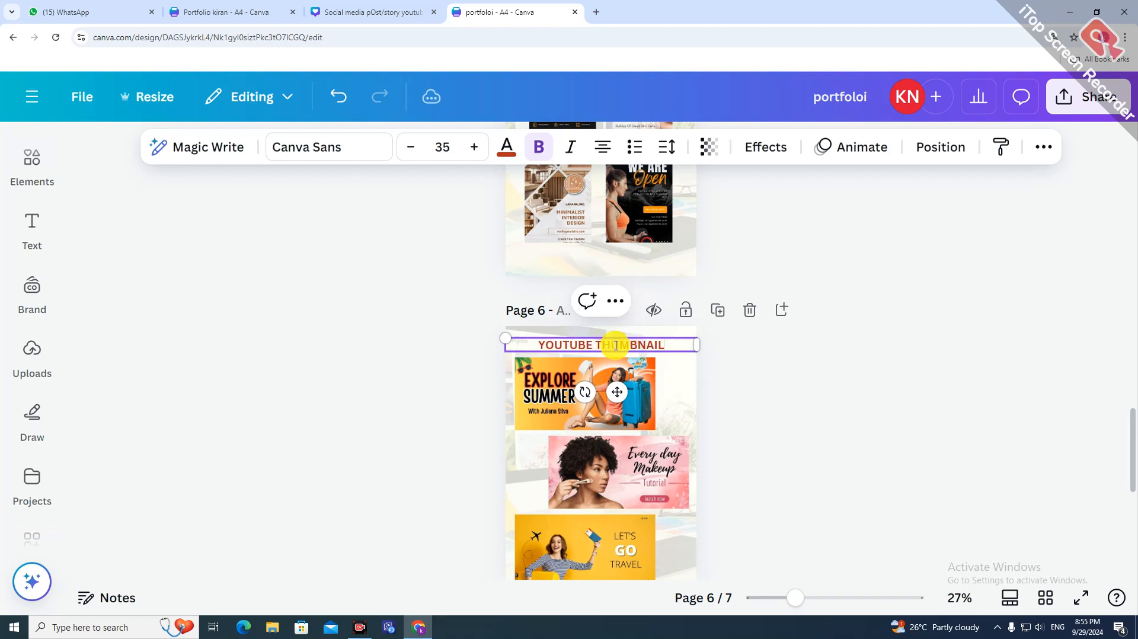
pyautogui.click(852, 415)
# - Check the thumbnails and LOGO pages, and return to the cover and services pages for a final look
pyautogui.scroll(-4, 648, 472)
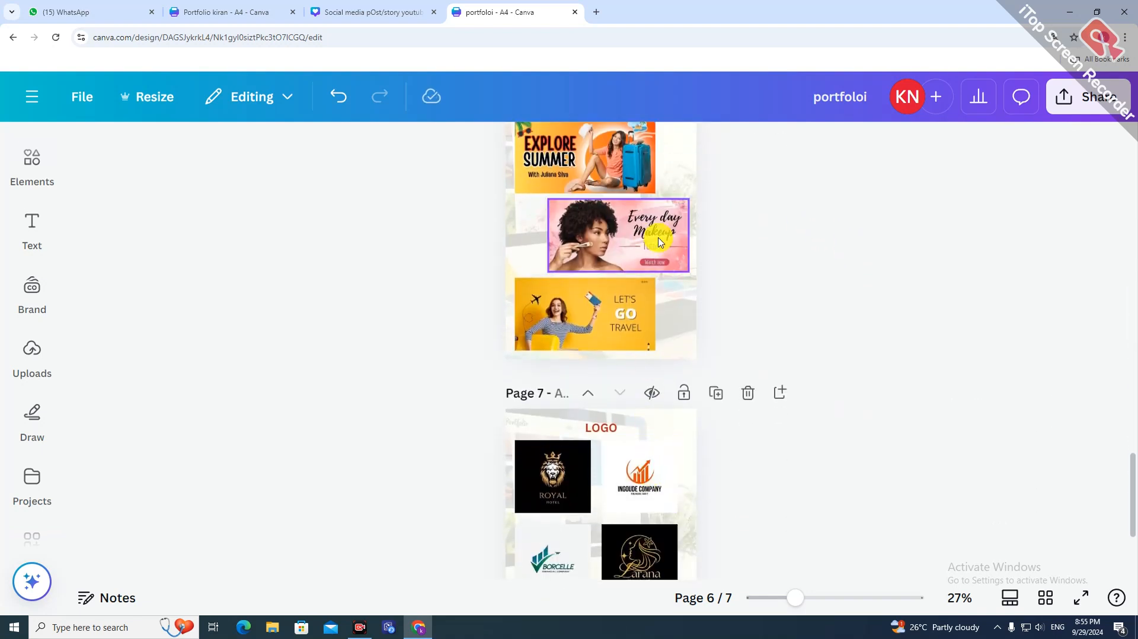
pyautogui.scroll(1, 670, 231)
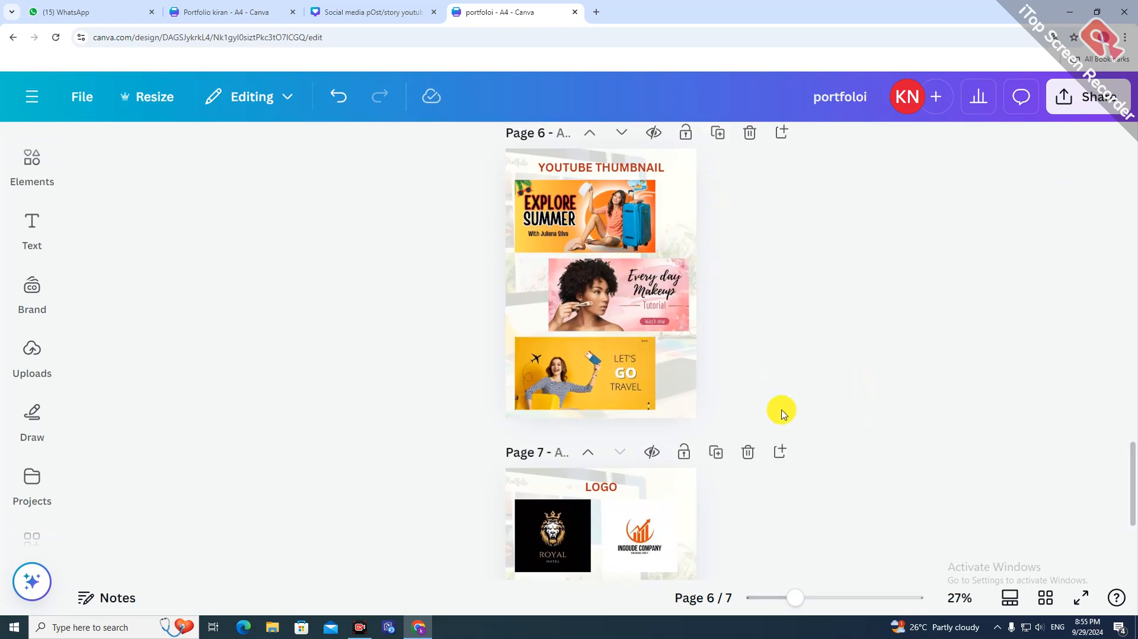
pyautogui.scroll(-3, 696, 482)
pyautogui.click(581, 369)
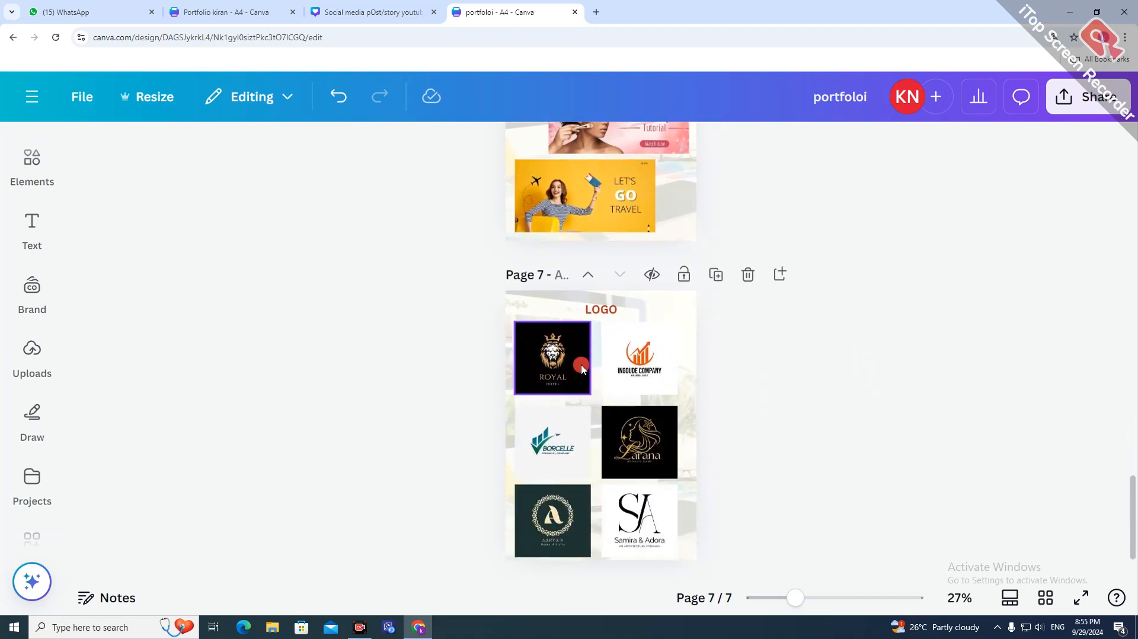
pyautogui.scroll(-1, 691, 505)
pyautogui.click(803, 472)
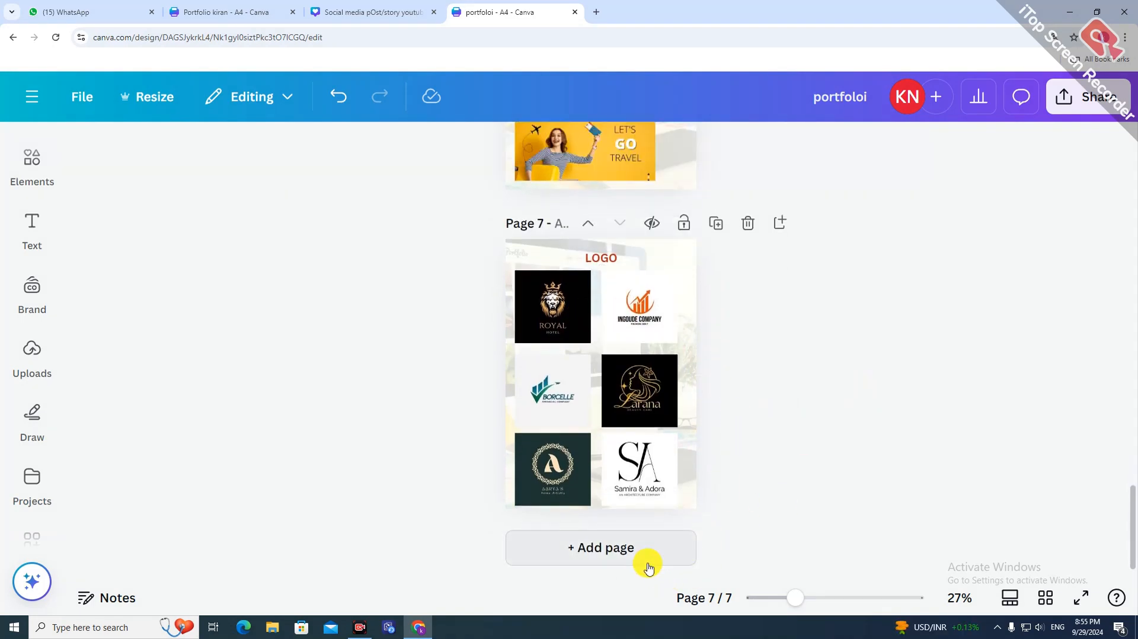
pyautogui.scroll(15, 730, 449)
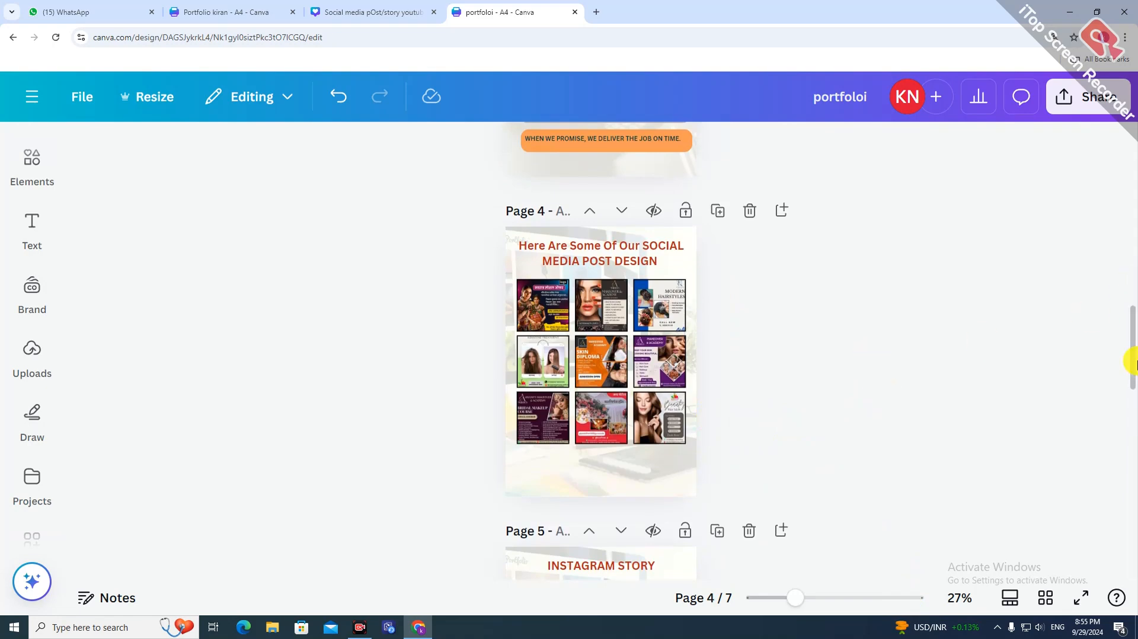
pyautogui.moveTo(1133, 370); pyautogui.dragTo(1109, 202)
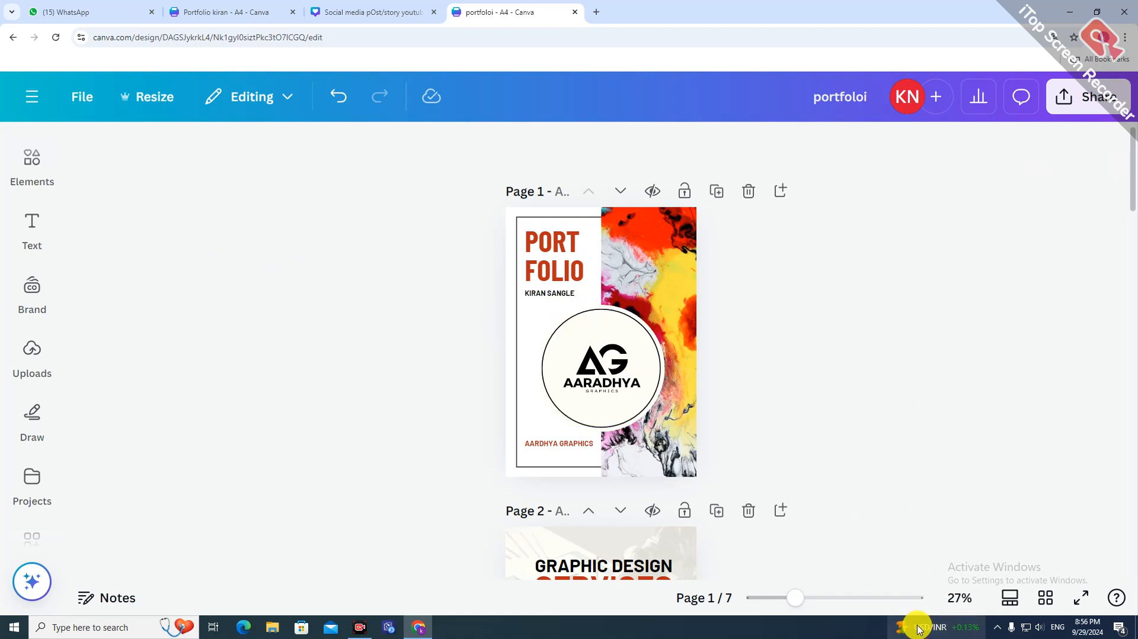
pyautogui.scroll(-3, 723, 503)
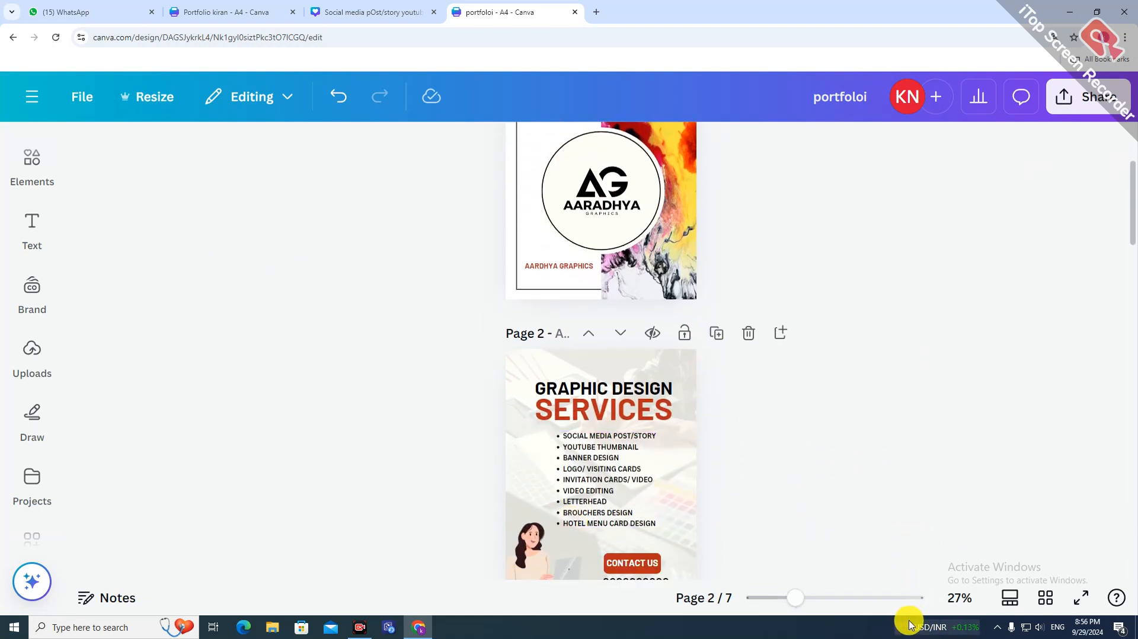